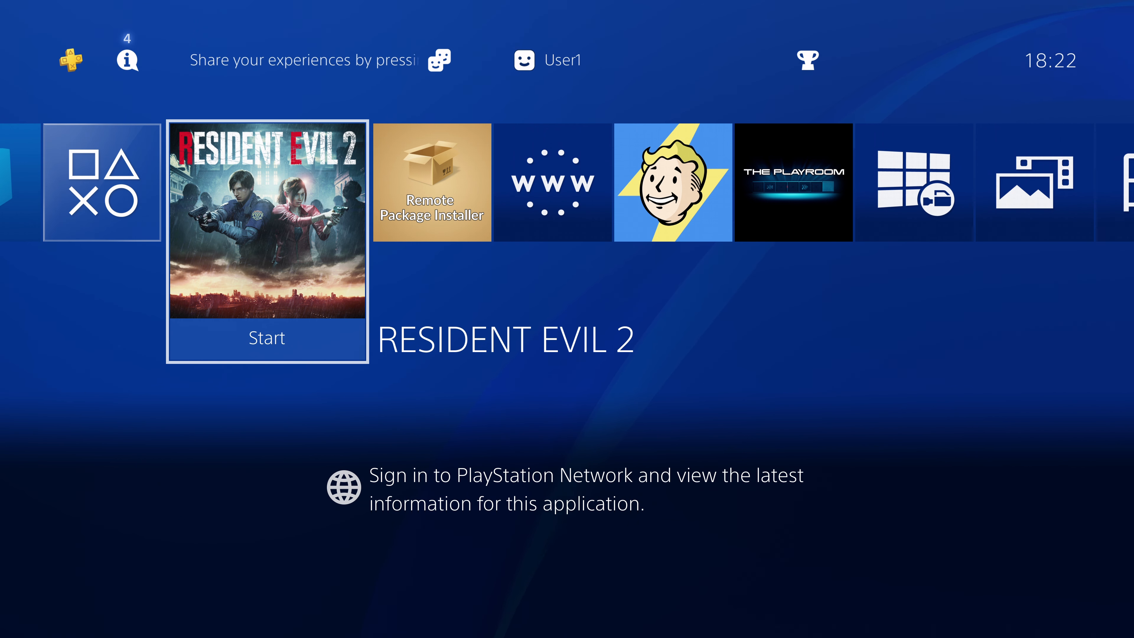
Try to start Resident Evil 2 from the console's home screen and dismiss the error message
{"action": "key", "text": "Right"}
{"action": "key", "text": "Left"}
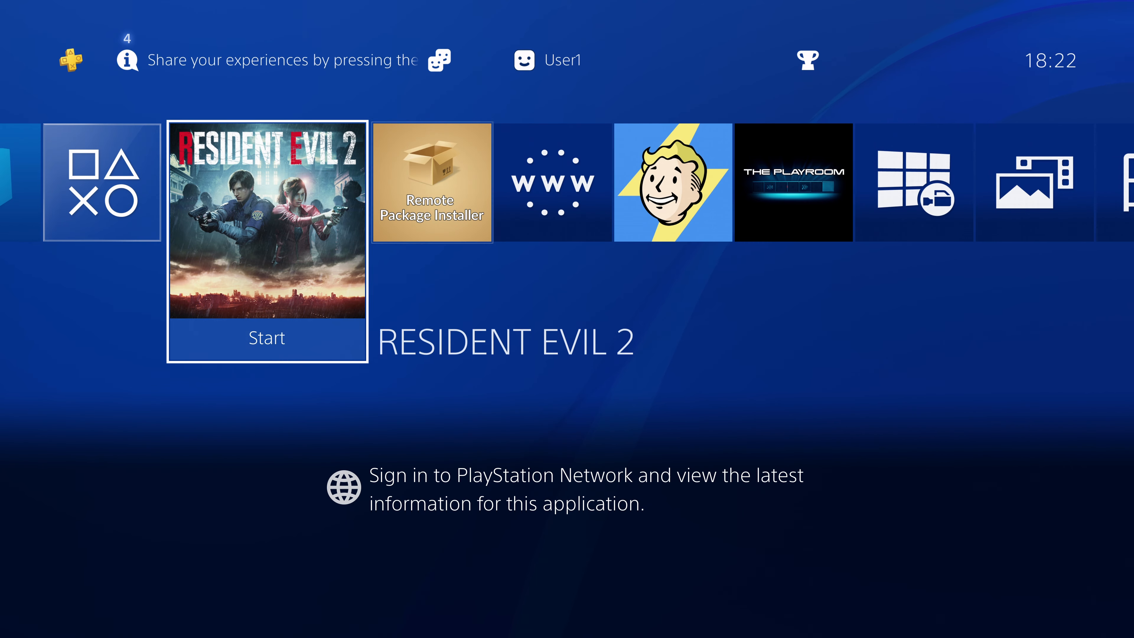
{"action": "key", "text": "Right"}
{"action": "key", "text": "Left"}
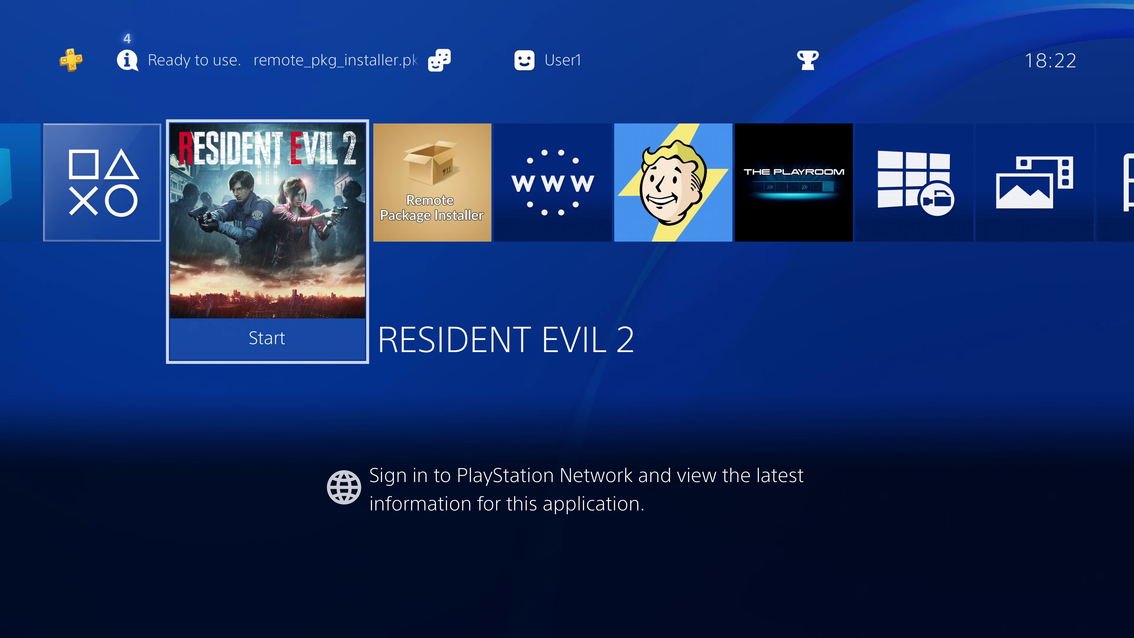
{"action": "key", "text": "Right"}
{"action": "key", "text": "Left"}
{"action": "key", "text": "Return"}
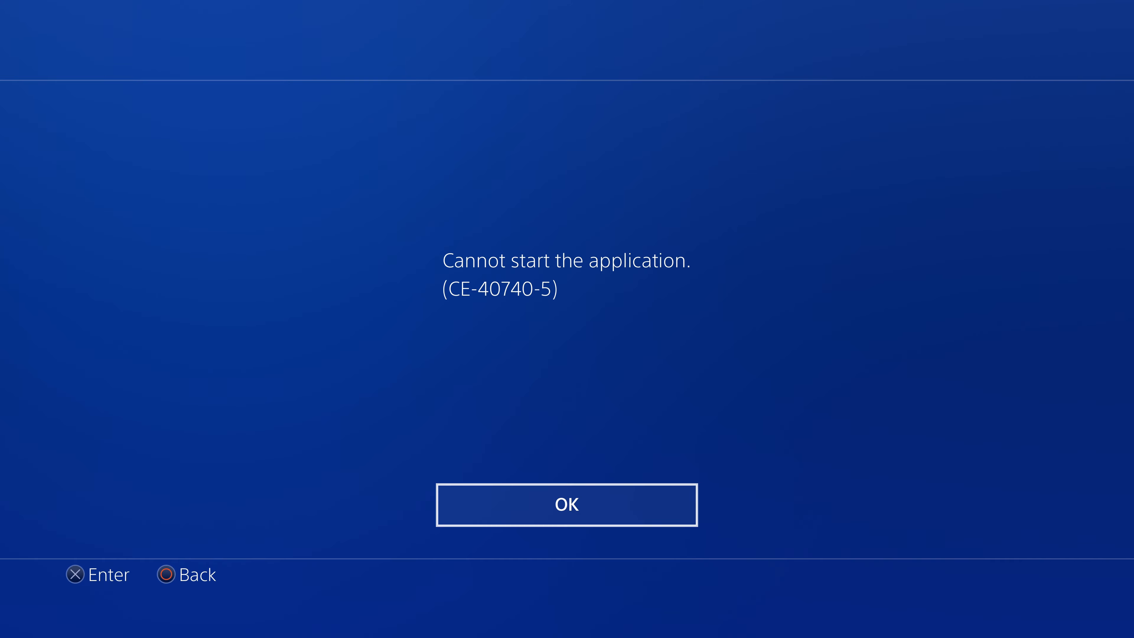
{"action": "key", "text": "Return"}
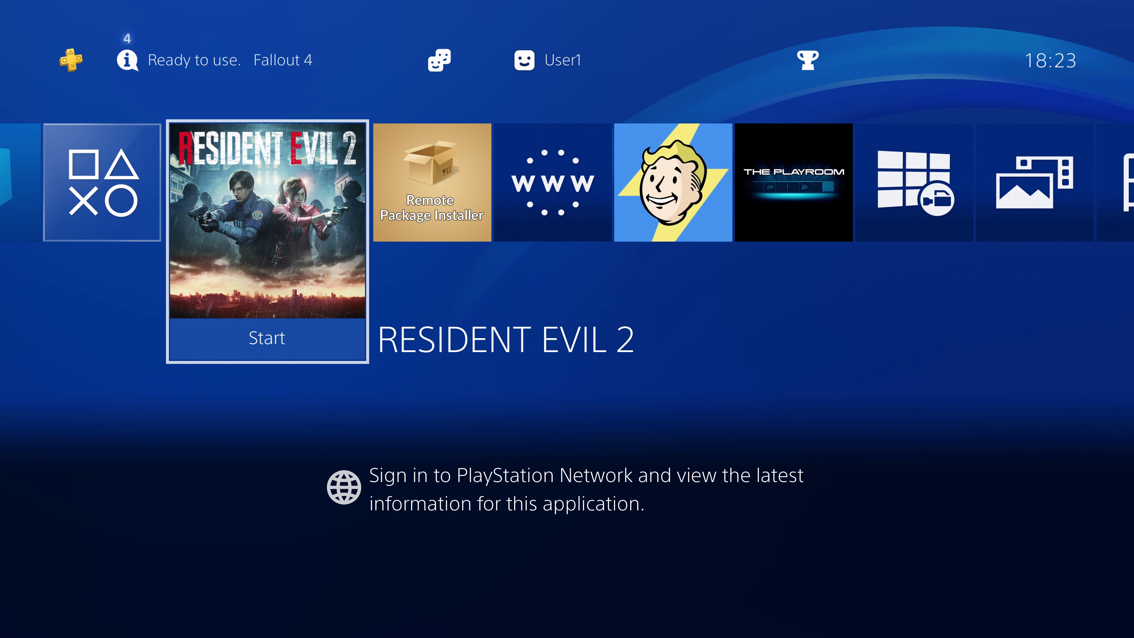
Check the console's system software version in the System Information settings and return to the home screen
{"action": "key", "text": "Up"}
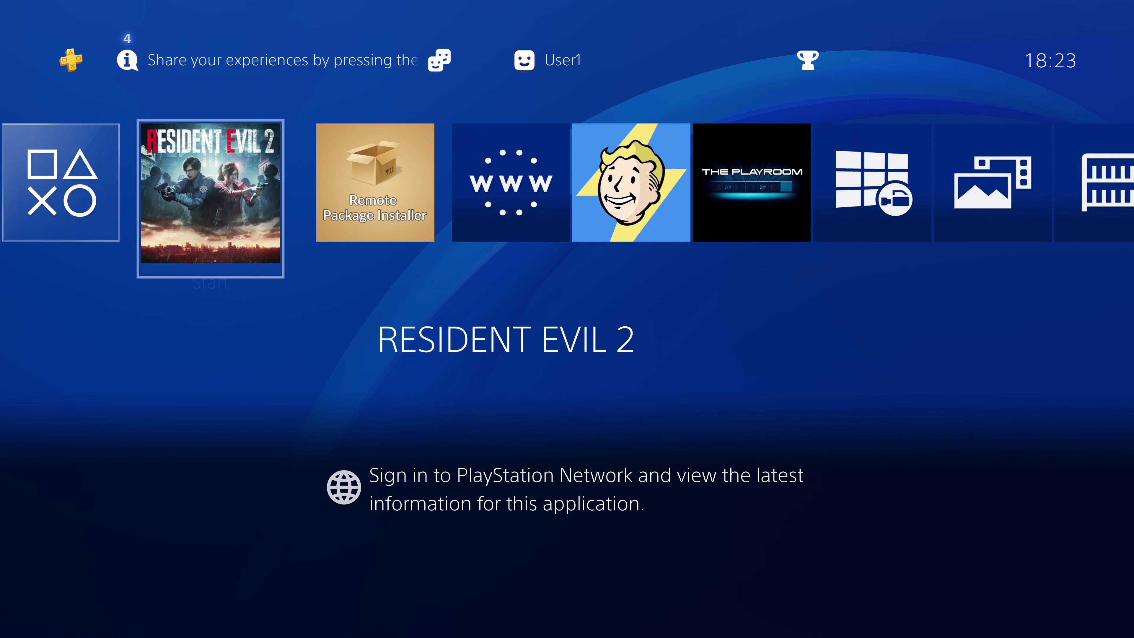
{"action": "key", "text": "Right"}
{"action": "key", "text": "Right"}
{"action": "key", "text": "Right"}
{"action": "key", "text": "Right"}
{"action": "key", "text": "Right"}
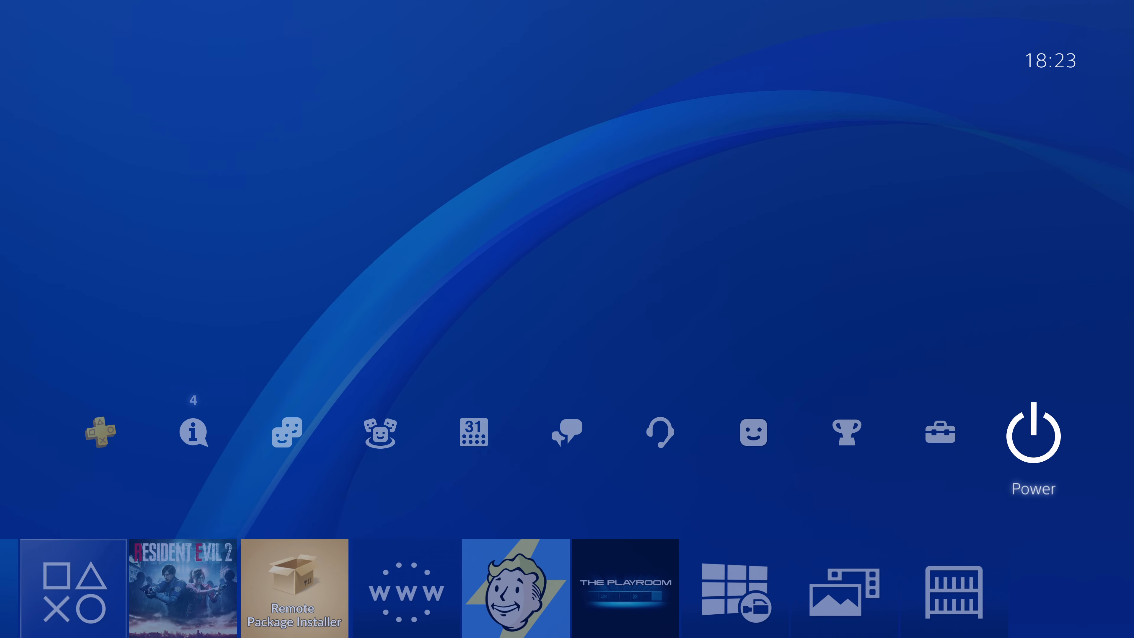
{"action": "key", "text": "Left"}
{"action": "key", "text": "Return"}
{"action": "key", "text": "Down"}
{"action": "key", "text": "Down"}
{"action": "key", "text": "Down"}
{"action": "key", "text": "Down"}
{"action": "key", "text": "Down"}
{"action": "key", "text": "Down"}
{"action": "key", "text": "Down"}
{"action": "key", "text": "Down"}
{"action": "key", "text": "Down"}
{"action": "key", "text": "Down"}
{"action": "key", "text": "Down"}
{"action": "key", "text": "Down"}
{"action": "key", "text": "Down"}
{"action": "key", "text": "Down"}
{"action": "key", "text": "Down"}
{"action": "key", "text": "Down"}
{"action": "key", "text": "Down"}
{"action": "key", "text": "Down"}
{"action": "key", "text": "Down"}
{"action": "key", "text": "Down"}
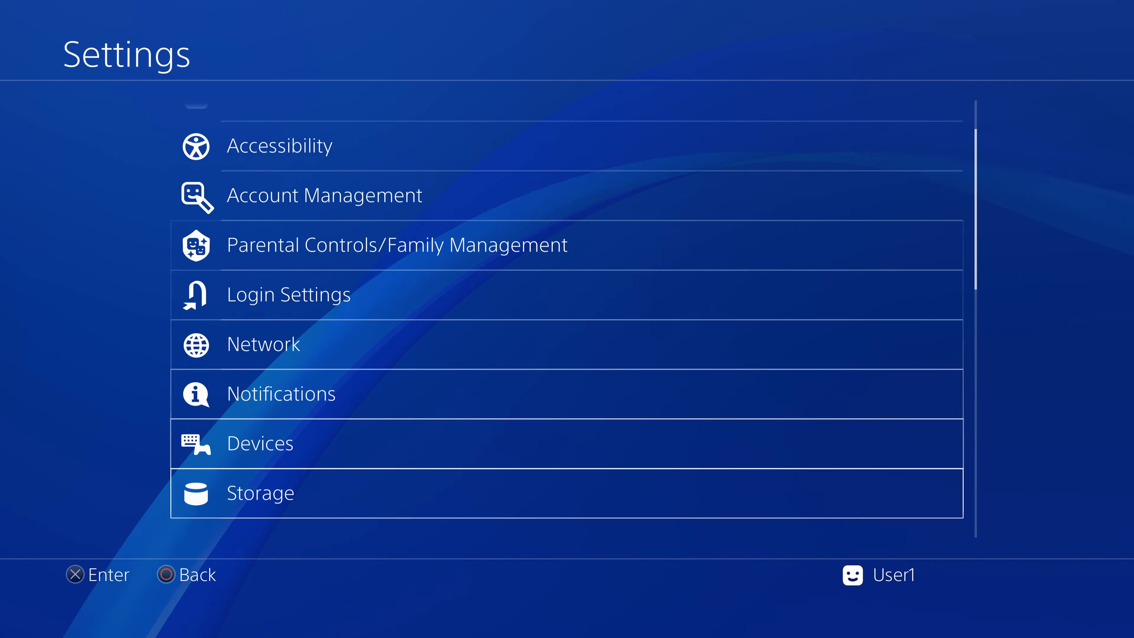
{"action": "key", "text": "Up"}
{"action": "key", "text": "Return"}
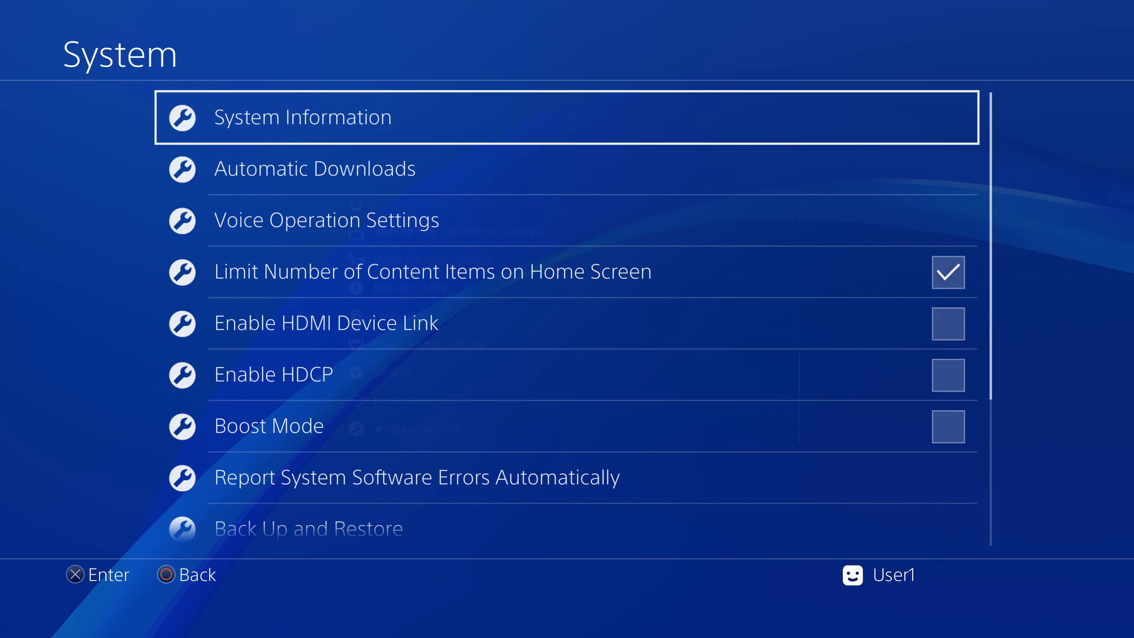
{"action": "key", "text": "Return"}
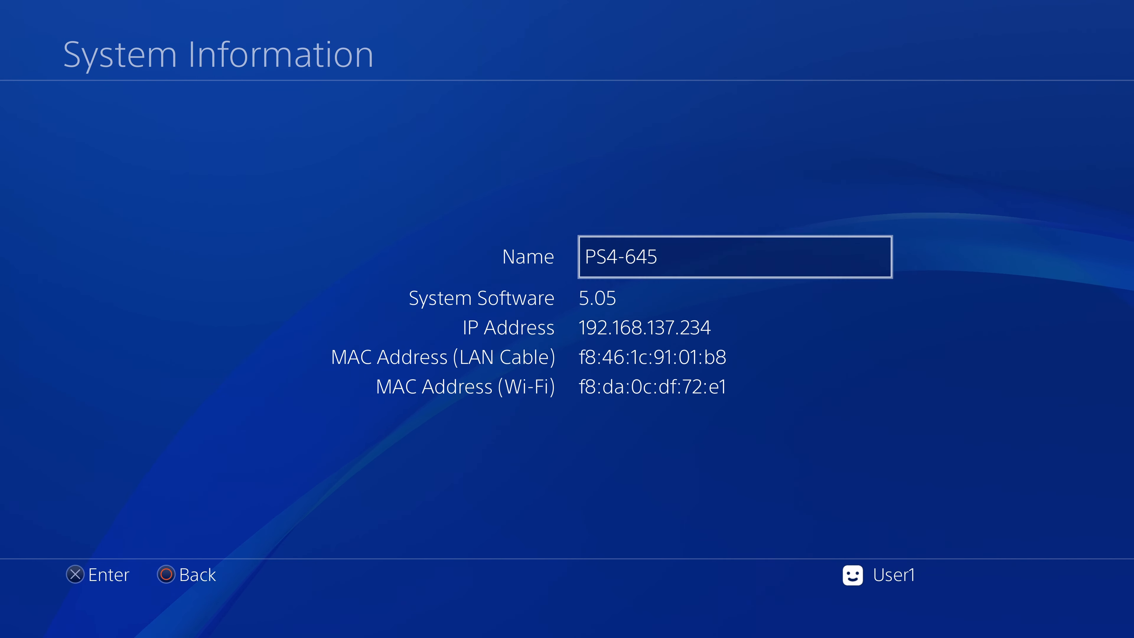
{"action": "key", "text": "Escape"}
{"action": "key", "text": "Escape"}
{"action": "key", "text": "Escape"}
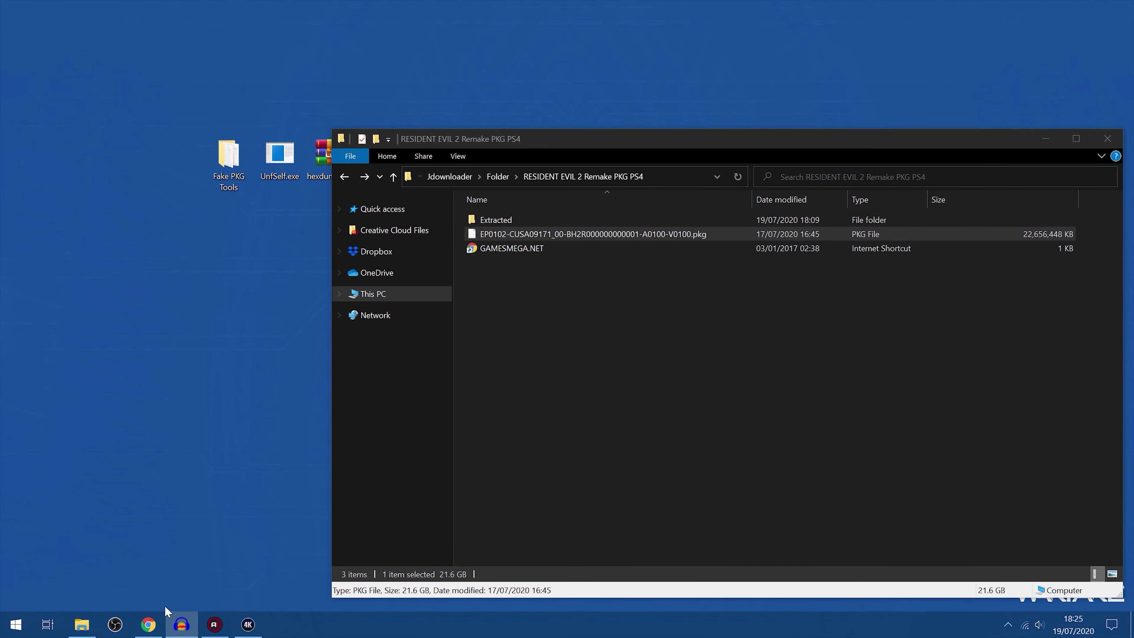
Switch to Chrome and review the download links for Fake_PKG_Tools_v1.5.1.rar and the PS4 backporting scripts in the forum threads
{"action": "left_click", "coordinate": [157, 627]}
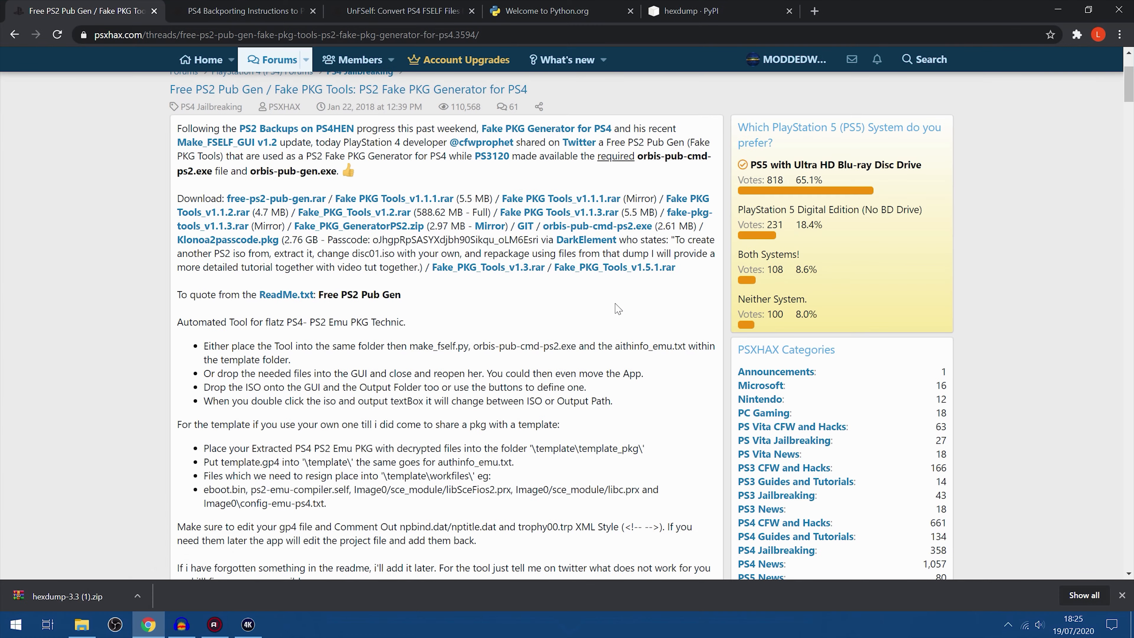
{"action": "left_click_drag", "start_coordinate": [724, 275], "coordinate": [551, 267]}
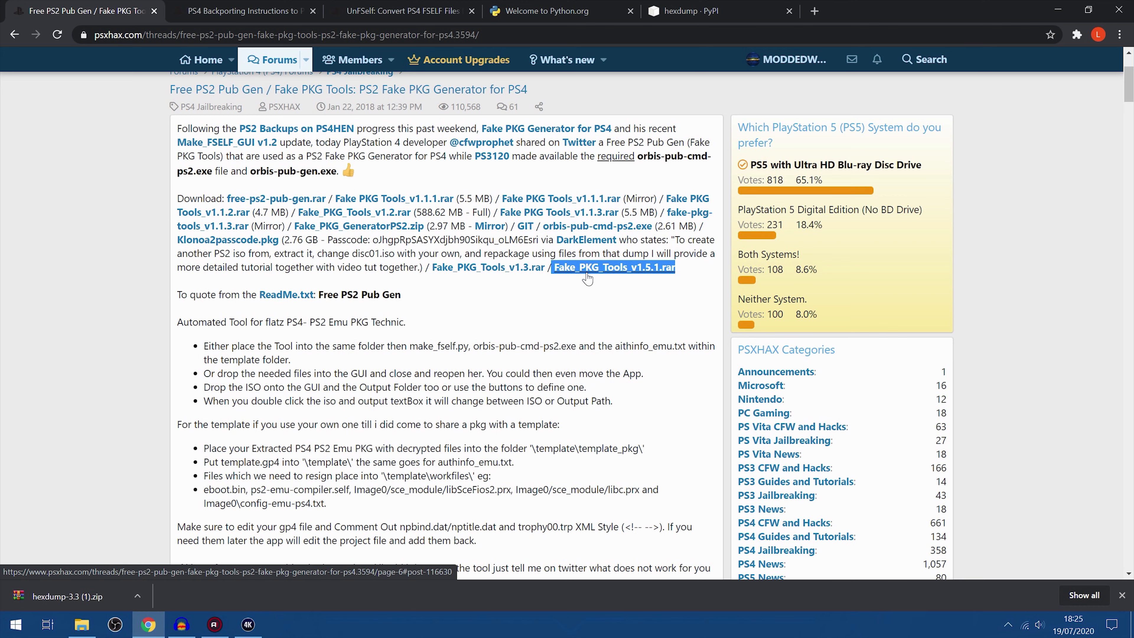
{"action": "key", "text": "ctrl+Tab"}
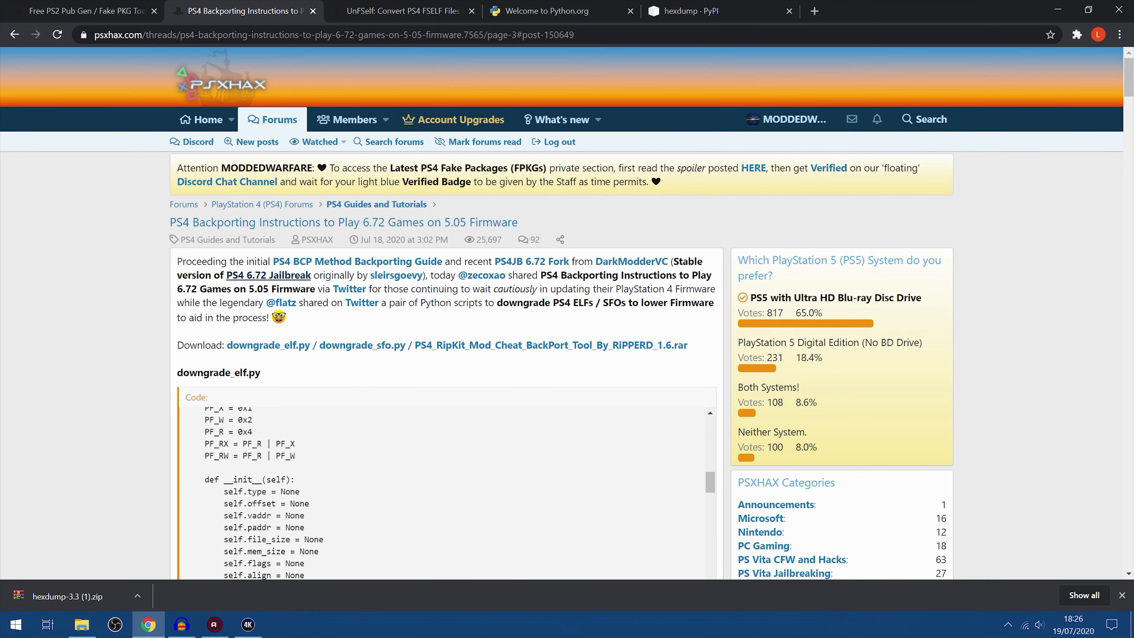
{"action": "scroll", "coordinate": [567, 313], "scroll_direction": "down", "scroll_amount": 1}
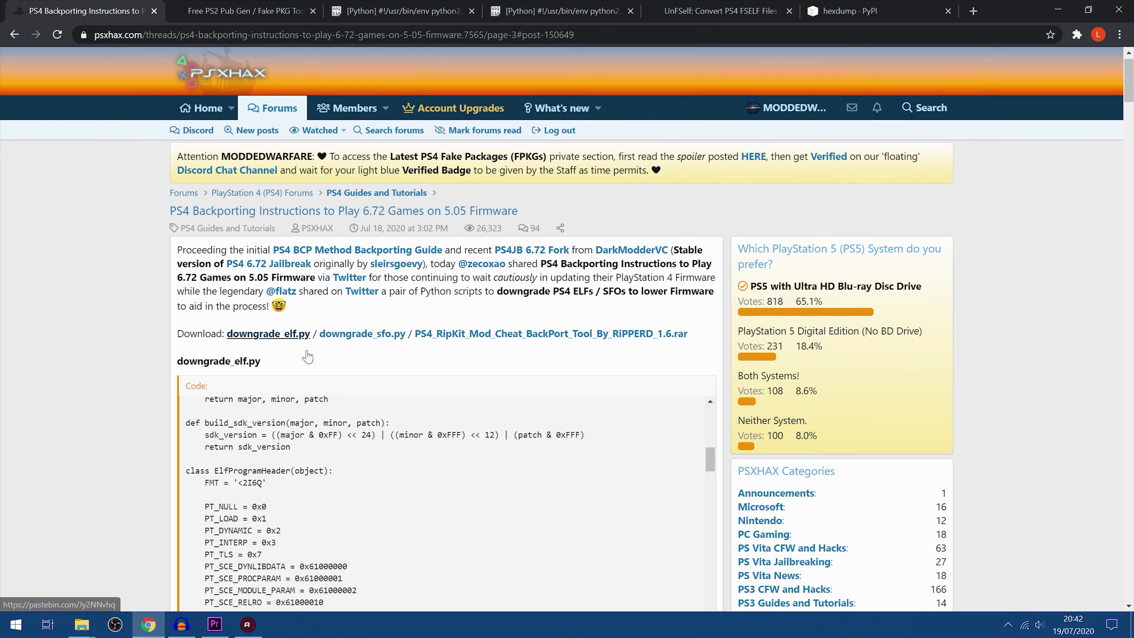
{"action": "scroll", "coordinate": [385, 147], "scroll_direction": "down", "scroll_amount": 3}
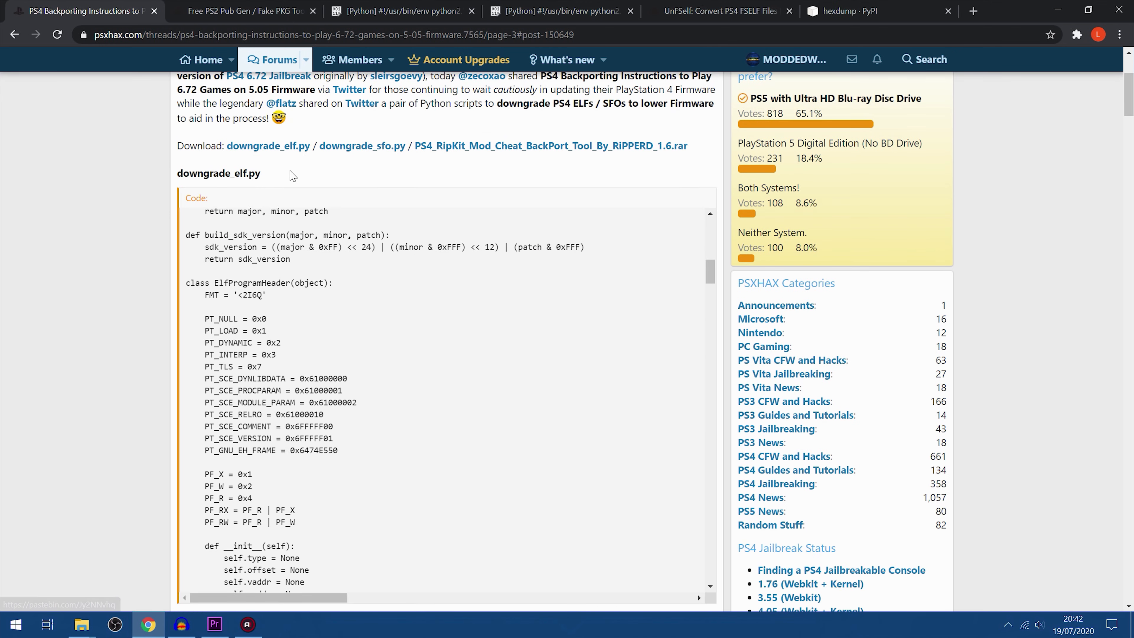
Open the downgrade_elf.py script on Pastebin, look over its code and minimize the browser
{"action": "left_click", "coordinate": [296, 147]}
{"action": "left_click_drag", "start_coordinate": [428, 457], "coordinate": [350, 287]}
{"action": "scroll", "coordinate": [349, 346], "scroll_direction": "down", "scroll_amount": 3}
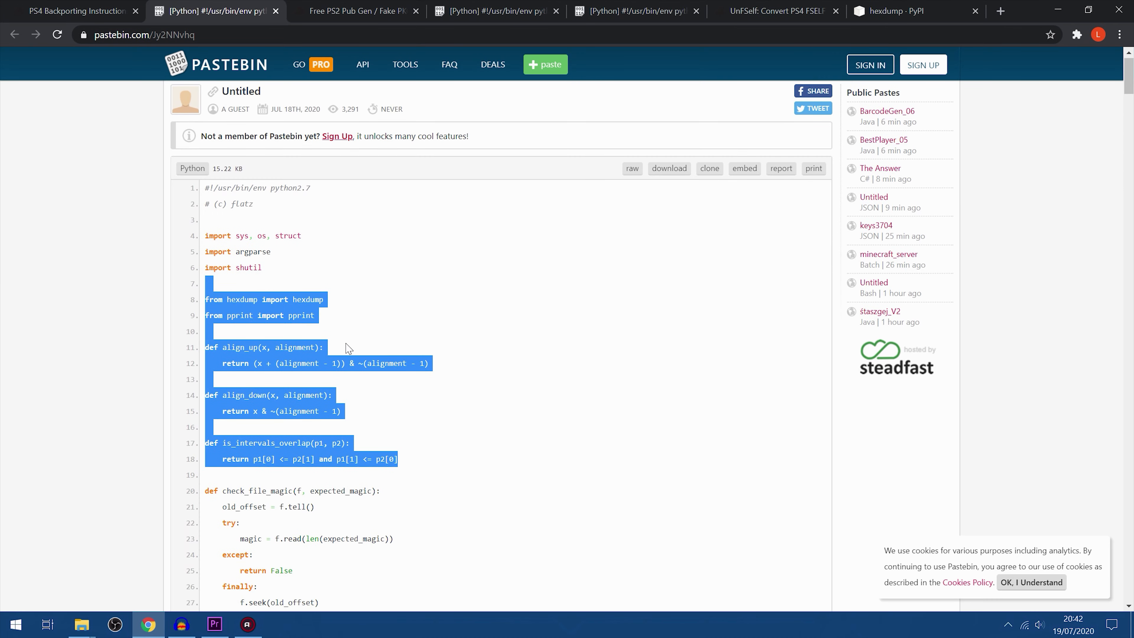
{"action": "scroll", "coordinate": [424, 333], "scroll_direction": "up", "scroll_amount": 3}
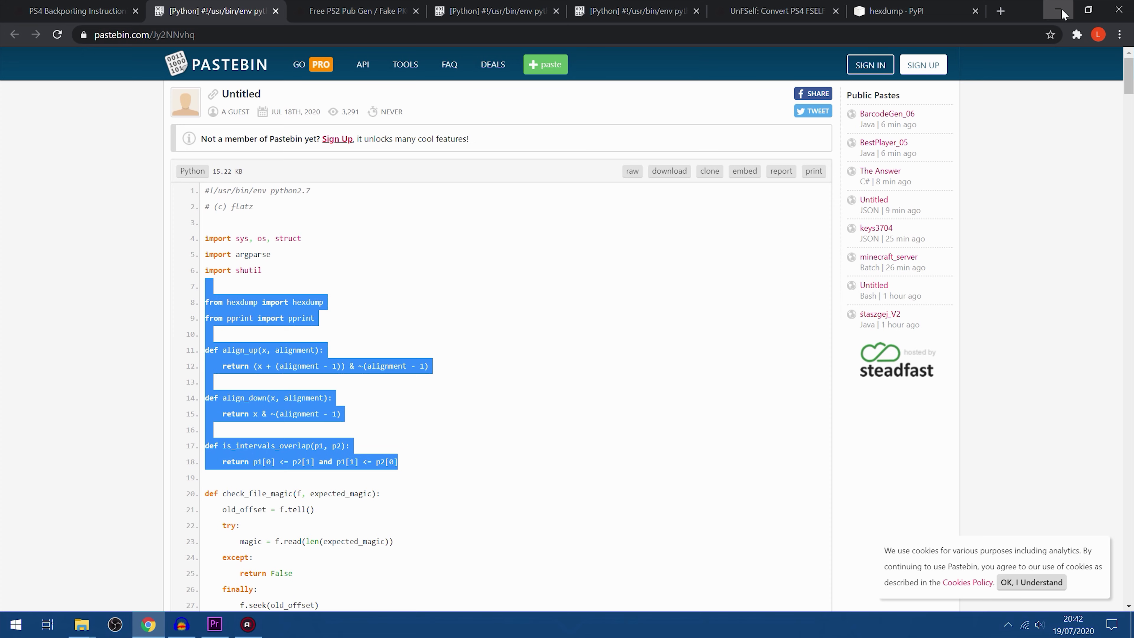
{"action": "left_click", "coordinate": [1063, 12]}
Place downgrade_sfo.py beside the other downgrade script on the desktop and clear the open windows out of the way
{"action": "left_click_drag", "start_coordinate": [177, 215], "coordinate": [235, 151]}
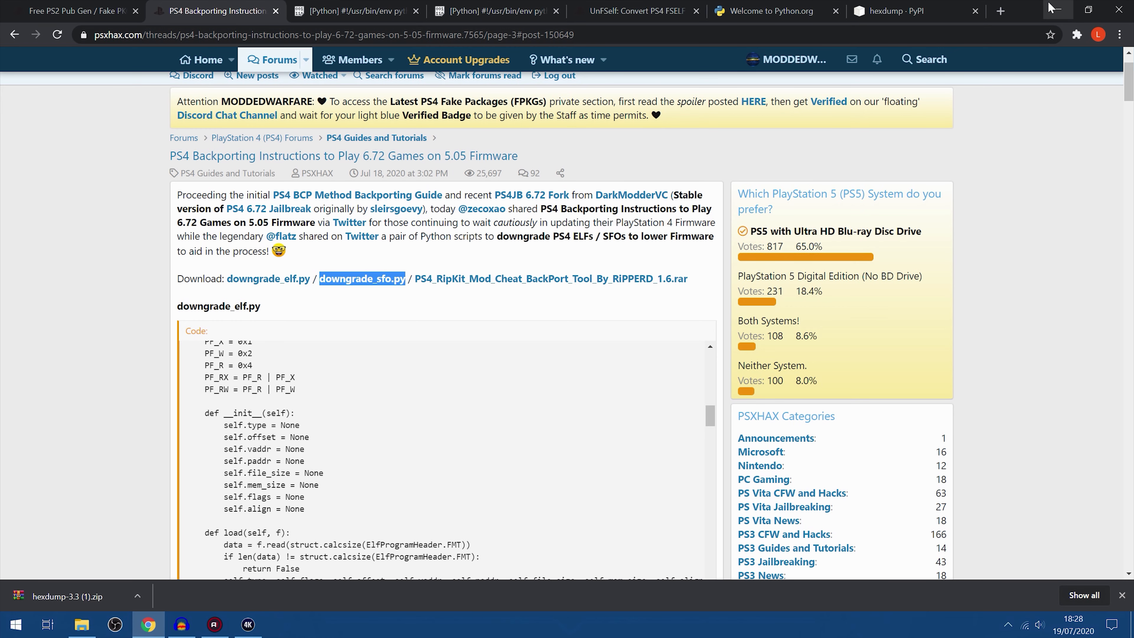
{"action": "left_click", "coordinate": [1055, 9]}
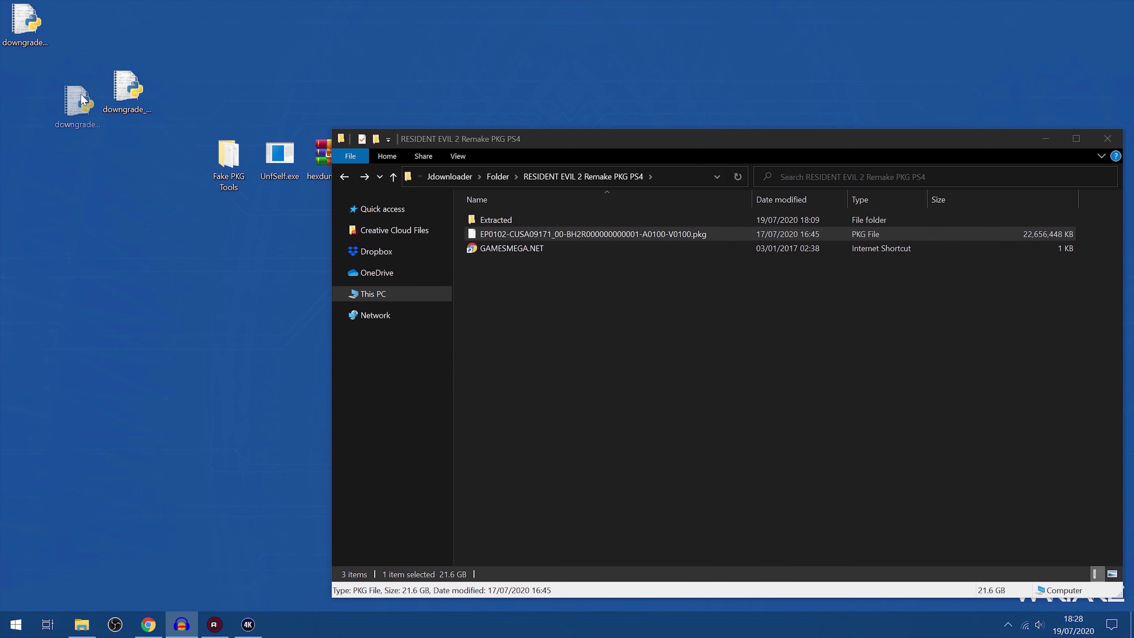
{"action": "left_click_drag", "start_coordinate": [82, 100], "coordinate": [82, 98]}
{"action": "left_click", "coordinate": [91, 174]}
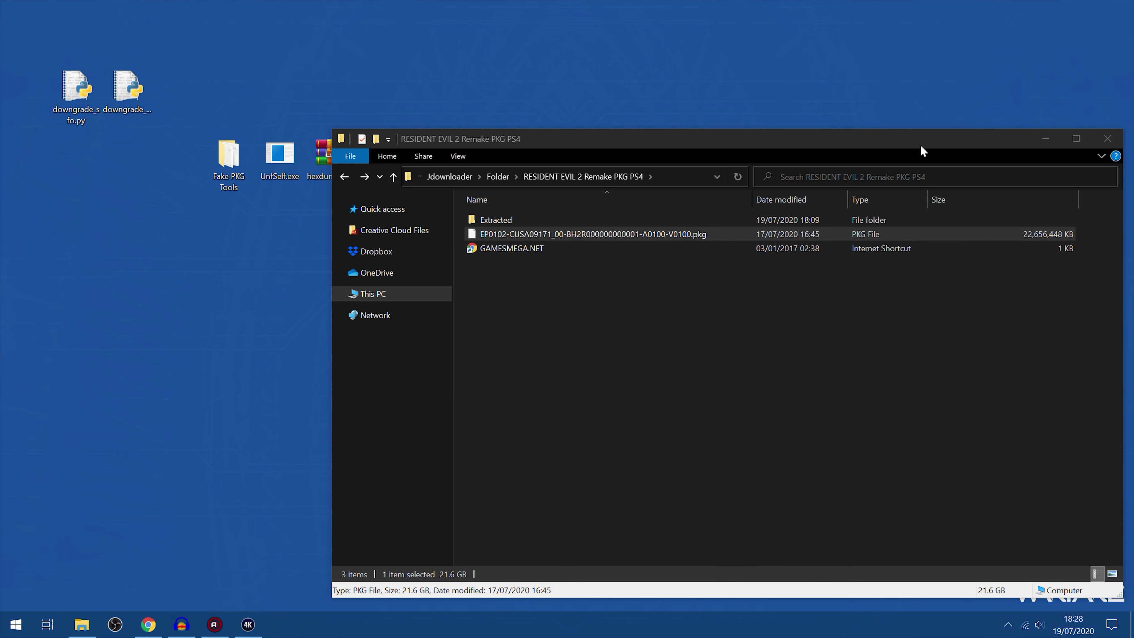
{"action": "left_click", "coordinate": [1047, 139]}
Create a new folder named "scripts" on the desktop
{"action": "right_click", "coordinate": [143, 188]}
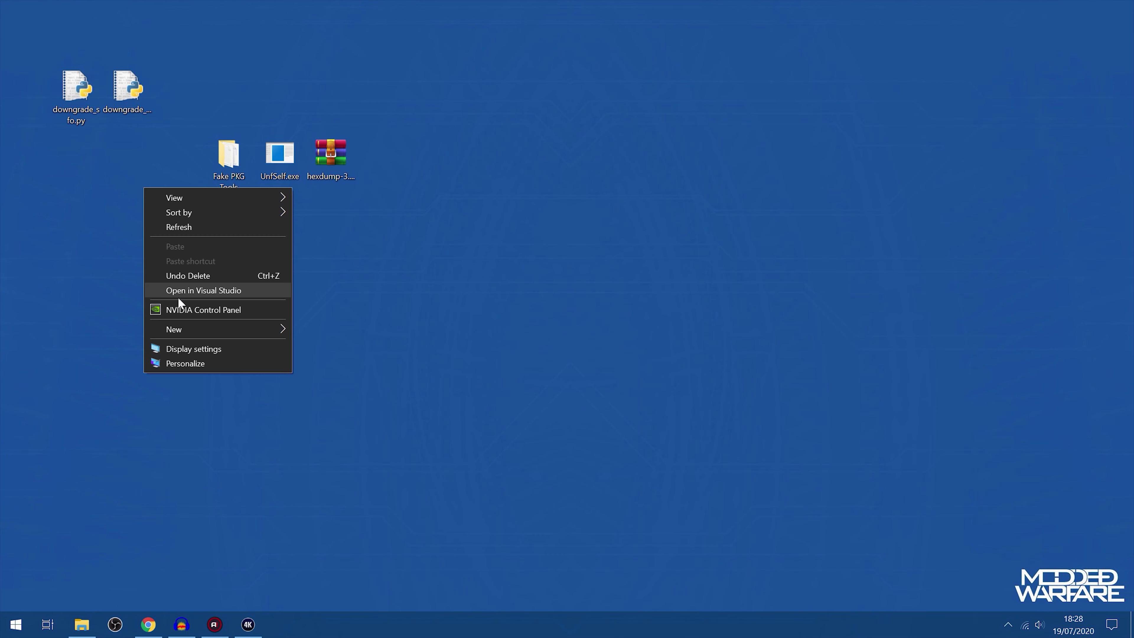
{"action": "mouse_move", "coordinate": [205, 338]}
{"action": "left_click", "coordinate": [338, 330]}
{"action": "type", "text": "scr"}
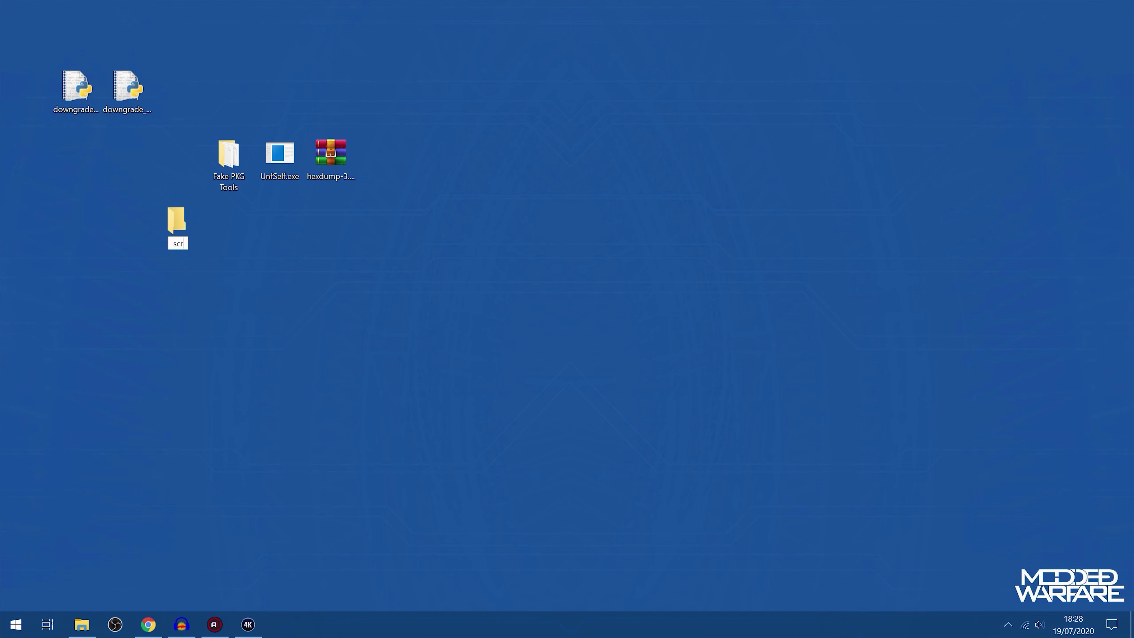
{"action": "type", "text": "ipts"}
{"action": "key", "text": "Return"}
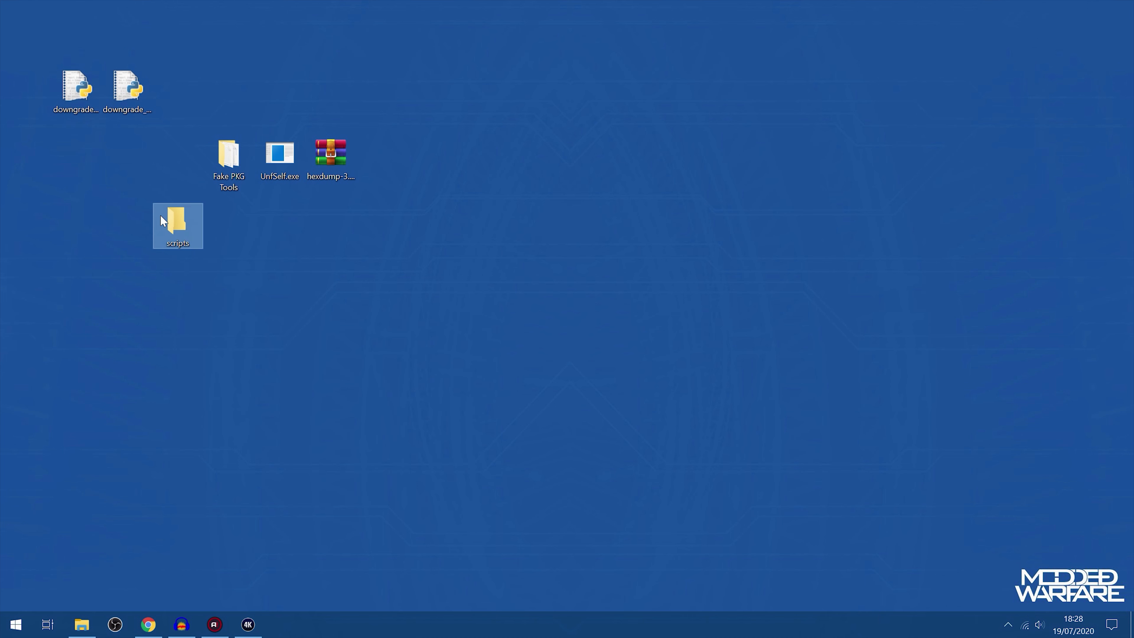
Place the scripts folder beside Fake PKG Tools and move both downgrade Python scripts into it
{"action": "left_click_drag", "start_coordinate": [175, 188], "coordinate": [177, 154]}
{"action": "left_click_drag", "start_coordinate": [41, 146], "coordinate": [134, 90]}
{"action": "left_click_drag", "start_coordinate": [128, 92], "coordinate": [177, 161]}
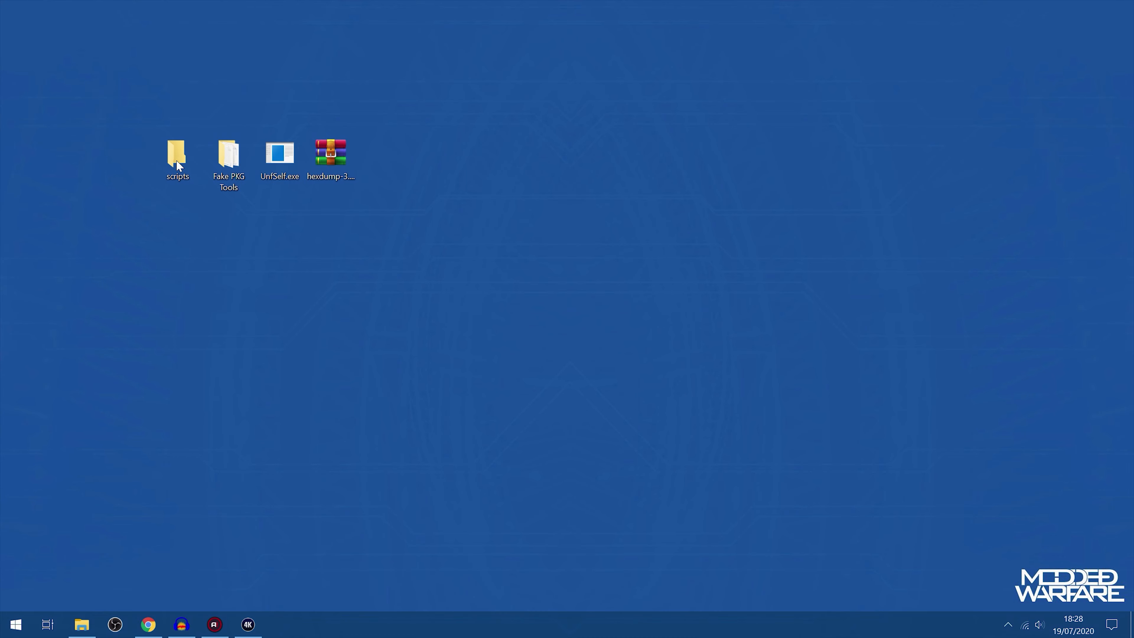
Switch to Chrome and open the Python 2.7.17 release page from the python.org downloads list
{"action": "left_click", "coordinate": [148, 624]}
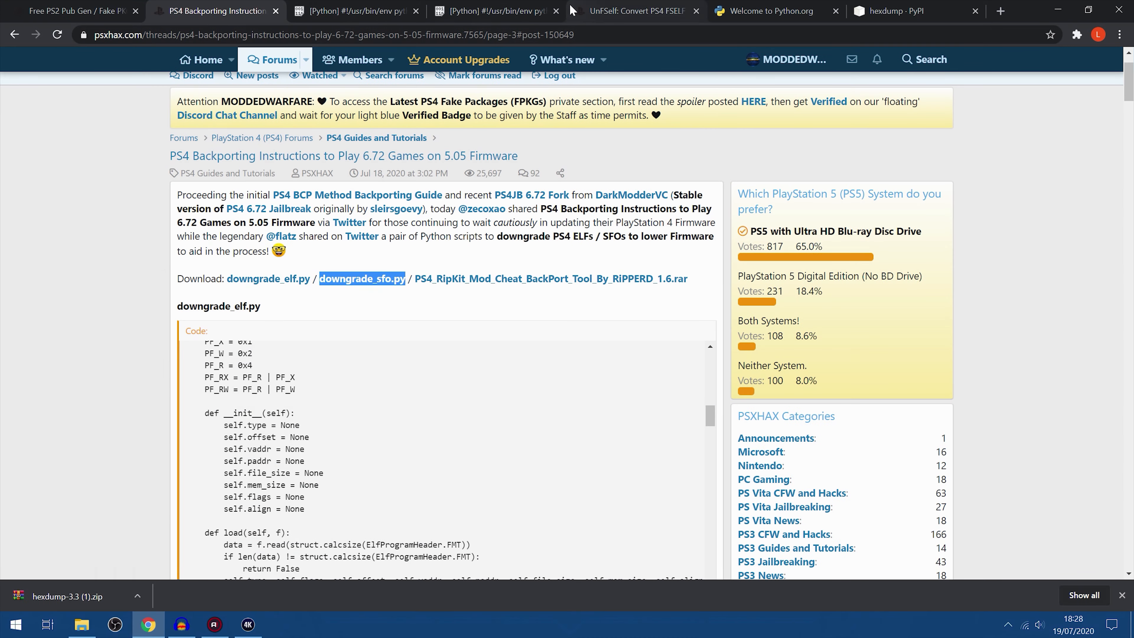
{"action": "left_click", "coordinate": [758, 11]}
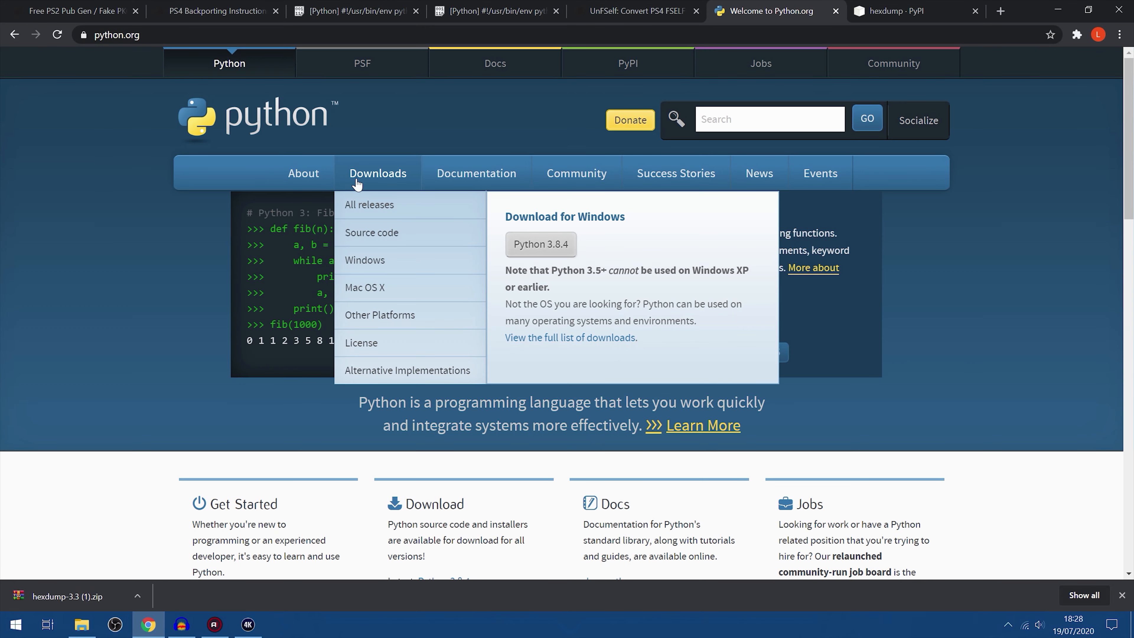
{"action": "left_click", "coordinate": [379, 173]}
{"action": "scroll", "coordinate": [374, 268], "scroll_direction": "down", "scroll_amount": 6}
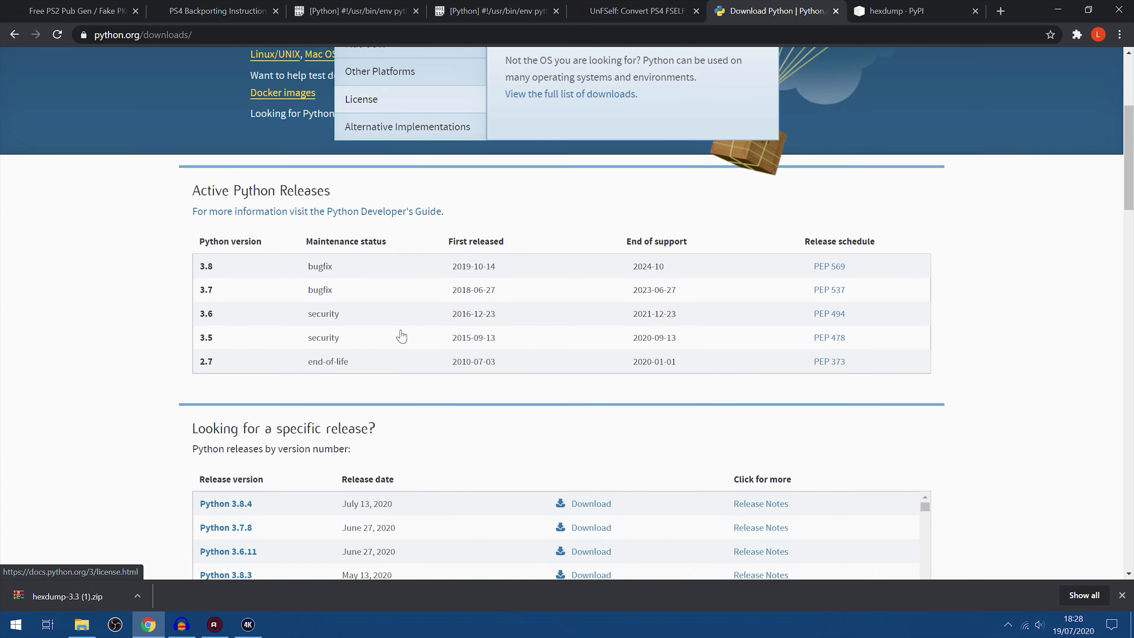
{"action": "scroll", "coordinate": [268, 349], "scroll_direction": "down", "scroll_amount": 2}
{"action": "scroll", "coordinate": [244, 399], "scroll_direction": "down", "scroll_amount": 3}
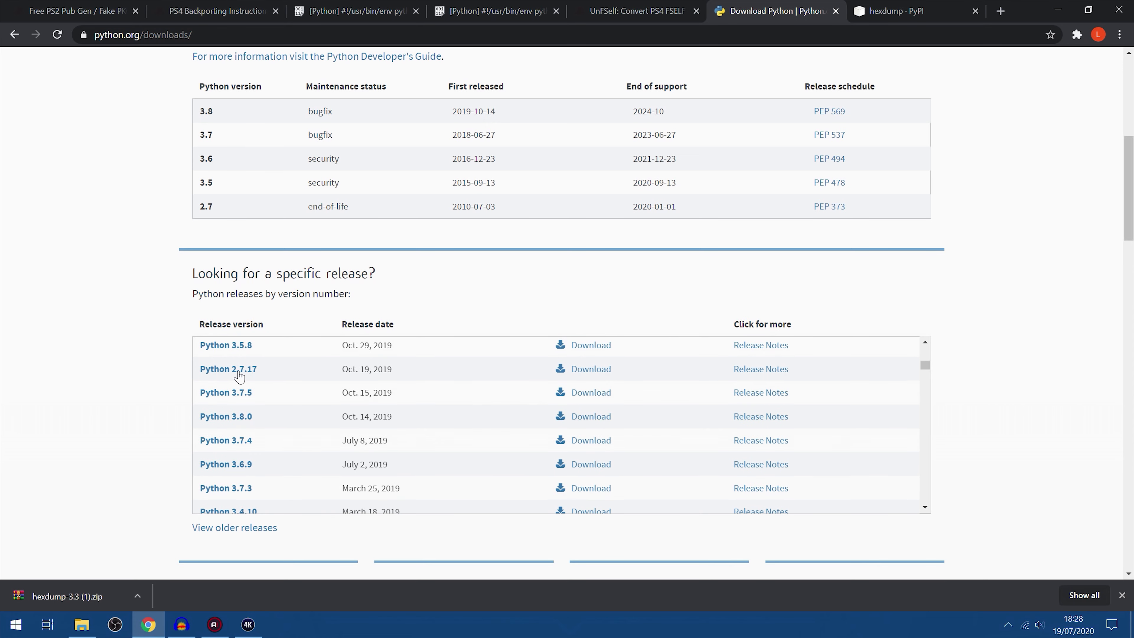
{"action": "left_click_drag", "start_coordinate": [270, 376], "coordinate": [225, 374]}
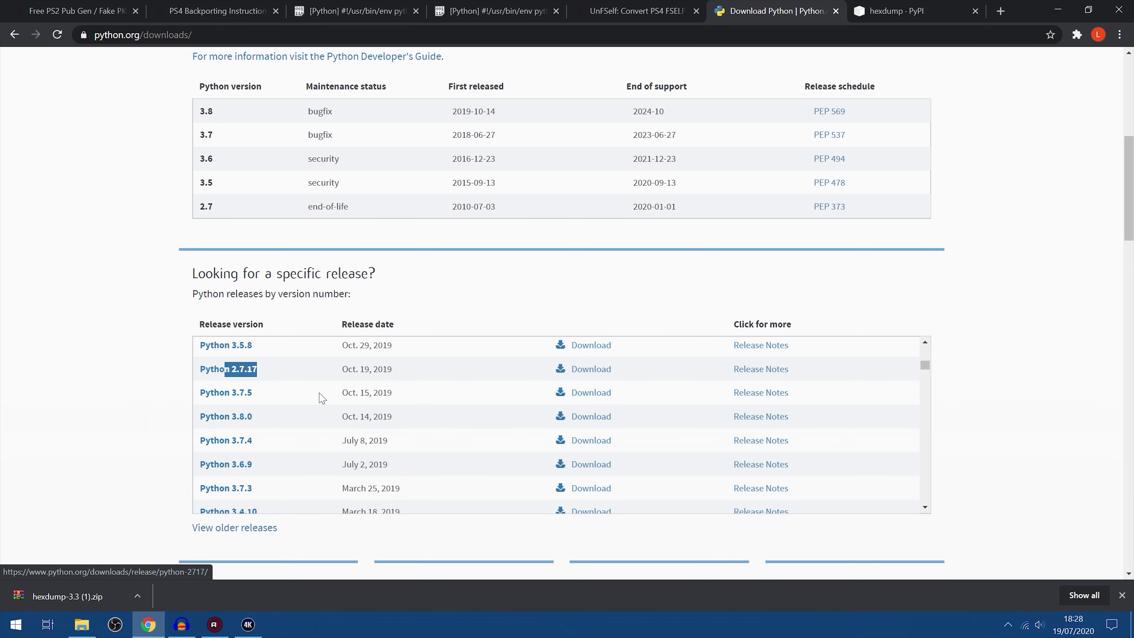
{"action": "left_click", "coordinate": [572, 370]}
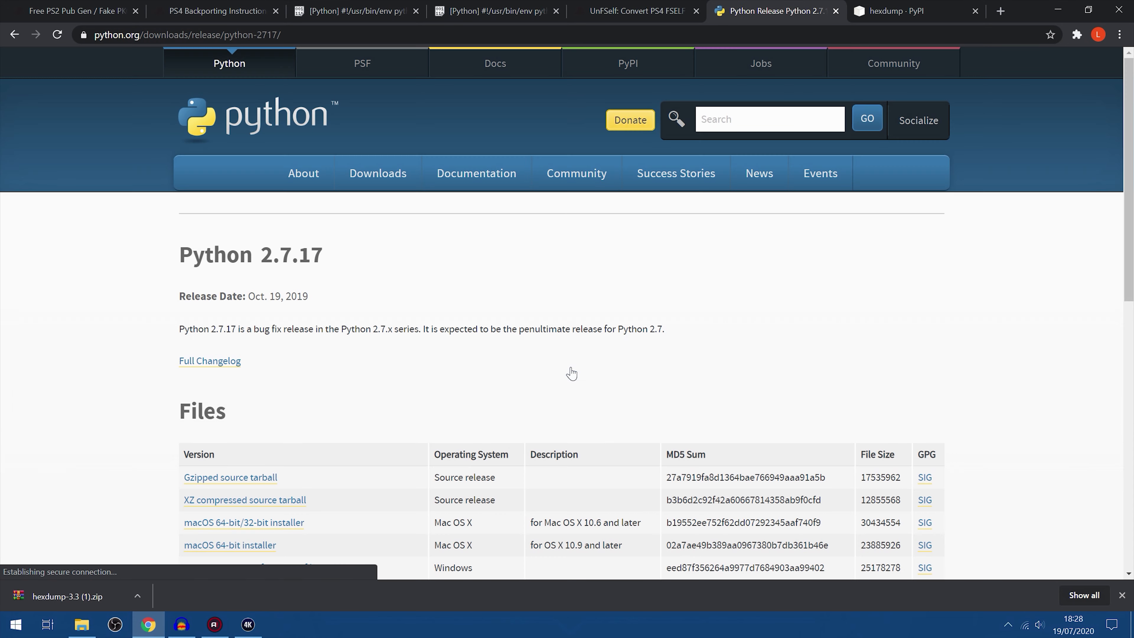
Examine the Python 2.7.17 file list for the Windows x86-64 and x86 MSI installers
{"action": "scroll", "coordinate": [558, 335], "scroll_direction": "down", "scroll_amount": 6}
{"action": "scroll", "coordinate": [480, 382], "scroll_direction": "up", "scroll_amount": 1}
{"action": "scroll", "coordinate": [480, 382], "scroll_direction": "up", "scroll_amount": 1}
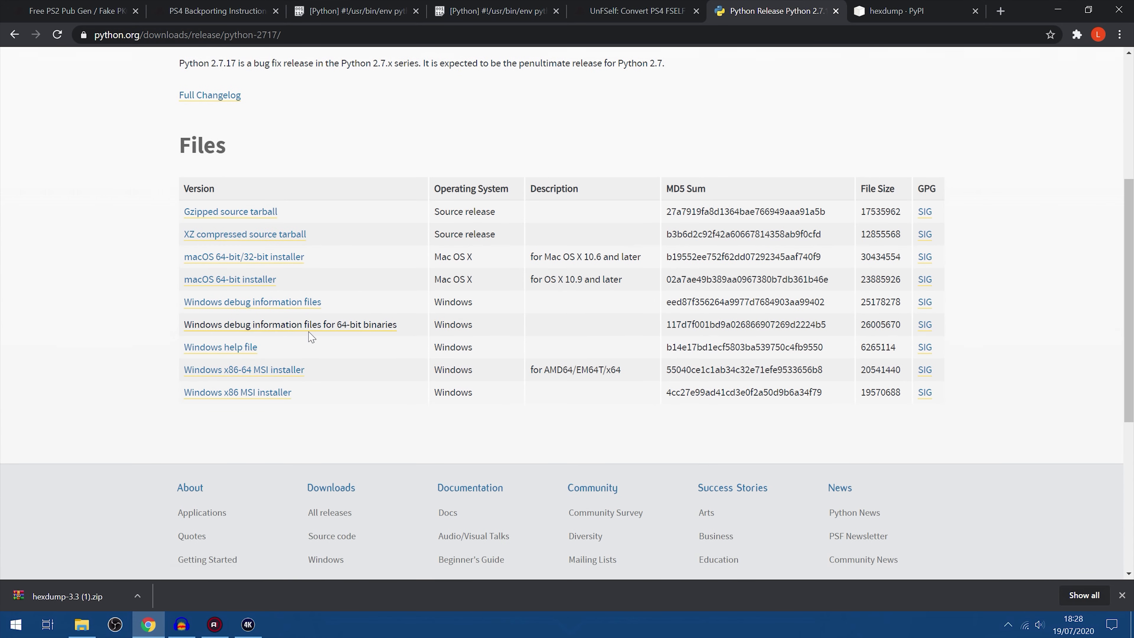
{"action": "left_click_drag", "start_coordinate": [320, 375], "coordinate": [182, 377]}
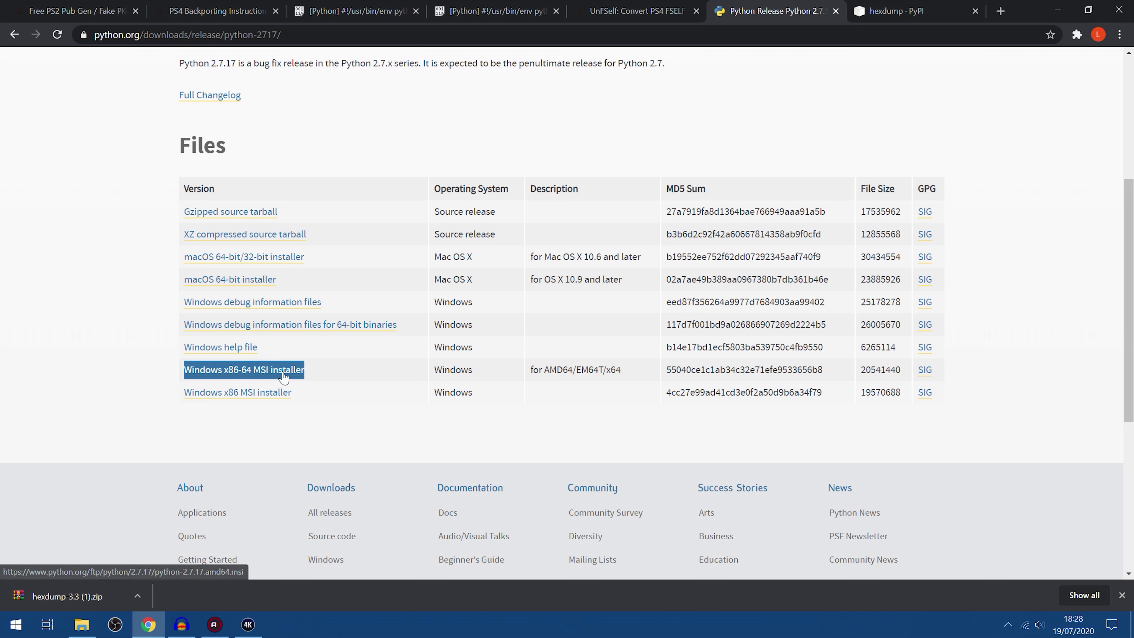
{"action": "left_click_drag", "start_coordinate": [297, 394], "coordinate": [182, 393]}
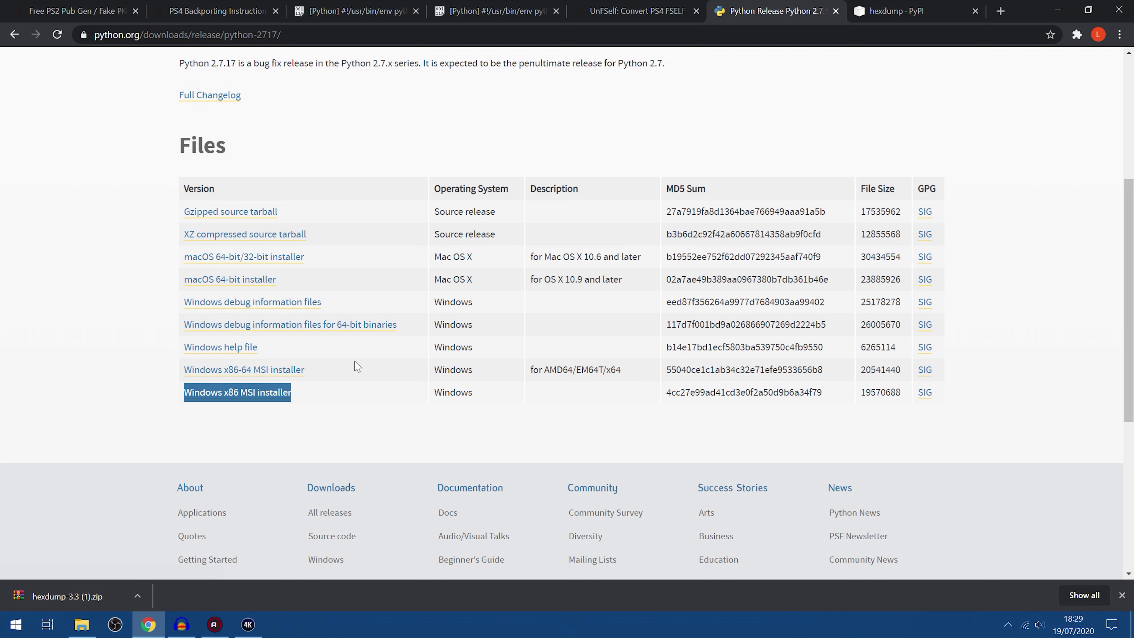
{"action": "scroll", "coordinate": [573, 317], "scroll_direction": "up", "scroll_amount": 5}
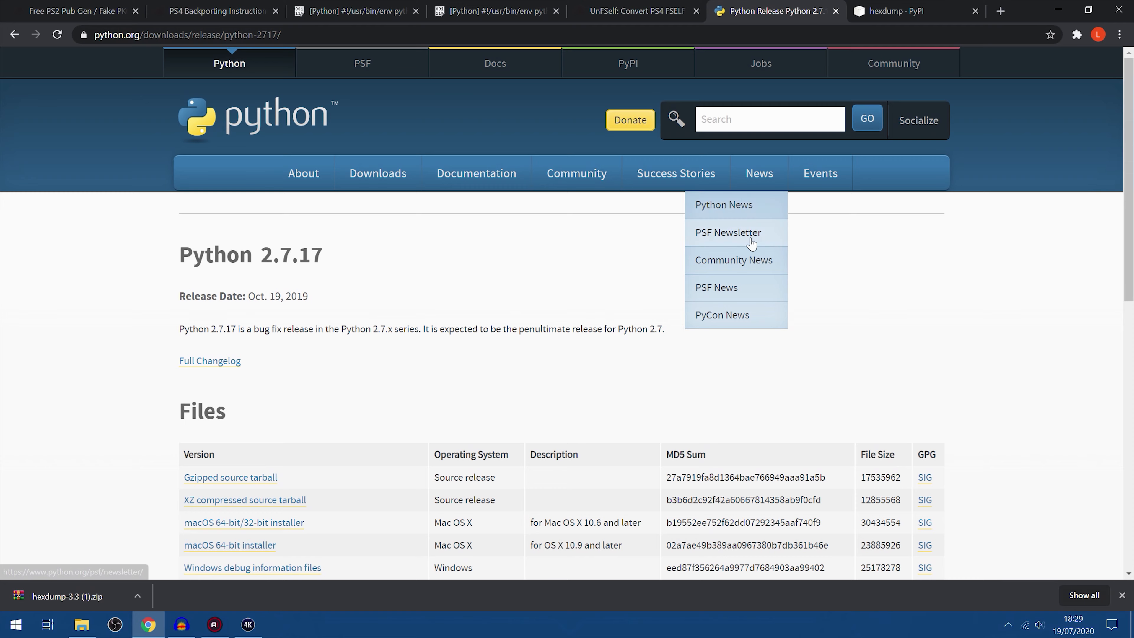
{"action": "scroll", "coordinate": [461, 446], "scroll_direction": "down", "scroll_amount": 1}
{"action": "scroll", "coordinate": [461, 448], "scroll_direction": "down", "scroll_amount": 4}
{"action": "scroll", "coordinate": [565, 178], "scroll_direction": "up", "scroll_amount": 3}
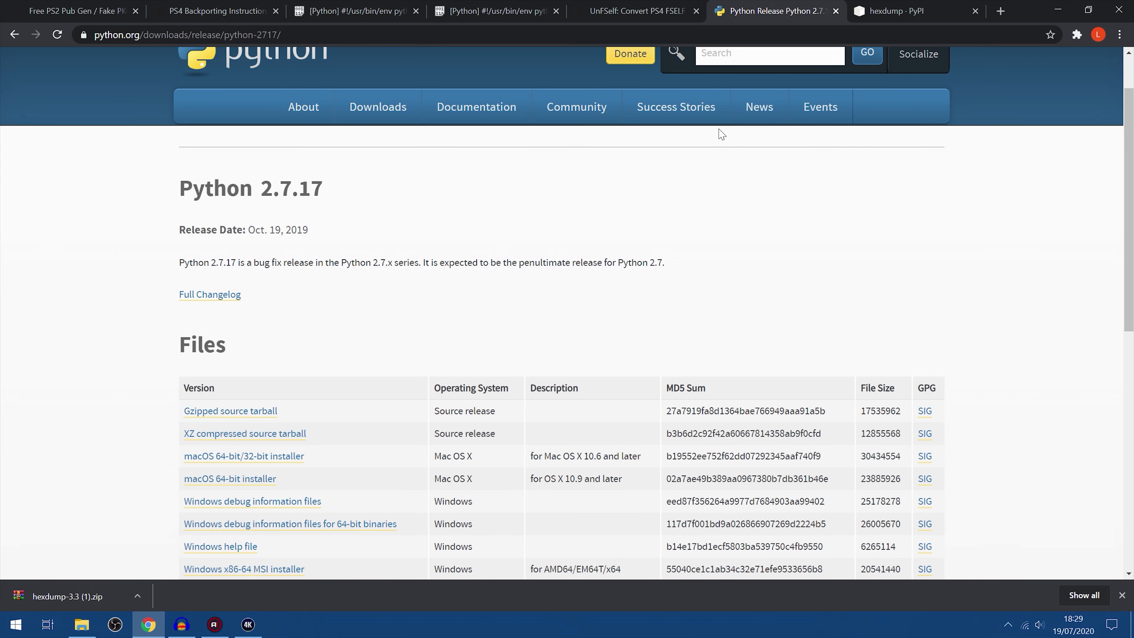
Close the Python 2.7.17 release page and bring up the hexdump project page on PyPI
{"action": "scroll", "coordinate": [712, 178], "scroll_direction": "up", "scroll_amount": 2}
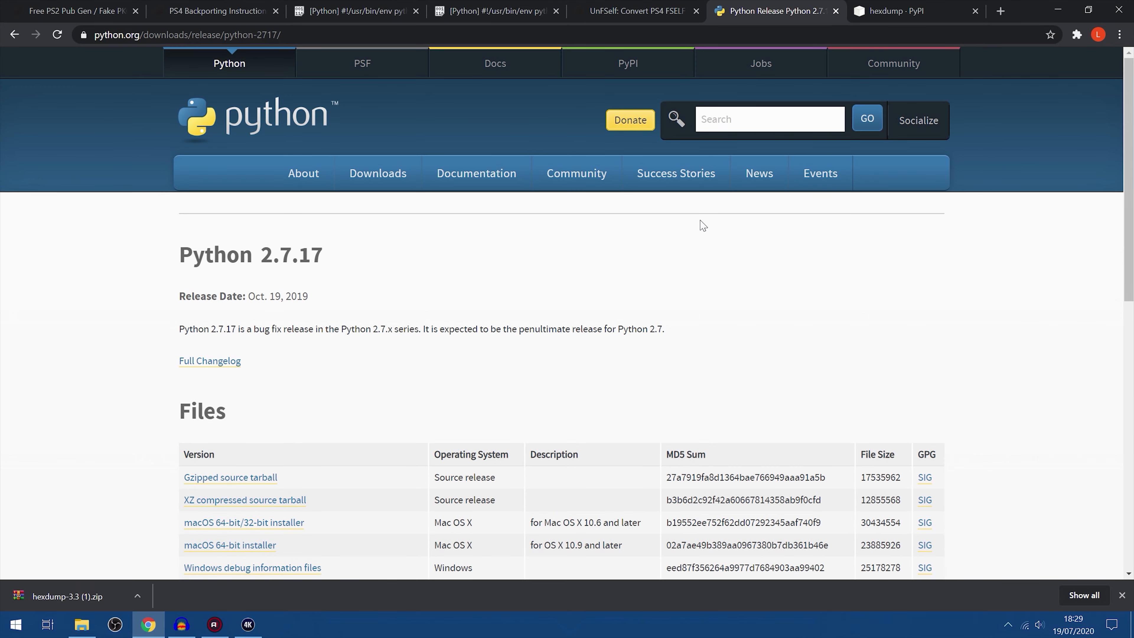
{"action": "scroll", "coordinate": [703, 225], "scroll_direction": "down", "scroll_amount": 5}
{"action": "scroll", "coordinate": [823, 318], "scroll_direction": "up", "scroll_amount": 5}
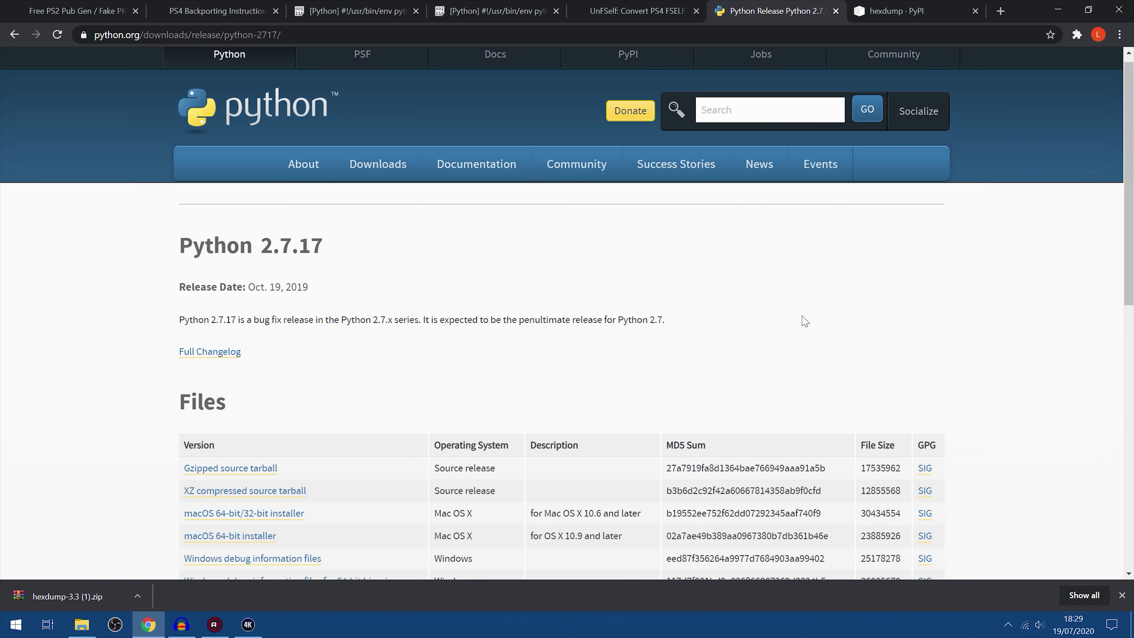
{"action": "left_click", "coordinate": [835, 11]}
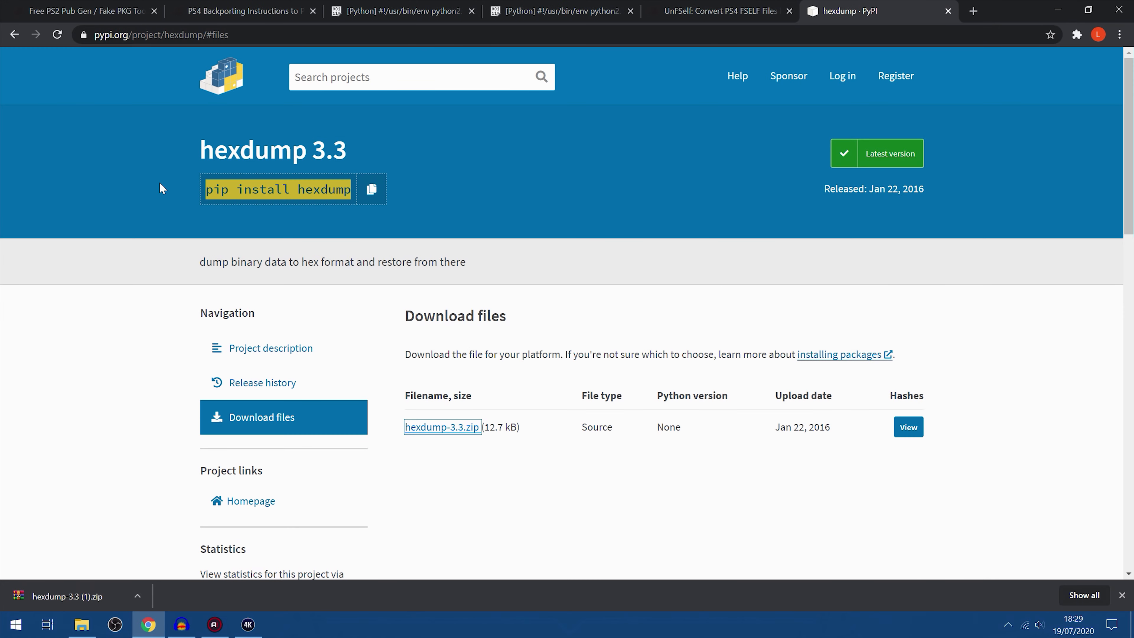
Highlight the pip install hexdump command, view the project description and return to the hexdump 3.3 download files
{"action": "left_click_drag", "start_coordinate": [206, 188], "coordinate": [353, 197]}
{"action": "scroll", "coordinate": [501, 249], "scroll_direction": "down", "scroll_amount": 1}
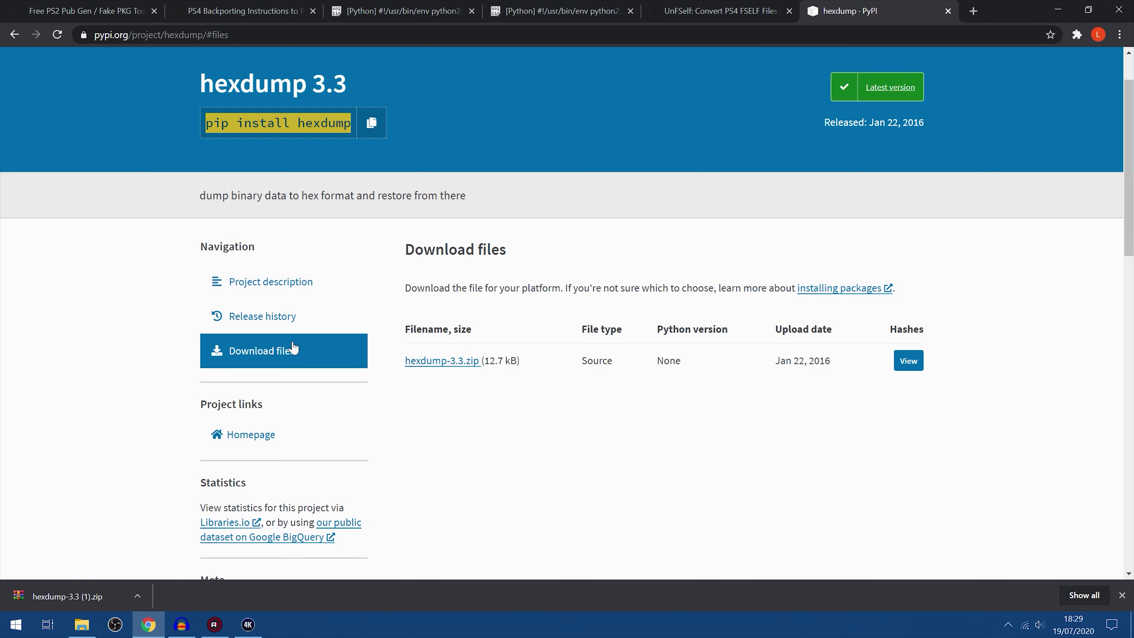
{"action": "left_click", "coordinate": [253, 284]}
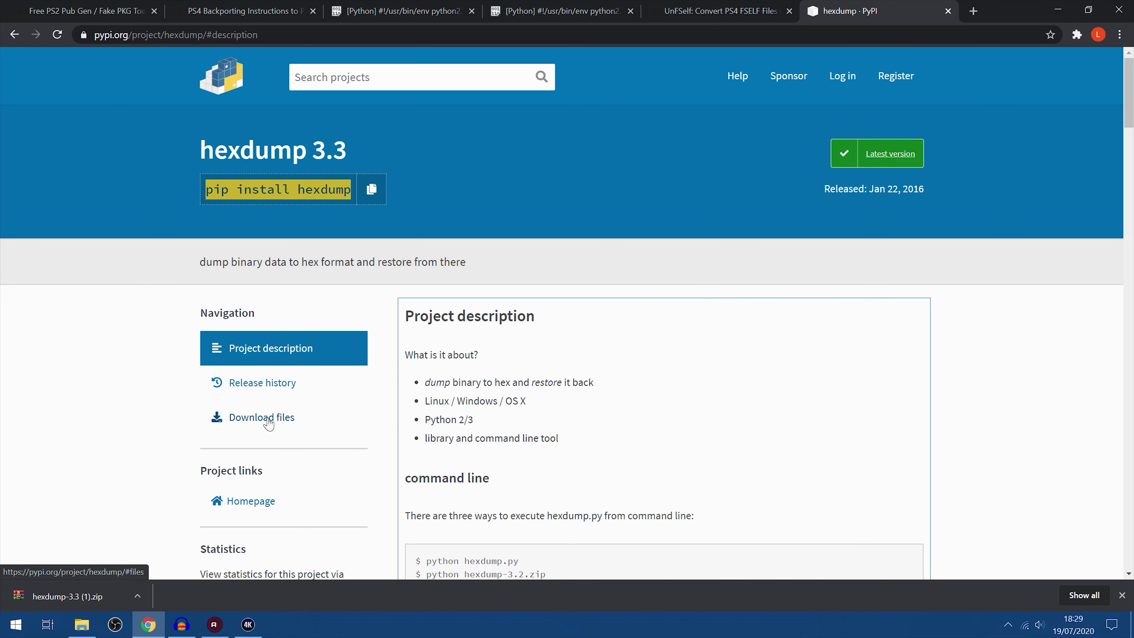
{"action": "left_click", "coordinate": [268, 423]}
{"action": "scroll", "coordinate": [916, 405], "scroll_direction": "down", "scroll_amount": 3}
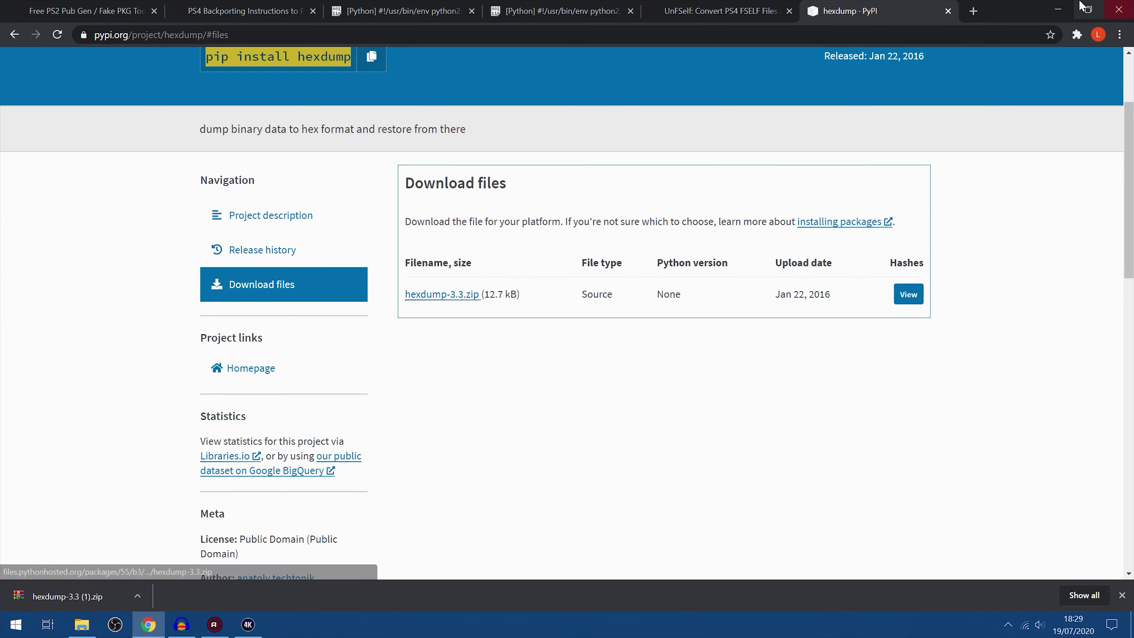
Minimize the browser, open hexdump-3.3.zip from the desktop in WinRAR and dismiss its licence reminder
{"action": "left_click", "coordinate": [1058, 10]}
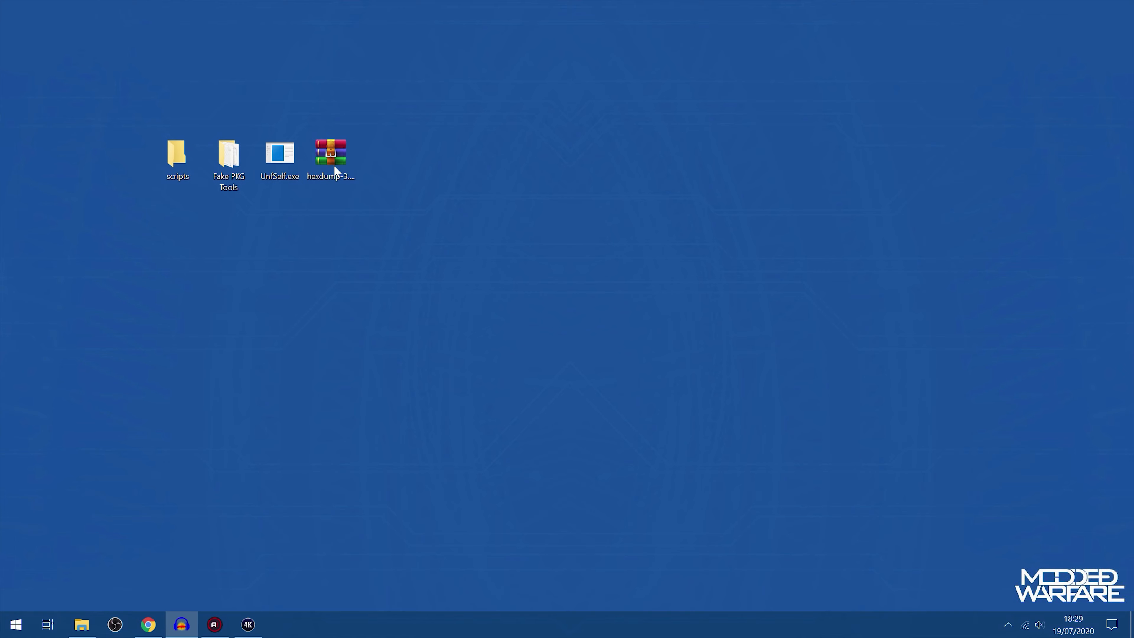
{"action": "left_click", "coordinate": [338, 158]}
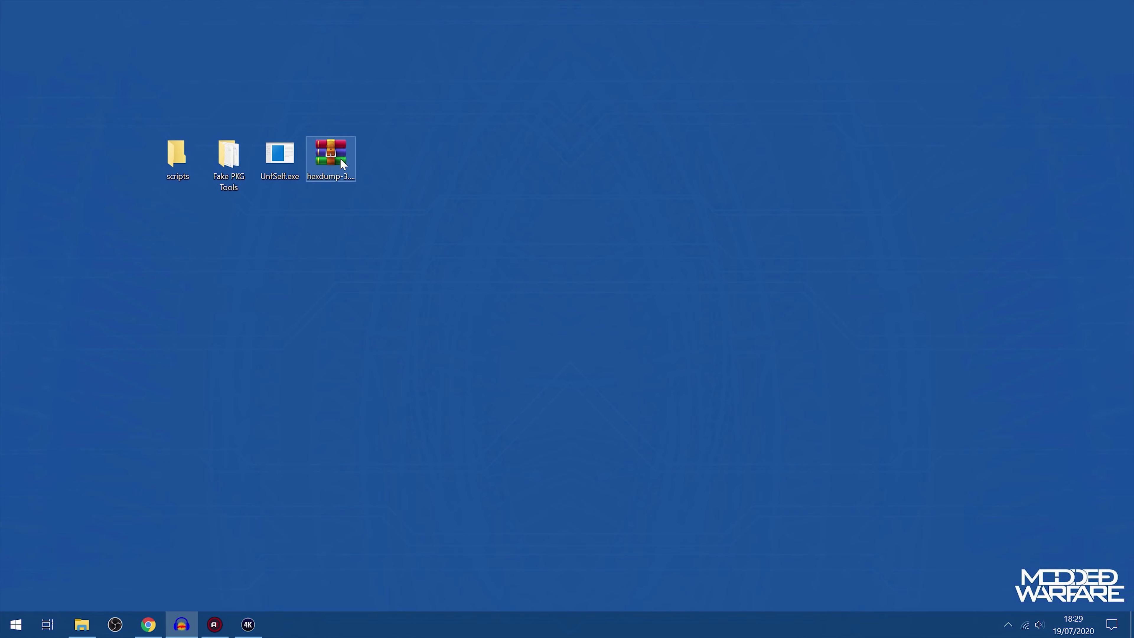
{"action": "double_click", "coordinate": [323, 156]}
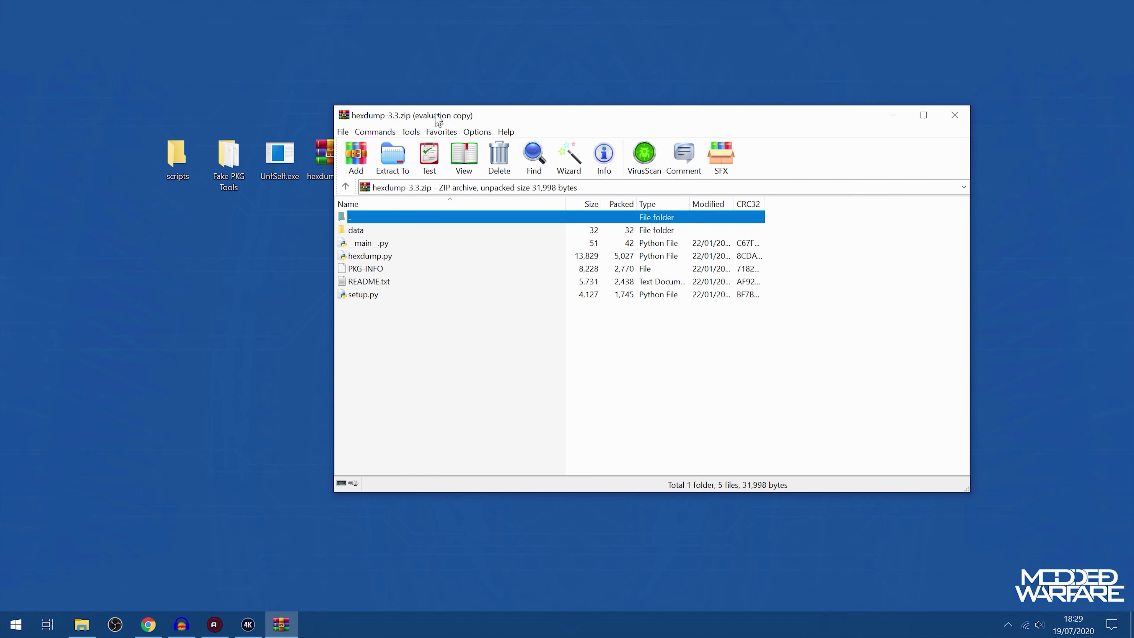
{"action": "key", "text": "Escape"}
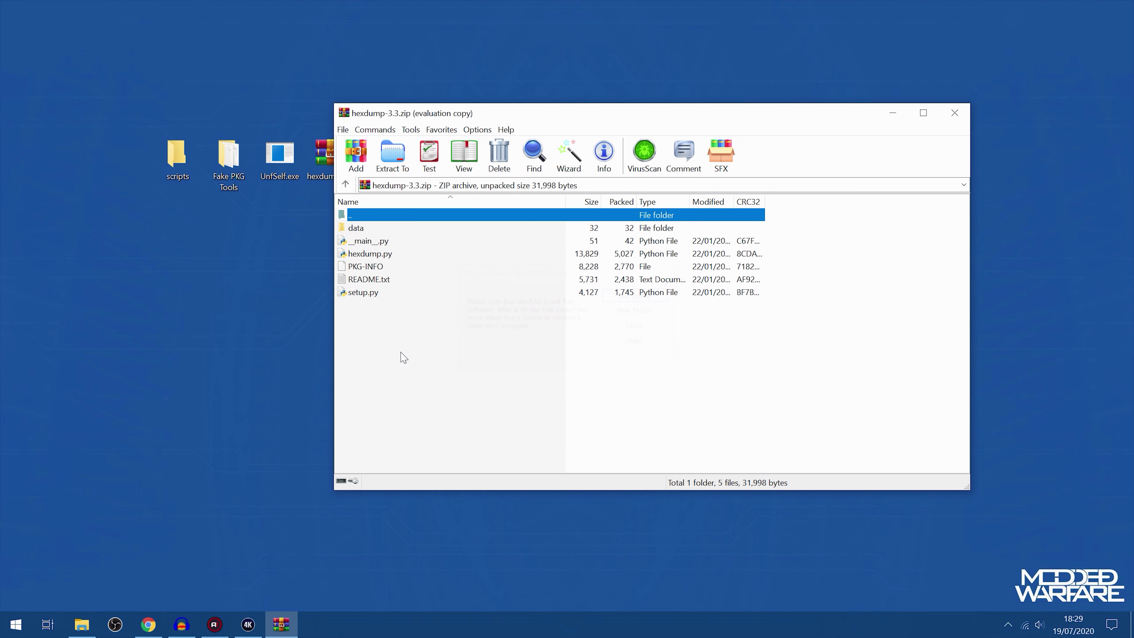
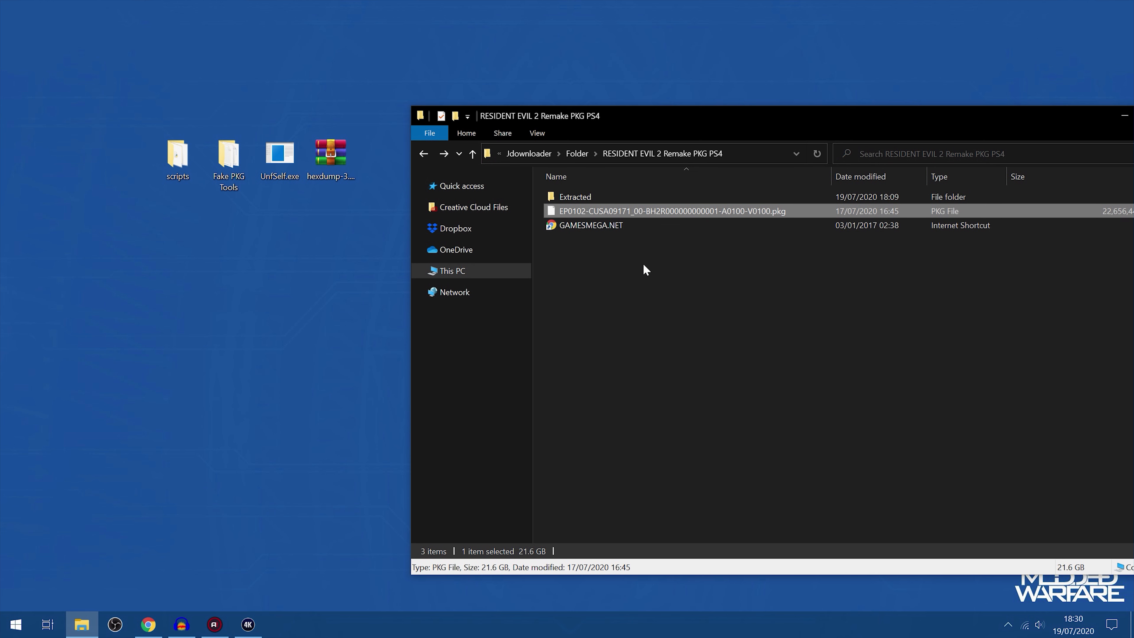
Launch orbis-pub-chk.exe from the Fake PKG Tools folder on the desktop, minimizing the folder to leave the checker beside the game files
{"action": "left_click", "coordinate": [279, 156]}
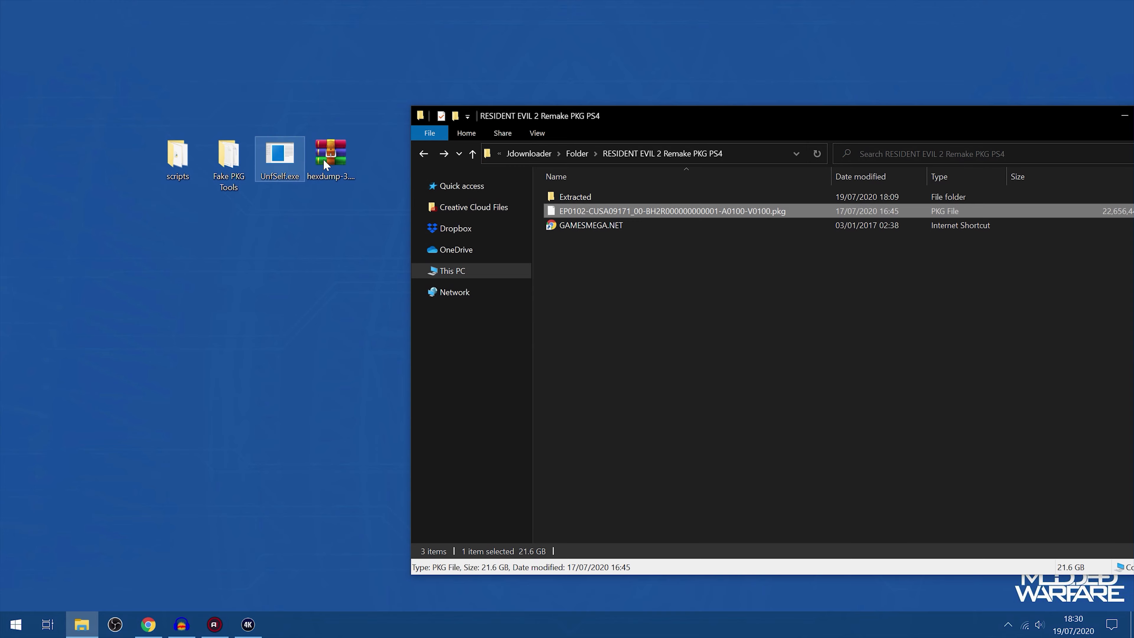
{"action": "double_click", "coordinate": [233, 161]}
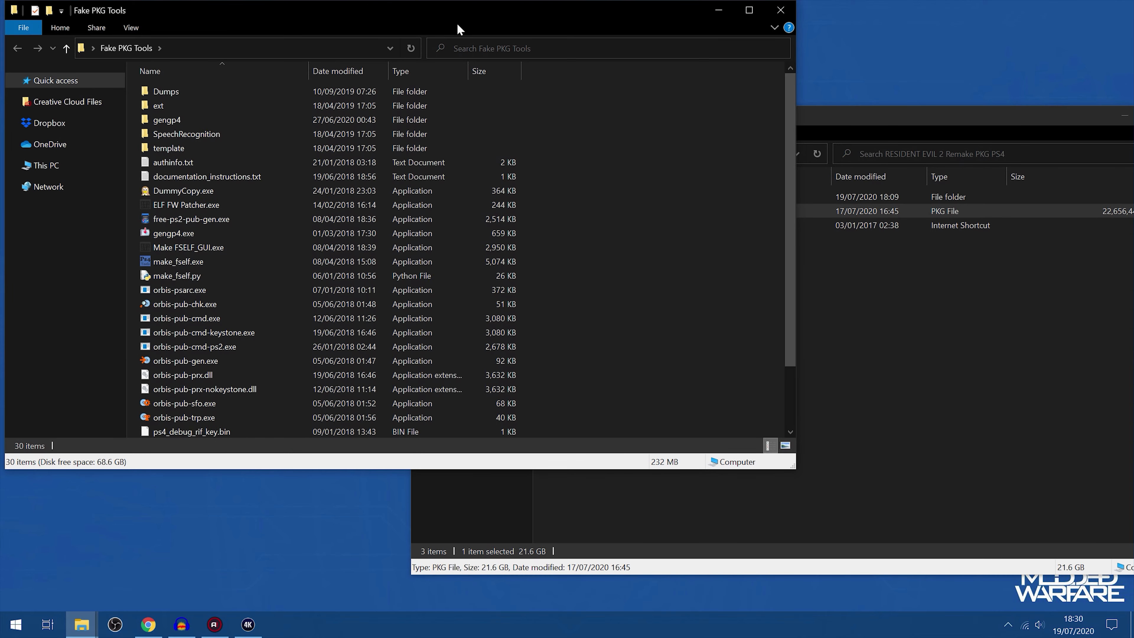
{"action": "left_click_drag", "start_coordinate": [457, 19], "coordinate": [500, 40]}
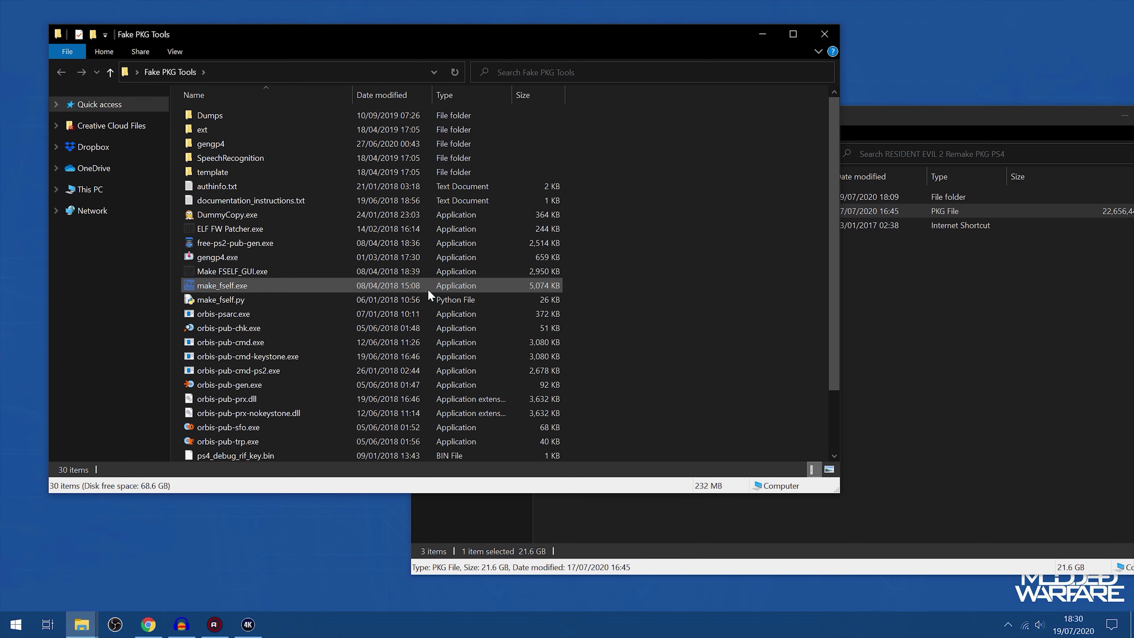
{"action": "scroll", "coordinate": [357, 295], "scroll_direction": "down", "scroll_amount": 1}
{"action": "scroll", "coordinate": [330, 331], "scroll_direction": "down", "scroll_amount": 1}
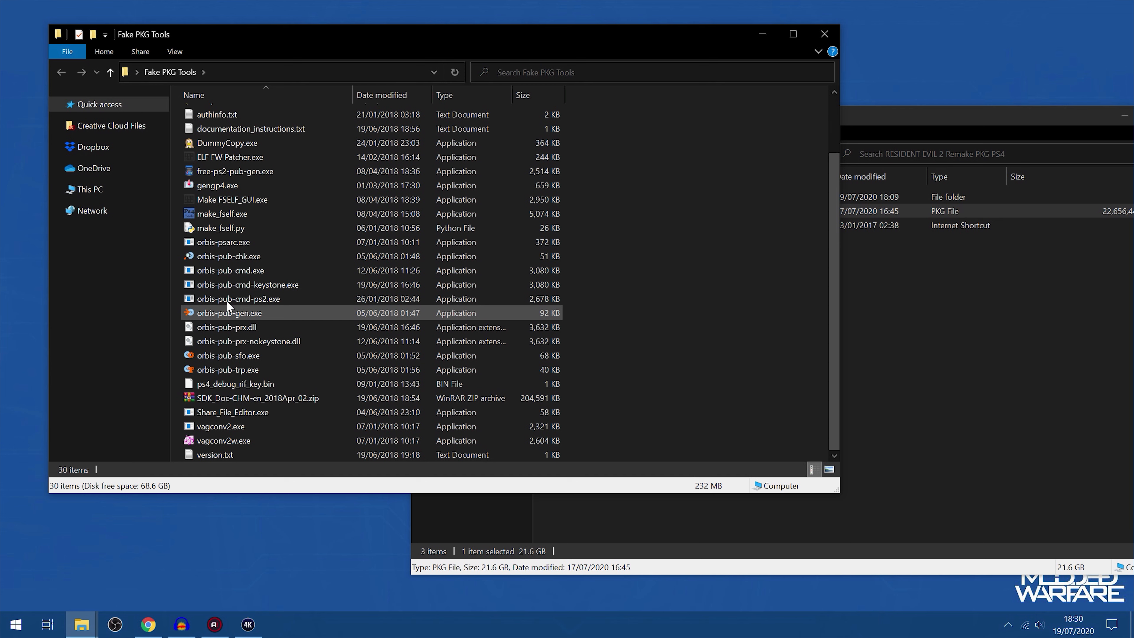
{"action": "left_click", "coordinate": [221, 256]}
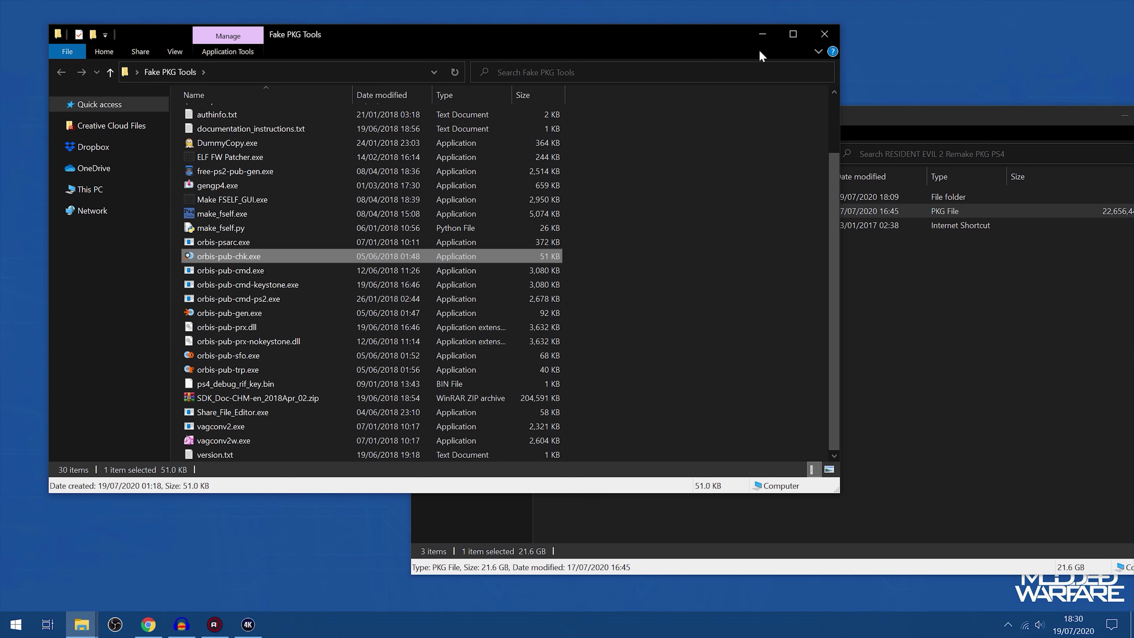
{"action": "left_click", "coordinate": [759, 35]}
{"action": "left_click_drag", "start_coordinate": [370, 75], "coordinate": [344, 84]}
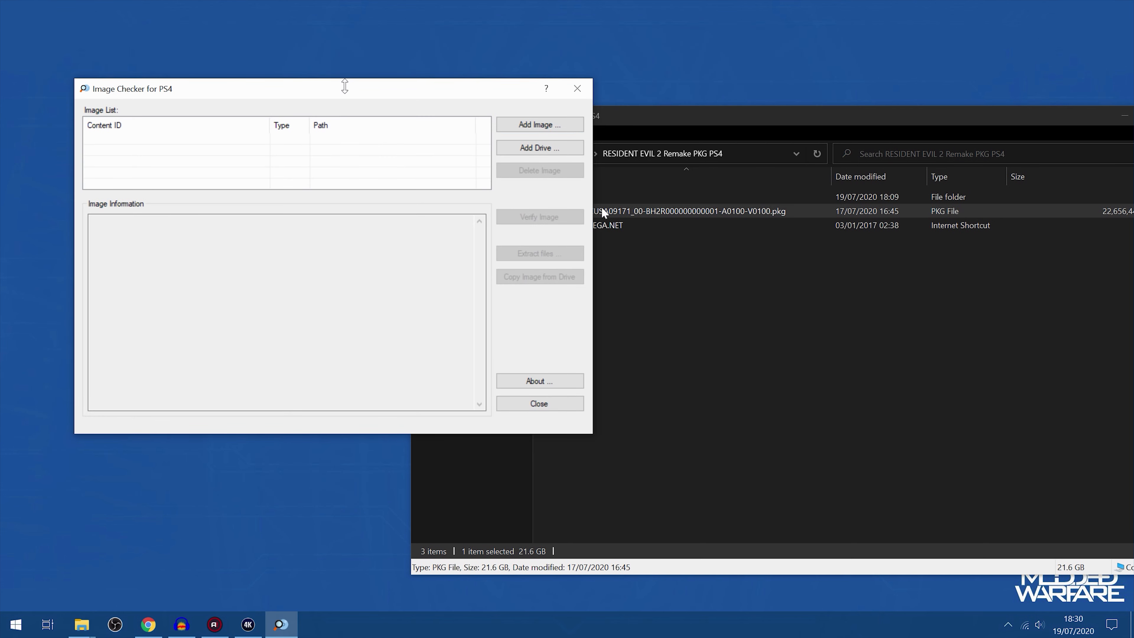
Add the Resident Evil 2 PKG file to Image Checker's image list and select its entry
{"action": "left_click", "coordinate": [641, 220]}
{"action": "left_click_drag", "start_coordinate": [602, 209], "coordinate": [151, 156]}
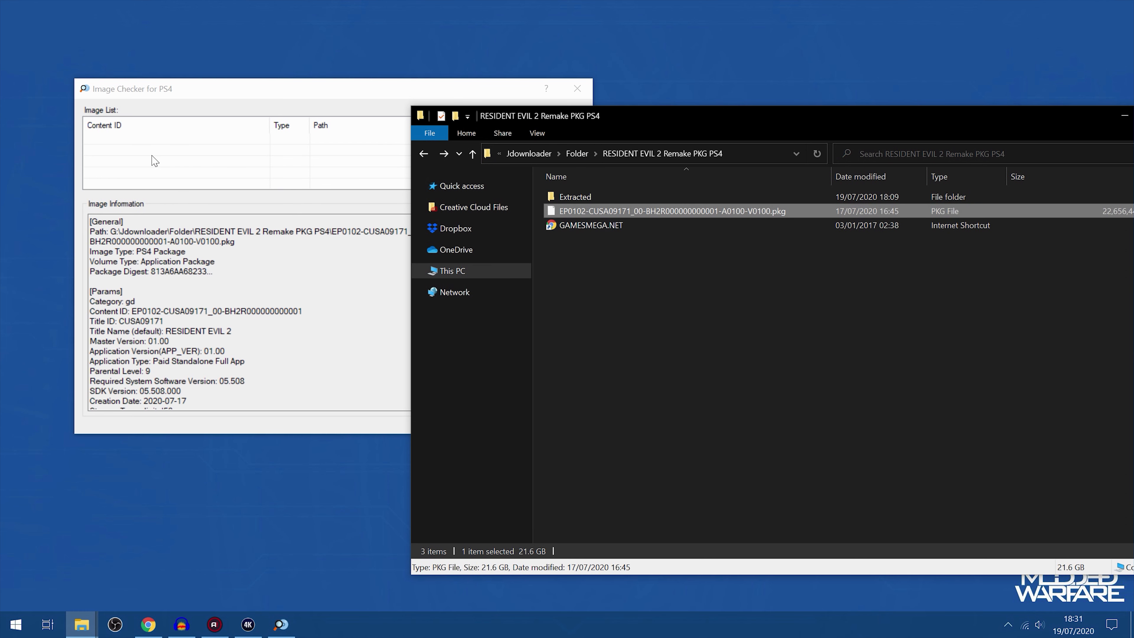
{"action": "left_click", "coordinate": [214, 170]}
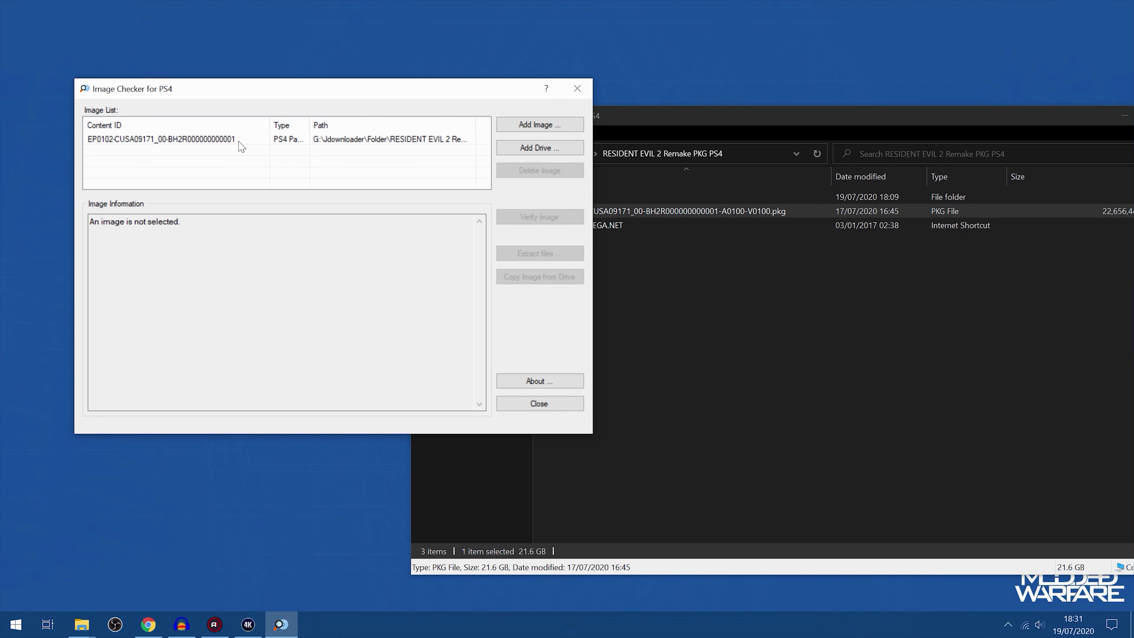
{"action": "left_click", "coordinate": [227, 142]}
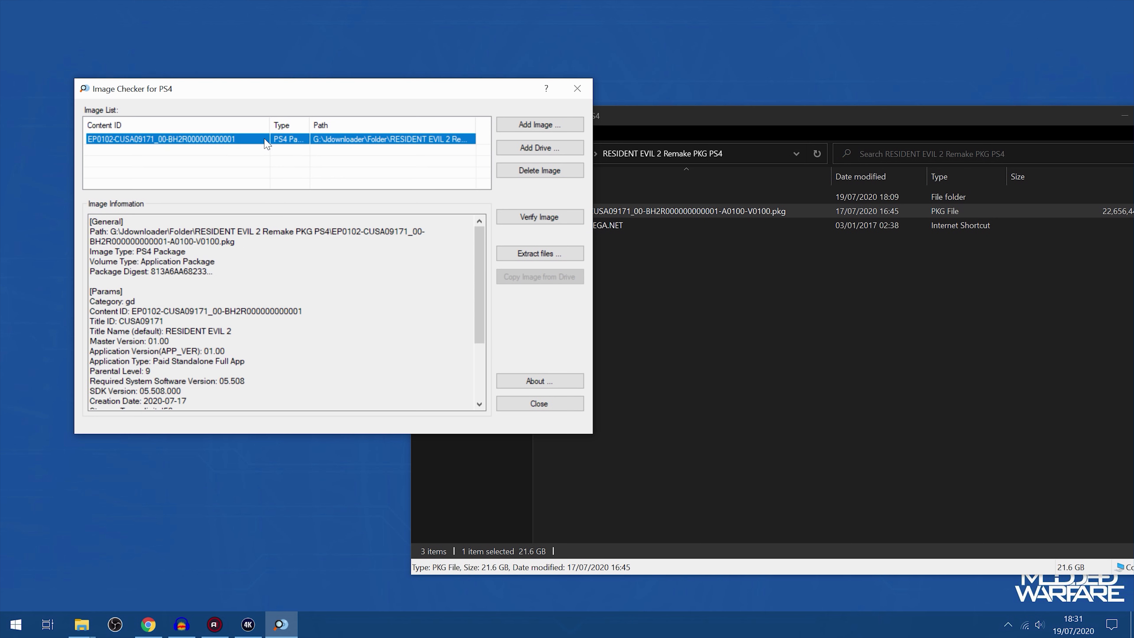
Start extracting files from the selected package and enter the package passcode to reach the extraction settings
{"action": "left_click", "coordinate": [534, 250]}
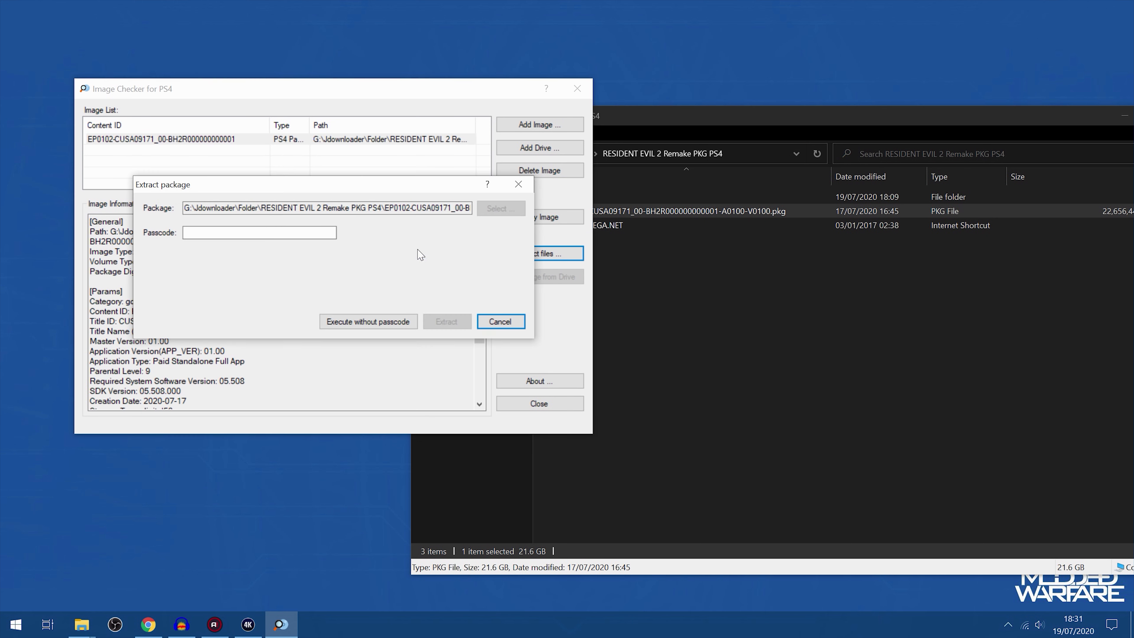
{"action": "left_click", "coordinate": [270, 232]}
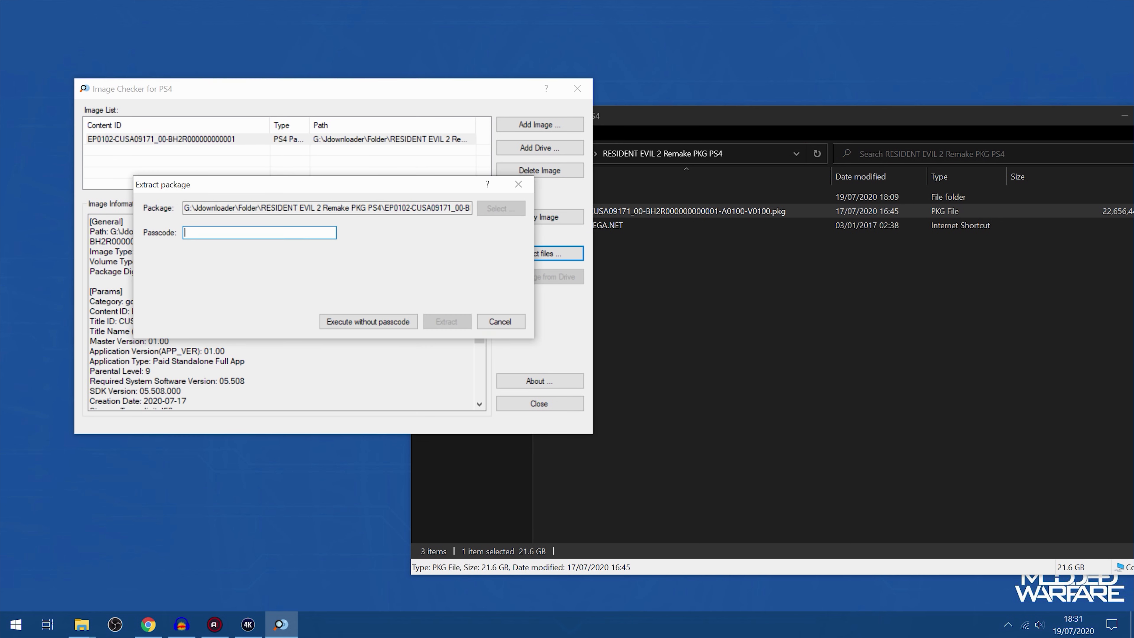
{"action": "type", "text": "00000000000000000000000000000000"}
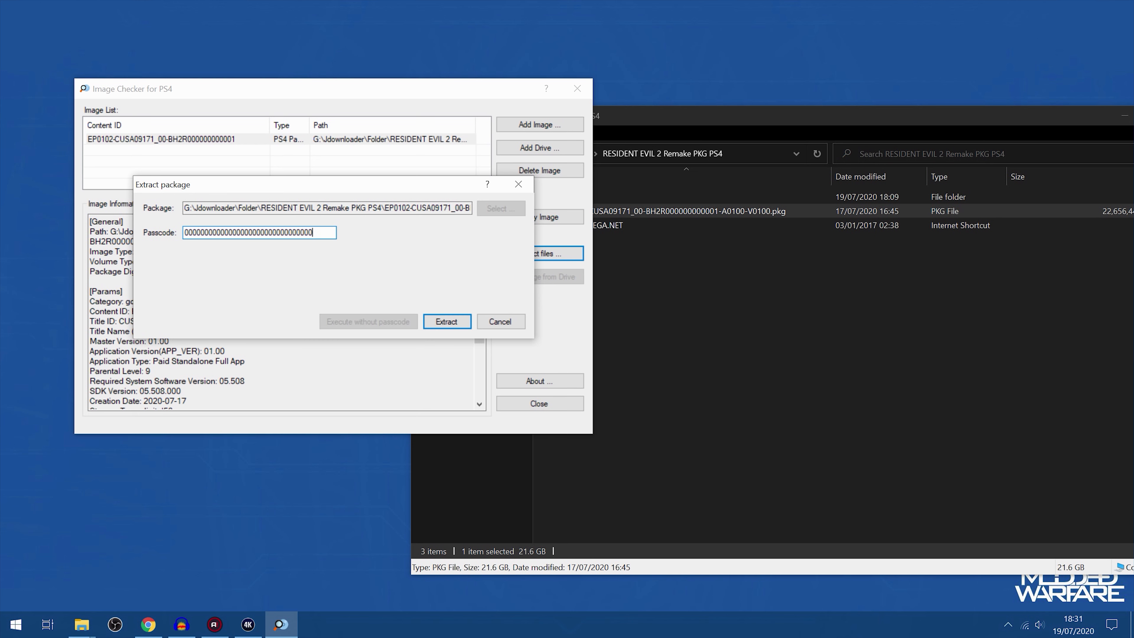
{"action": "left_click", "coordinate": [431, 322]}
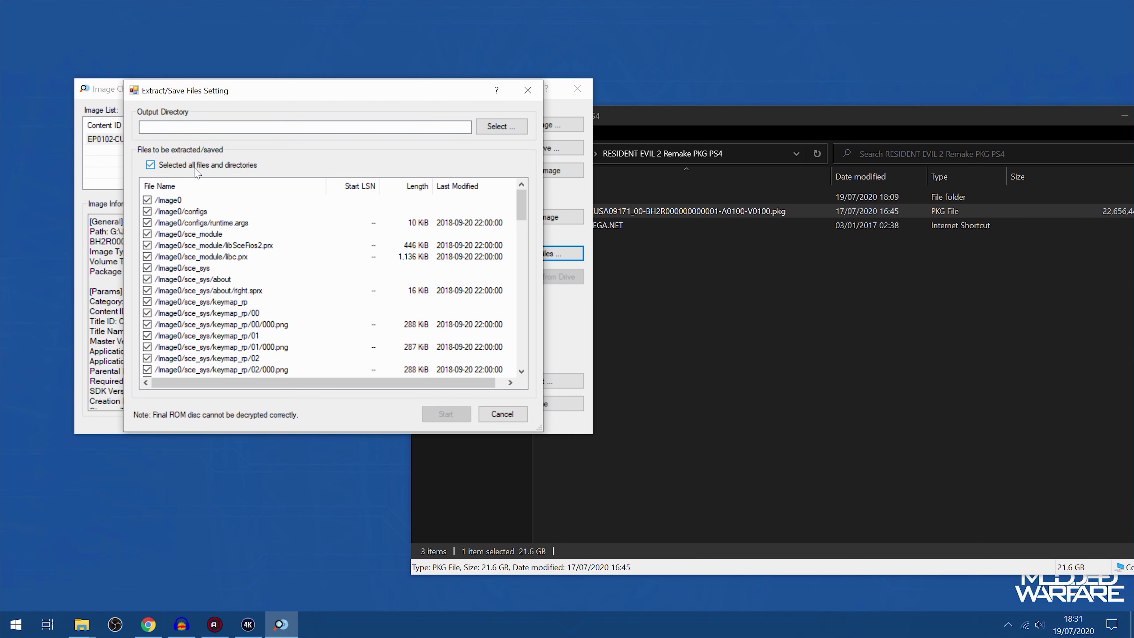
Copy the Extracted folder's path and set it as the output directory without the quotation marks
{"action": "left_click", "coordinate": [660, 290]}
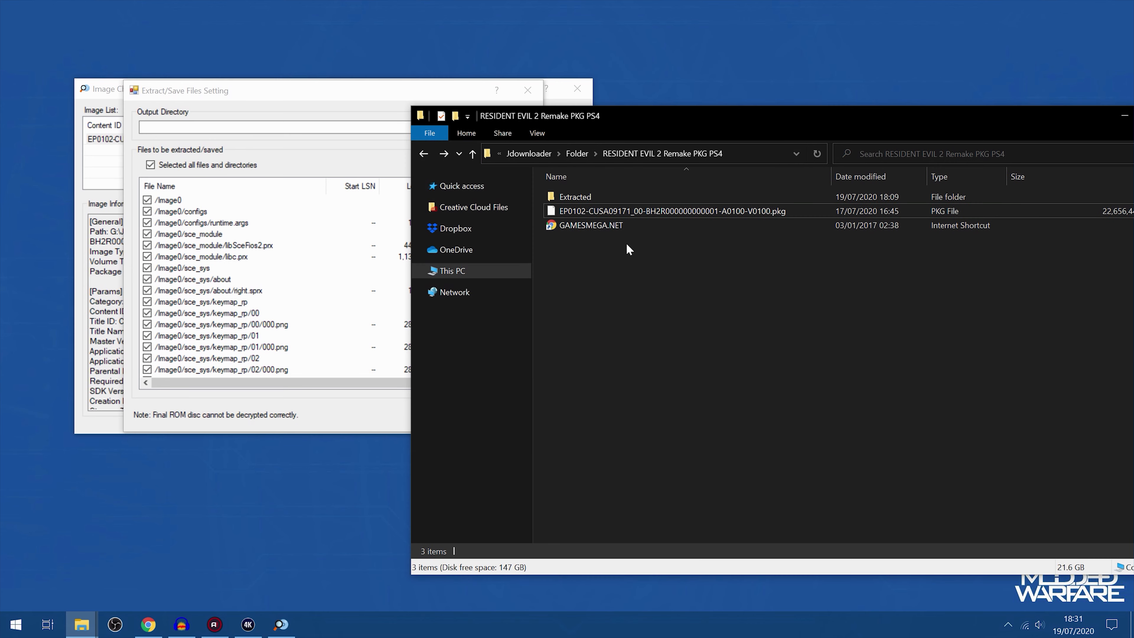
{"action": "left_click", "coordinate": [599, 196]}
{"action": "right_click", "coordinate": [599, 196]}
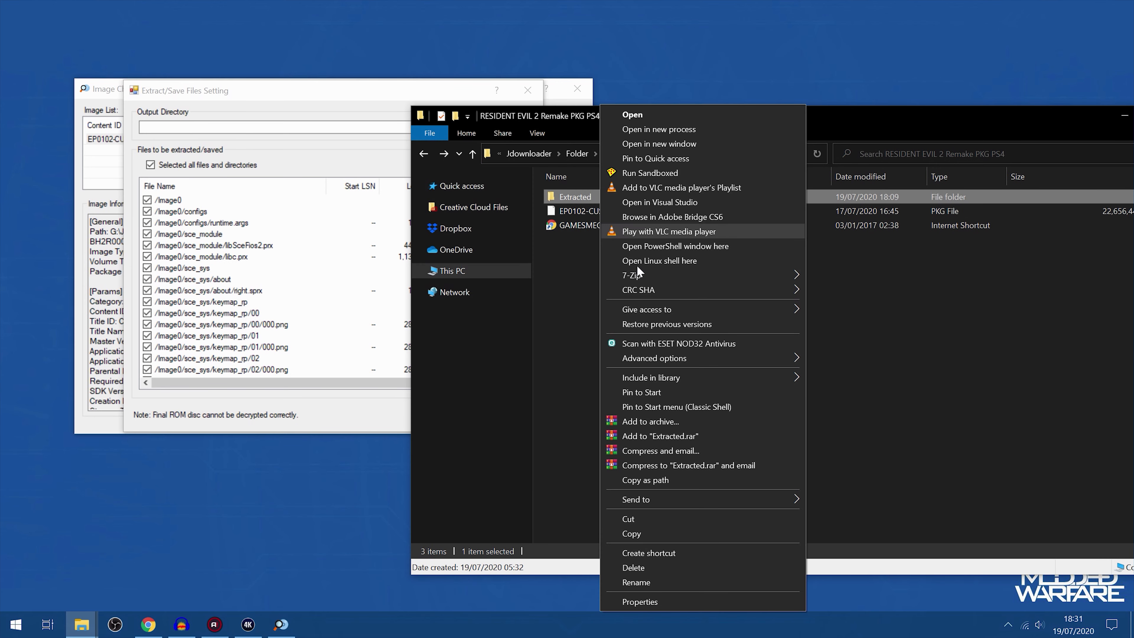
{"action": "left_click", "coordinate": [655, 479]}
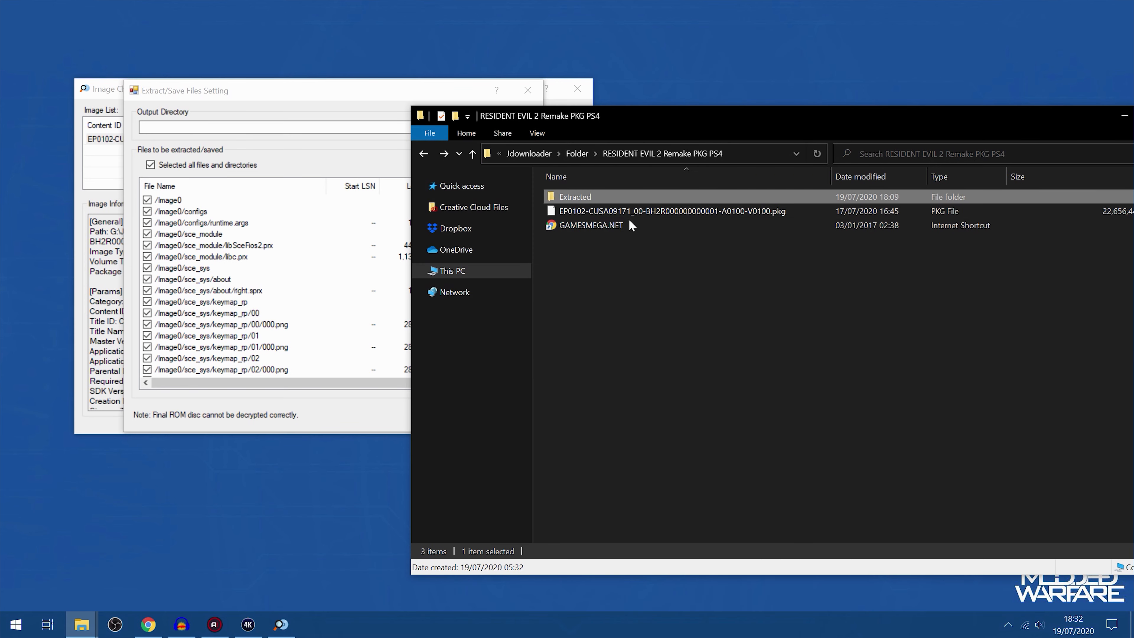
{"action": "left_click", "coordinate": [308, 127]}
{"action": "type", "text": "\"G:\\Jdownloader\\Folder\\RESIDENT EVIL 2 Remake PKG PS4\\Extracted\""}
{"action": "left_click_drag", "start_coordinate": [380, 128], "coordinate": [139, 128]}
{"action": "type", "text": "\"G:\\Jdownloader\\Folder\\RESIDENT EVIL 2 Remake PKG PS4\\Extracted\""}
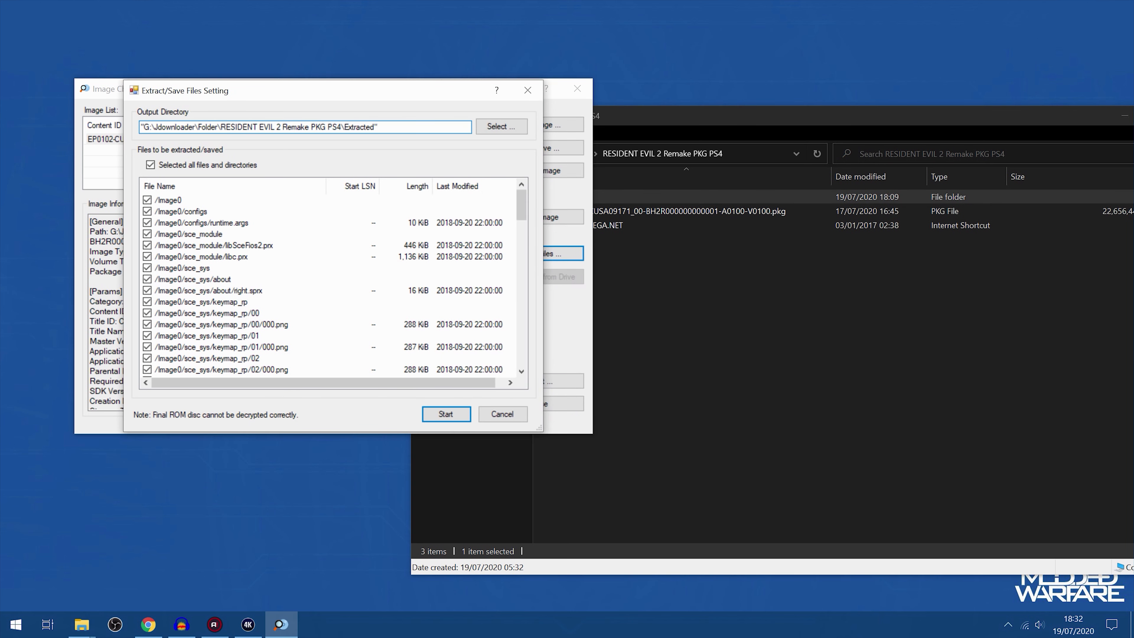
{"action": "key", "text": "BackSpace"}
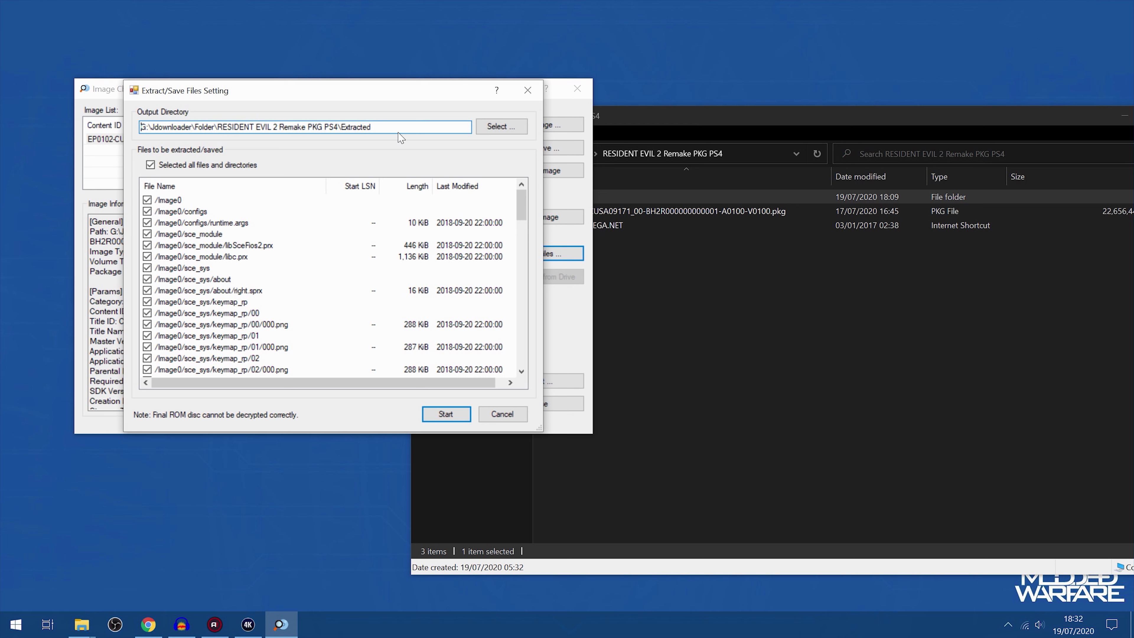
{"action": "left_click_drag", "start_coordinate": [387, 128], "coordinate": [141, 128]}
{"action": "left_click", "coordinate": [393, 128]}
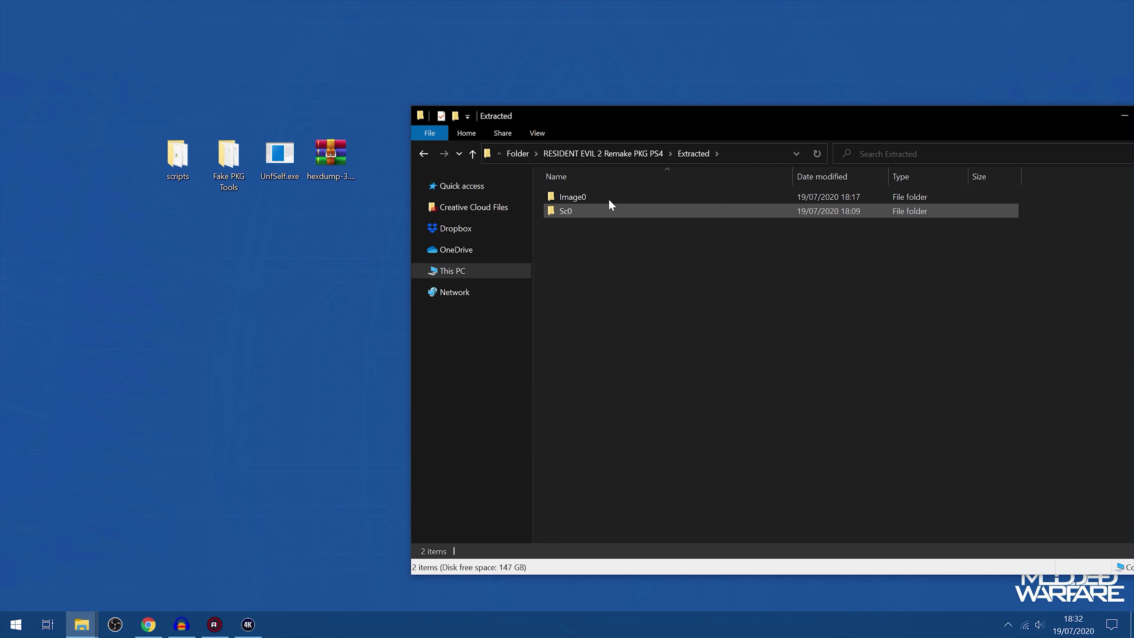
Open the Image0 folder inside Extracted and select eboot.bin among the extracted game files
{"action": "key", "text": "alt+Left"}
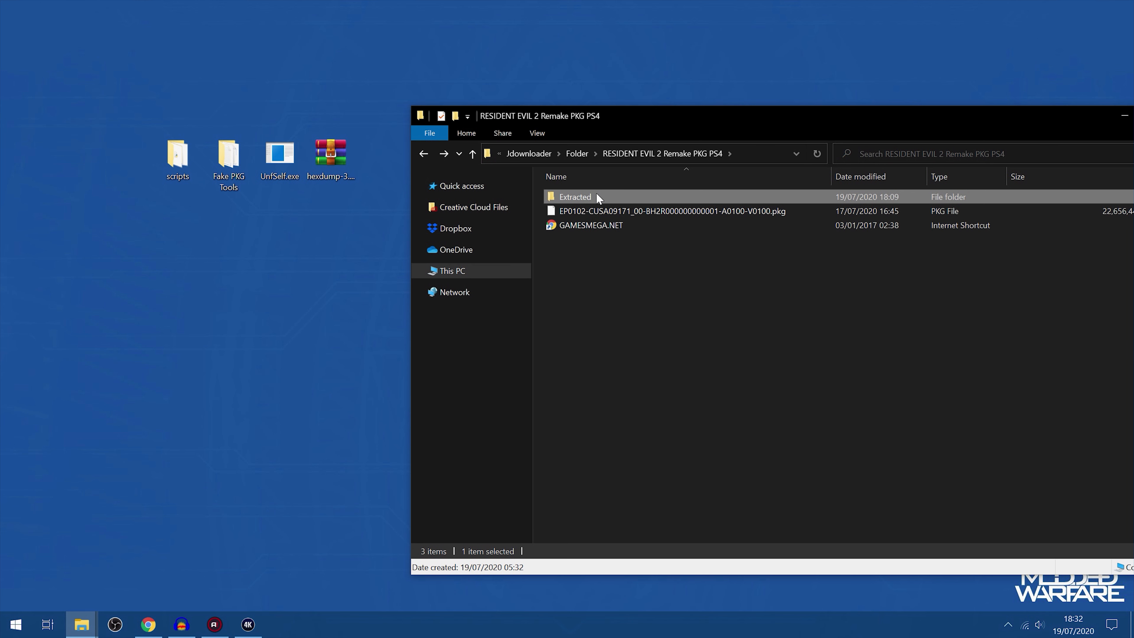
{"action": "double_click", "coordinate": [582, 197]}
{"action": "double_click", "coordinate": [578, 193]}
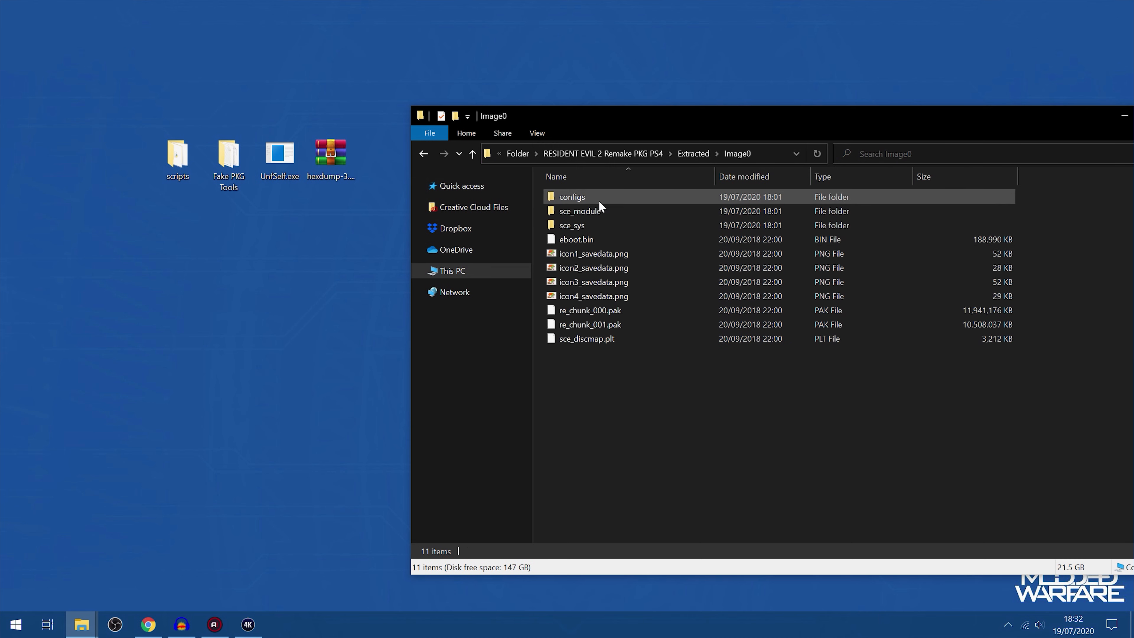
{"action": "left_click_drag", "start_coordinate": [608, 408], "coordinate": [666, 96]}
{"action": "left_click", "coordinate": [702, 415]}
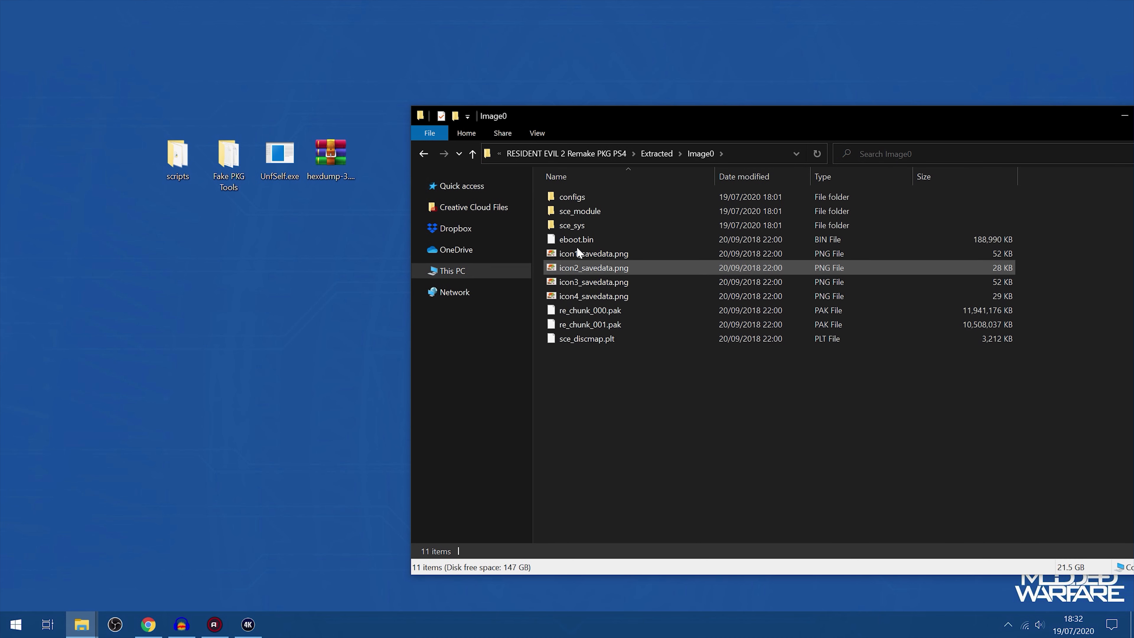
{"action": "left_click", "coordinate": [672, 241]}
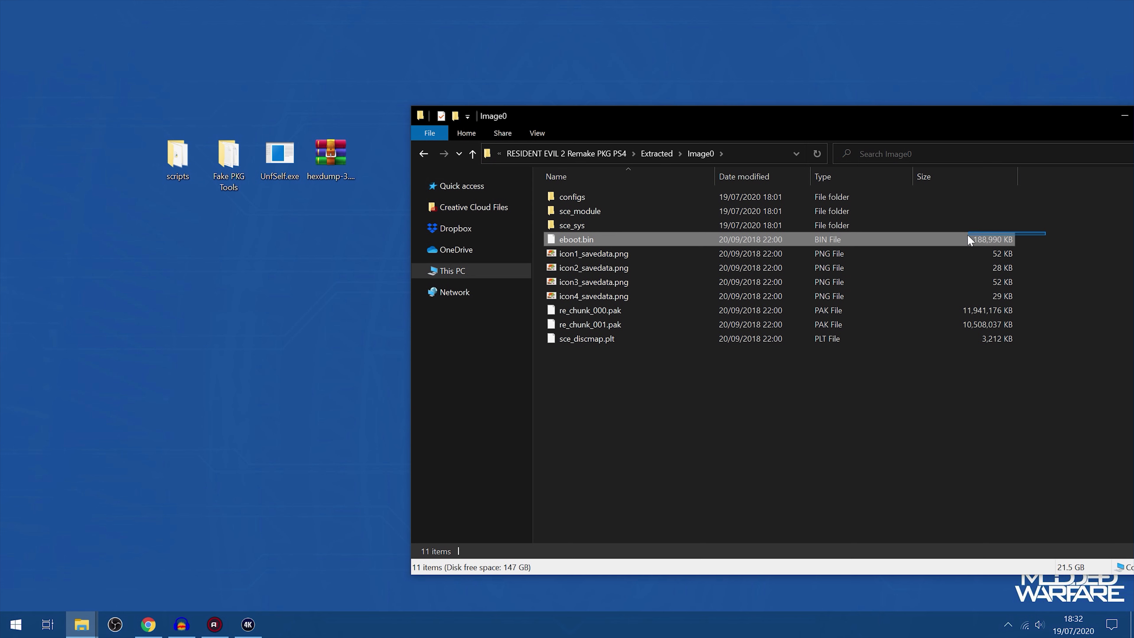
{"action": "mouse_move", "coordinate": [645, 116]}
{"action": "left_mouse_down"}
{"action": "mouse_move", "coordinate": [710, 249]}
{"action": "mouse_move", "coordinate": [628, 130]}
{"action": "left_mouse_up"}
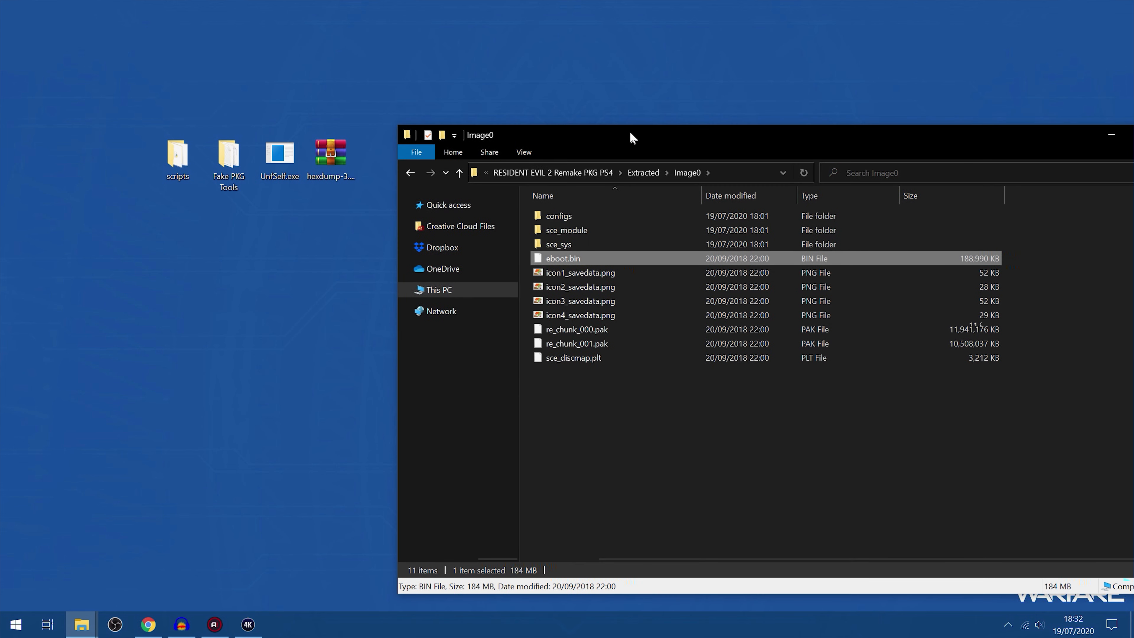
Place UnfSelf.exe from the desktop in the scripts folder and open that folder
{"action": "left_click", "coordinate": [273, 169]}
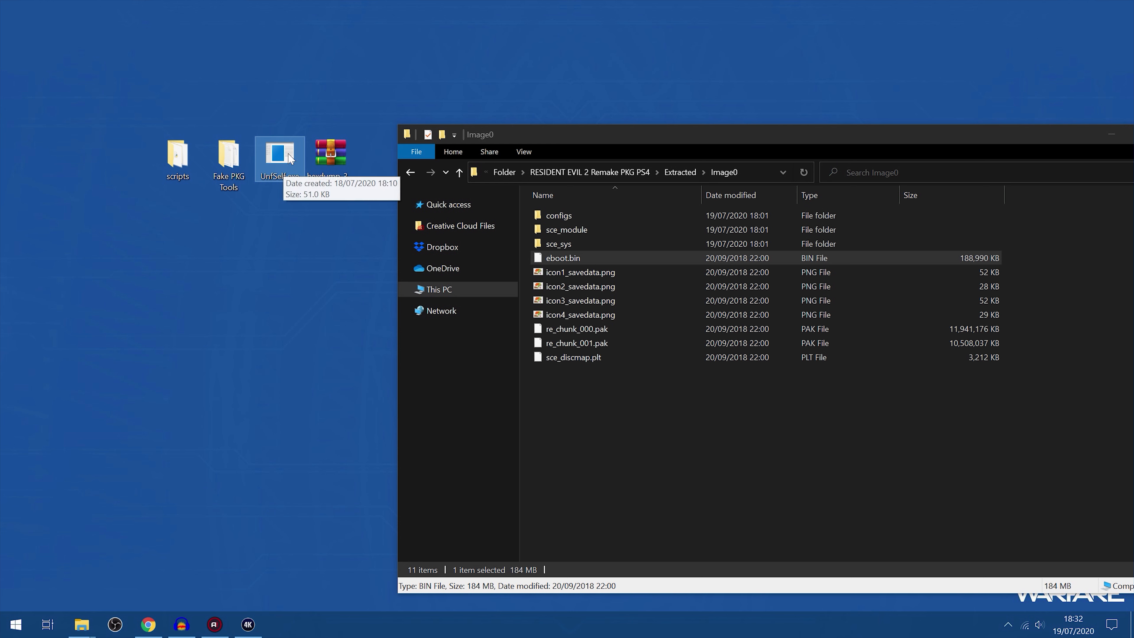
{"action": "left_click", "coordinate": [15, 624]}
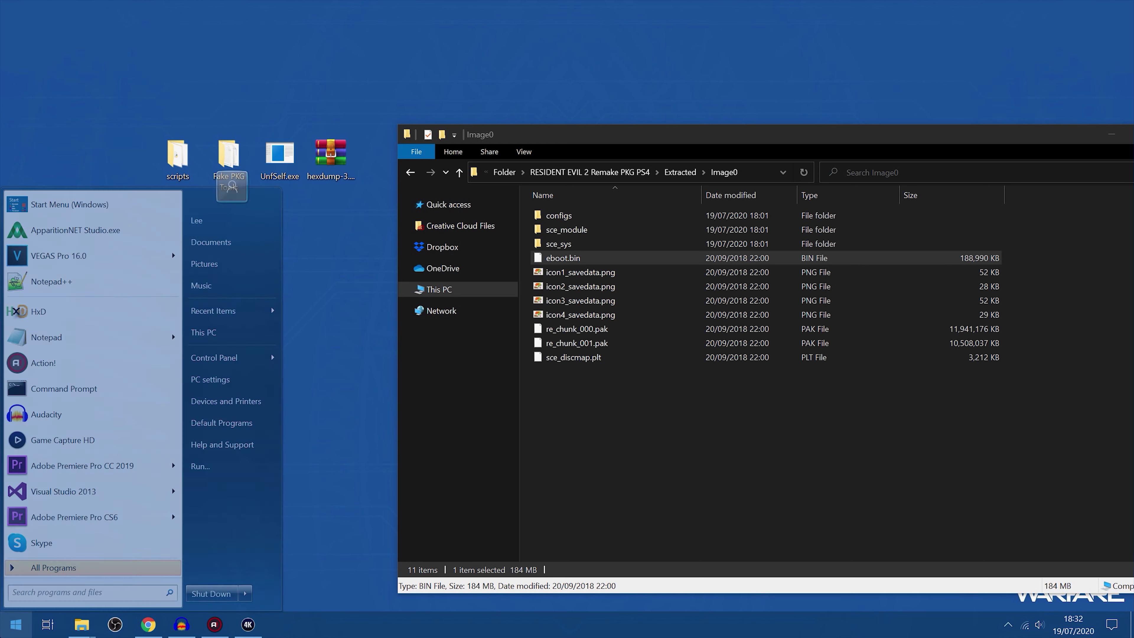
{"action": "left_click", "coordinate": [281, 405]}
{"action": "mouse_move", "coordinate": [276, 156]}
{"action": "left_mouse_down"}
{"action": "mouse_move", "coordinate": [257, 196]}
{"action": "mouse_move", "coordinate": [168, 148]}
{"action": "mouse_move", "coordinate": [285, 157]}
{"action": "left_mouse_up"}
{"action": "double_click", "coordinate": [281, 156]}
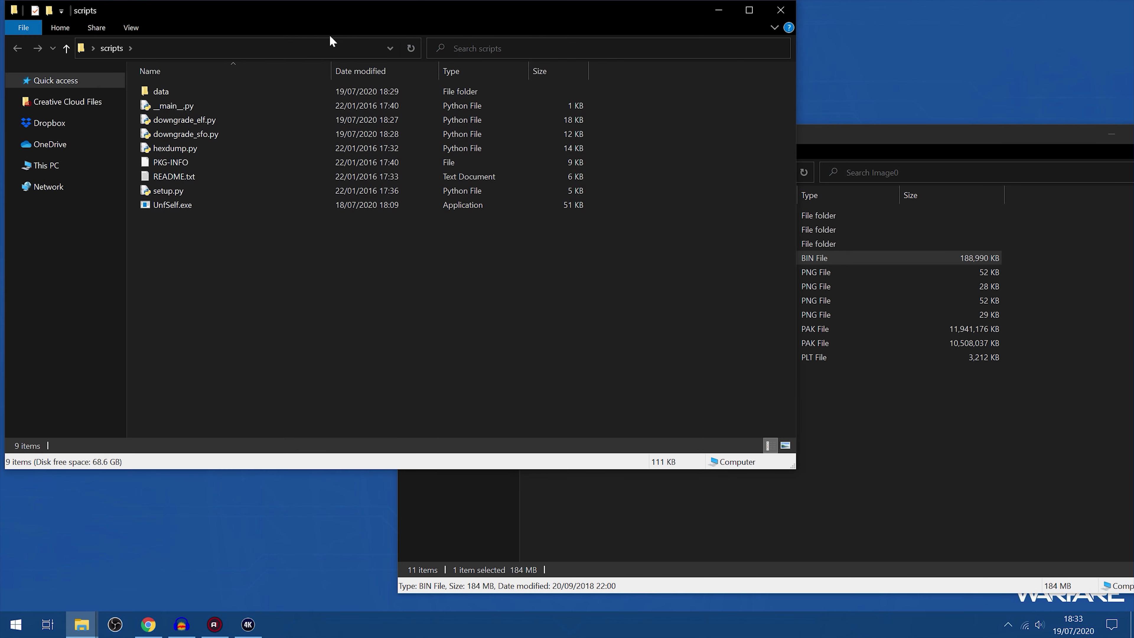
Open a command prompt in D:\Desktop\scripts from the folder's address and place its window below the script files
{"action": "left_click", "coordinate": [185, 48]}
{"action": "left_click", "coordinate": [91, 48]}
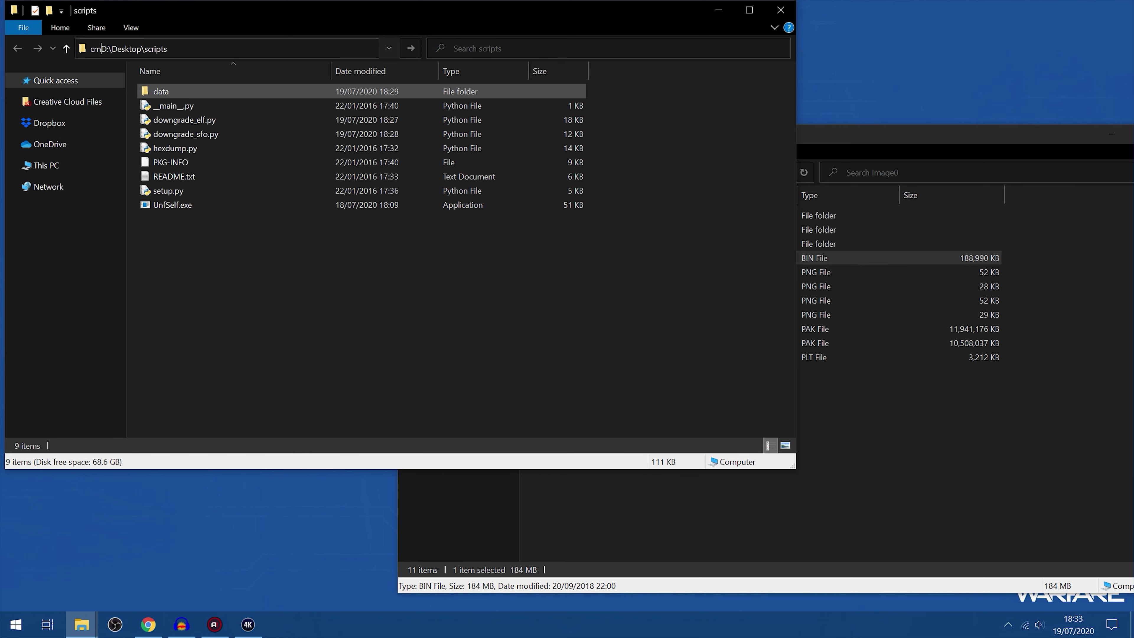
{"action": "type", "text": "cmd"}
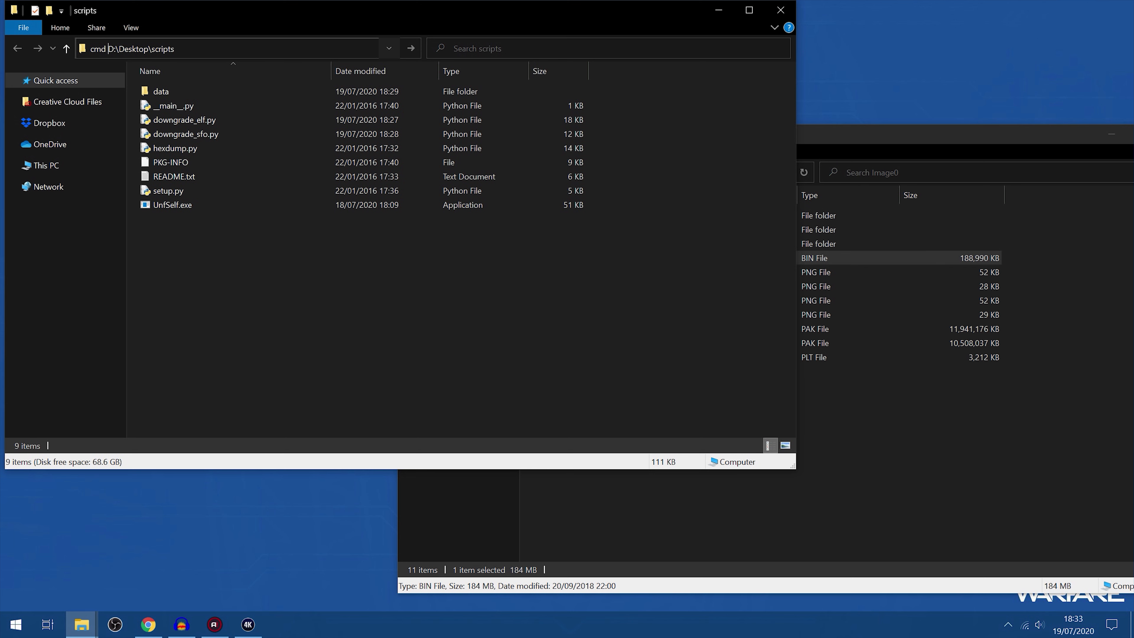
{"action": "key", "text": "Return"}
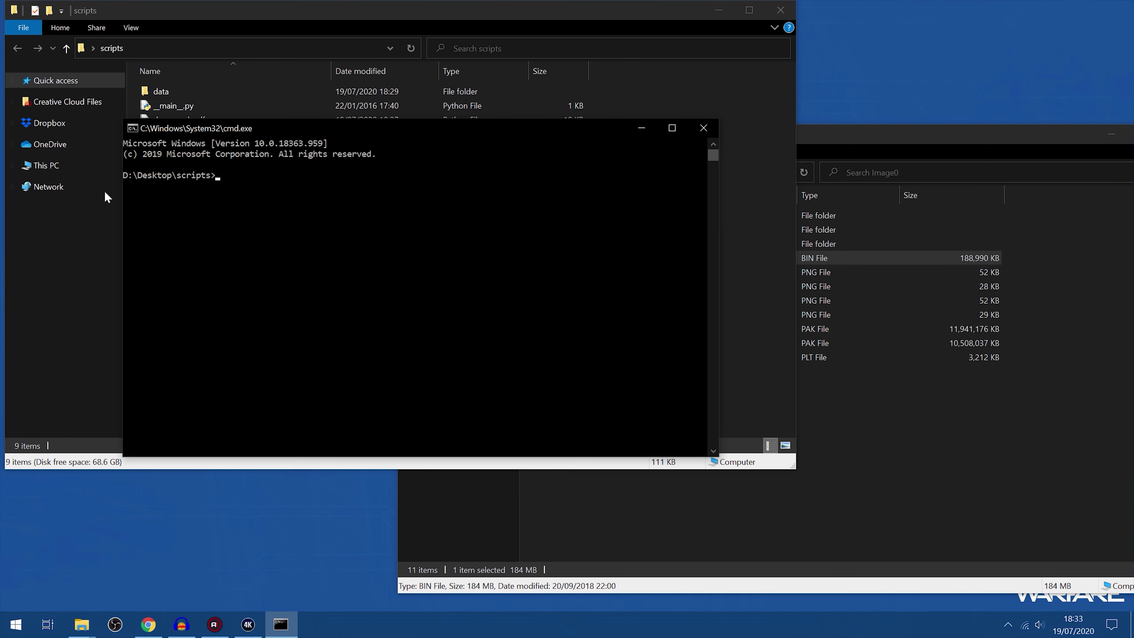
{"action": "left_click_drag", "start_coordinate": [381, 131], "coordinate": [398, 258]}
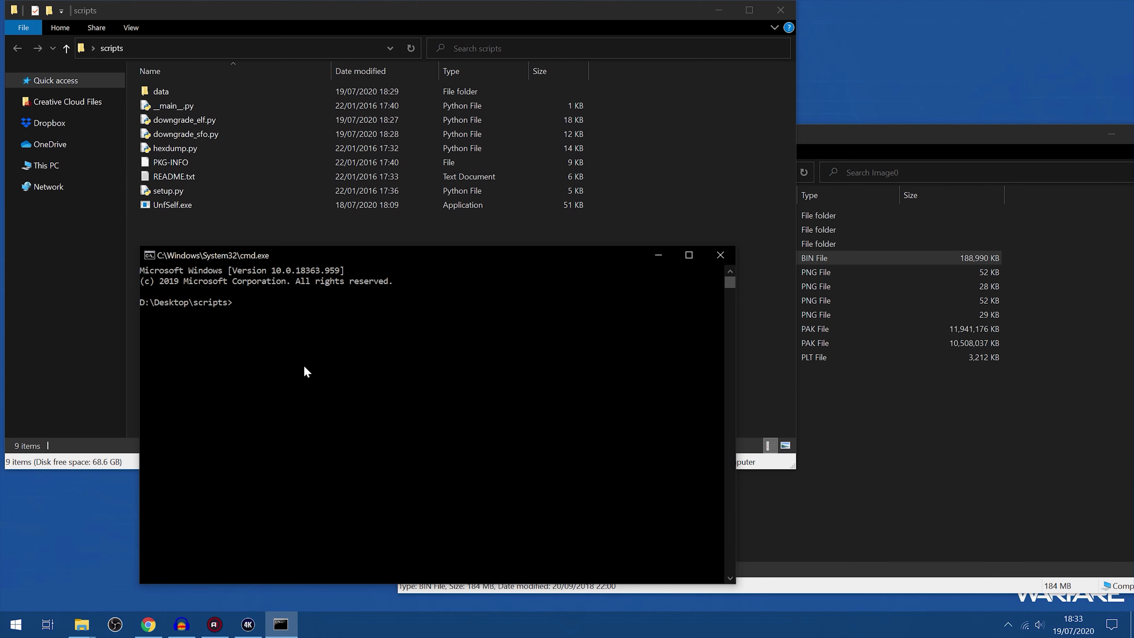
Enter the command name unfself.exe at the prompt without running it
{"action": "type", "text": "unfself.e"}
{"action": "type", "text": "xe"}
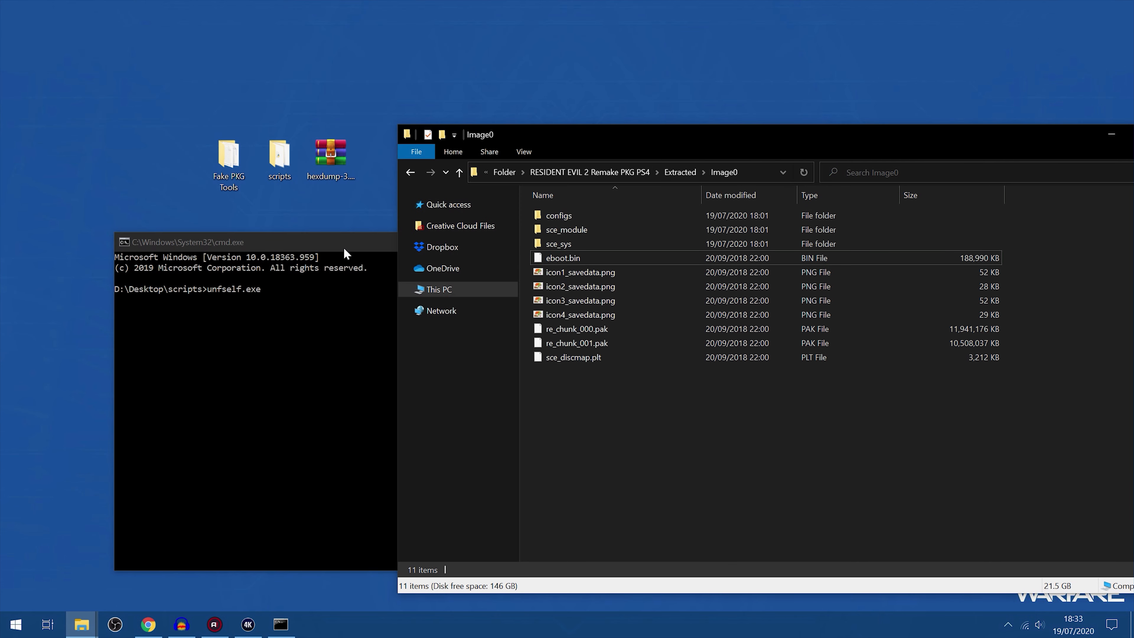
{"action": "left_click", "coordinate": [348, 254]}
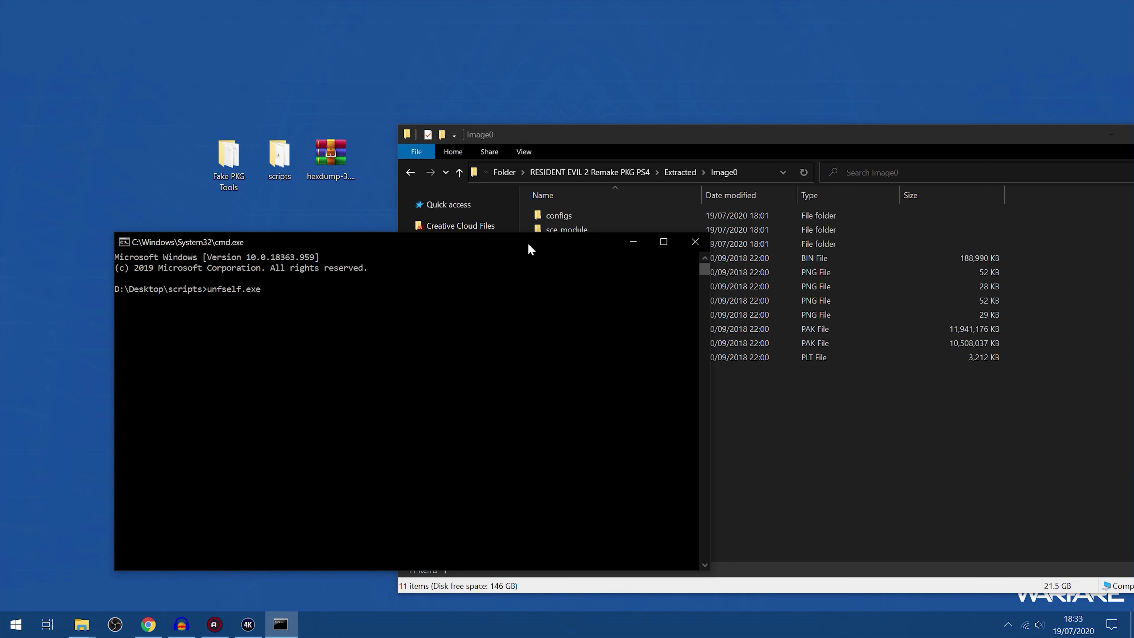
Append the full quoted path of eboot.bin in Image0 to the unfself.exe command and run it to decrypt the file
{"action": "left_click", "coordinate": [850, 437]}
{"action": "left_click", "coordinate": [565, 258]}
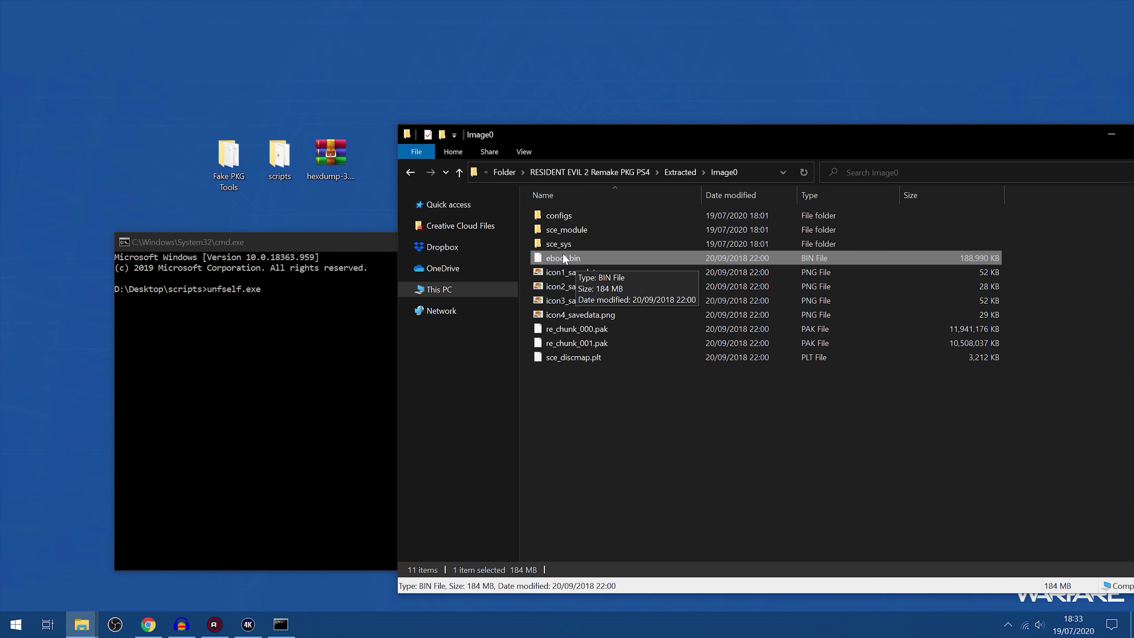
{"action": "right_click", "coordinate": [565, 258]}
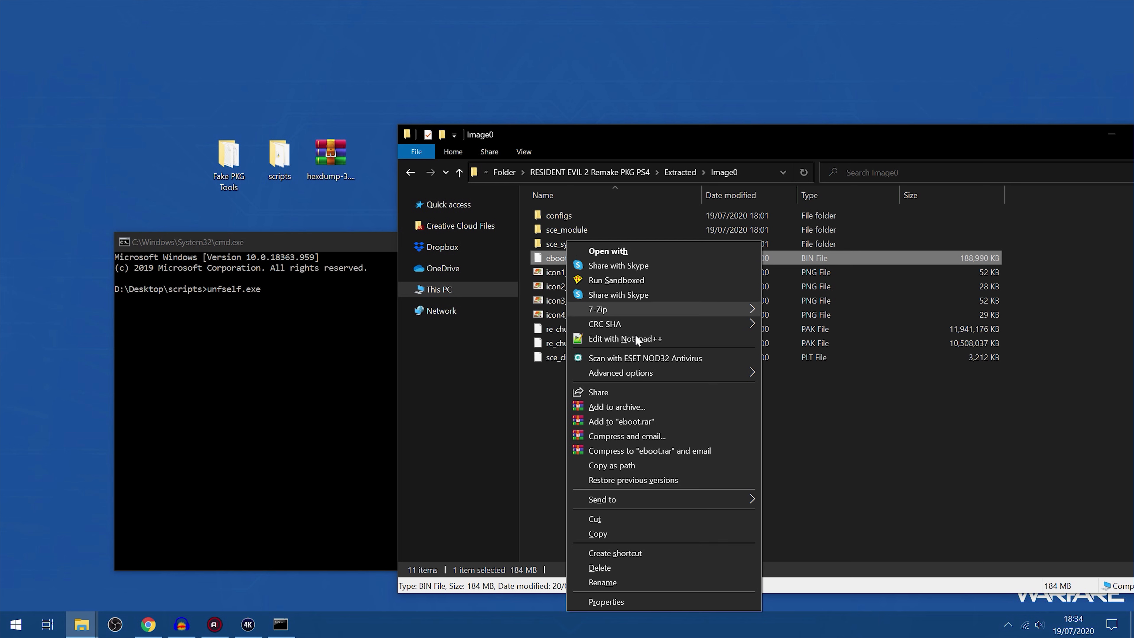
{"action": "left_click", "coordinate": [615, 465]}
{"action": "left_click", "coordinate": [336, 347]}
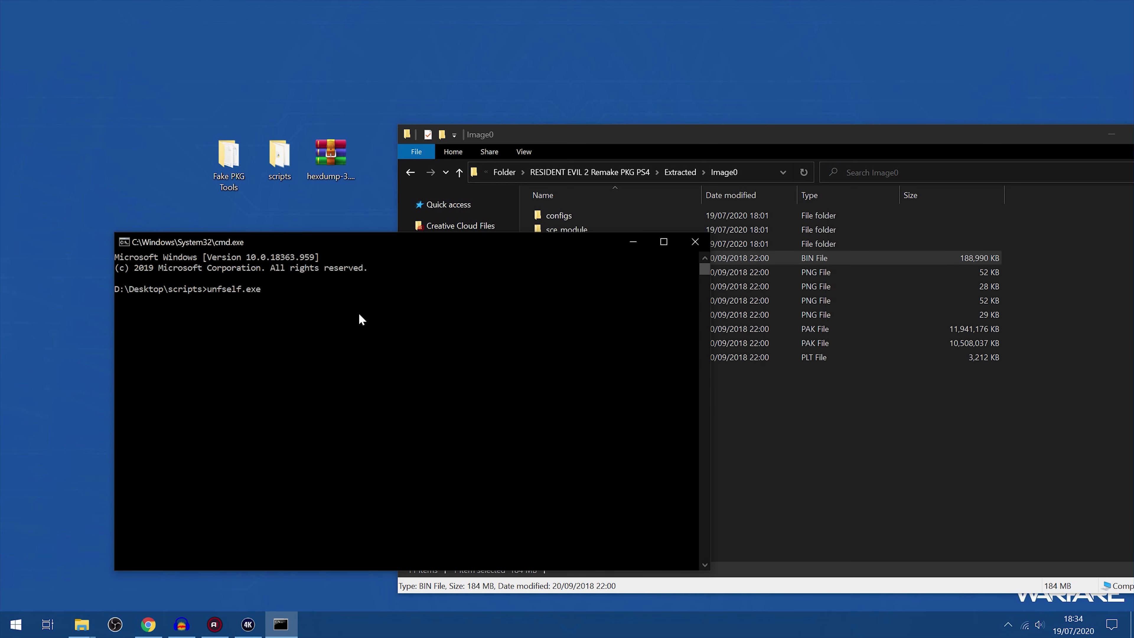
{"action": "type", "text": "\"G:\\Jdownloader\\Folder\\RESIDENT EVIL 2 Remake PKG PS4\\Extracted\\Image0\\eboot.bin\""}
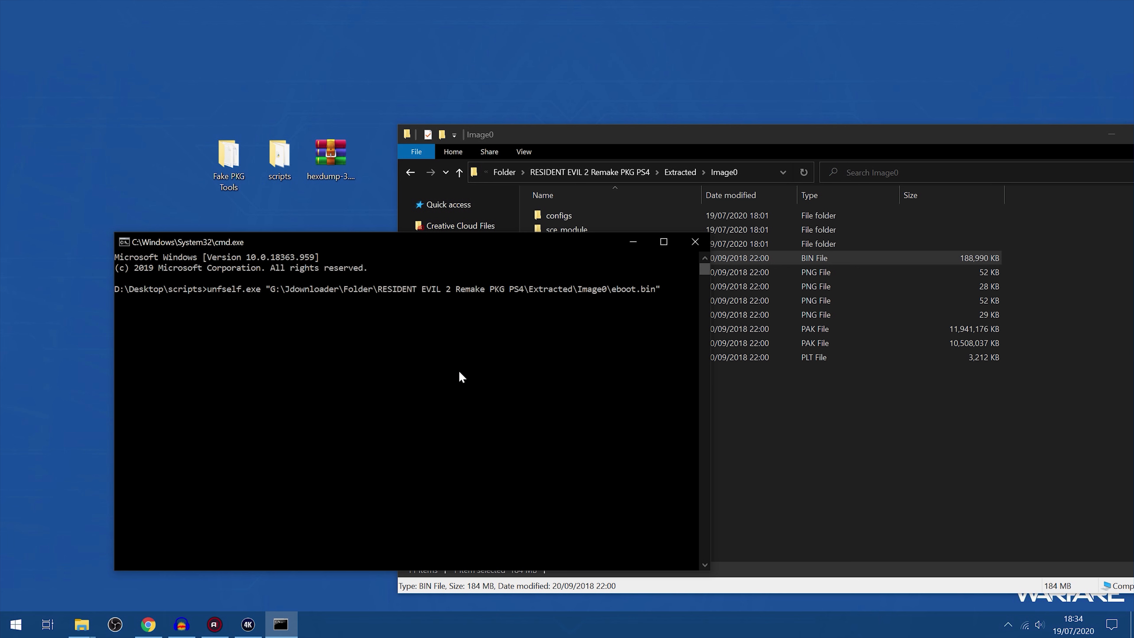
{"action": "key", "text": "Return"}
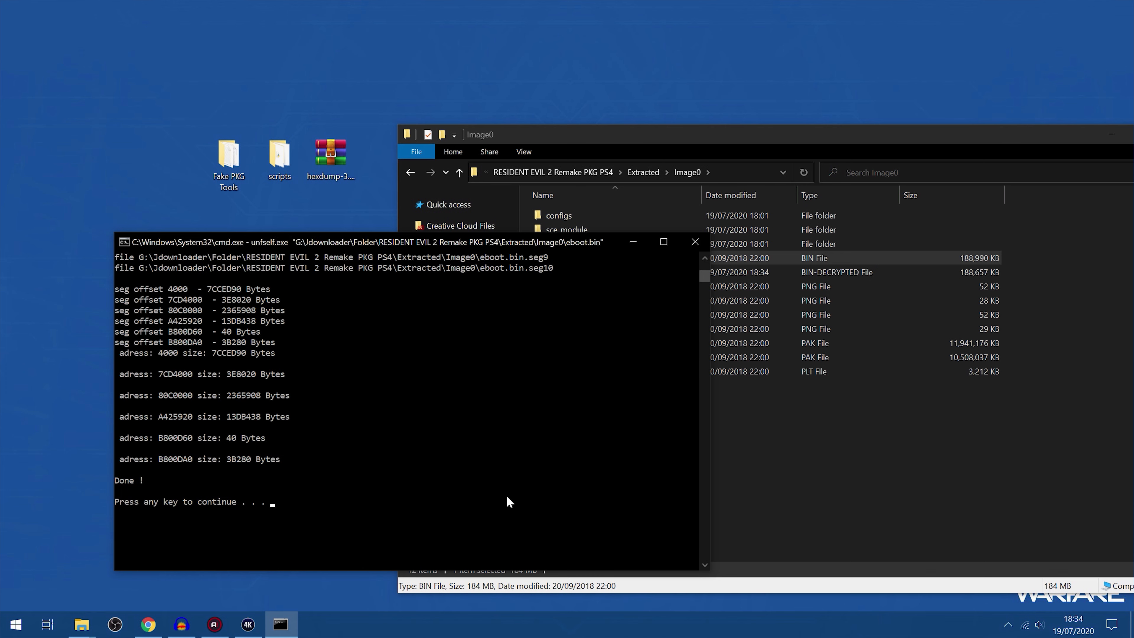
Close out the finished UnfSelf run and clear the console with cls
{"action": "key", "text": "Return"}
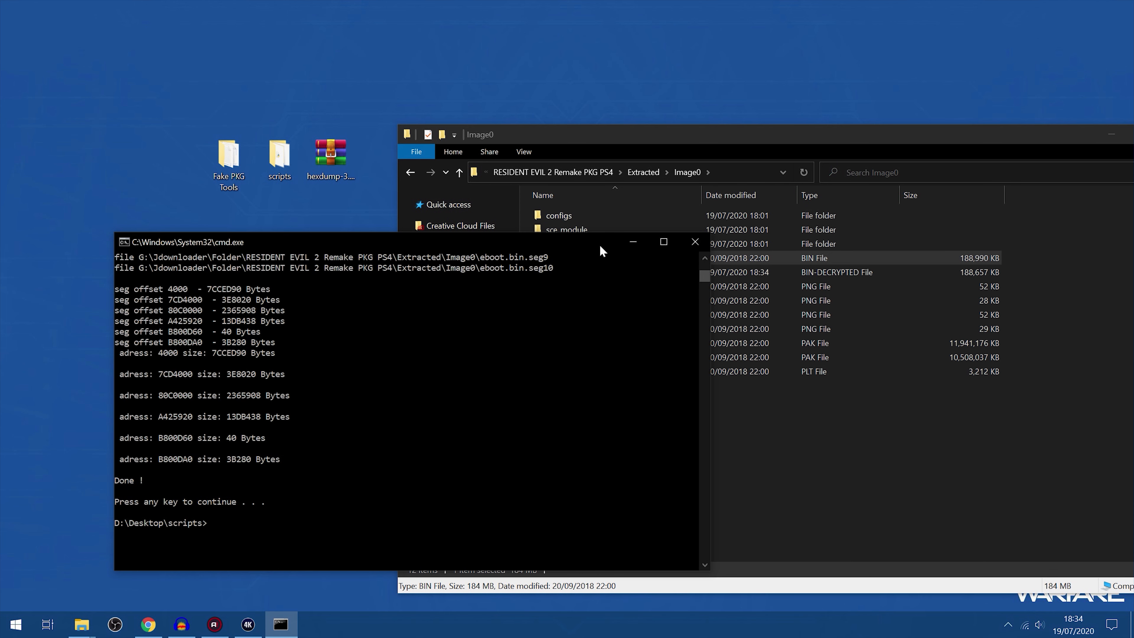
{"action": "type", "text": "cls"}
{"action": "key", "text": "Return"}
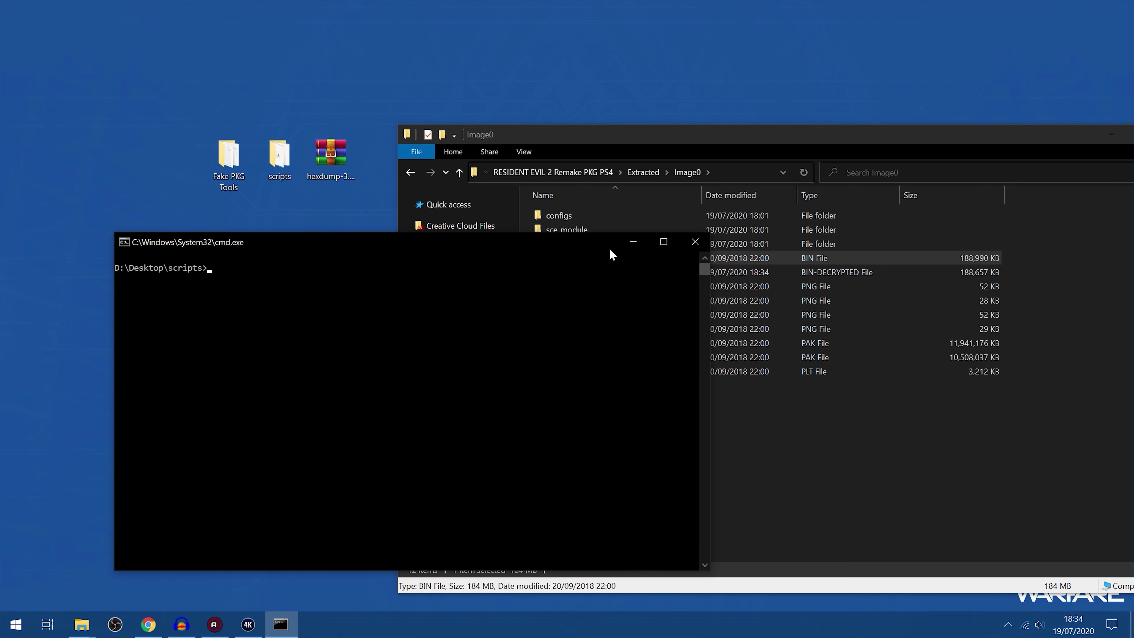
Minimize the command prompt and delete the original encrypted eboot.bin from the Image0 folder
{"action": "left_click", "coordinate": [633, 242]}
{"action": "left_click", "coordinate": [572, 274]}
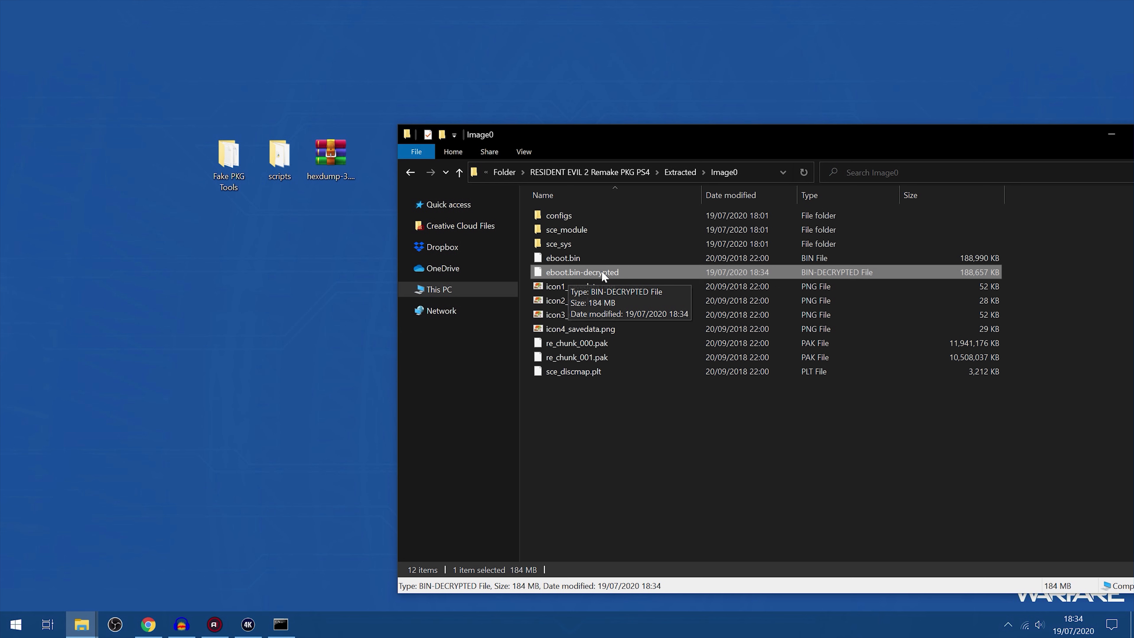
{"action": "left_click", "coordinate": [579, 258]}
{"action": "key", "text": "Delete"}
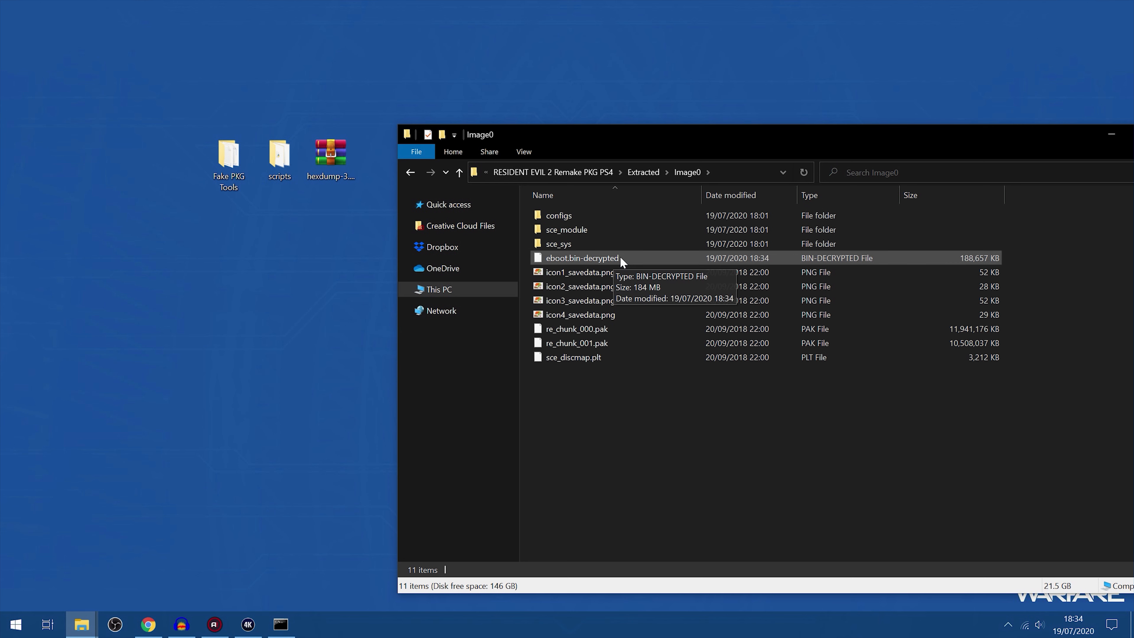
Rename eboot.bin-decrypted to eboot.bin and accept the file extension change
{"action": "left_click", "coordinate": [612, 261]}
{"action": "right_click", "coordinate": [598, 253]}
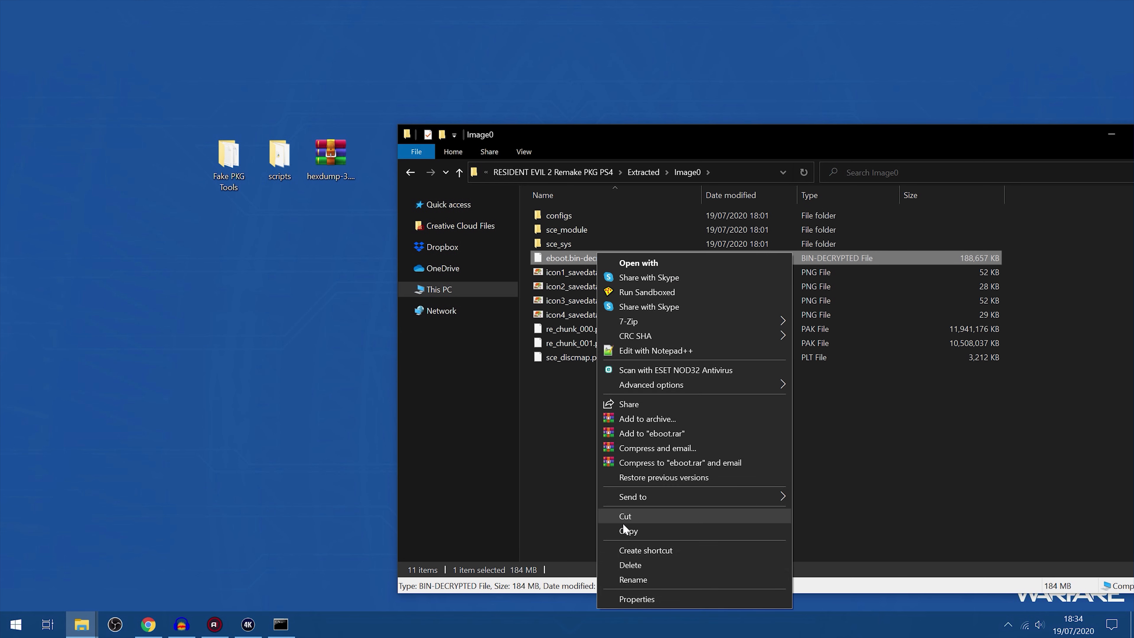
{"action": "left_click", "coordinate": [651, 579]}
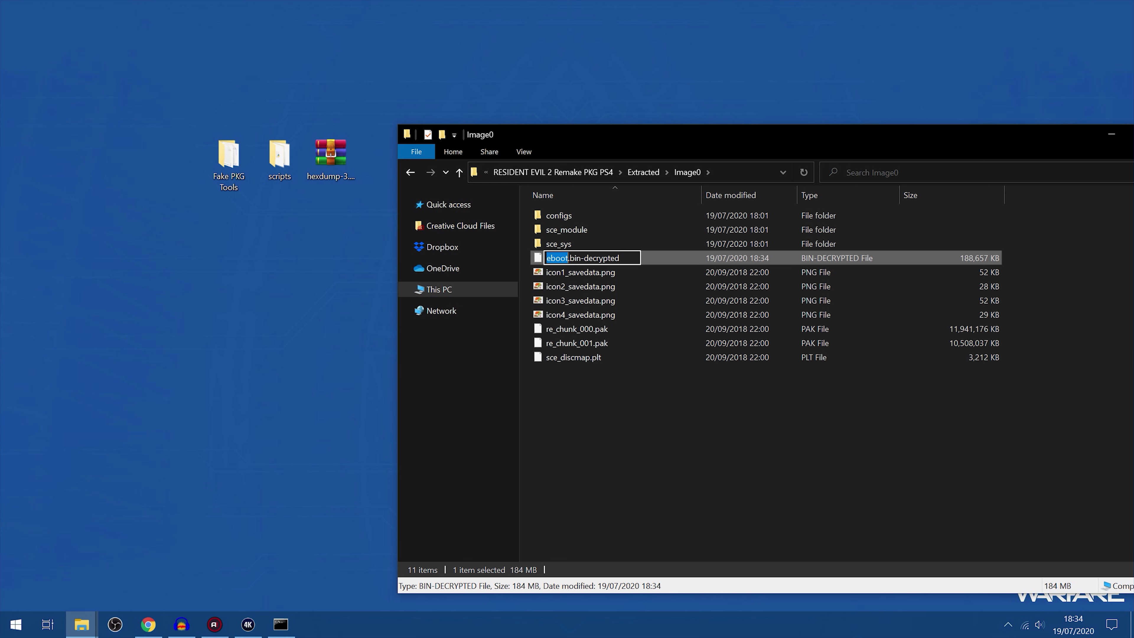
{"action": "left_click", "coordinate": [624, 259]}
{"action": "key", "text": "BackSpace"}
{"action": "key", "text": "BackSpace"}
{"action": "key", "text": "BackSpace"}
{"action": "key", "text": "BackSpace"}
{"action": "key", "text": "BackSpace"}
{"action": "key", "text": "BackSpace"}
{"action": "key", "text": "BackSpace"}
{"action": "key", "text": "BackSpace"}
{"action": "key", "text": "BackSpace"}
{"action": "key", "text": "BackSpace"}
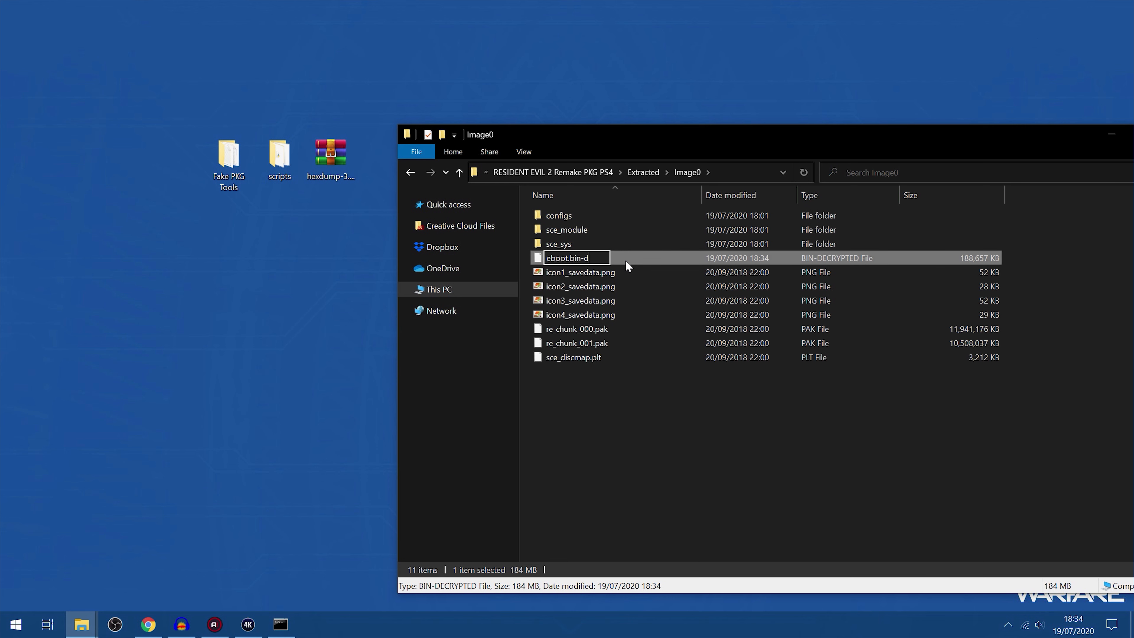
{"action": "key", "text": "Return"}
{"action": "key", "text": "Return"}
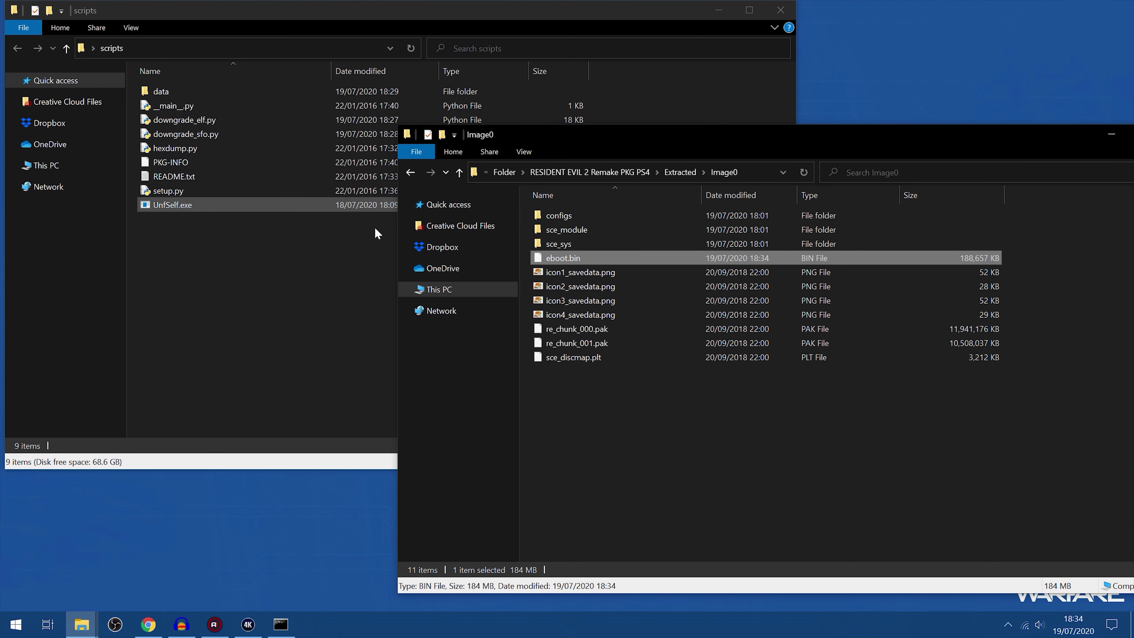
Select downgrade_elf.py in the scripts folder and shift the Image0 window slightly so both folders stay accessible
{"action": "left_click", "coordinate": [175, 120]}
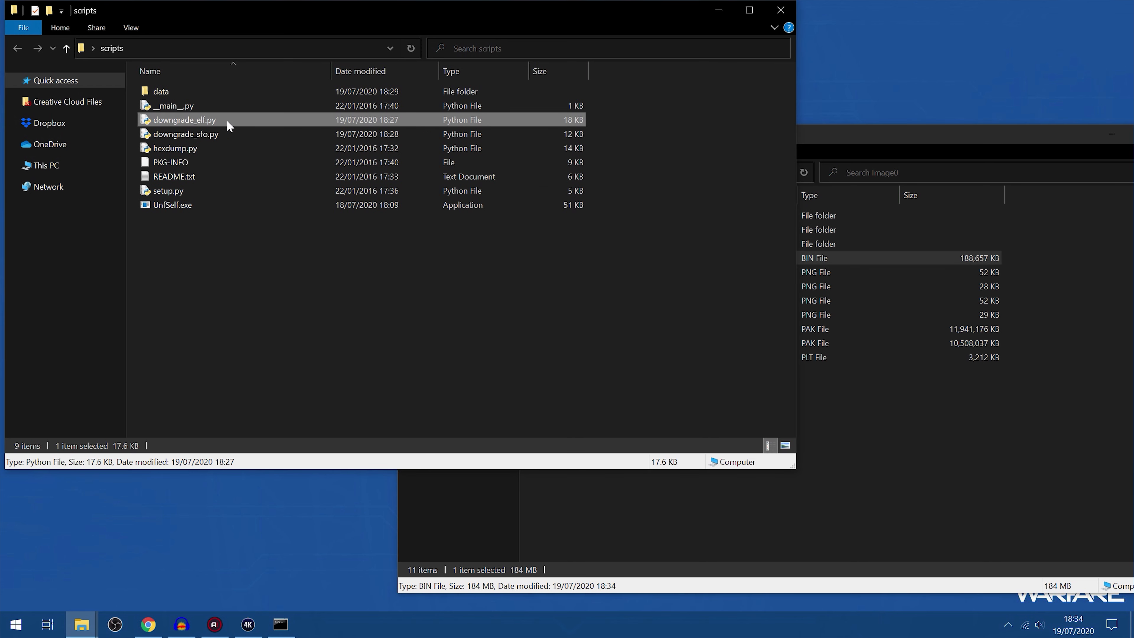
{"action": "left_click", "coordinate": [887, 396]}
{"action": "left_click", "coordinate": [574, 255]}
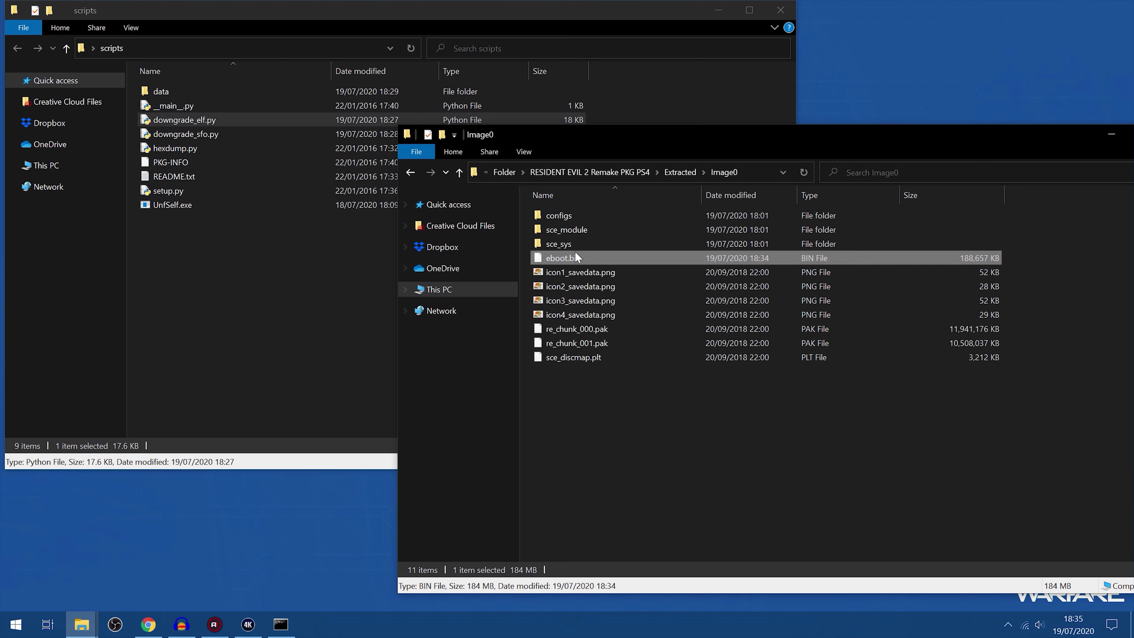
{"action": "left_click_drag", "start_coordinate": [626, 134], "coordinate": [655, 152]}
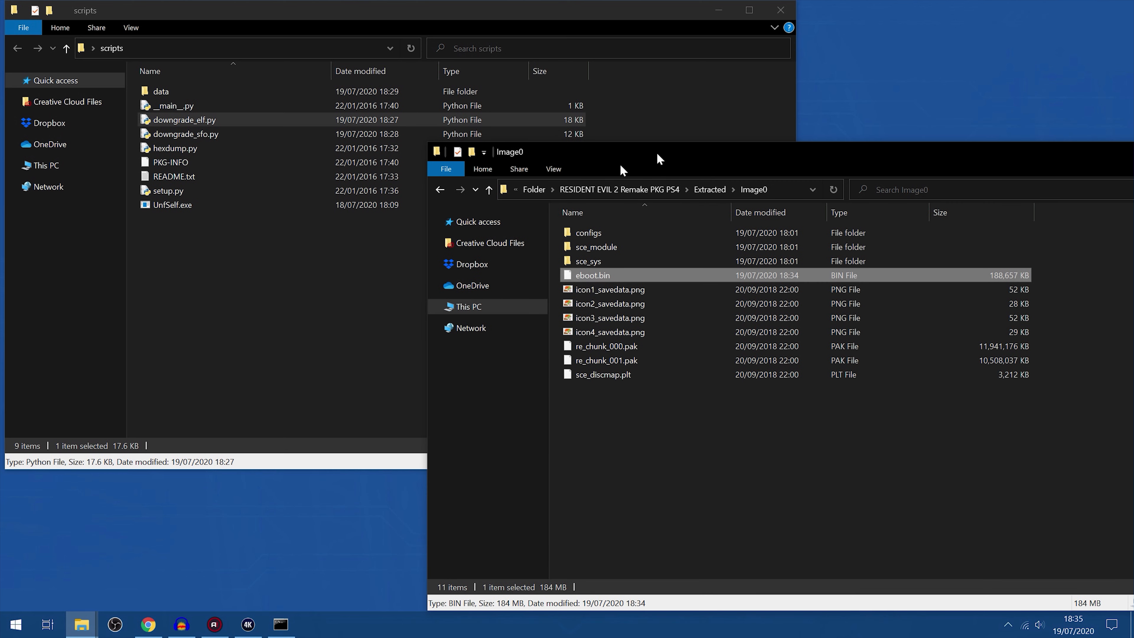
Enter downgrade_elf.py --sdk-version 05.050.001 --verbose in the command prompt, removing the old.elf and new.elf placeholders
{"action": "left_click", "coordinate": [284, 620]}
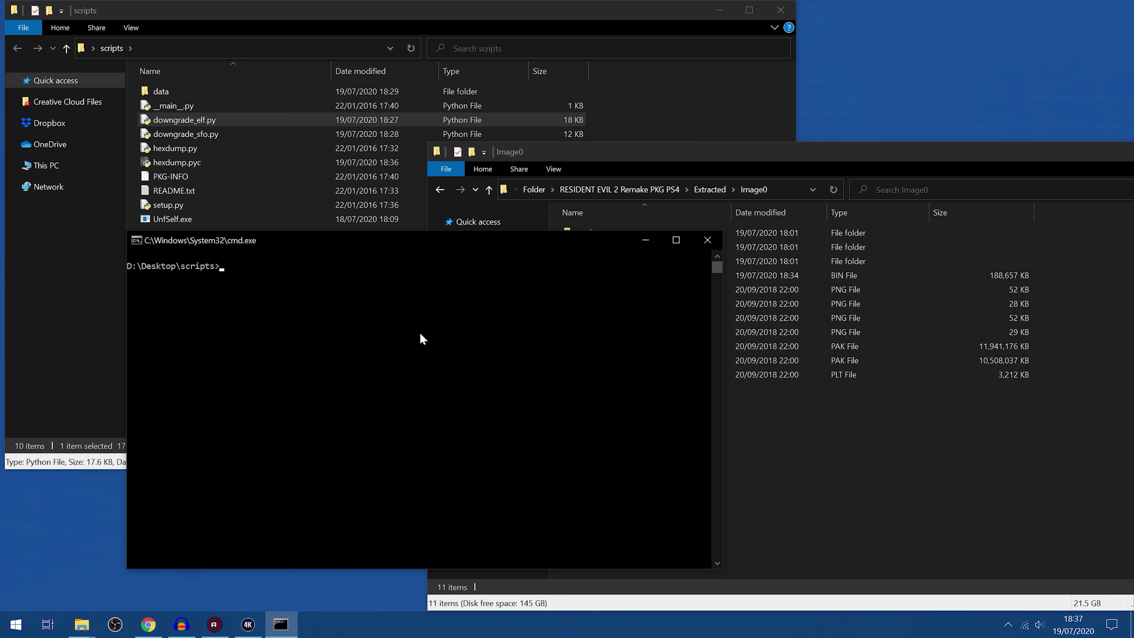
{"action": "type", "text": "downgrade_elf.py --sdk-version 05.050.001 --verbose old.elf new.elf"}
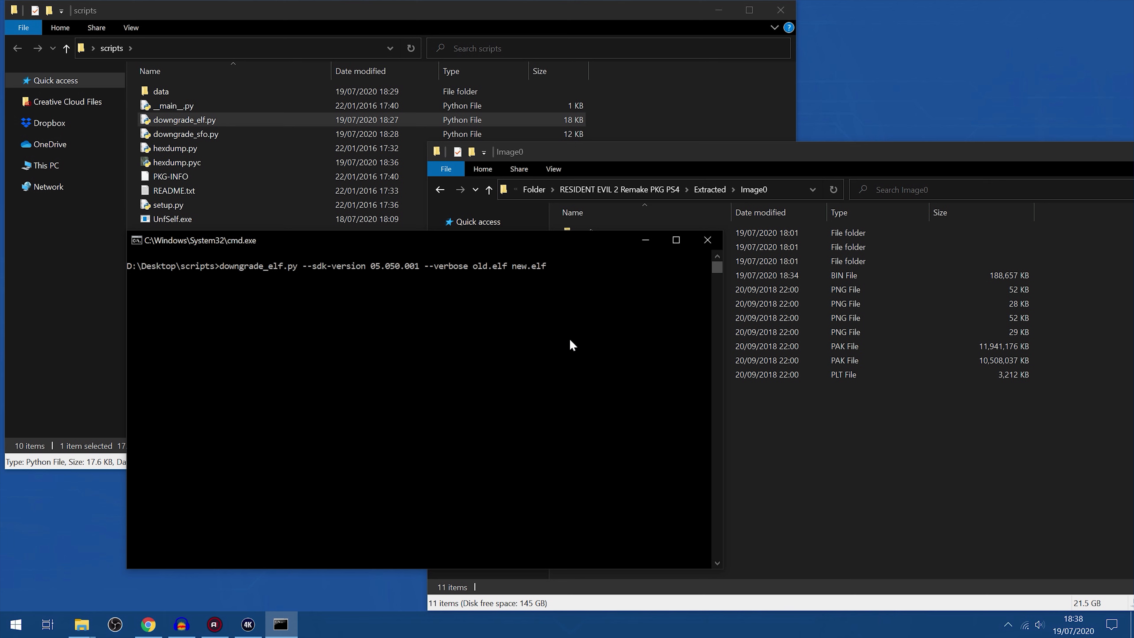
{"action": "key", "text": "BackSpace"}
{"action": "key", "text": "BackSpace"}
{"action": "key", "text": "BackSpace"}
{"action": "key", "text": "BackSpace"}
{"action": "key", "text": "BackSpace"}
{"action": "key", "text": "BackSpace"}
{"action": "key", "text": "BackSpace"}
{"action": "key", "text": "BackSpace"}
{"action": "key", "text": "BackSpace"}
{"action": "key", "text": "BackSpace"}
{"action": "key", "text": "BackSpace"}
{"action": "key", "text": "BackSpace"}
{"action": "key", "text": "BackSpace"}
{"action": "key", "text": "BackSpace"}
{"action": "key", "text": "BackSpace"}
Rename eboot.bin in the Image0 folder to eboot_old.bin
{"action": "left_click", "coordinate": [779, 418]}
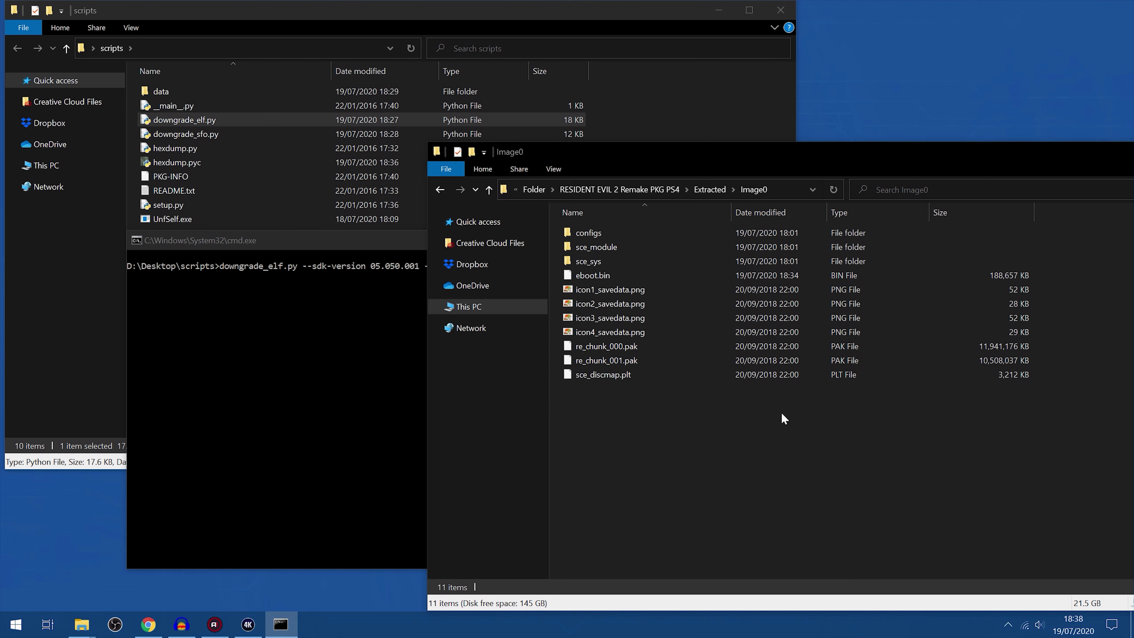
{"action": "left_click", "coordinate": [599, 273]}
{"action": "right_click", "coordinate": [617, 273]}
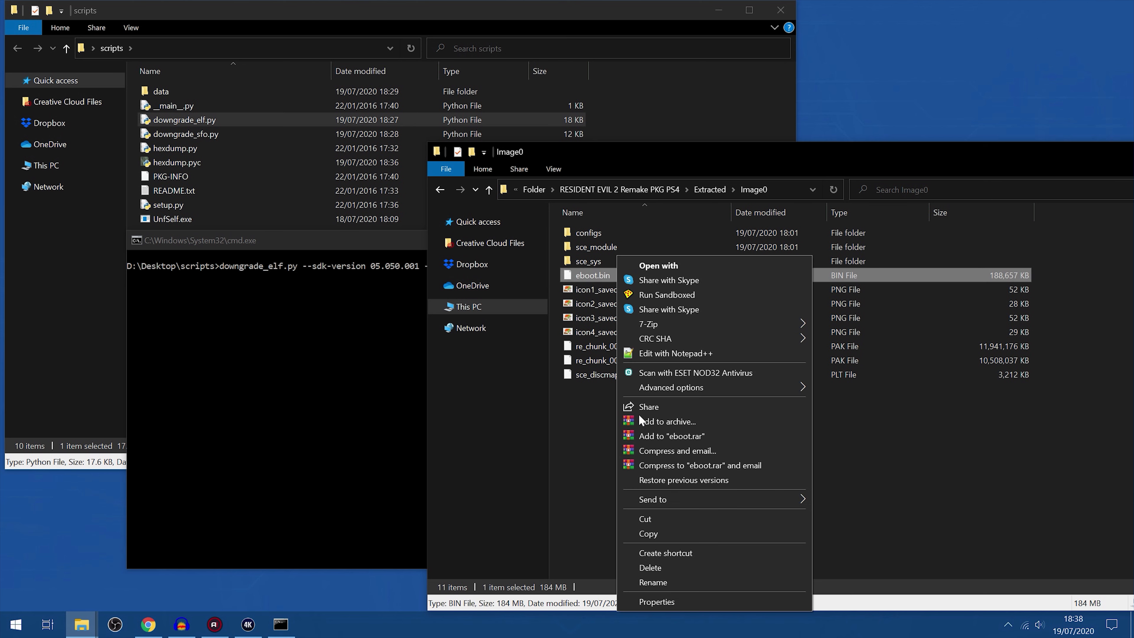
{"action": "left_click", "coordinate": [652, 581]}
{"action": "left_click", "coordinate": [613, 275]}
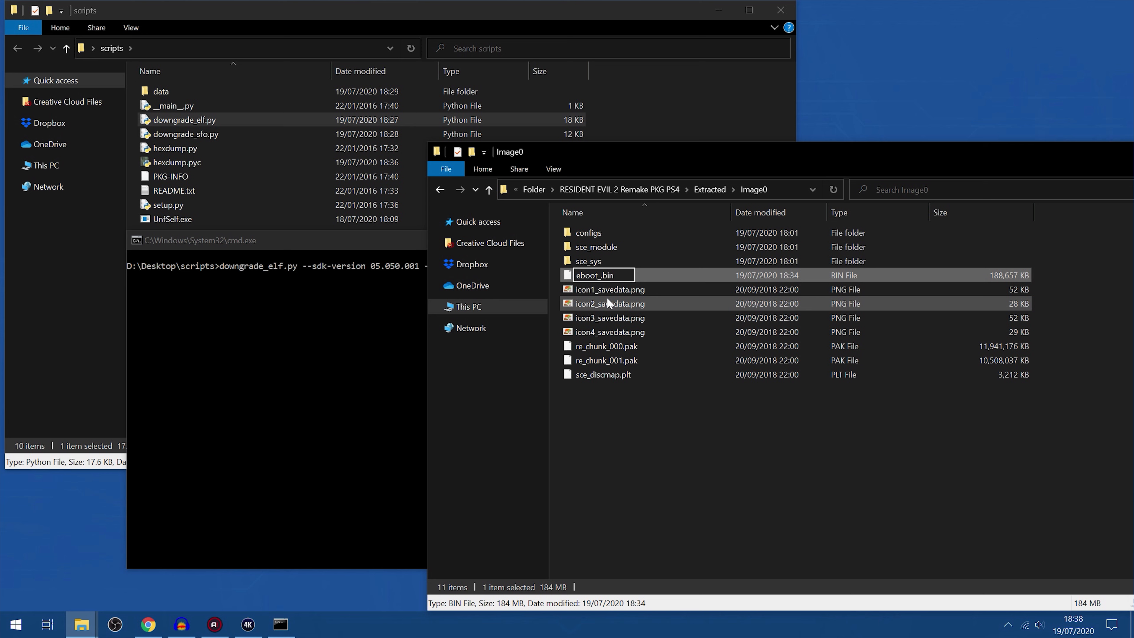
{"action": "type", "text": "_old"}
{"action": "key", "text": "Return"}
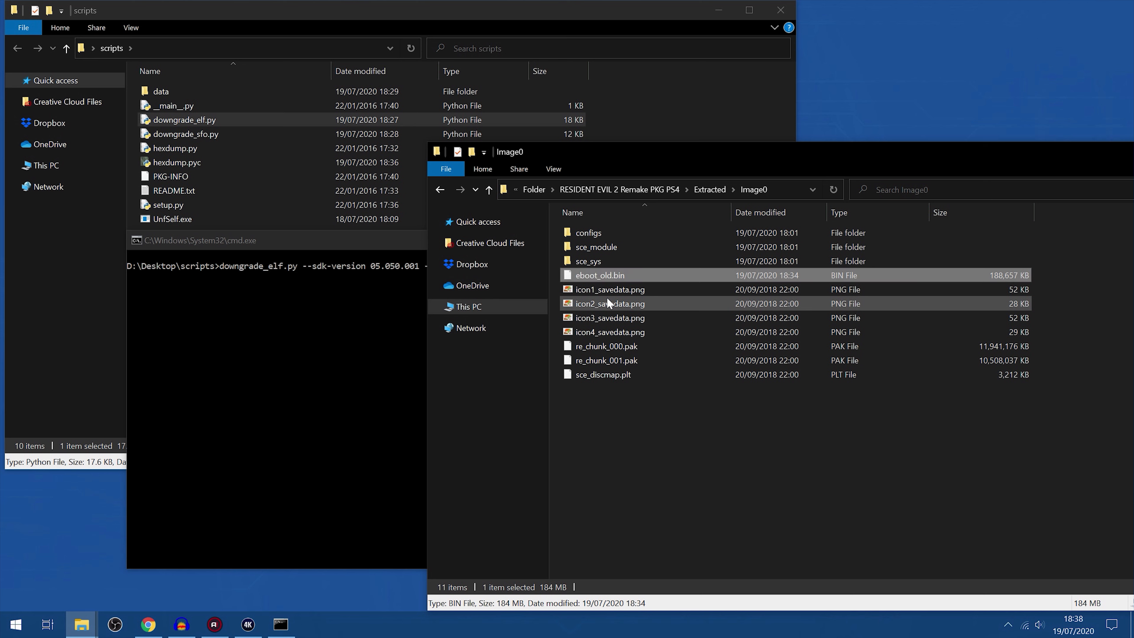
Copy the full path of eboot_old.bin and add it to the downgrade command as the input file
{"action": "right_click", "coordinate": [616, 277]}
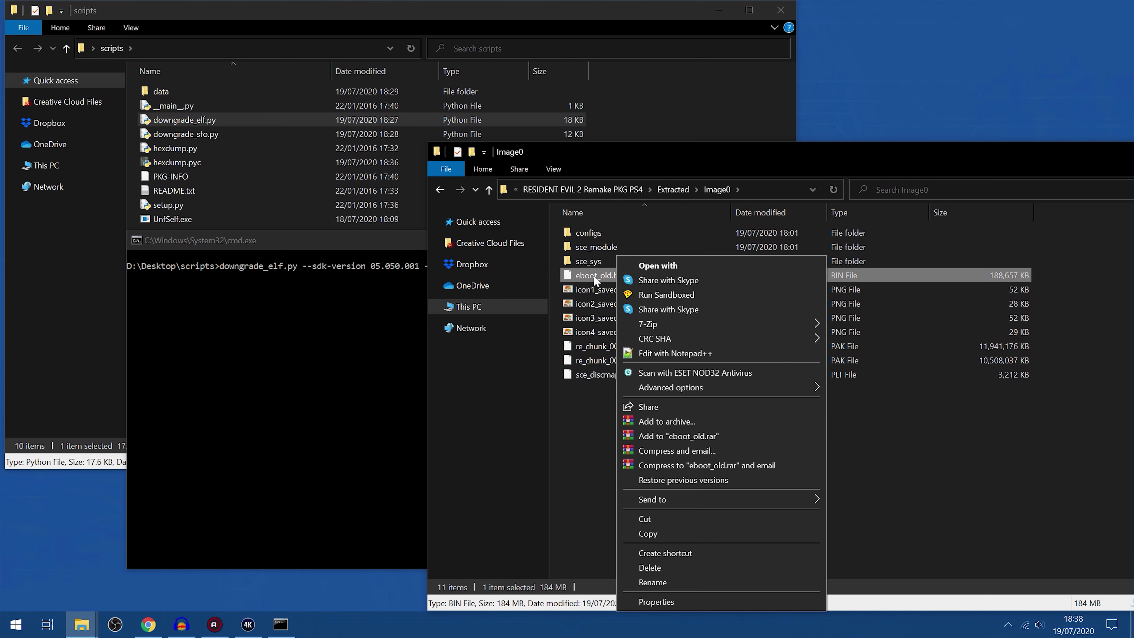
{"action": "left_click", "coordinate": [594, 275]}
{"action": "right_click", "coordinate": [619, 273]}
{"action": "left_click", "coordinate": [614, 268]}
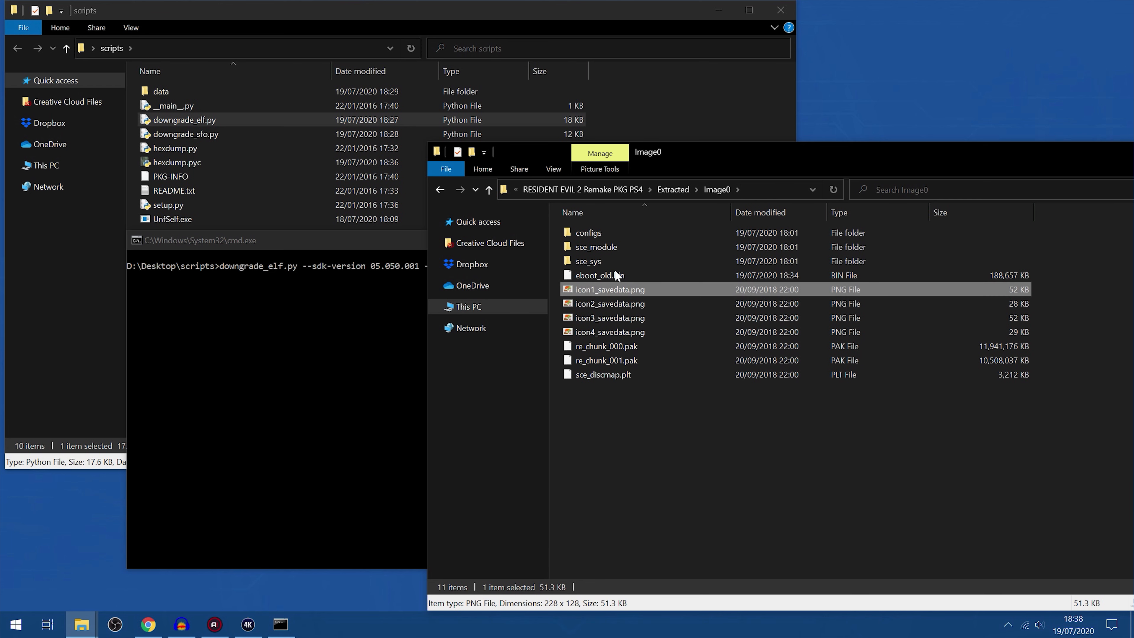
{"action": "right_click", "coordinate": [598, 270]}
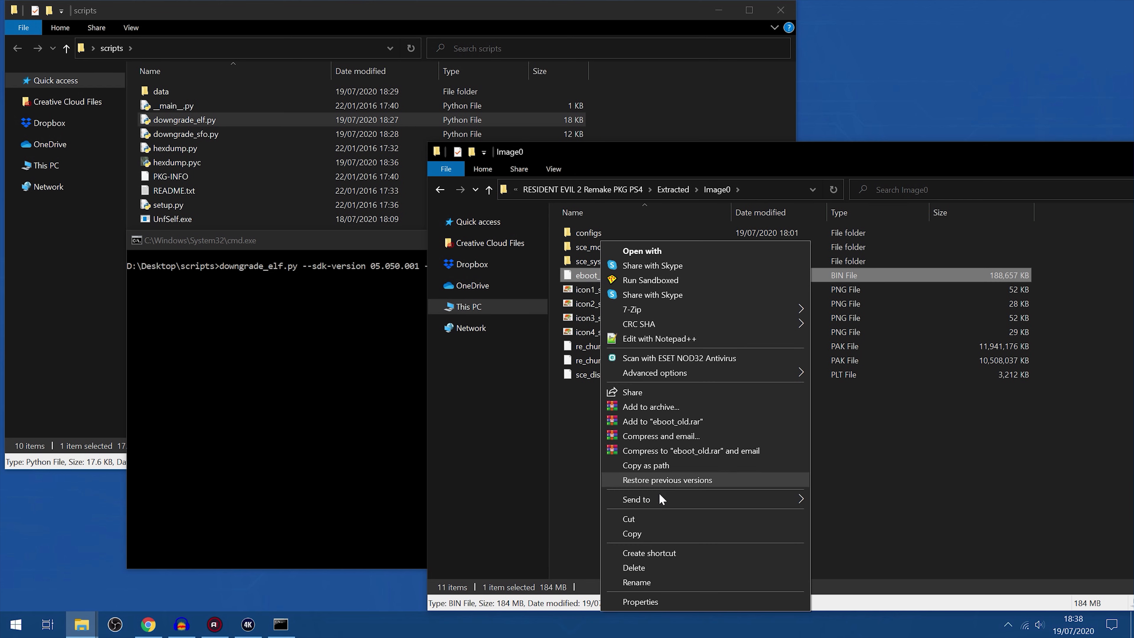
{"action": "right_click", "coordinate": [586, 277]}
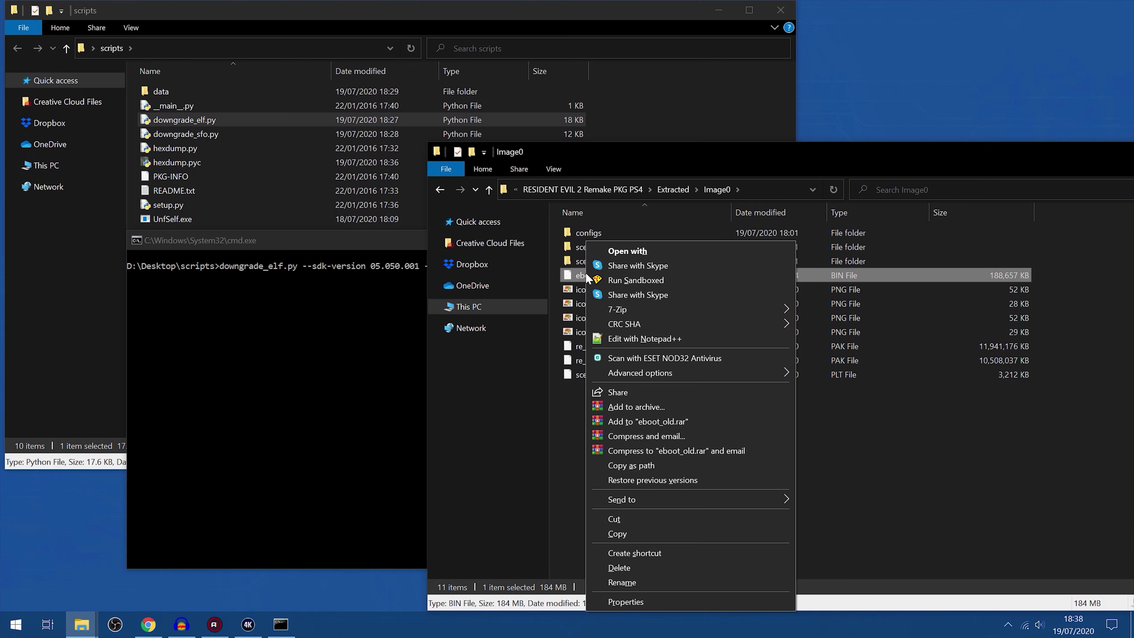
{"action": "left_click", "coordinate": [640, 467]}
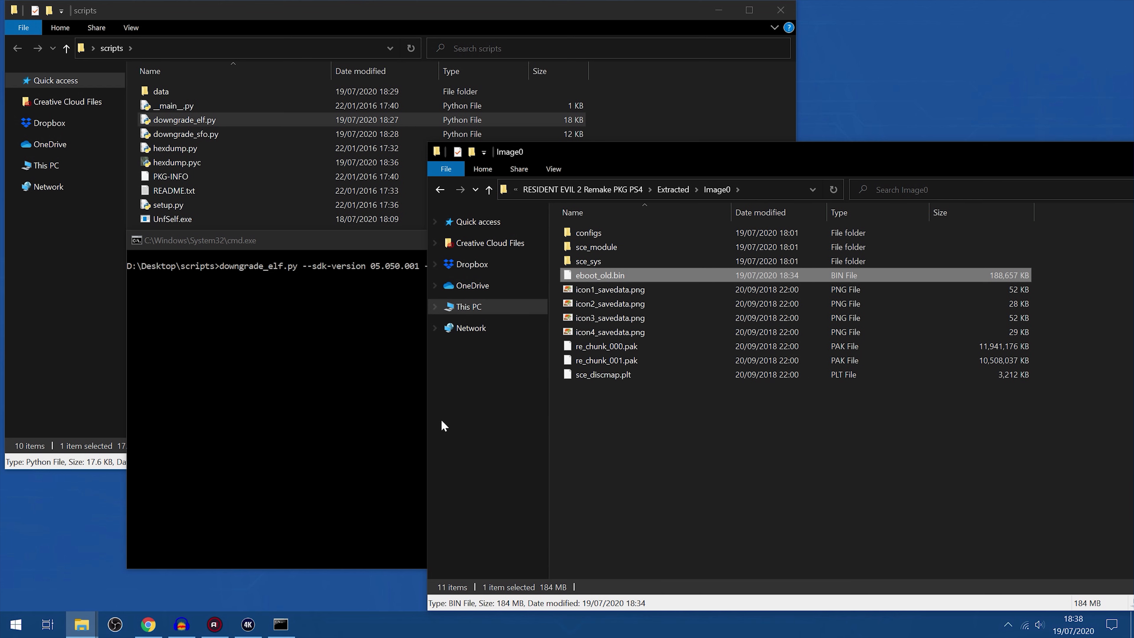
{"action": "left_click", "coordinate": [338, 386]}
{"action": "key", "text": "ctrl+v"}
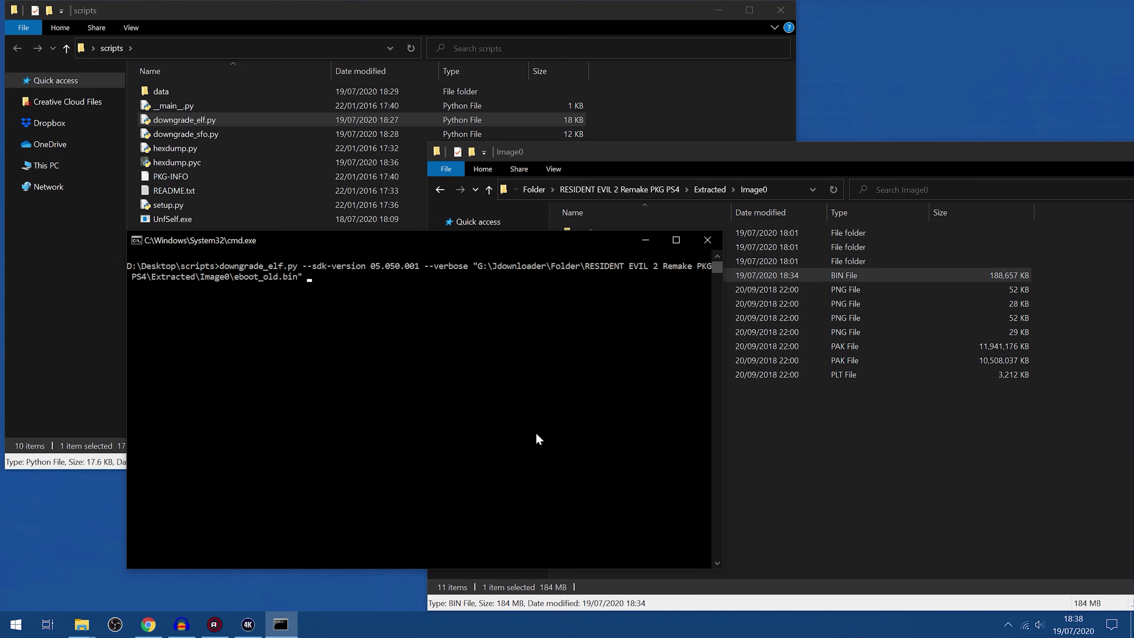
Add the same path again as the output file, changing its file name to eboot.bin, and widen the command prompt window
{"action": "key", "text": "ctrl+v"}
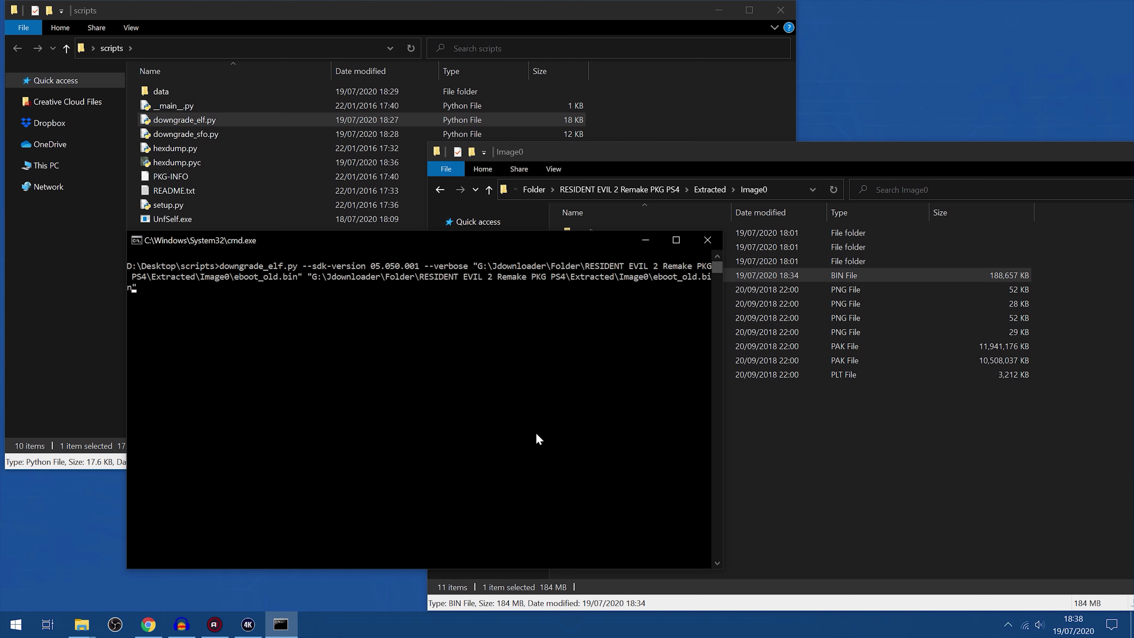
{"action": "left_click_drag", "start_coordinate": [721, 577], "coordinate": [748, 582]}
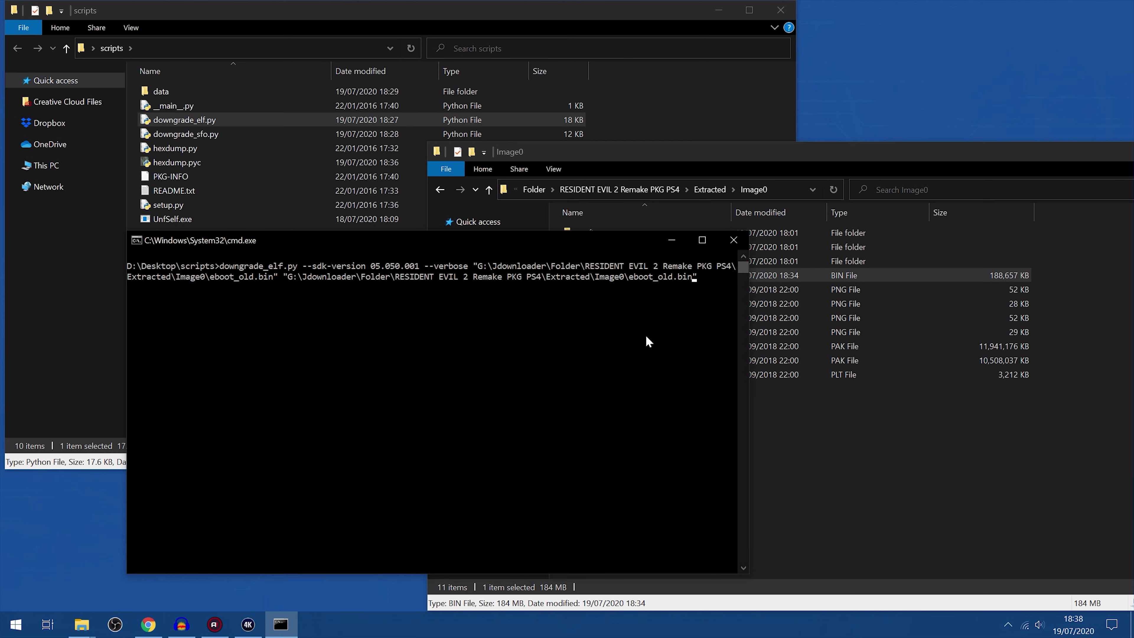
{"action": "key", "text": "Left"}
{"action": "key", "text": "Left"}
{"action": "key", "text": "Left"}
{"action": "key", "text": "Left"}
{"action": "key", "text": "Left"}
{"action": "key", "text": "BackSpace"}
{"action": "key", "text": "BackSpace"}
{"action": "key", "text": "BackSpace"}
{"action": "key", "text": "BackSpace"}
{"action": "key", "text": "End"}
Run the downgrade_elf.py command to write the new eboot.bin, and clear the console with cls
{"action": "left_click_drag", "start_coordinate": [623, 249], "coordinate": [566, 245]}
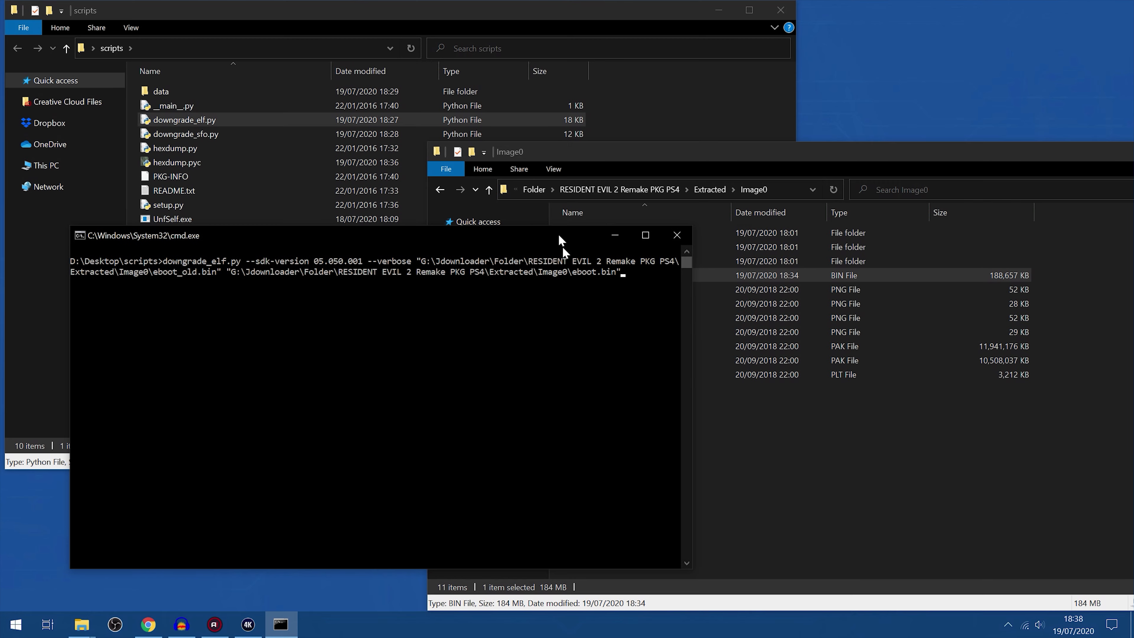
{"action": "left_click", "coordinate": [602, 287]}
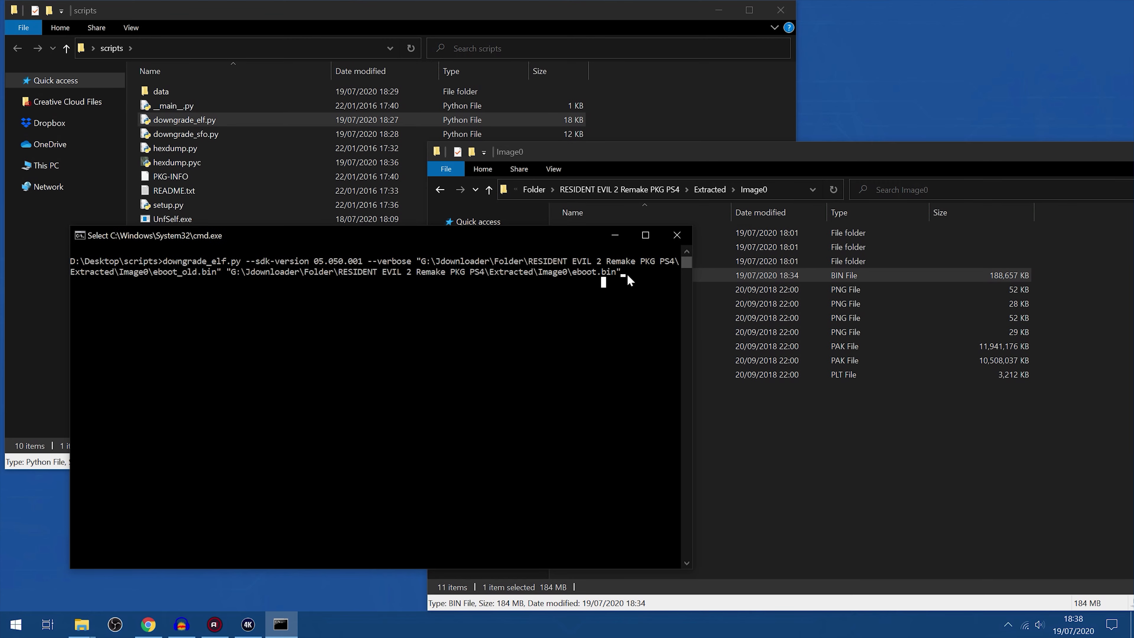
{"action": "key", "text": "Return"}
{"action": "key", "text": "Return"}
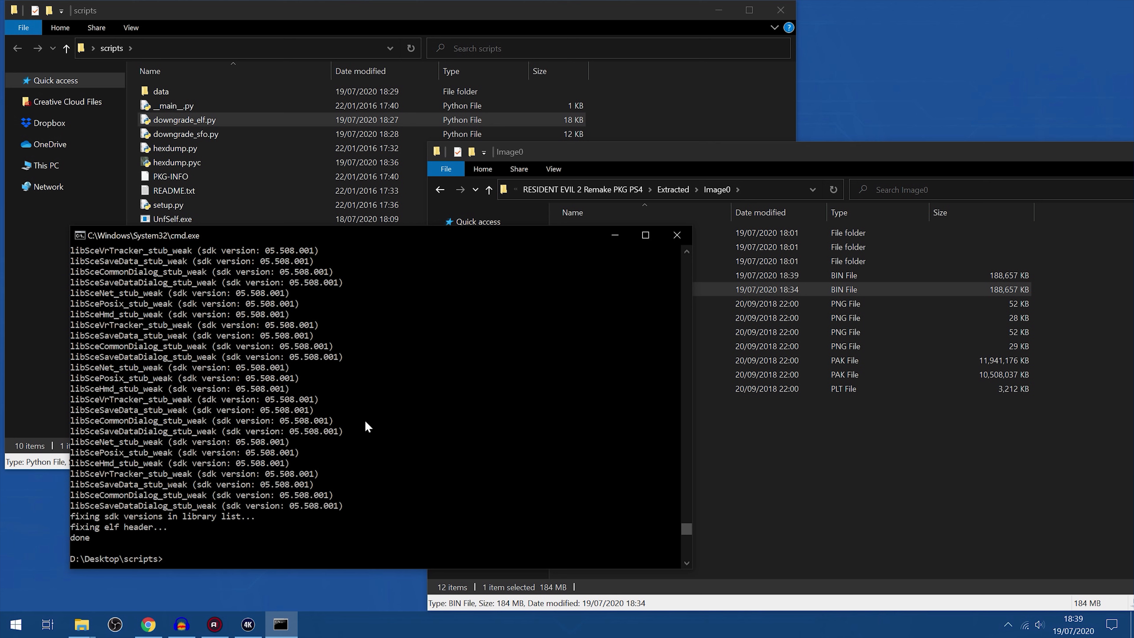
{"action": "left_click", "coordinate": [373, 452]}
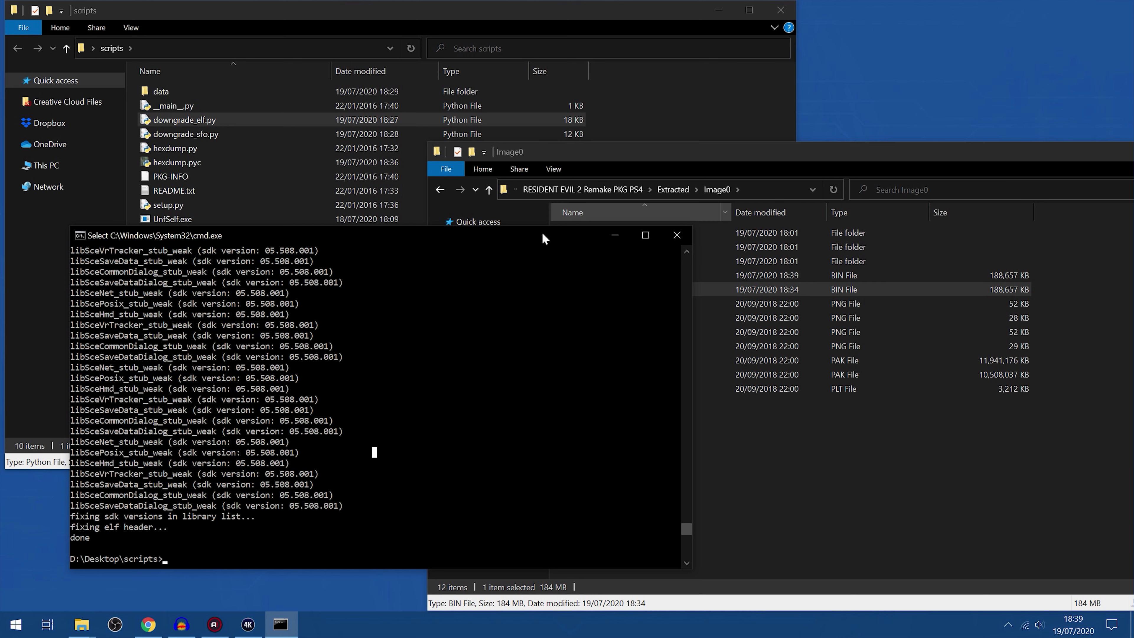
{"action": "type", "text": "cls"}
{"action": "key", "text": "Return"}
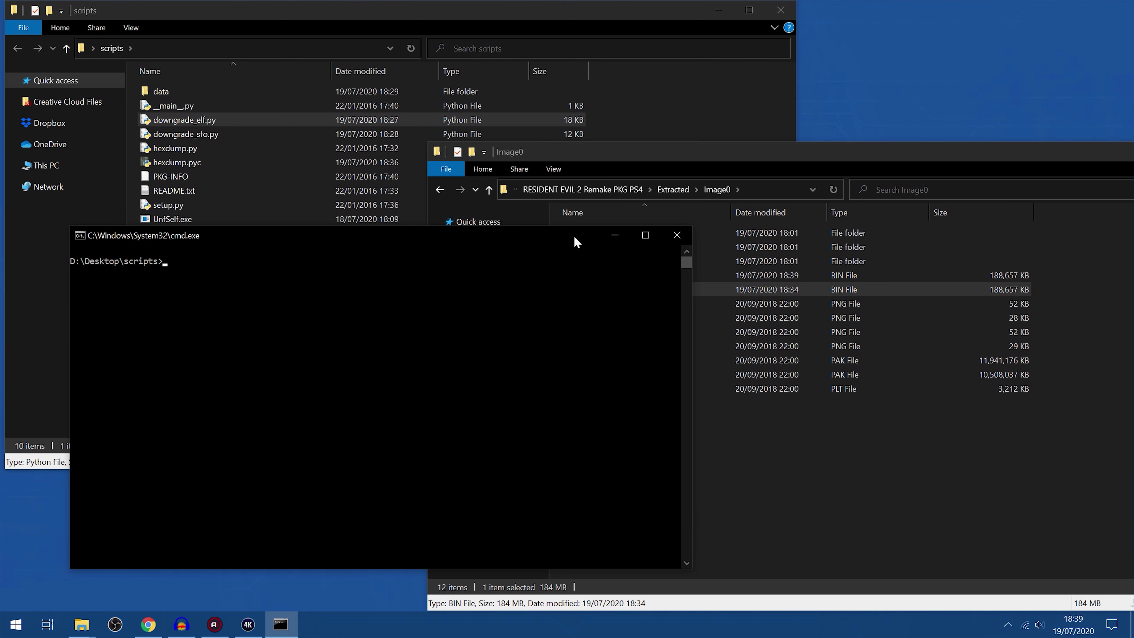
Minimize the command prompt and delete eboot_old.bin from the Image0 folder
{"action": "left_click", "coordinate": [614, 235]}
{"action": "left_click", "coordinate": [600, 274]}
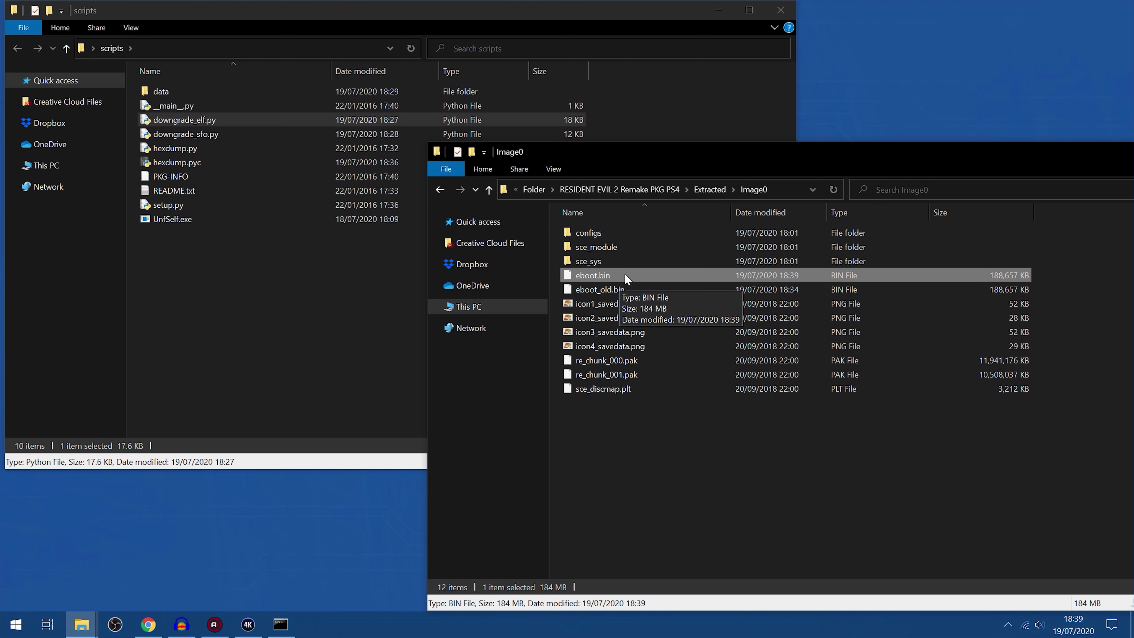
{"action": "left_click", "coordinate": [612, 290]}
{"action": "key", "text": "Delete"}
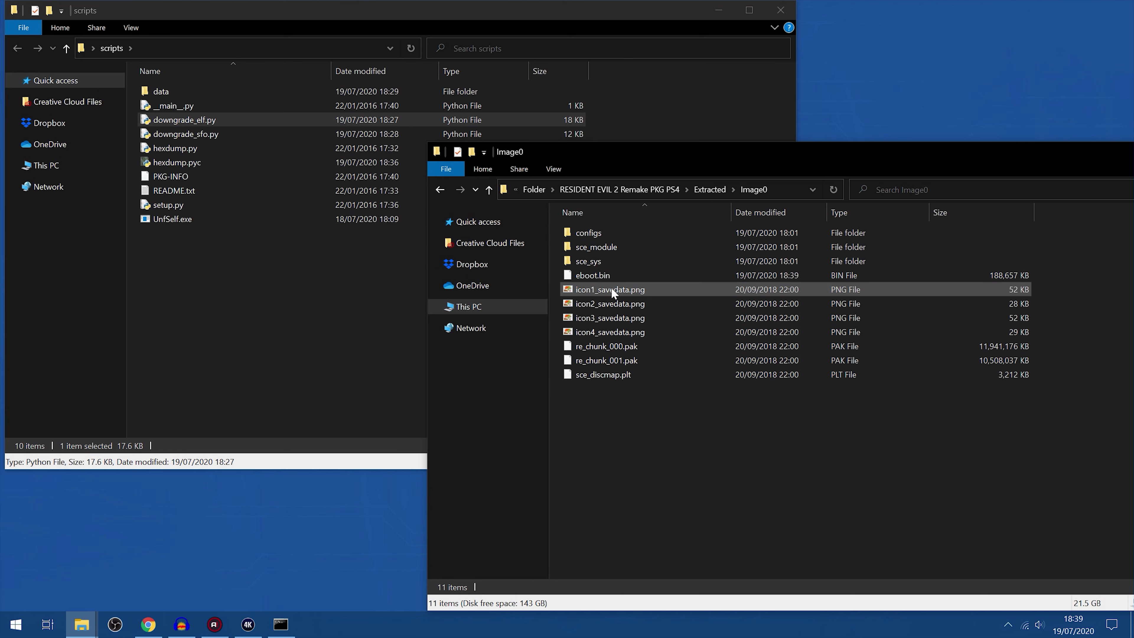
Open the Sc0 folder inside Extracted, select param.sfo, and move the folder window up slightly
{"action": "left_click", "coordinate": [625, 263]}
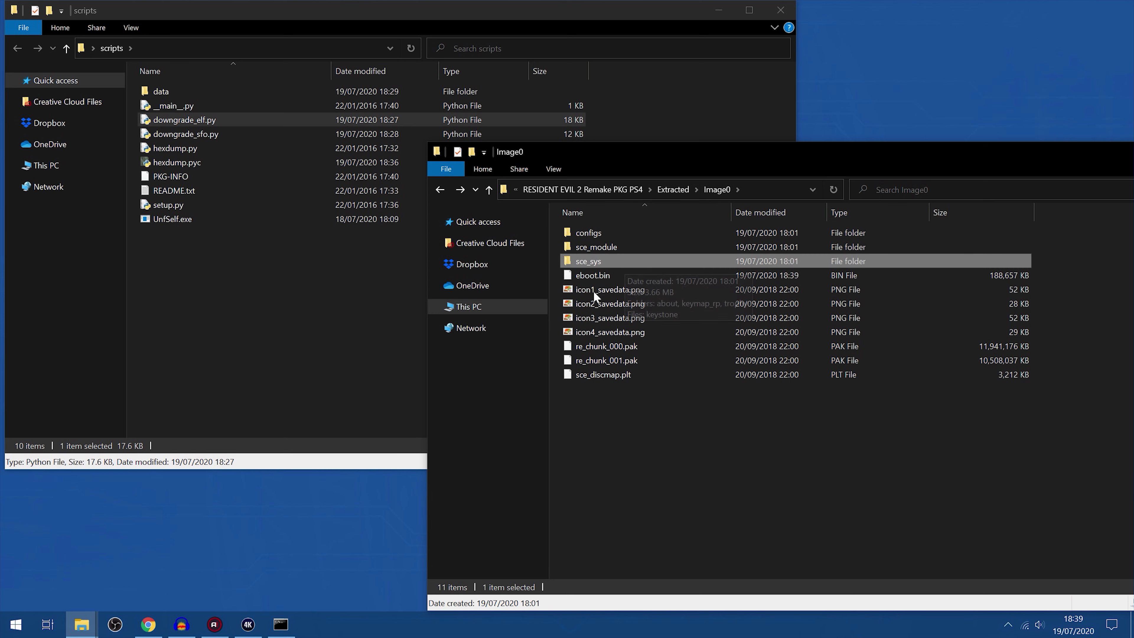
{"action": "key", "text": "BackSpace"}
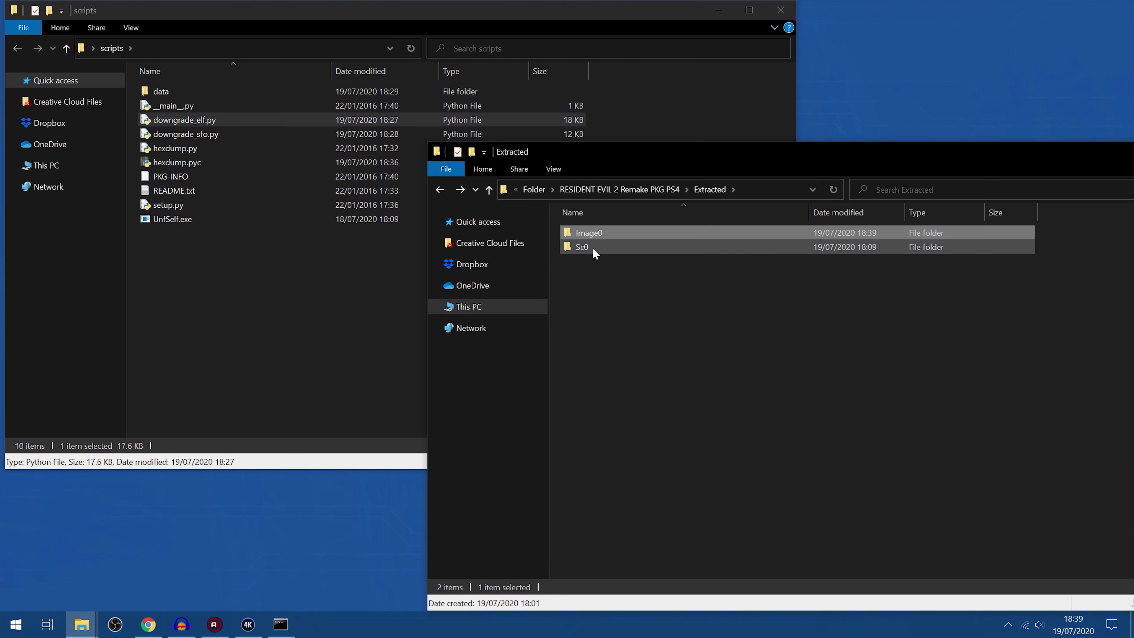
{"action": "double_click", "coordinate": [605, 248]}
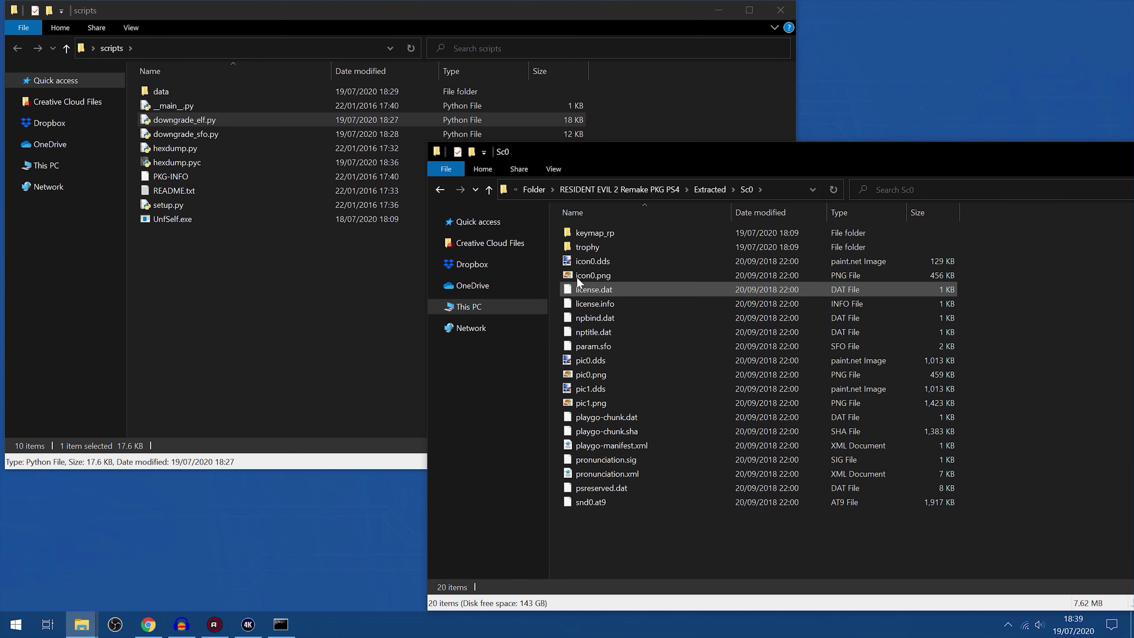
{"action": "left_click", "coordinate": [625, 349]}
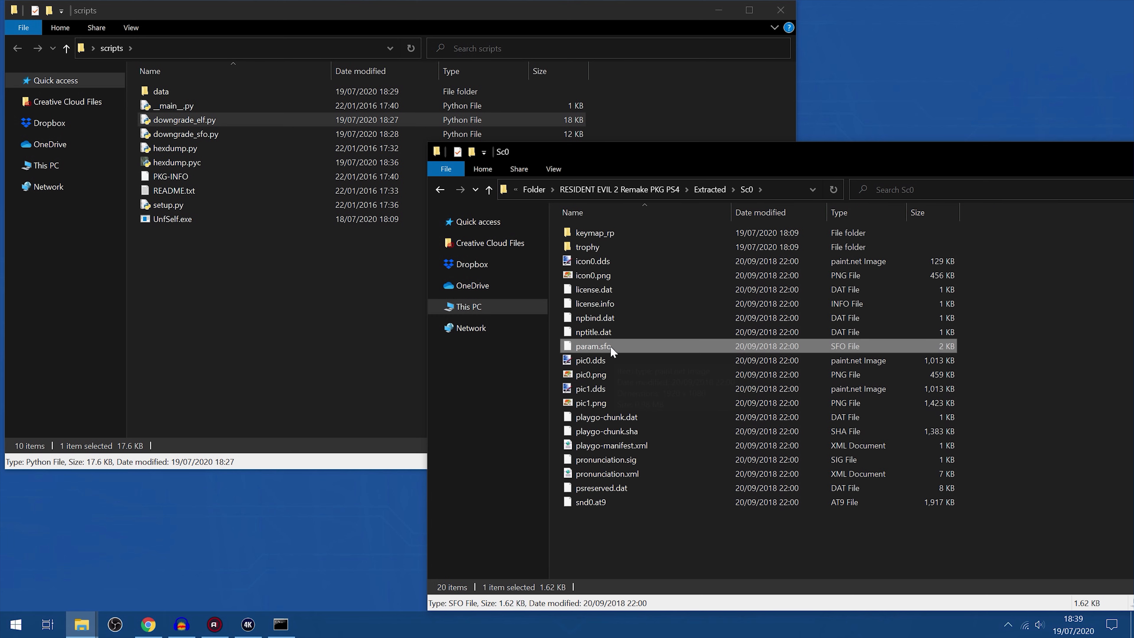
{"action": "left_click_drag", "start_coordinate": [744, 151], "coordinate": [758, 120]}
Enter the downgrade_sfo.py command with --sdk-version 05.050.001, --system-version 05.050.000 and --verbose in the command prompt, removing the placeholder file names
{"action": "left_click", "coordinate": [281, 624]}
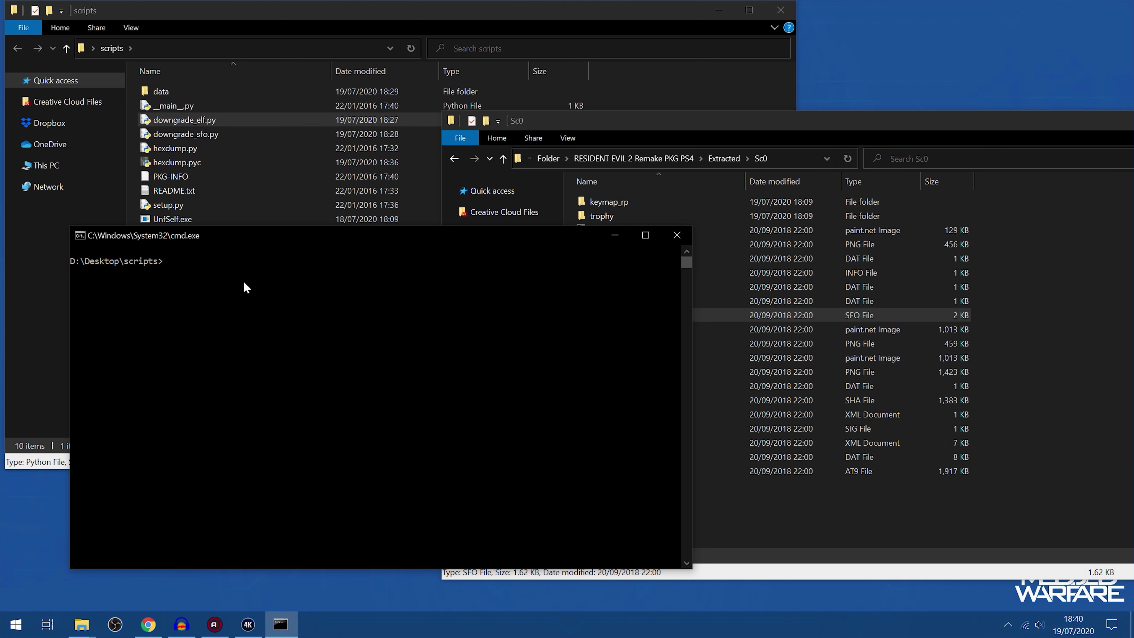
{"action": "key", "text": "ctrl+v"}
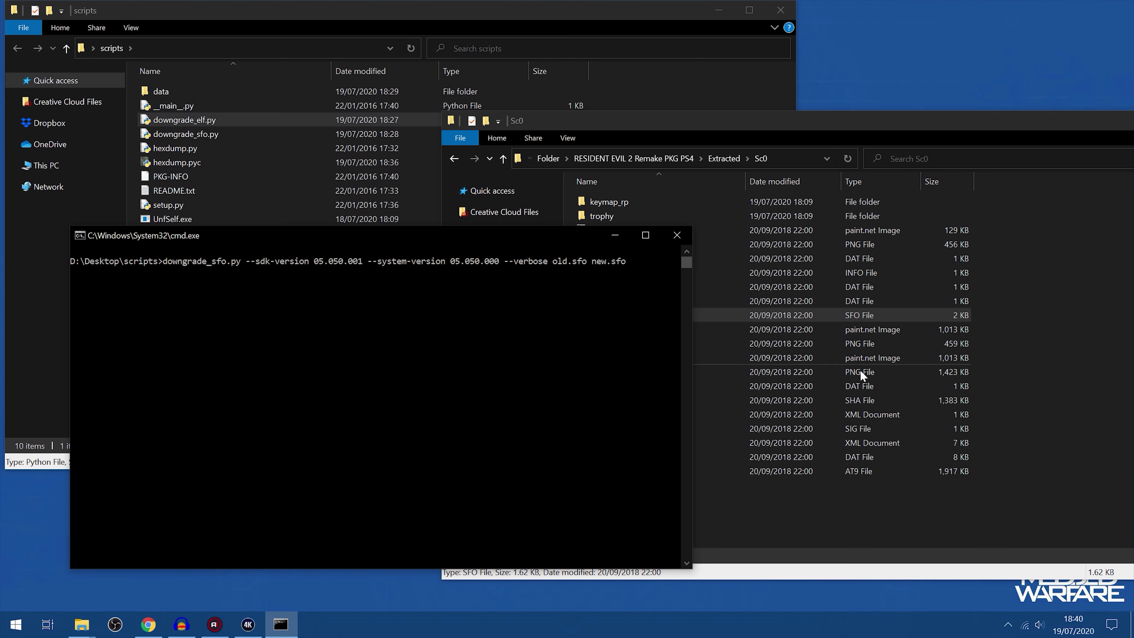
{"action": "key", "text": "BackSpace"}
{"action": "key", "text": "BackSpace"}
{"action": "key", "text": "BackSpace"}
{"action": "key", "text": "BackSpace"}
{"action": "key", "text": "BackSpace"}
{"action": "key", "text": "BackSpace"}
{"action": "key", "text": "BackSpace"}
{"action": "key", "text": "BackSpace"}
{"action": "key", "text": "BackSpace"}
{"action": "key", "text": "BackSpace"}
{"action": "key", "text": "BackSpace"}
{"action": "key", "text": "BackSpace"}
{"action": "key", "text": "BackSpace"}
{"action": "key", "text": "BackSpace"}
{"action": "key", "text": "BackSpace"}
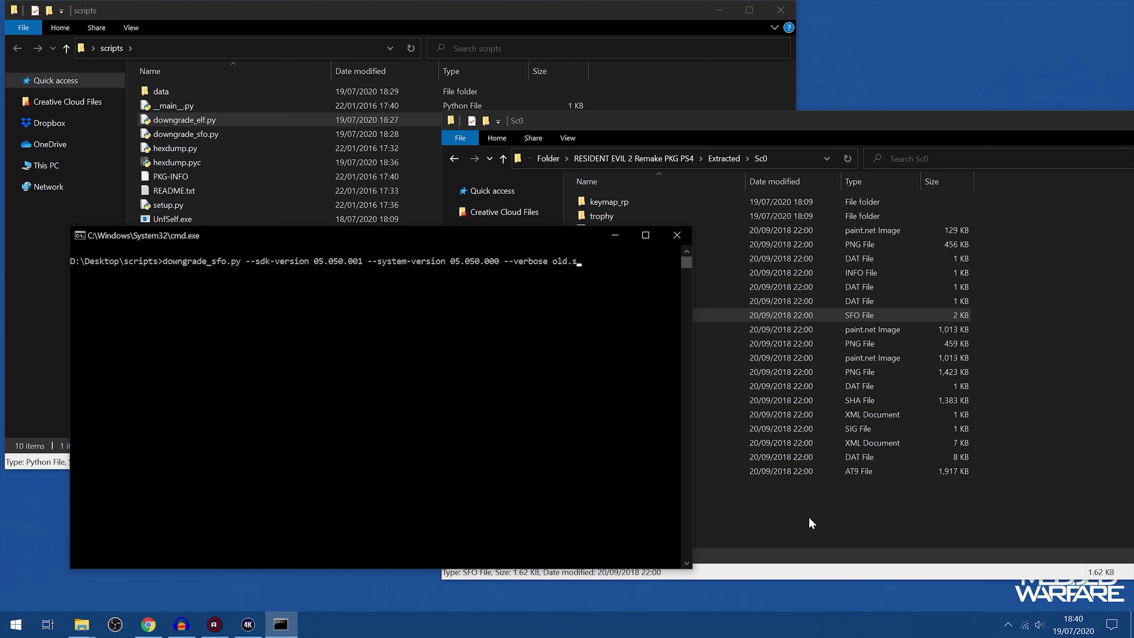
Rename param.sfo in the Sc0 folder to param_old.sfo
{"action": "left_click", "coordinate": [808, 518]}
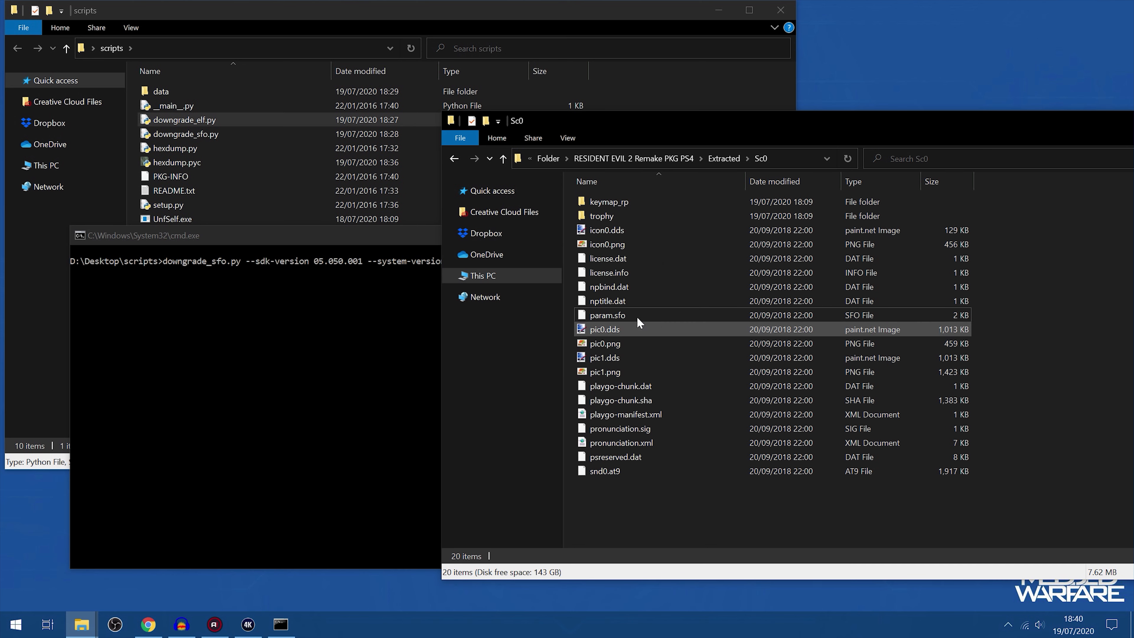
{"action": "left_click", "coordinate": [621, 311]}
{"action": "key", "text": "F2"}
{"action": "key", "text": "Right"}
{"action": "type", "text": "_olf"}
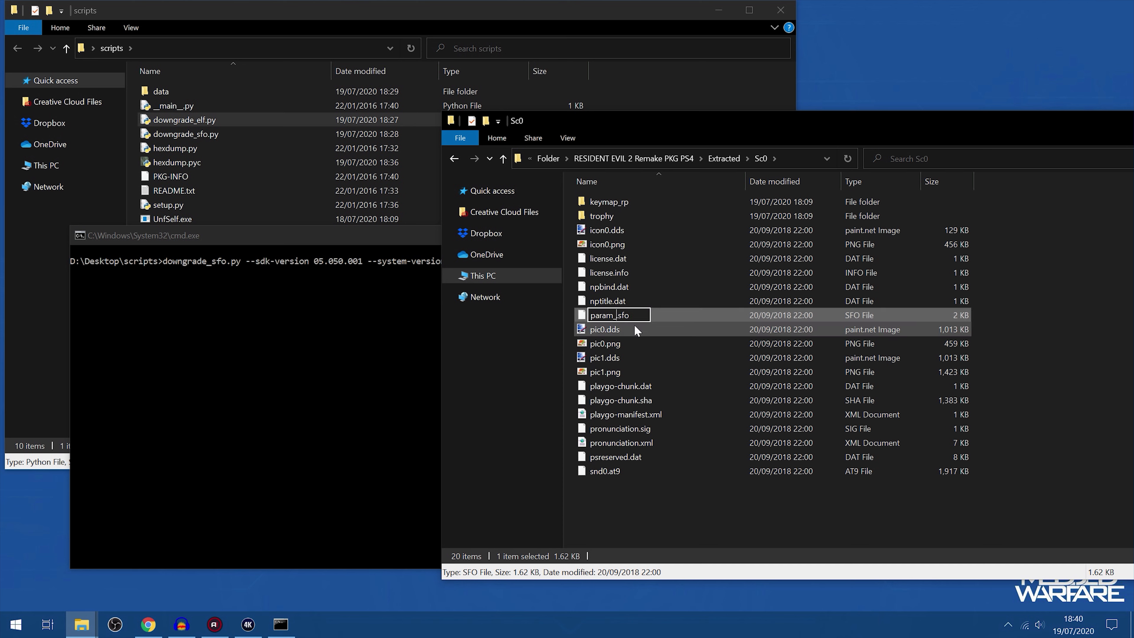
{"action": "type", "text": "d"}
{"action": "key", "text": "Return"}
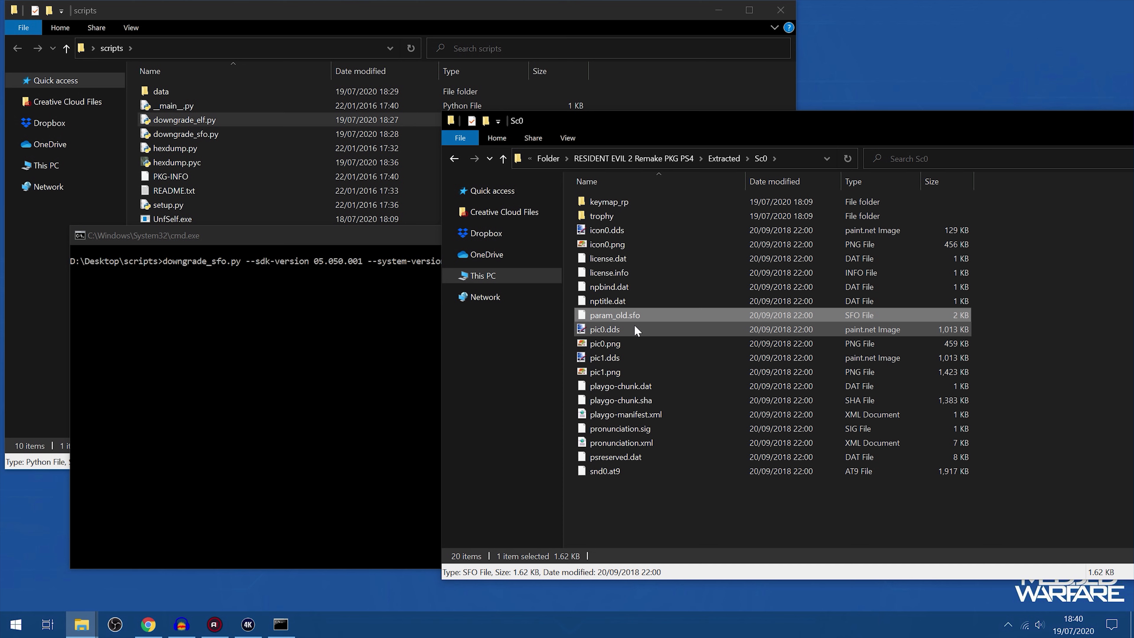
Copy the full path of param_old.sfo and add it to the downgrade command as the input file
{"action": "right_click", "coordinate": [644, 308]}
{"action": "left_click", "coordinate": [685, 467]}
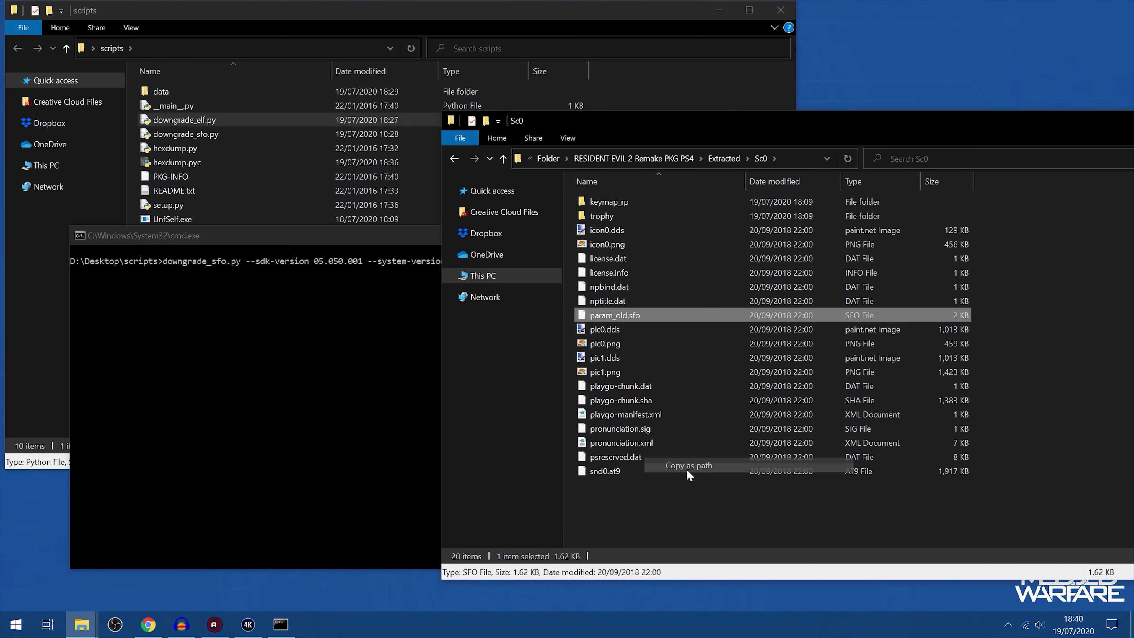
{"action": "left_click", "coordinate": [350, 347]}
{"action": "key", "text": "ctrl+v"}
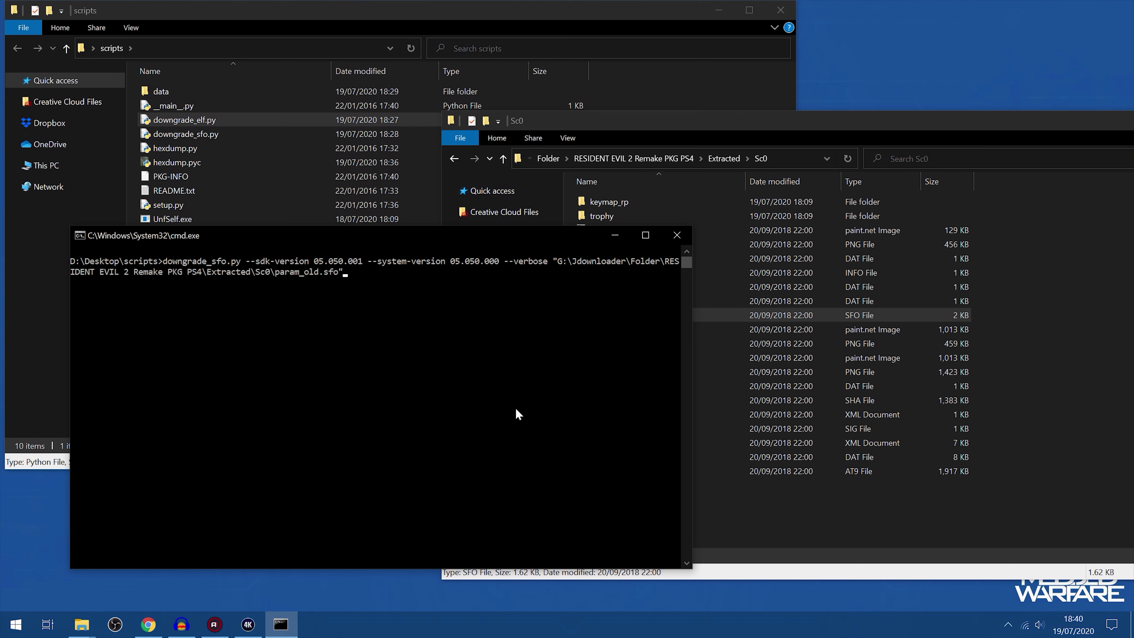
Add the same path as the output file, changing its file name to param.sfo, and run the downgrade_sfo.py command
{"action": "key", "text": "ctrl+v"}
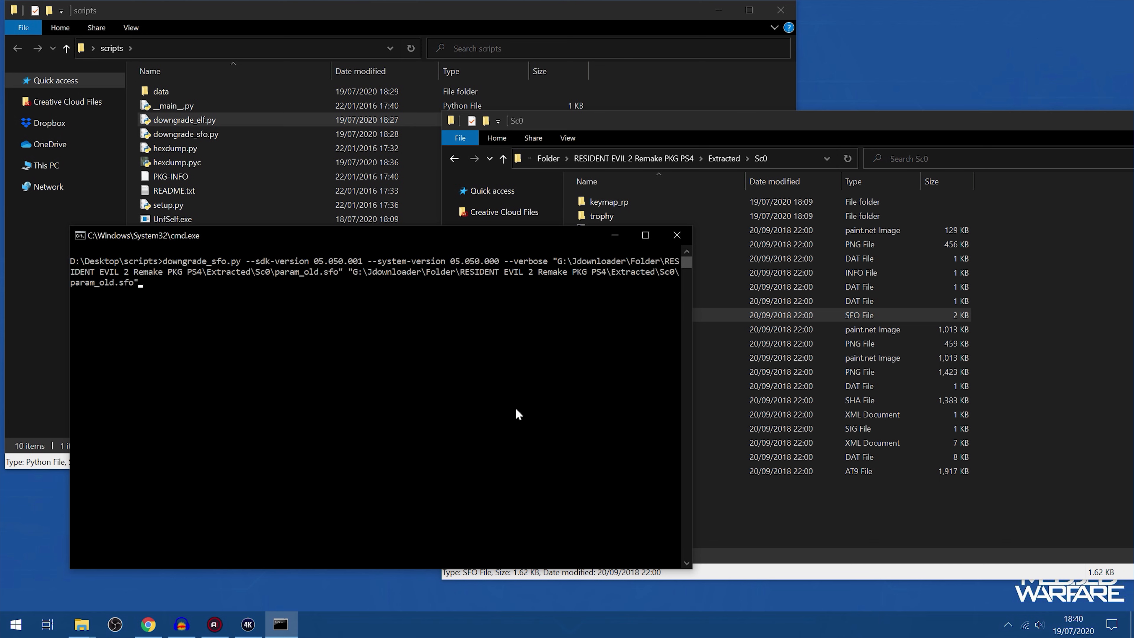
{"action": "key", "text": "BackSpace"}
{"action": "key", "text": "BackSpace"}
{"action": "key", "text": "BackSpace"}
{"action": "key", "text": "BackSpace"}
{"action": "key", "text": "Return"}
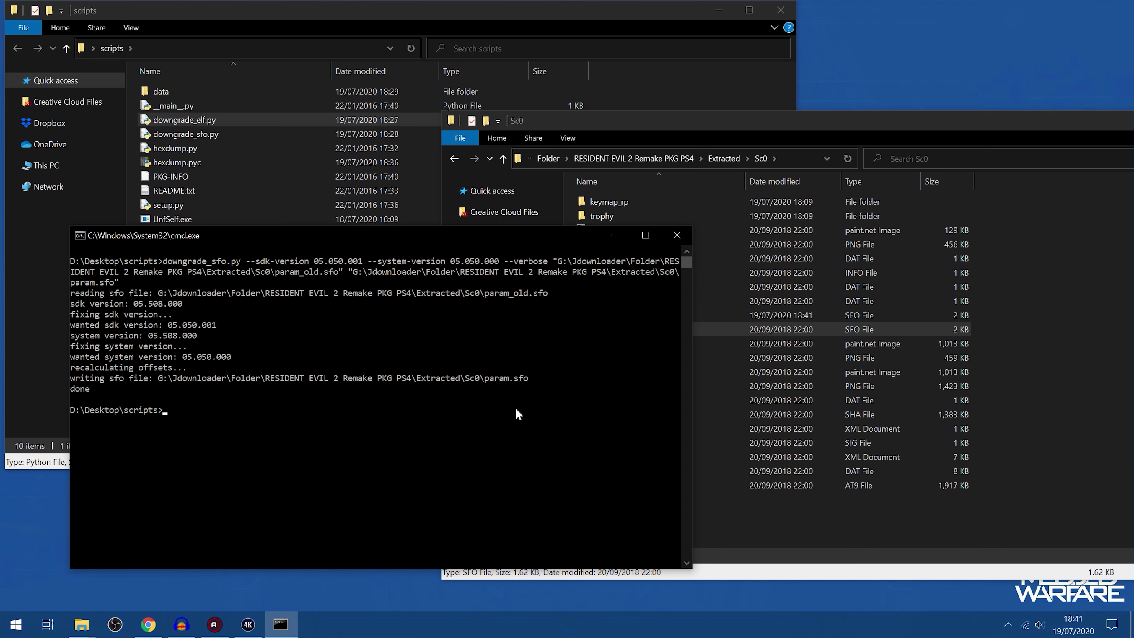
Close the command prompt and open the sce_module folder inside Image0
{"action": "left_click", "coordinate": [677, 235]}
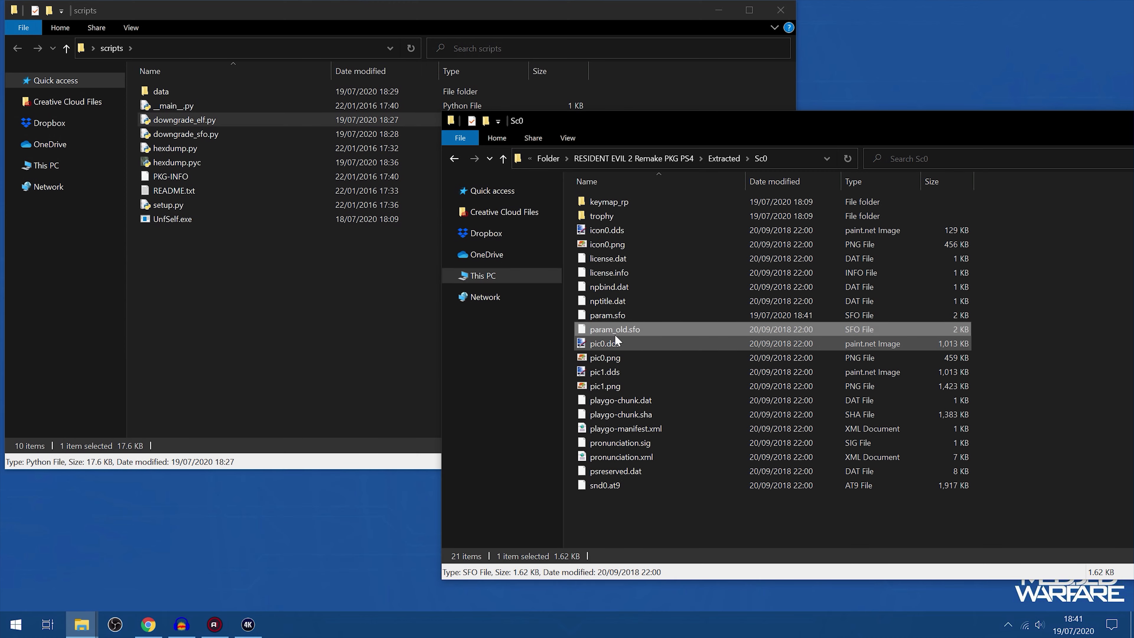
{"action": "left_click", "coordinate": [608, 315]}
{"action": "left_click", "coordinate": [277, 335]}
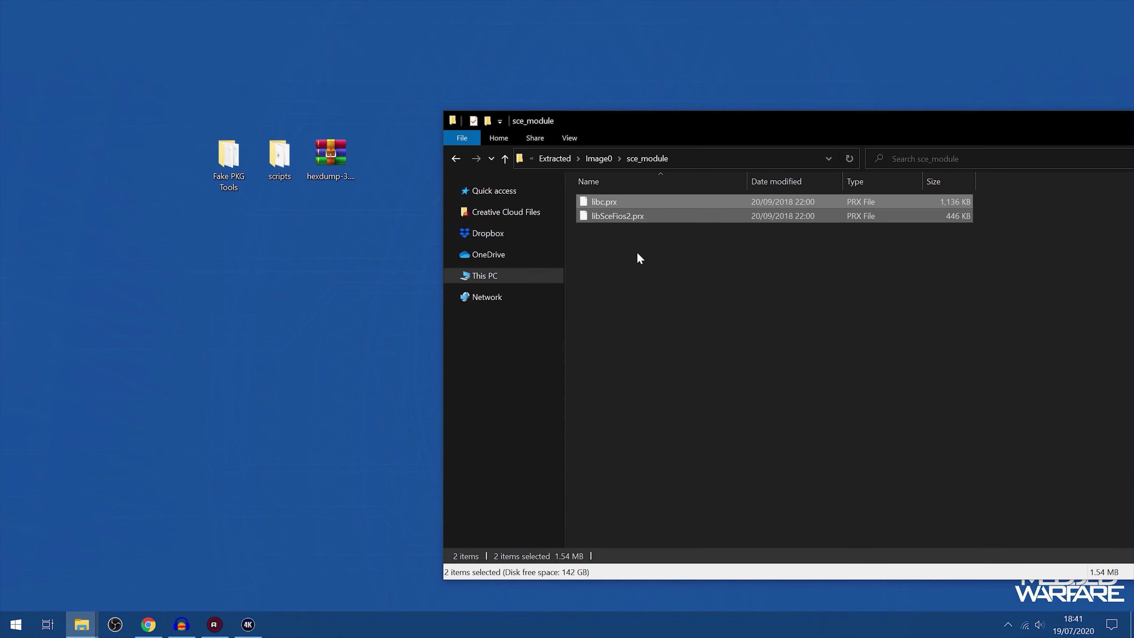
{"action": "key", "text": "alt+Left"}
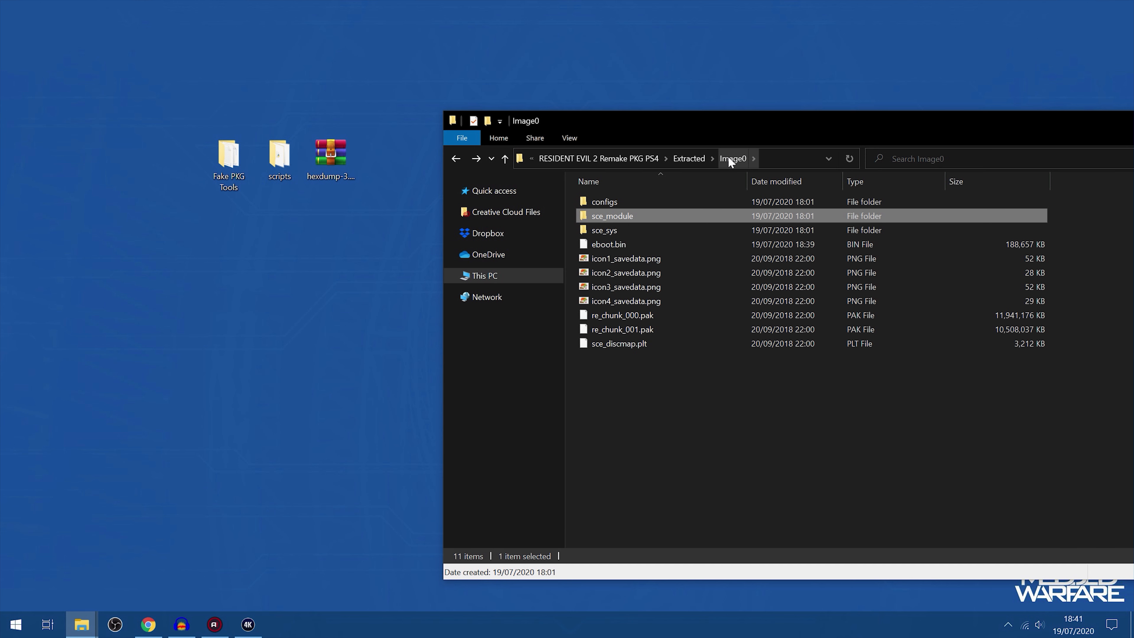
{"action": "double_click", "coordinate": [615, 215]}
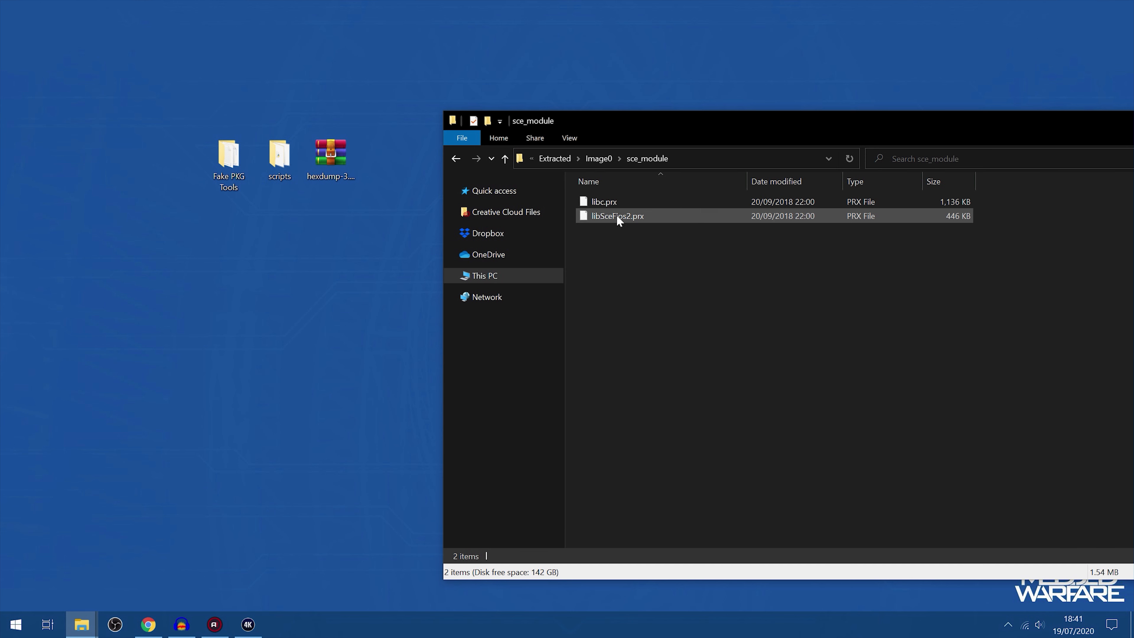
{"action": "left_click_drag", "start_coordinate": [622, 255], "coordinate": [665, 181]}
{"action": "left_click_drag", "start_coordinate": [630, 262], "coordinate": [666, 195]}
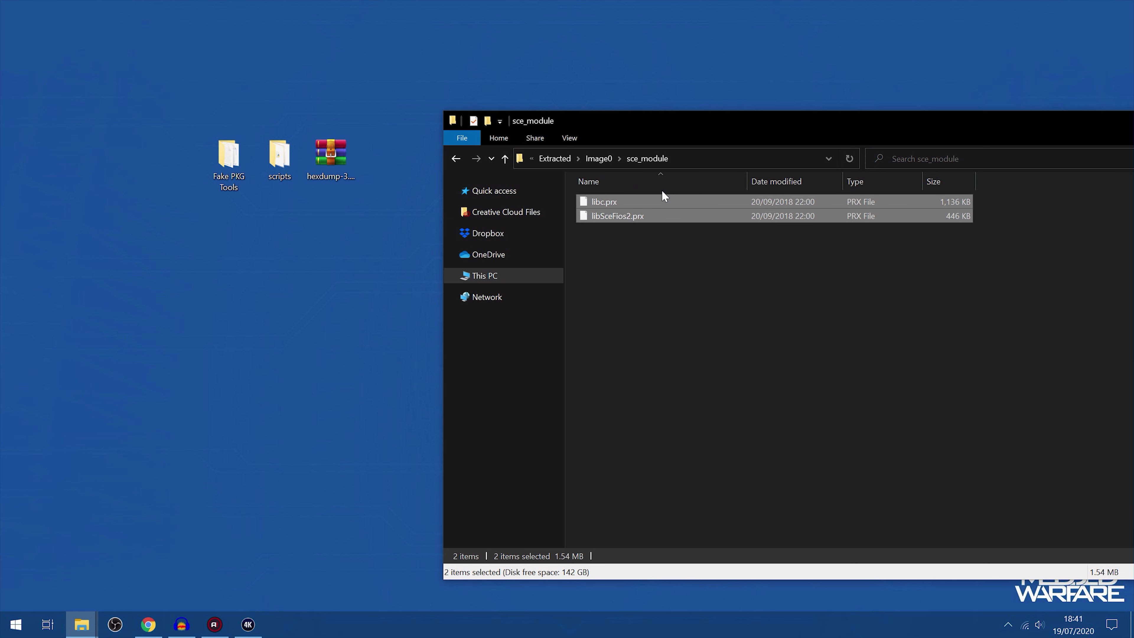
{"action": "left_click_drag", "start_coordinate": [651, 252], "coordinate": [780, 166]}
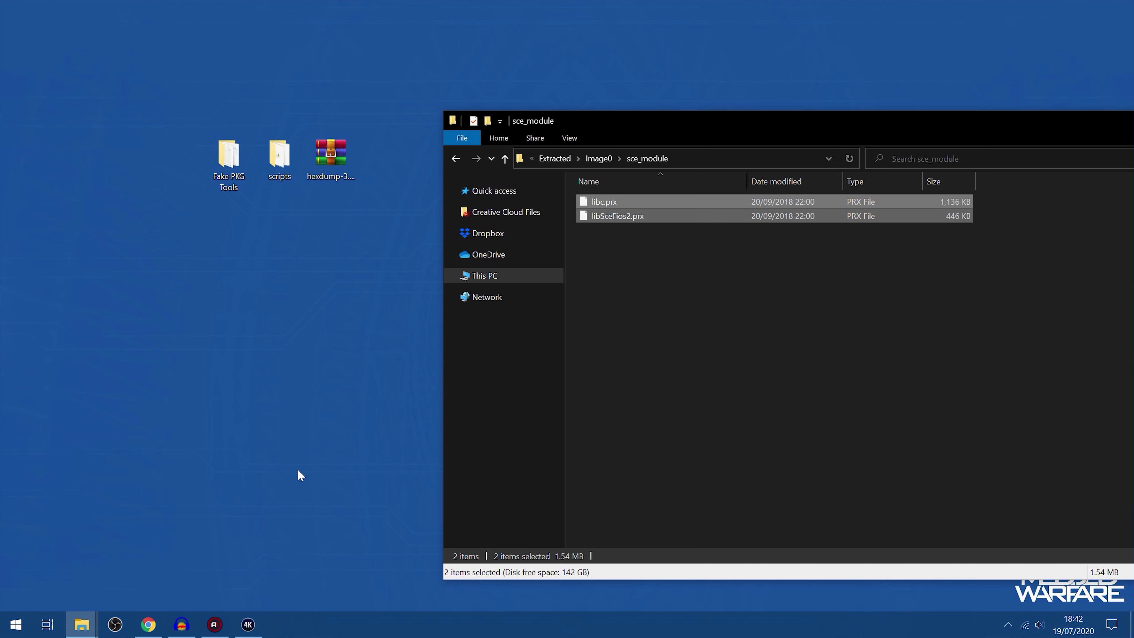
{"action": "left_click_drag", "start_coordinate": [652, 275], "coordinate": [639, 166]}
Launch the HxD hex editor and place its window beside the sce_module folder
{"action": "left_click", "coordinate": [15, 624]}
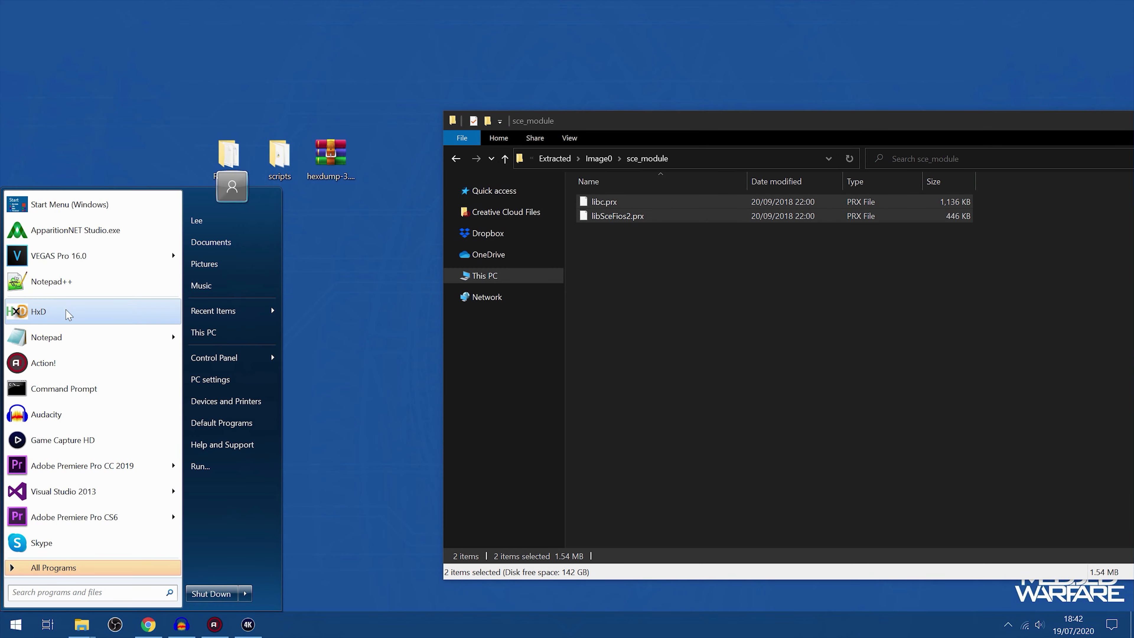
{"action": "left_click", "coordinate": [67, 305]}
{"action": "left_click_drag", "start_coordinate": [488, 39], "coordinate": [432, 23]}
{"action": "left_click_drag", "start_coordinate": [41, 13], "coordinate": [154, 127]}
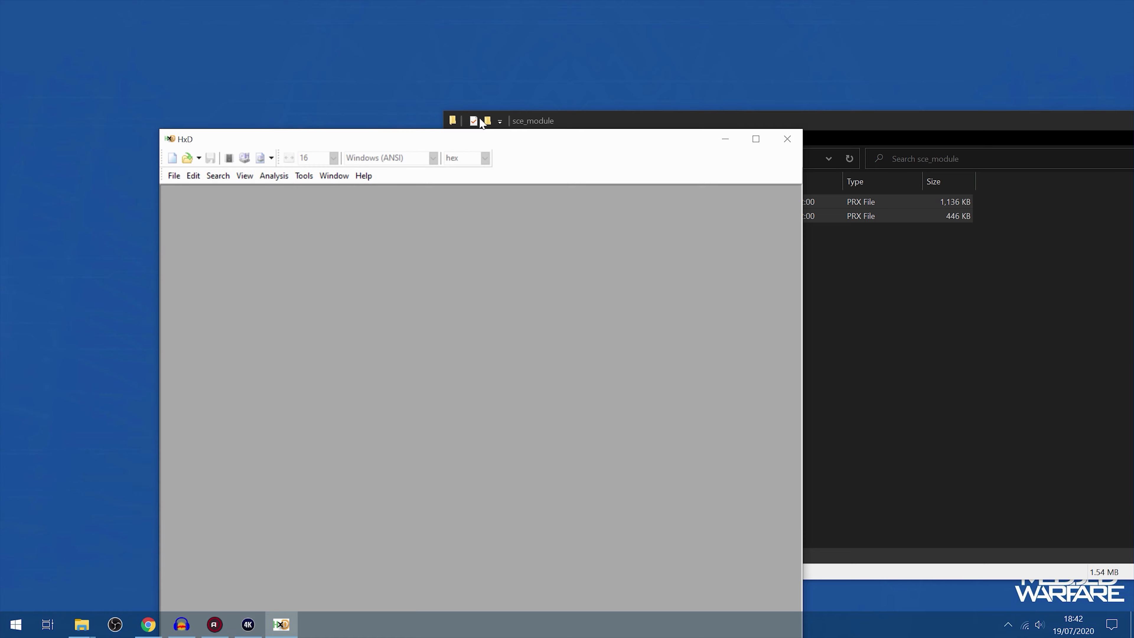
{"action": "left_click_drag", "start_coordinate": [509, 138], "coordinate": [401, 61]}
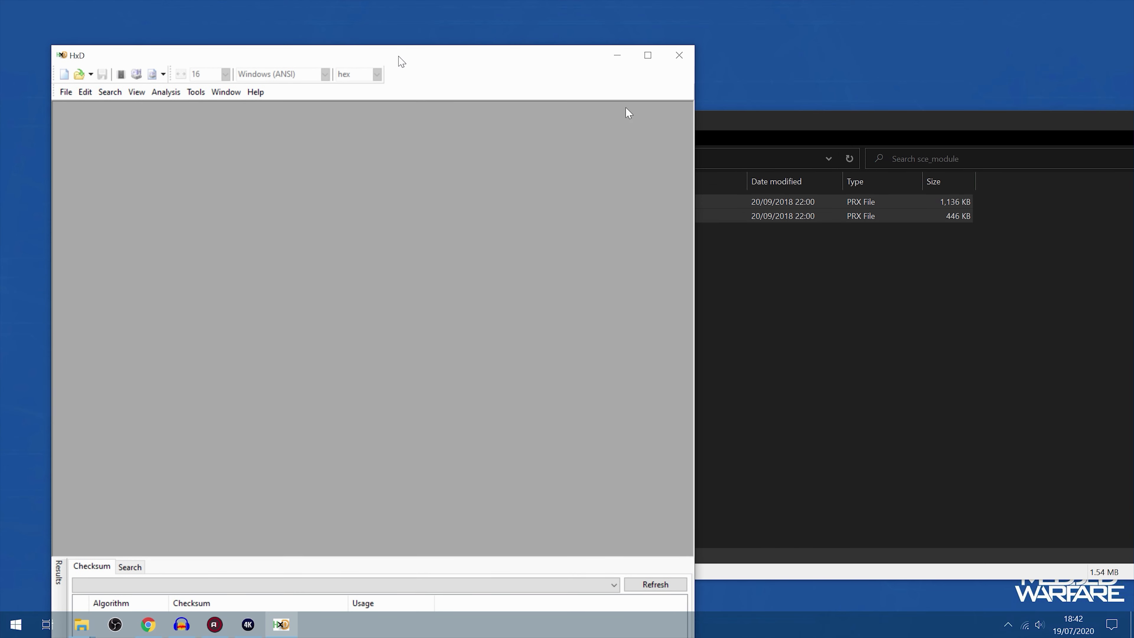
Shift the sce_module folder window clear of the hex editor and open libc.prx in HxD
{"action": "left_click", "coordinate": [706, 491]}
{"action": "left_click_drag", "start_coordinate": [652, 115], "coordinate": [694, 109]}
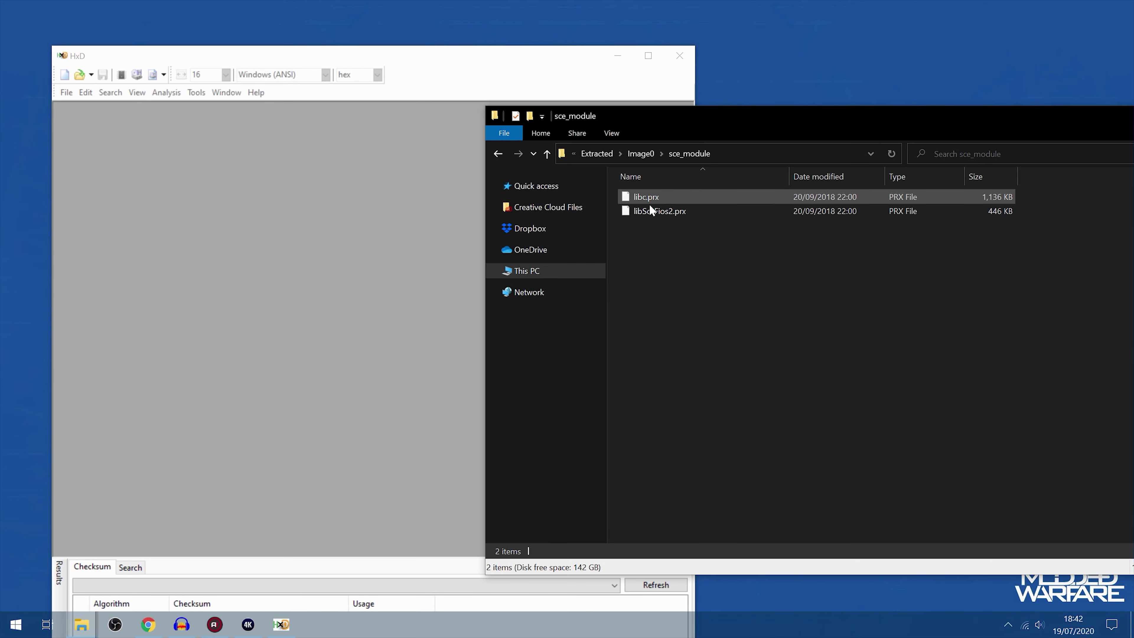
{"action": "left_click_drag", "start_coordinate": [648, 203], "coordinate": [352, 188]}
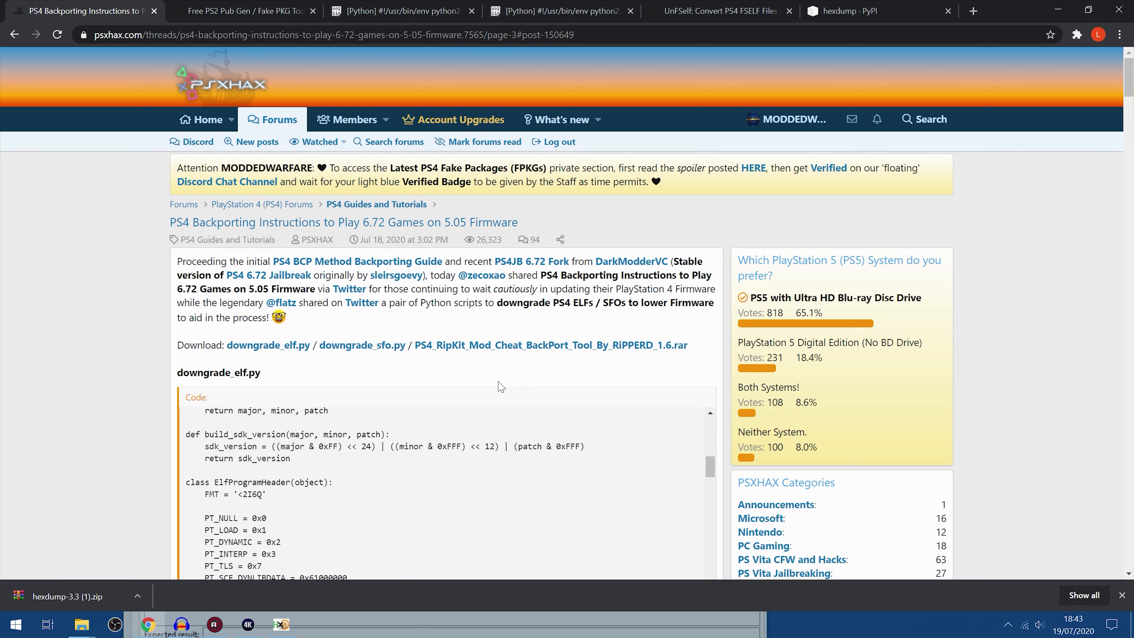
{"action": "scroll", "coordinate": [500, 387], "scroll_direction": "down", "scroll_amount": 20}
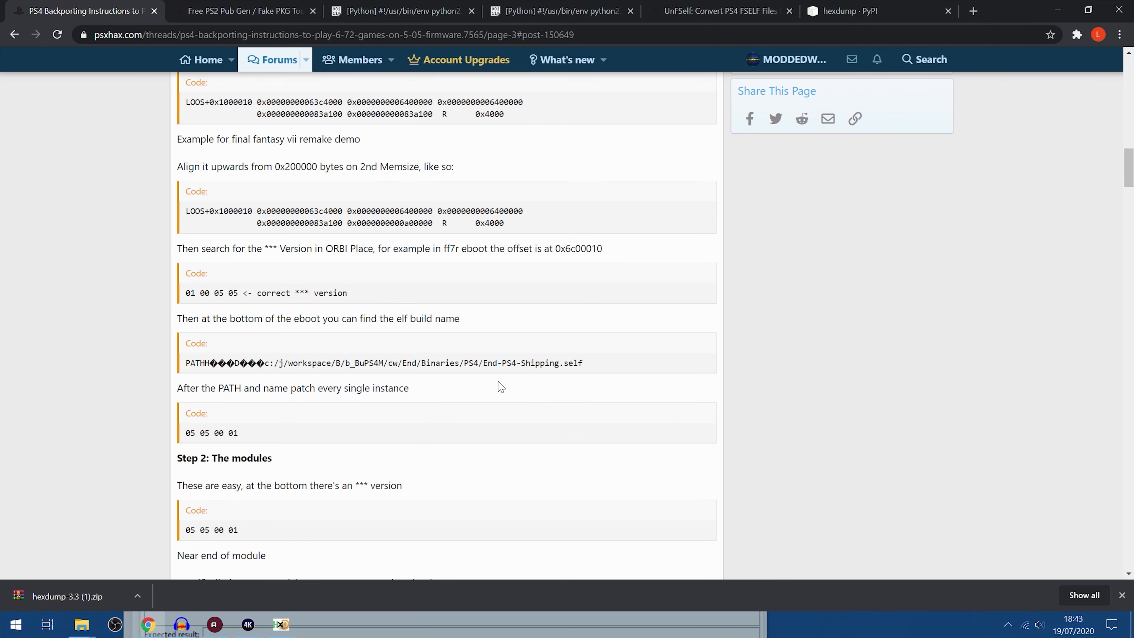
{"action": "scroll", "coordinate": [501, 386], "scroll_direction": "down", "scroll_amount": 6}
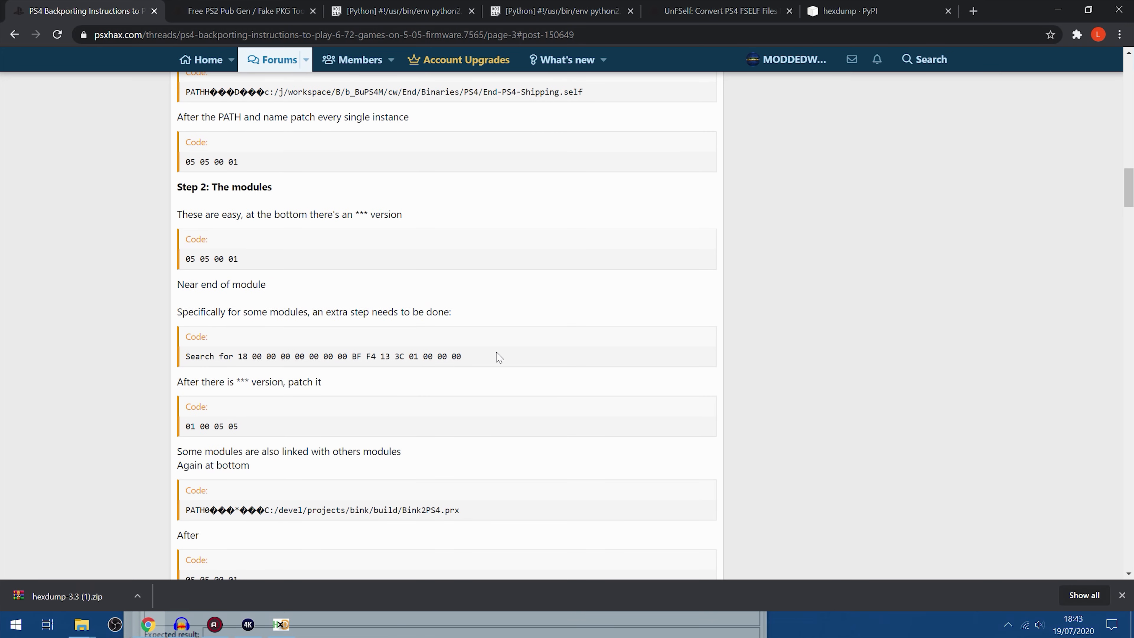
{"action": "left_click_drag", "start_coordinate": [499, 357], "coordinate": [238, 356]}
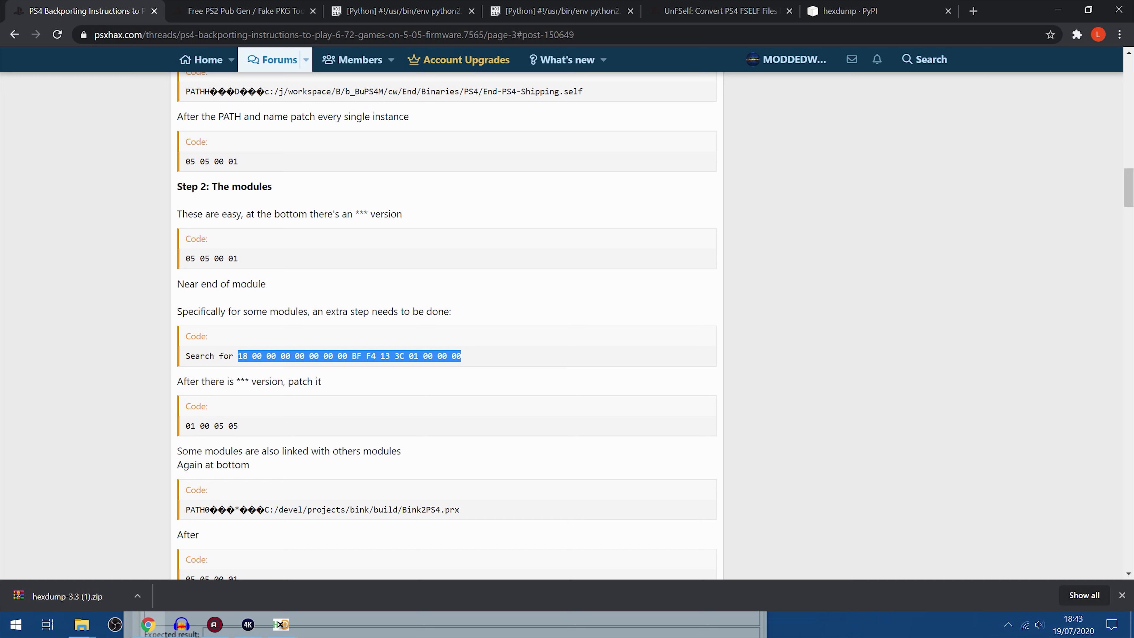
{"action": "right_click", "coordinate": [290, 359]}
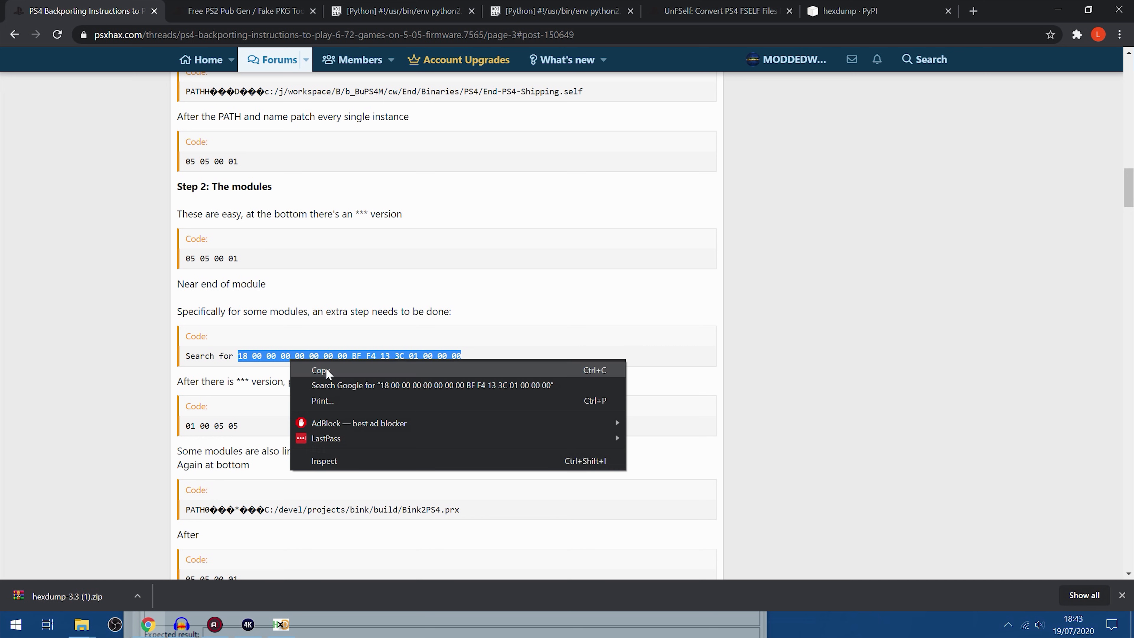
{"action": "left_click", "coordinate": [325, 369]}
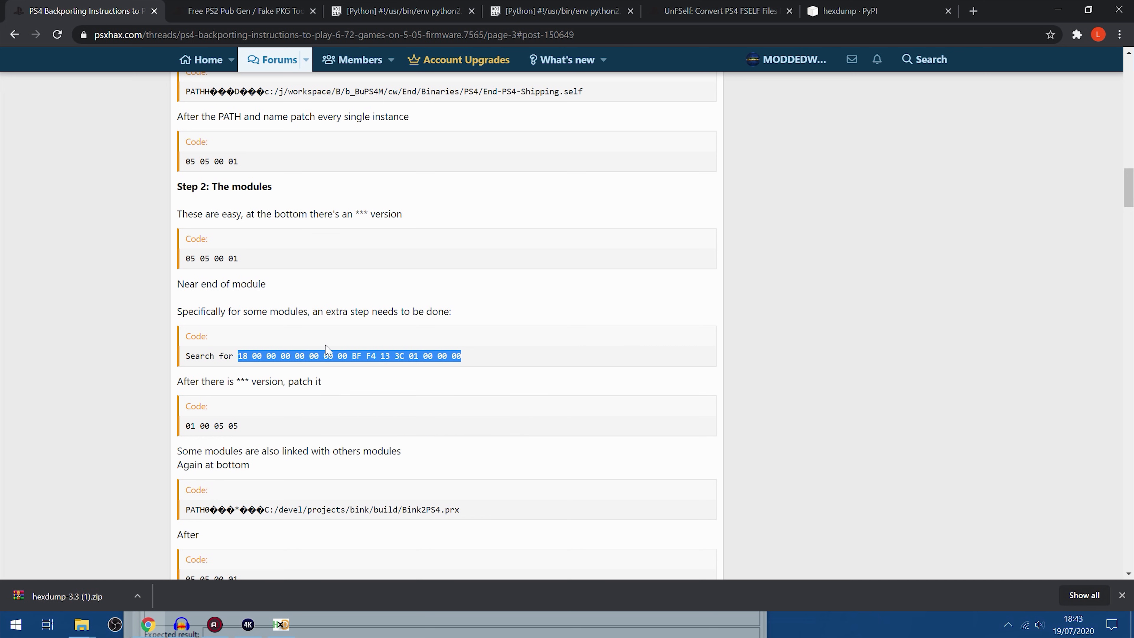
{"action": "left_click", "coordinate": [1058, 10]}
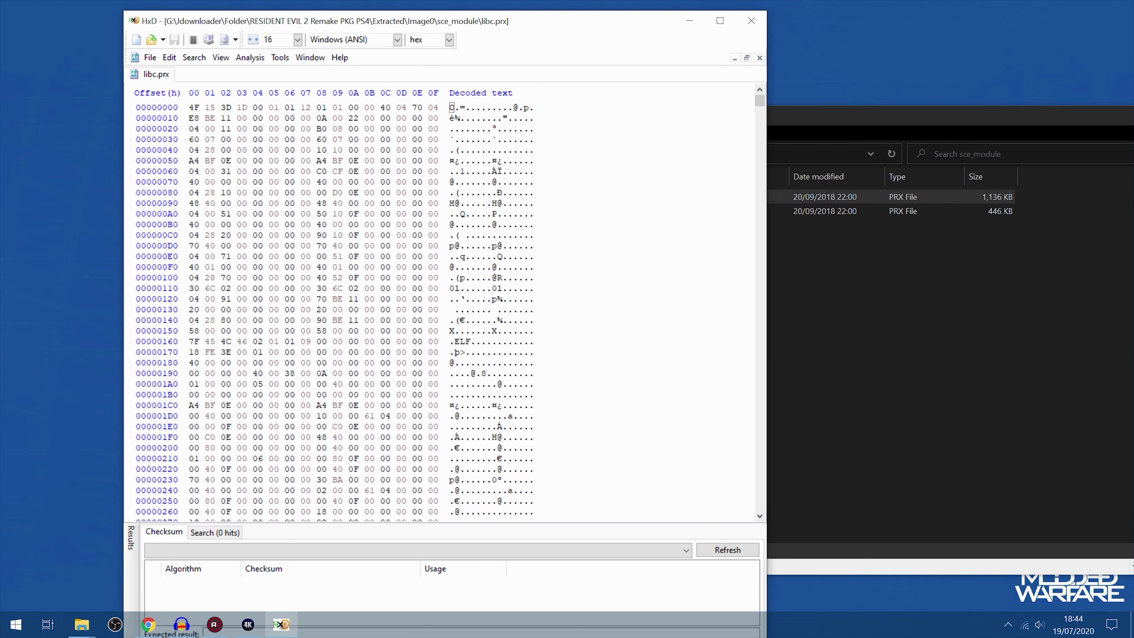
{"action": "key", "text": "ctrl+f"}
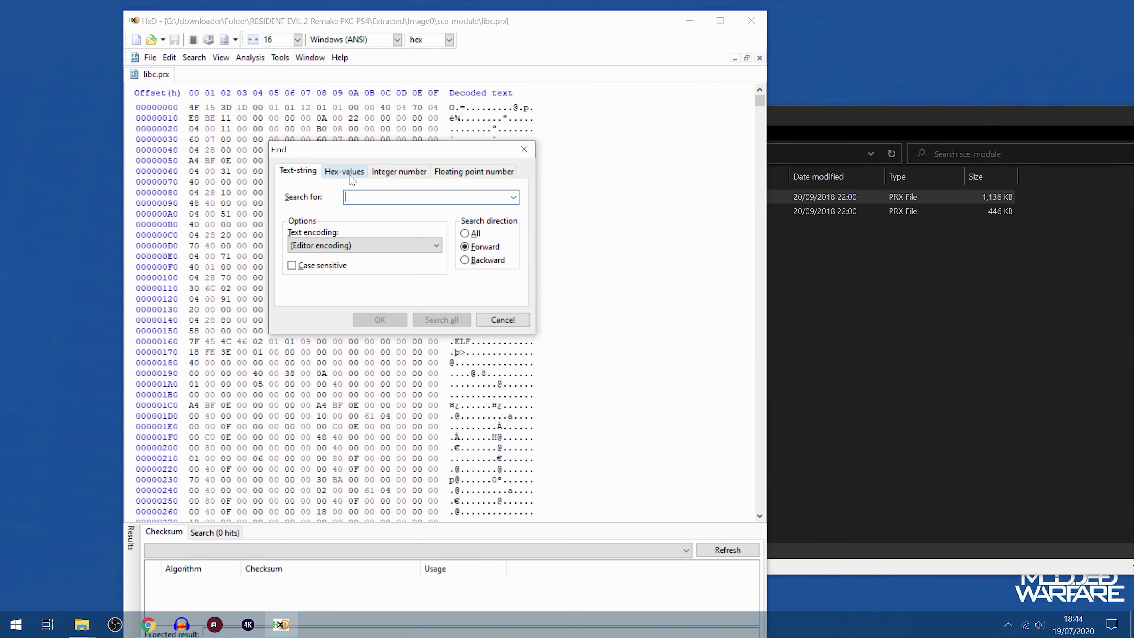
{"action": "left_click", "coordinate": [349, 175]}
{"action": "key", "text": "ctrl+v"}
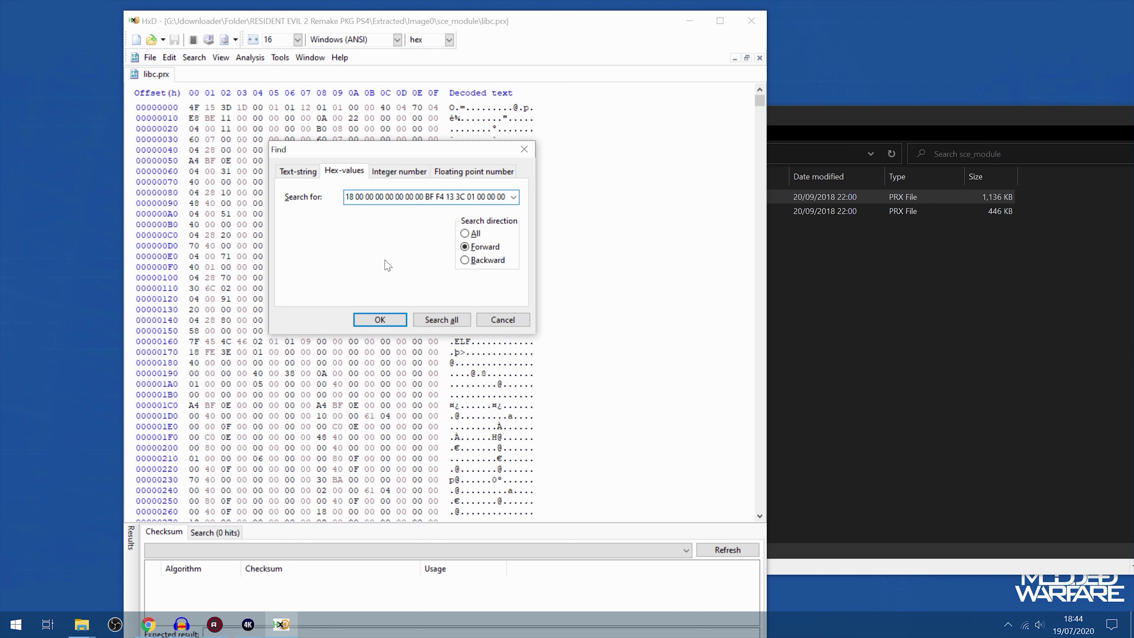
{"action": "left_click", "coordinate": [380, 320]}
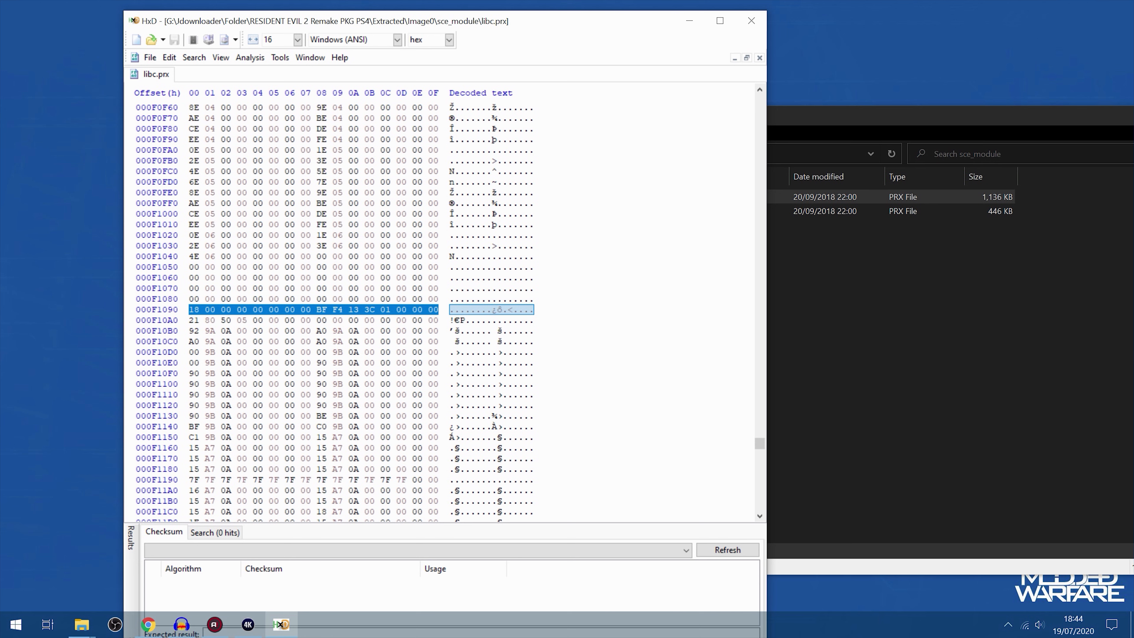
{"action": "scroll", "coordinate": [345, 309], "scroll_direction": "down", "scroll_amount": 1}
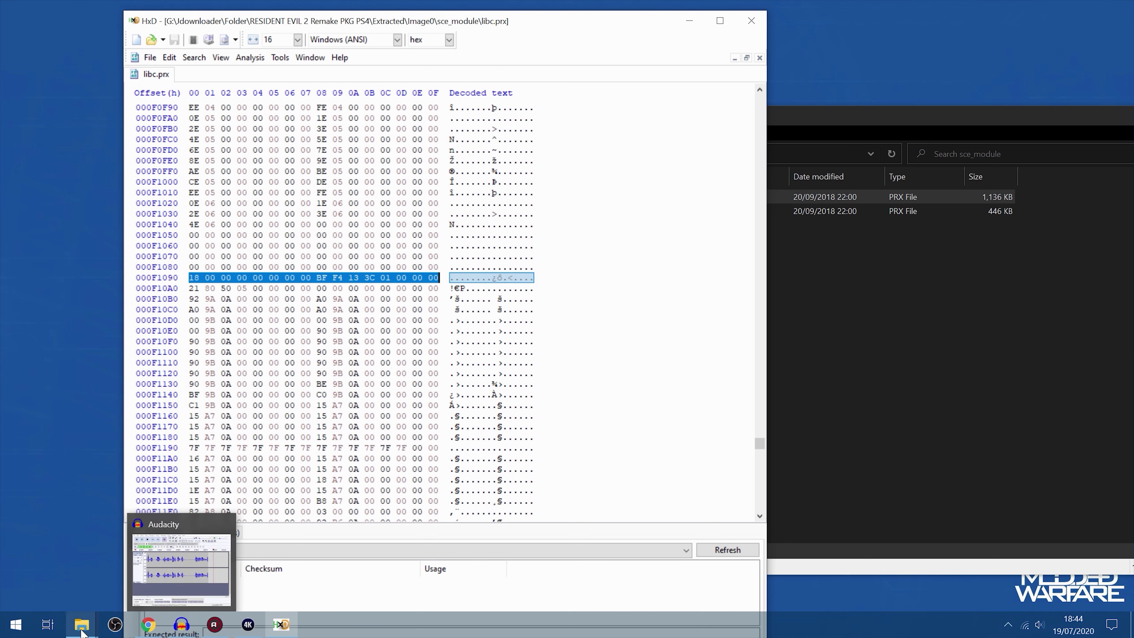
Check the modules patch in the browser's backporting guide and overwrite the first two bytes at offset 000F10A0 in libc.prx with 01 00
{"action": "left_click", "coordinate": [148, 624]}
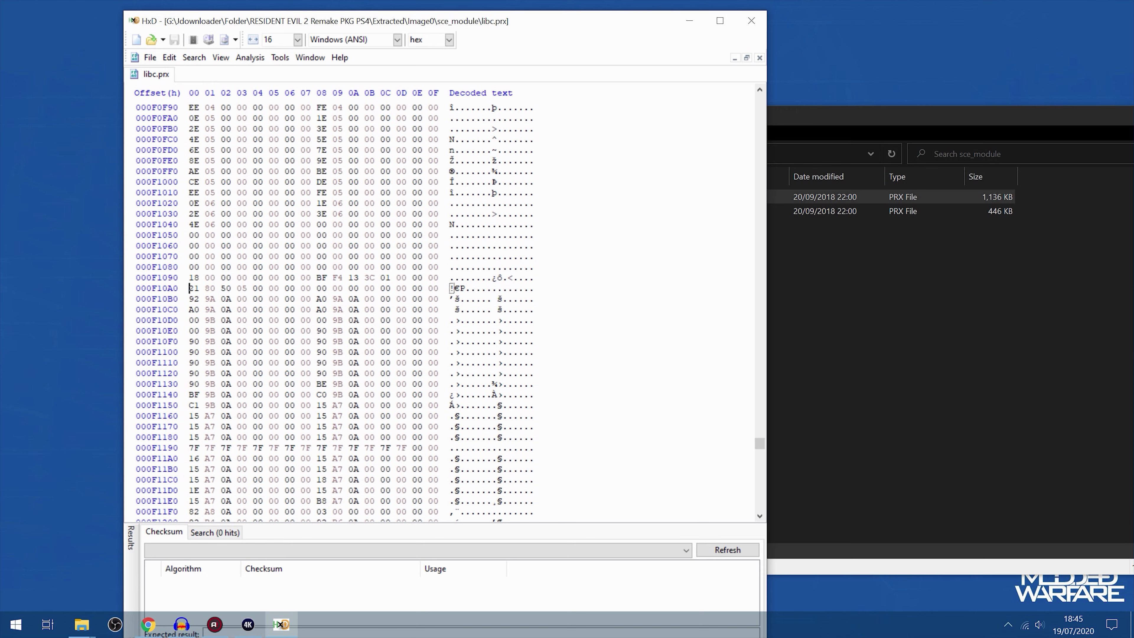
{"action": "left_click_drag", "start_coordinate": [190, 289], "coordinate": [245, 288]}
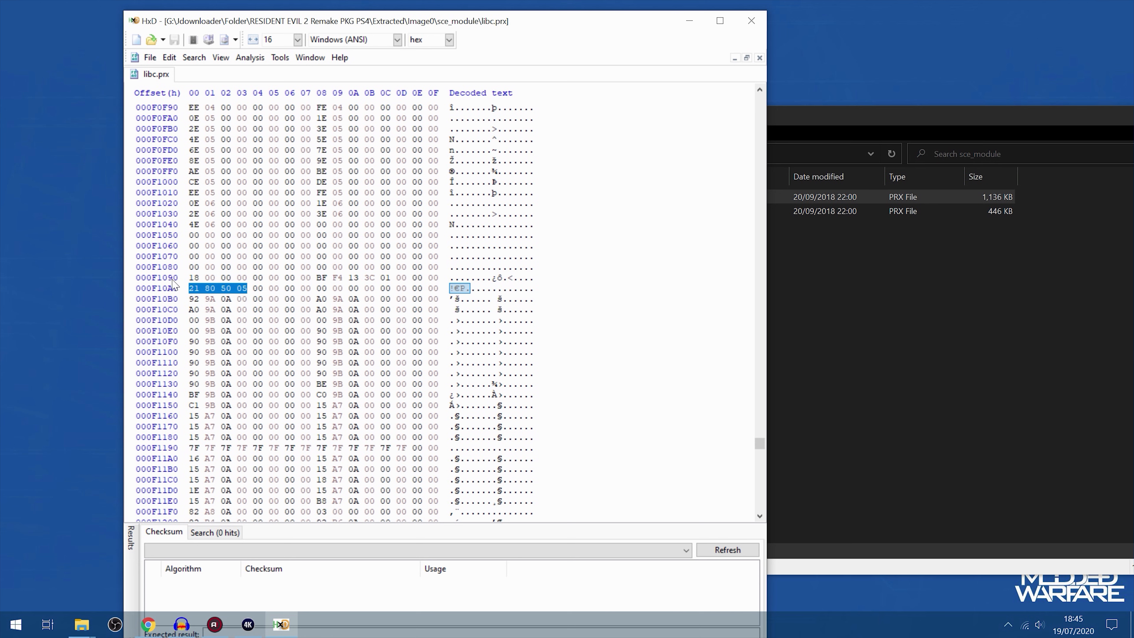
{"action": "left_click_drag", "start_coordinate": [190, 277], "coordinate": [435, 277]}
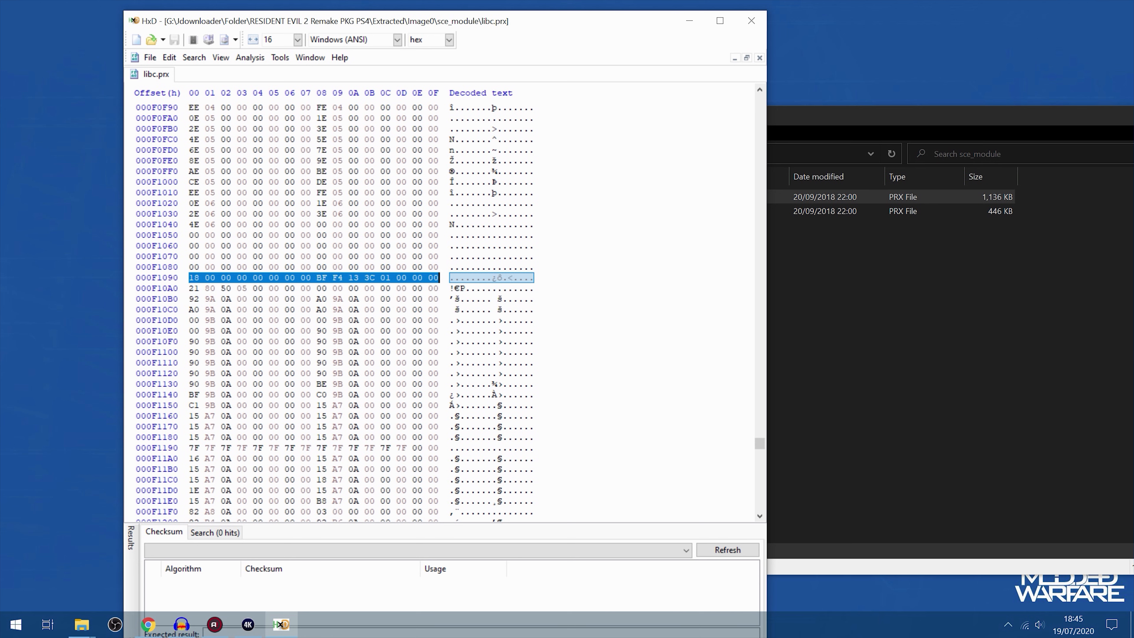
{"action": "left_click_drag", "start_coordinate": [190, 288], "coordinate": [248, 288]}
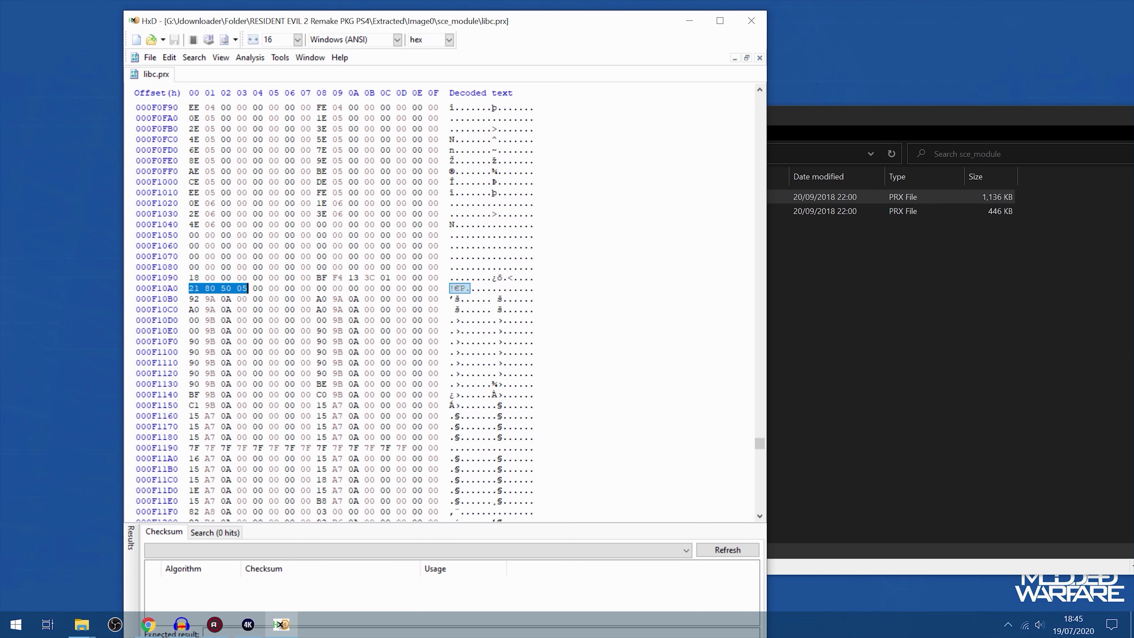
{"action": "left_click", "coordinate": [191, 289]}
{"action": "type", "text": "01 "}
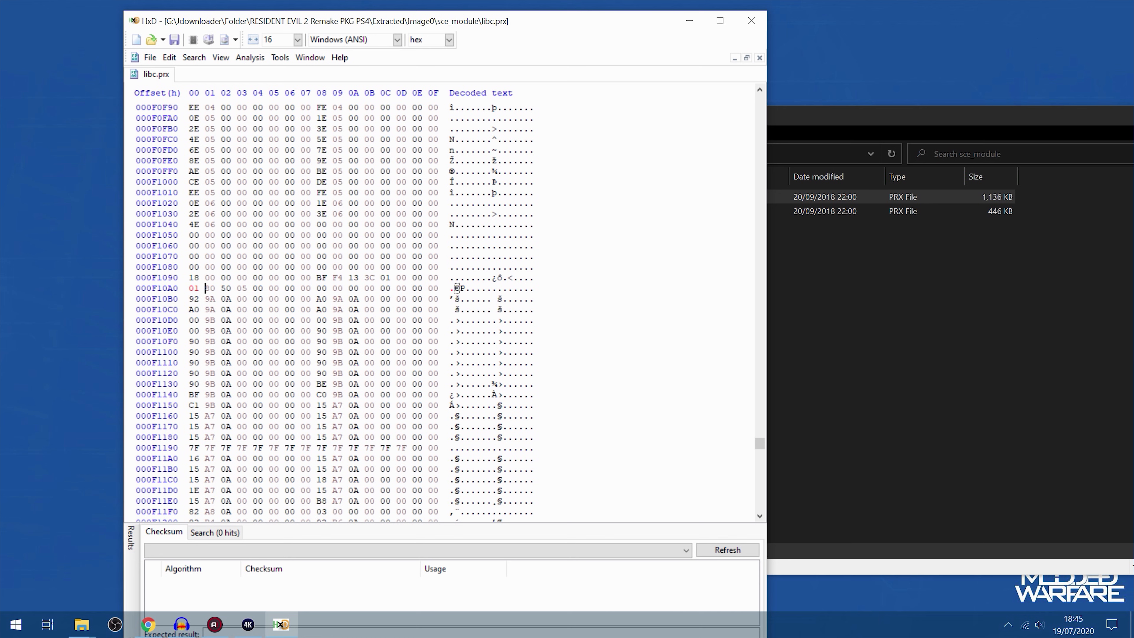
{"action": "type", "text": "00"}
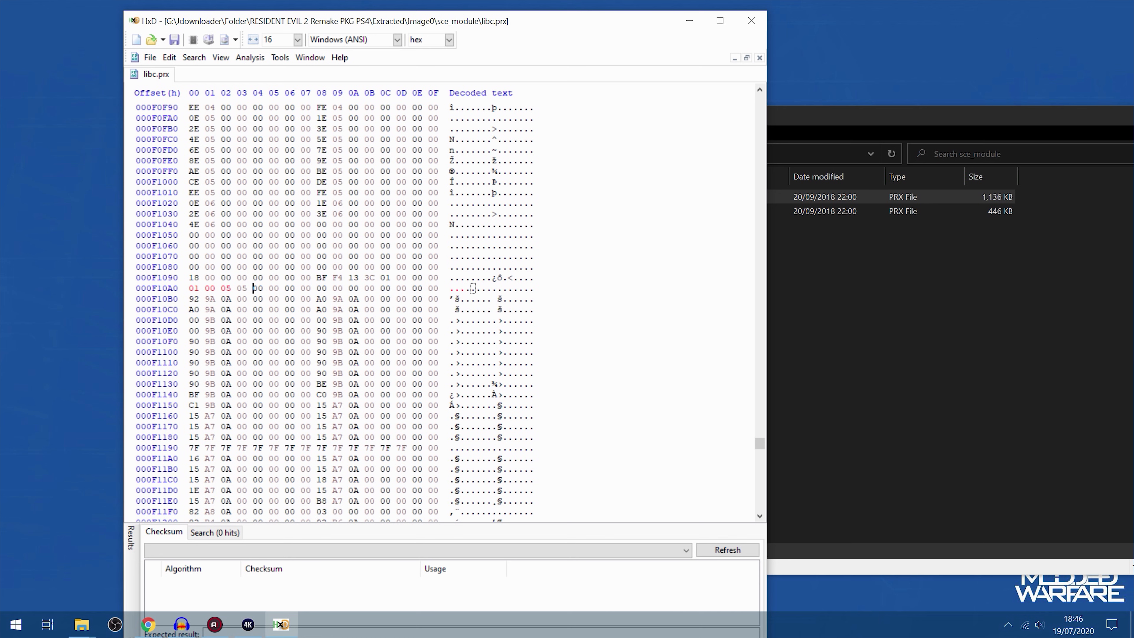
Overwrite the last four bytes at the very end of libc.prx, after the libc: text, with 05 05 00 01
{"action": "left_click_drag", "start_coordinate": [190, 289], "coordinate": [231, 288]}
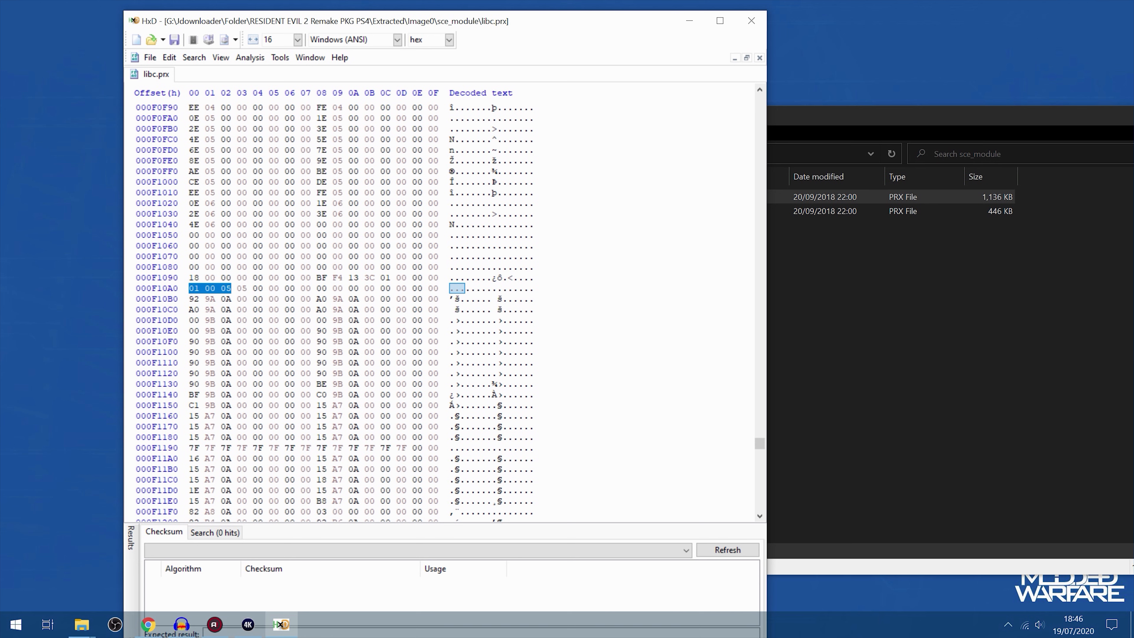
{"action": "key", "text": "shift+Right"}
{"action": "key", "text": "Right"}
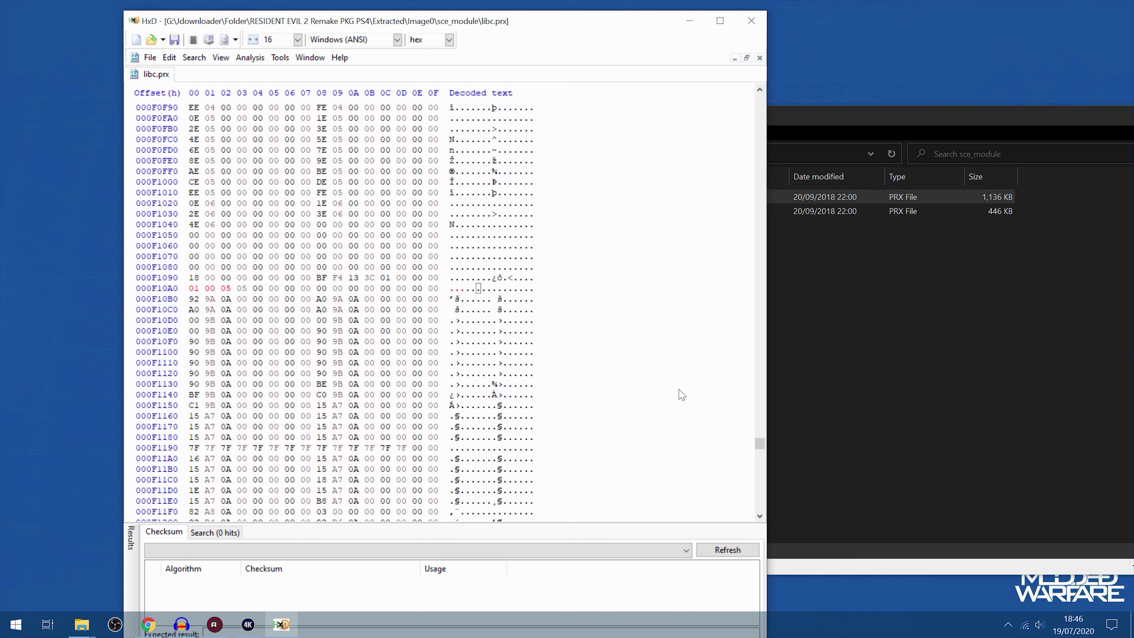
{"action": "left_click_drag", "start_coordinate": [761, 450], "coordinate": [760, 513]}
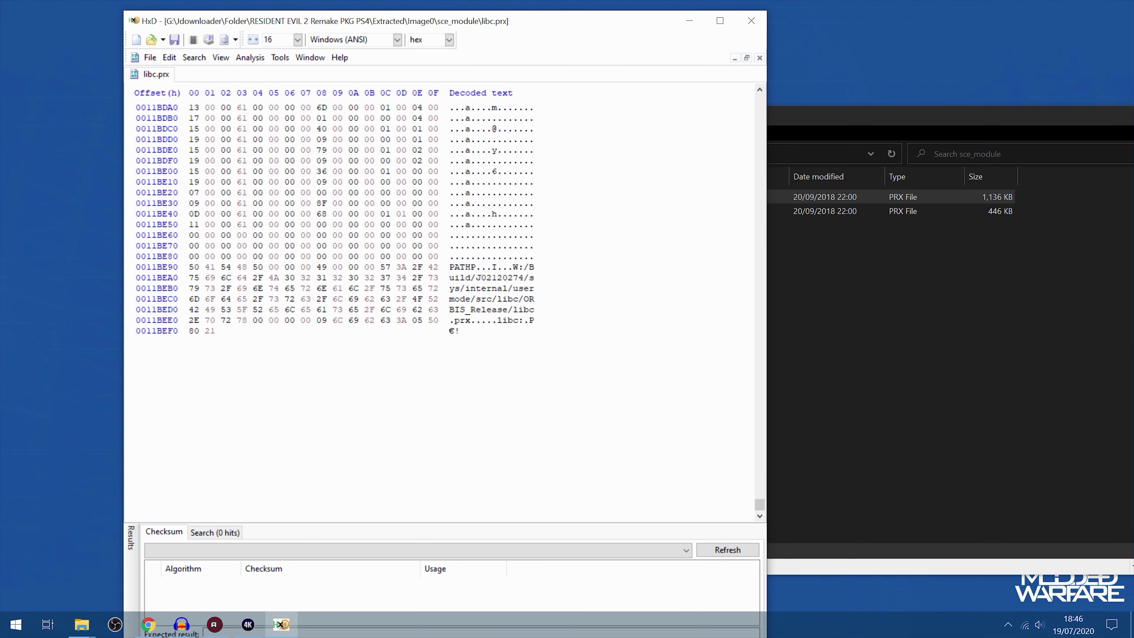
{"action": "left_click_drag", "start_coordinate": [450, 267], "coordinate": [534, 299]}
{"action": "left_click", "coordinate": [498, 320]}
{"action": "left_click_drag", "start_coordinate": [455, 321], "coordinate": [476, 320]}
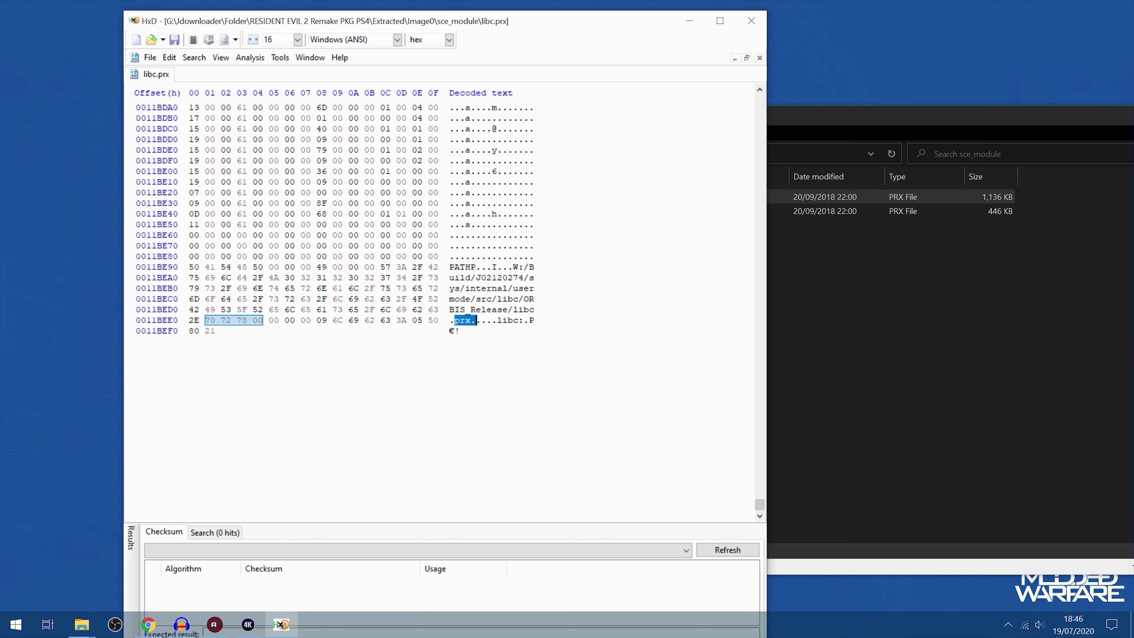
{"action": "left_click_drag", "start_coordinate": [417, 320], "coordinate": [216, 330]}
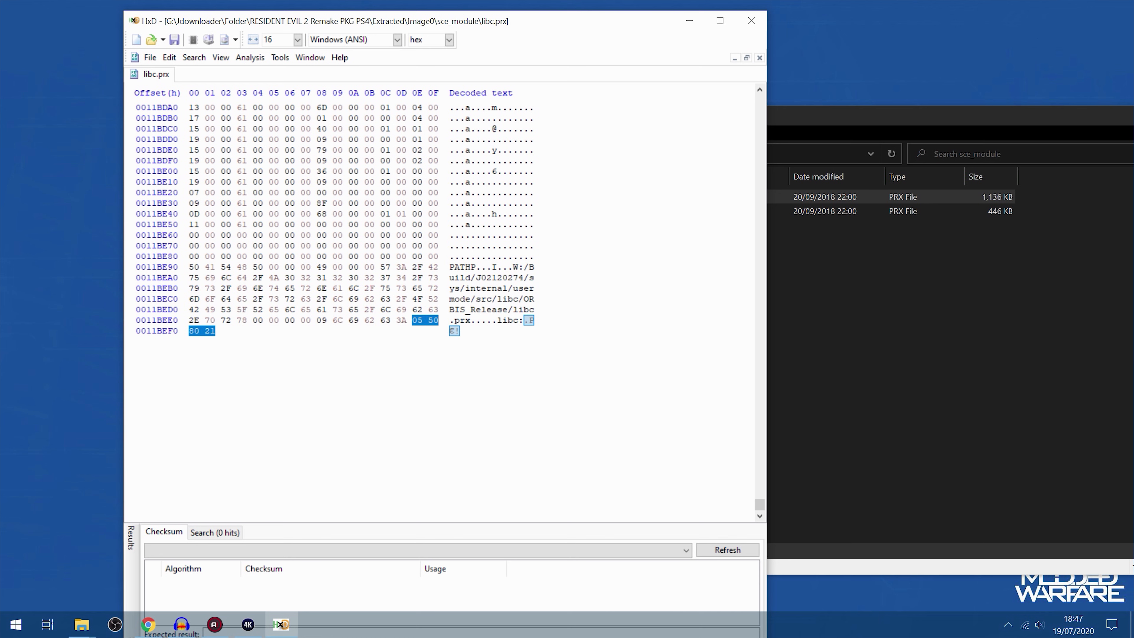
{"action": "left_click", "coordinate": [413, 320]}
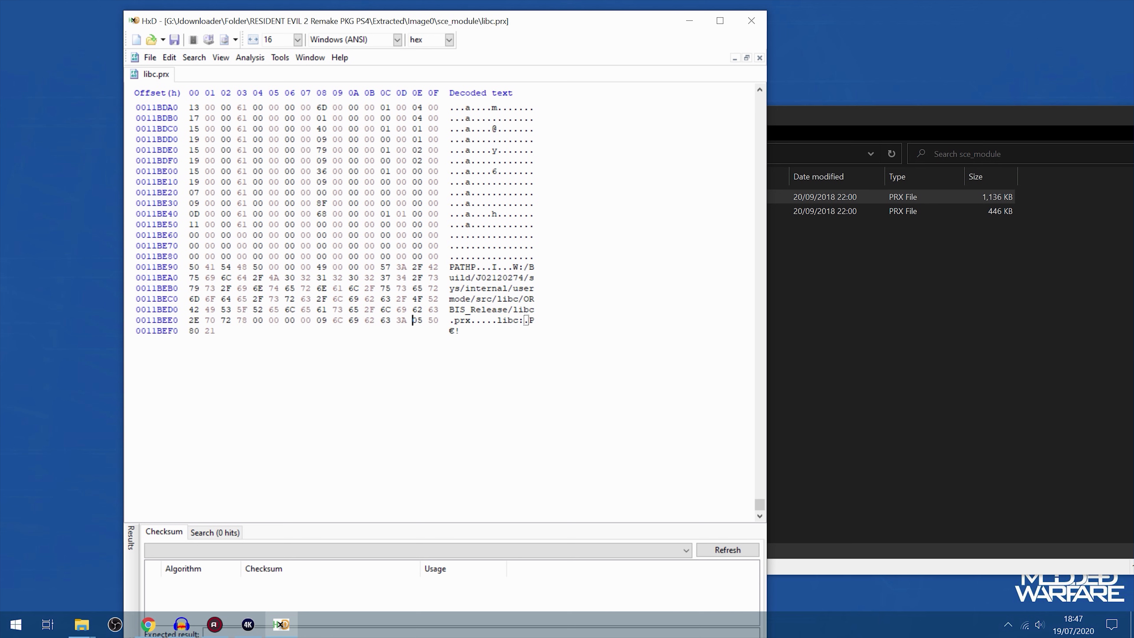
{"action": "type", "text": "05050001"}
Review the module path text and patched end bytes of libc.prx, save the file and close HxD
{"action": "left_click_drag", "start_coordinate": [450, 266], "coordinate": [535, 320]}
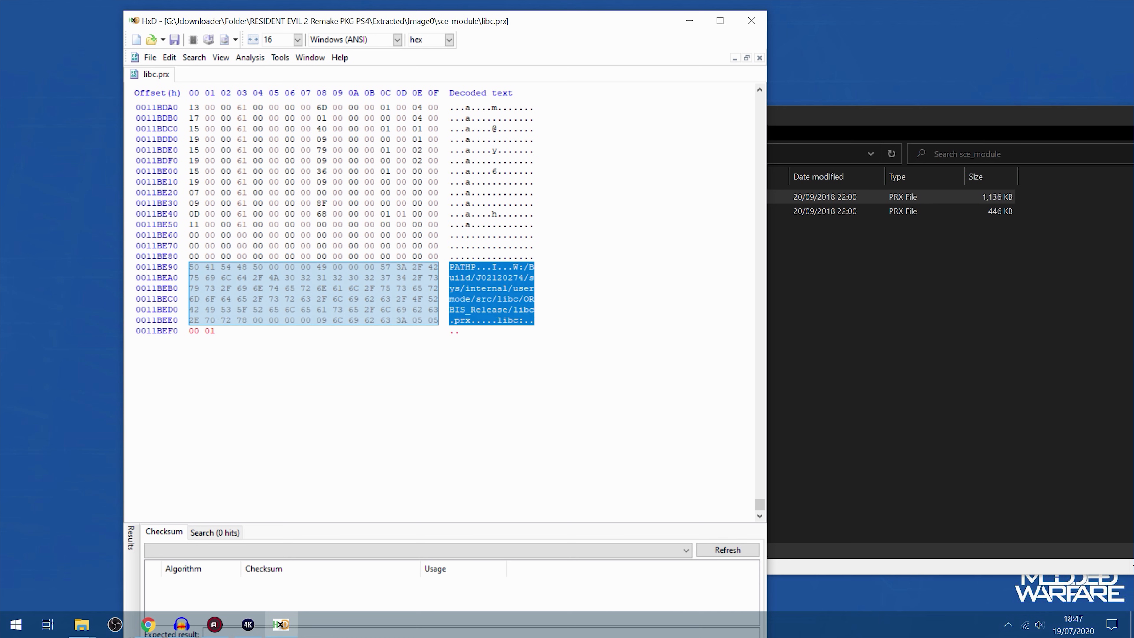
{"action": "left_click", "coordinate": [466, 267]}
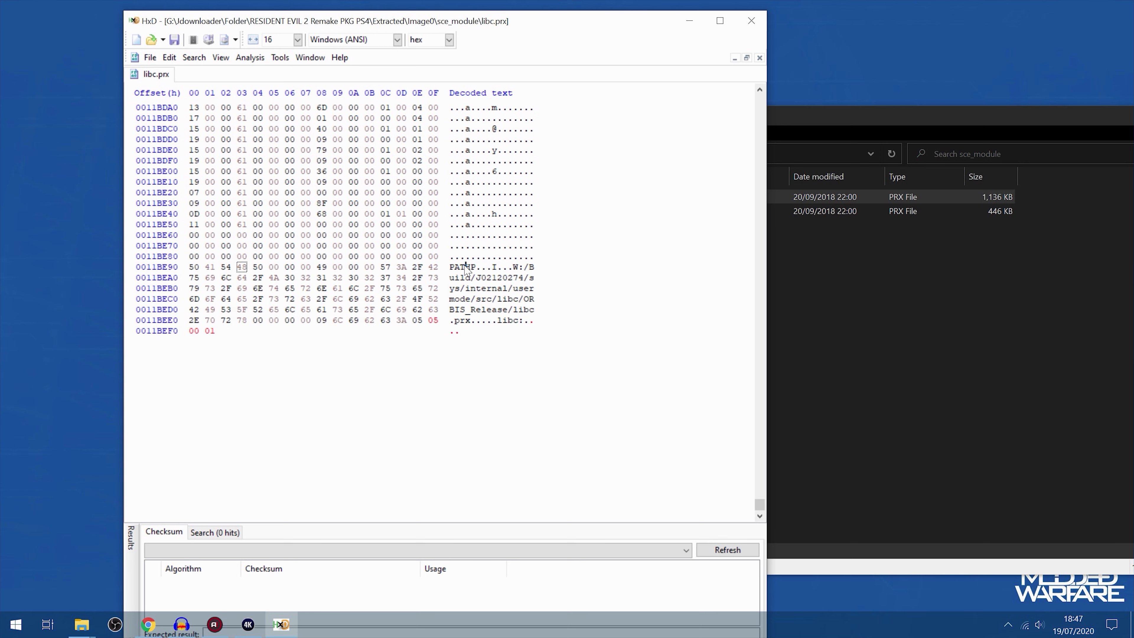
{"action": "left_click_drag", "start_coordinate": [455, 267], "coordinate": [523, 320]}
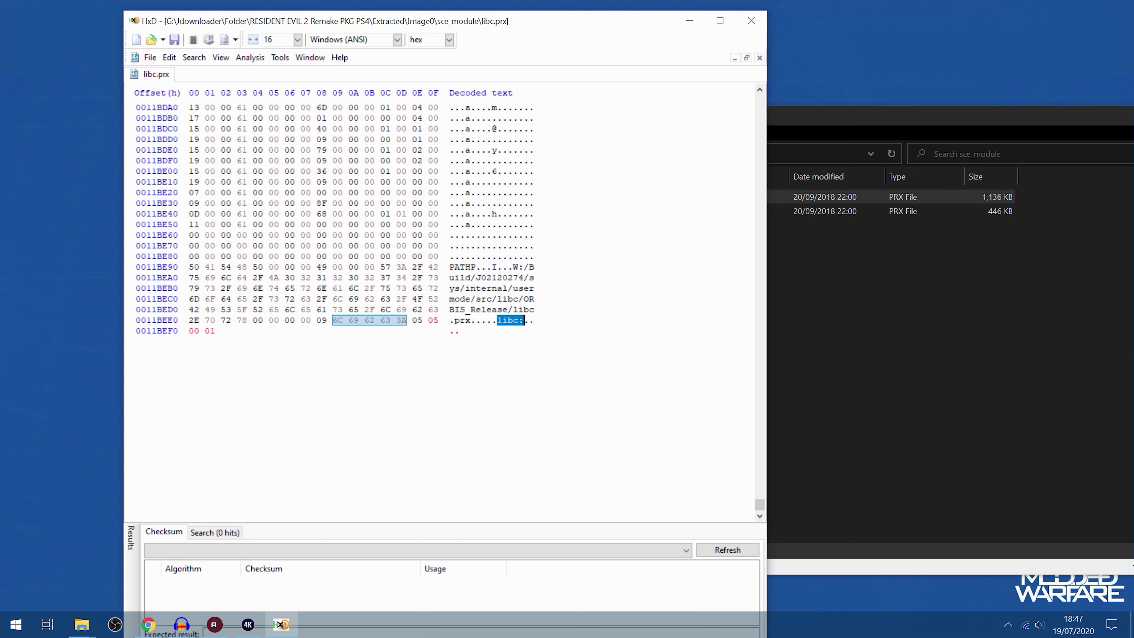
{"action": "left_click_drag", "start_coordinate": [413, 320], "coordinate": [440, 331]}
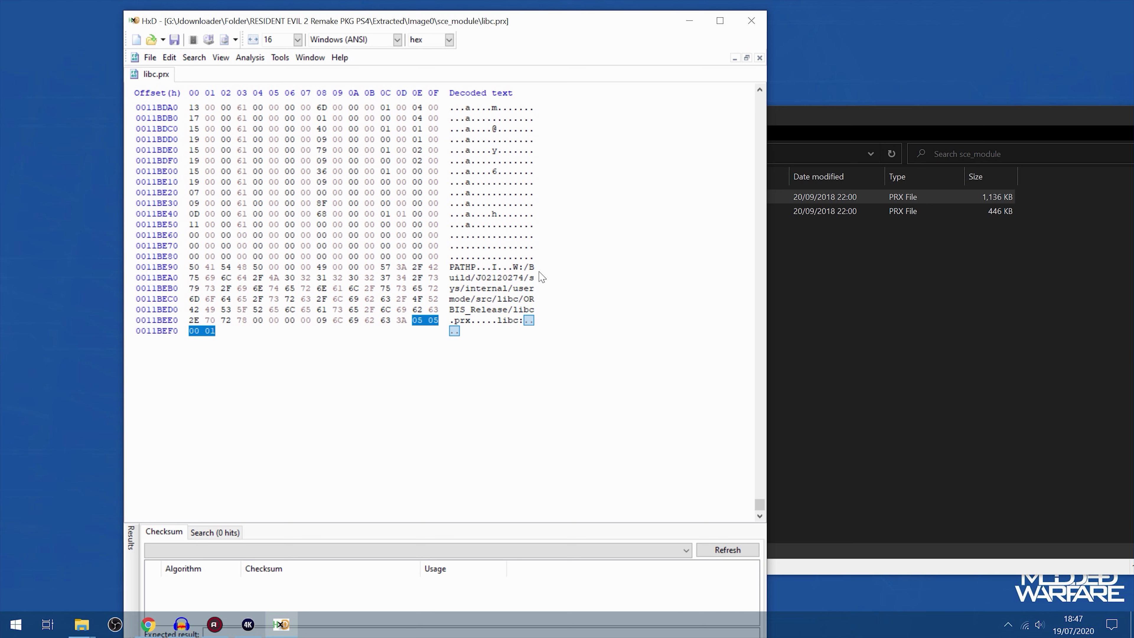
{"action": "key", "text": "ctrl+s"}
{"action": "left_click", "coordinate": [514, 320]}
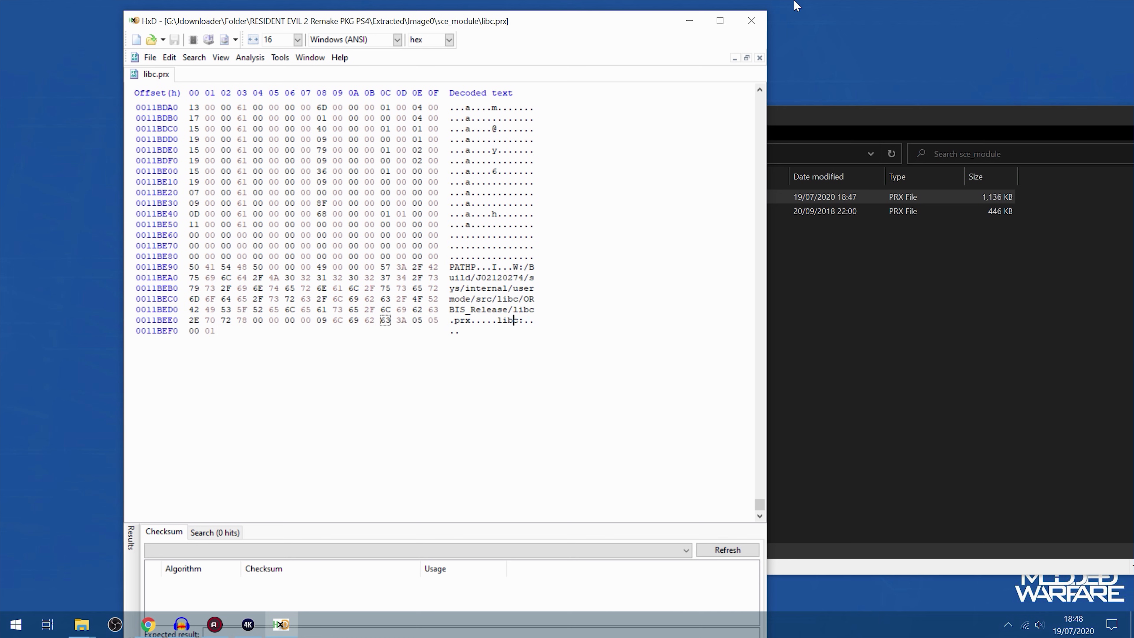
{"action": "left_click", "coordinate": [751, 20]}
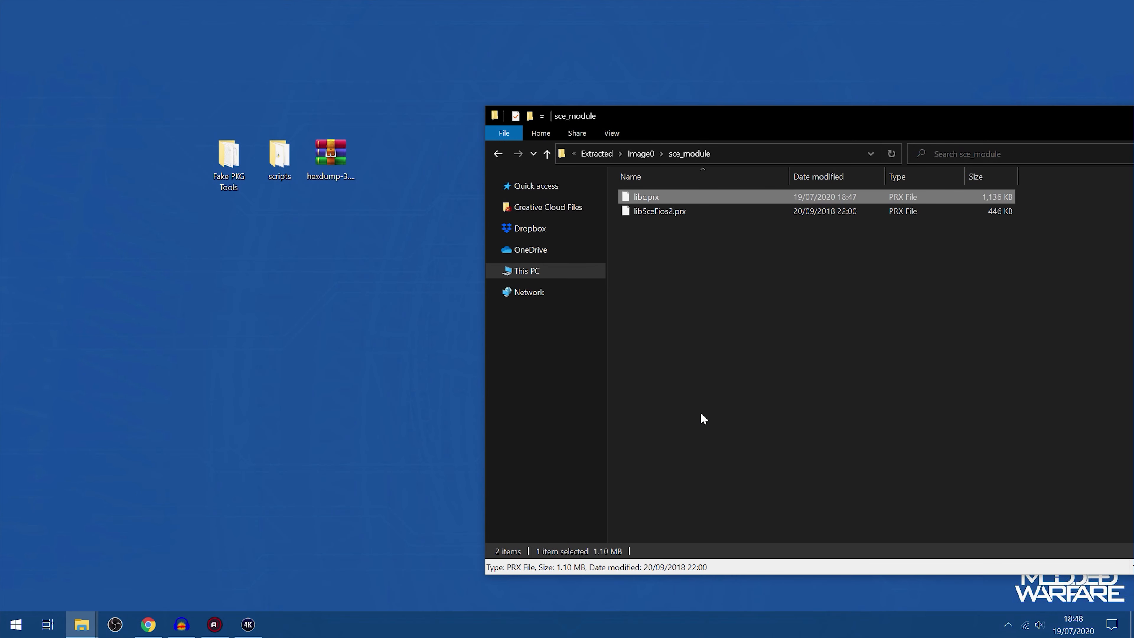
Reopen HxD and load libSceFios2.prx from the sce_module folder into it
{"action": "left_click", "coordinate": [678, 212]}
{"action": "left_click", "coordinate": [16, 625]}
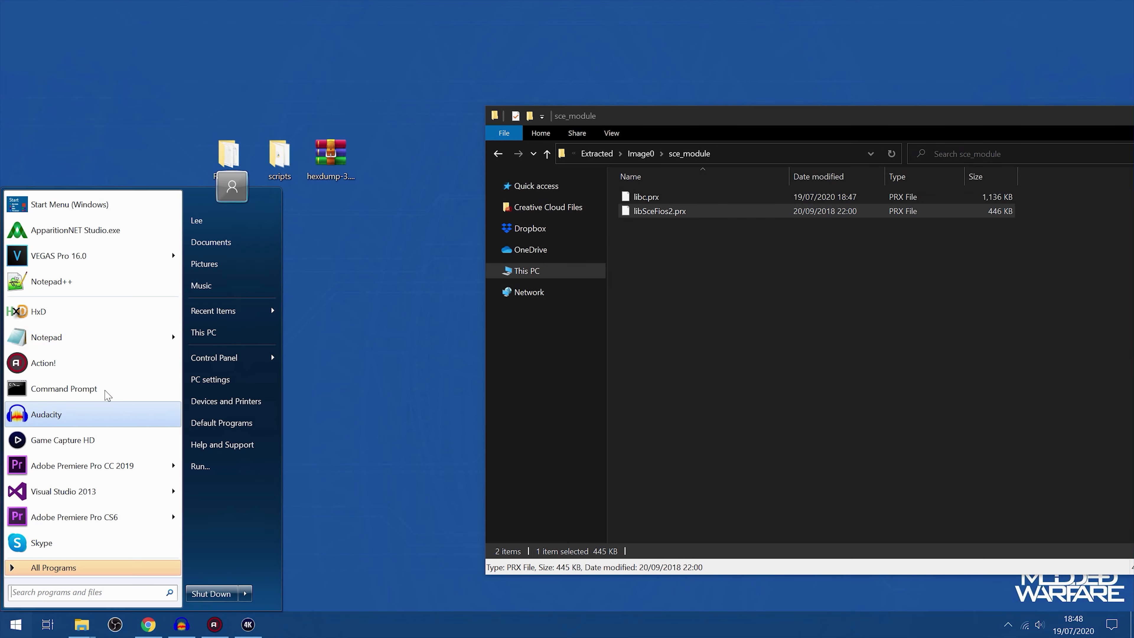
{"action": "left_click", "coordinate": [83, 315]}
{"action": "left_click", "coordinate": [752, 218]}
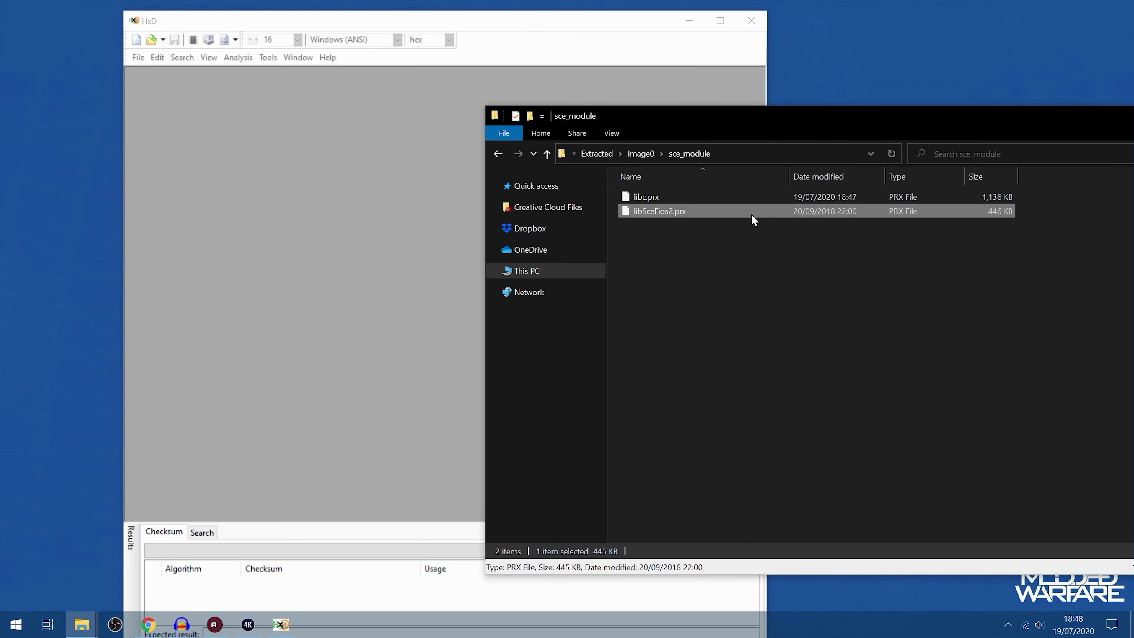
{"action": "left_click_drag", "start_coordinate": [751, 215], "coordinate": [312, 204]}
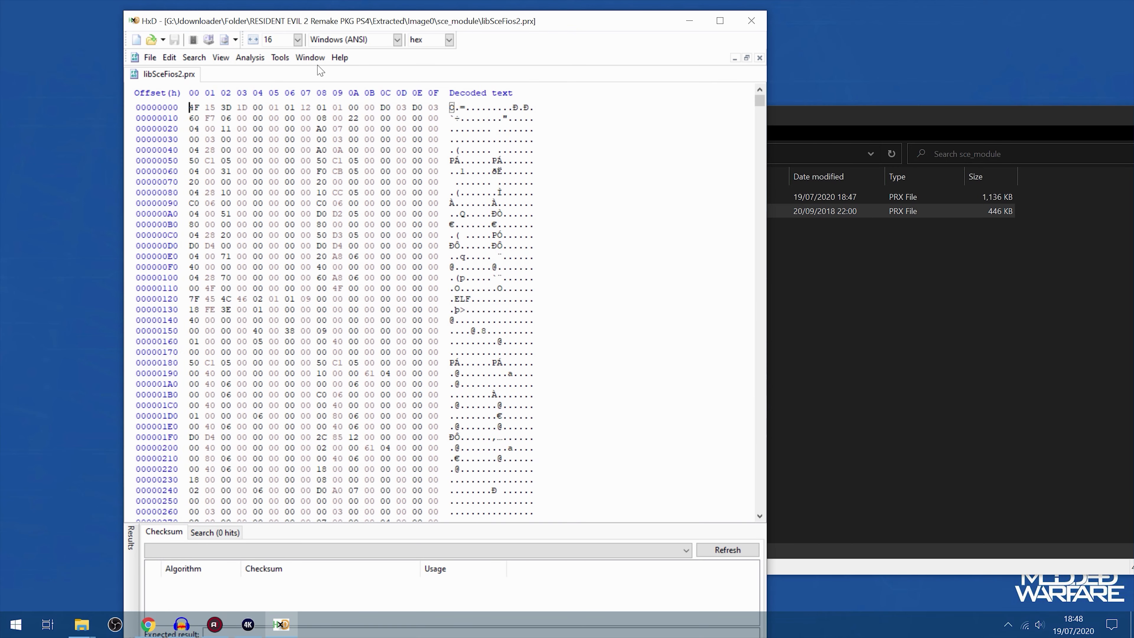
{"action": "left_click", "coordinate": [194, 58]}
{"action": "left_click", "coordinate": [201, 74]}
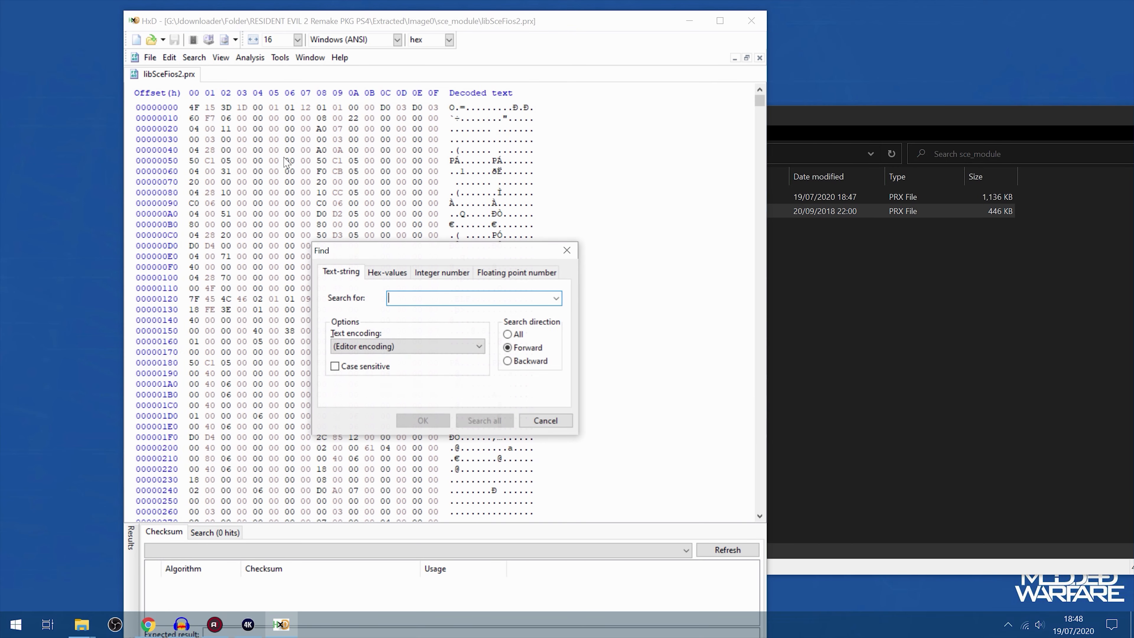
{"action": "left_click", "coordinate": [407, 276]}
{"action": "left_click", "coordinate": [555, 298]}
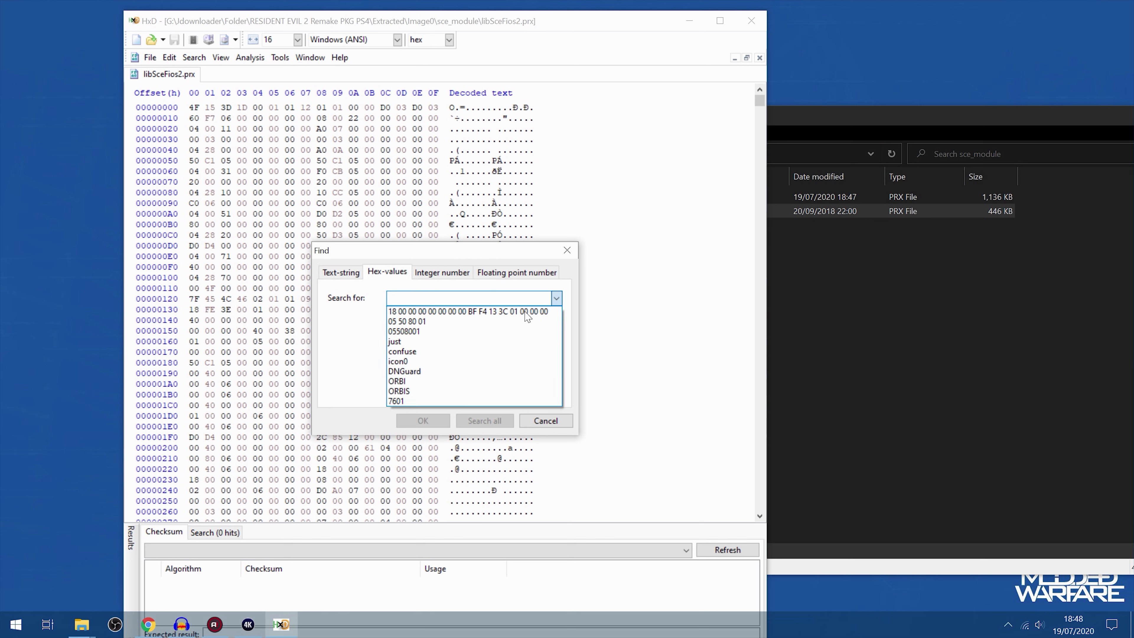
{"action": "left_click", "coordinate": [387, 321]}
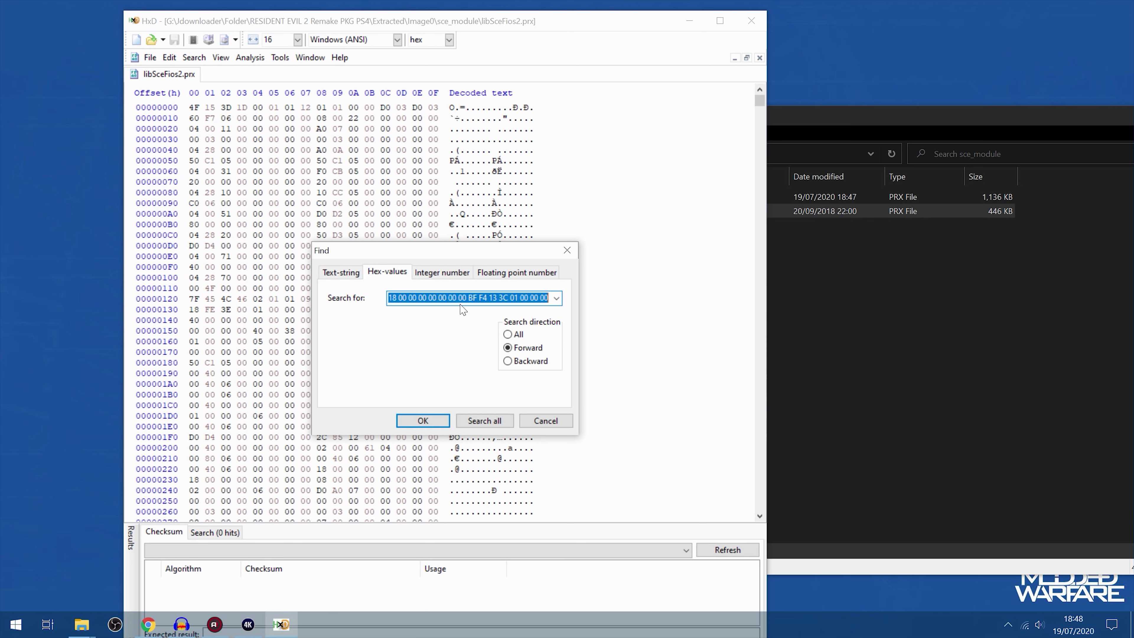
{"action": "left_click", "coordinate": [423, 420]}
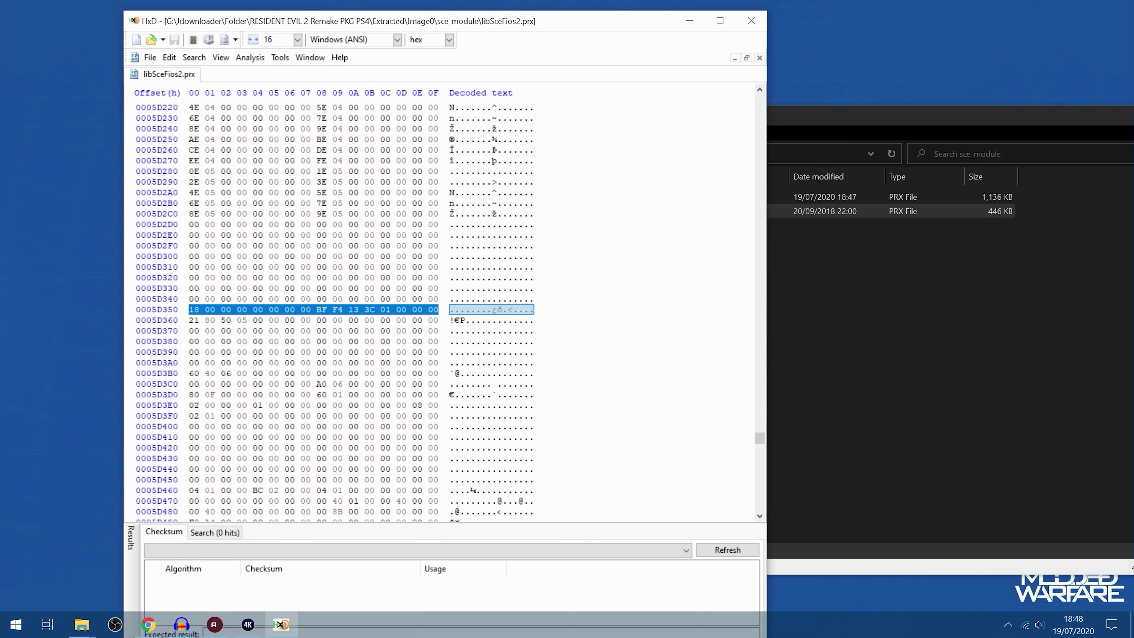
Patch libSceFios2.prx with 01 00 05 05 at offset 0005D360 and 05 05 00 01 as its last four bytes, and save it
{"action": "left_click", "coordinate": [192, 320]}
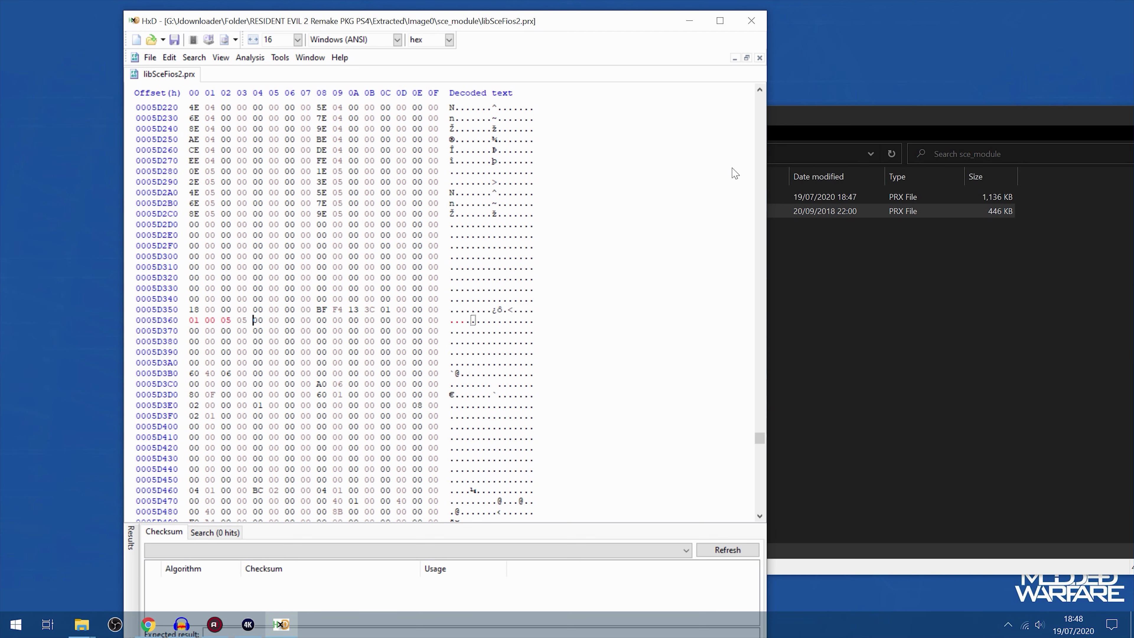
{"action": "left_click_drag", "start_coordinate": [766, 440], "coordinate": [768, 511]}
{"action": "scroll", "coordinate": [439, 303], "scroll_direction": "up", "scroll_amount": 8}
{"action": "scroll", "coordinate": [439, 303], "scroll_direction": "down", "scroll_amount": 1}
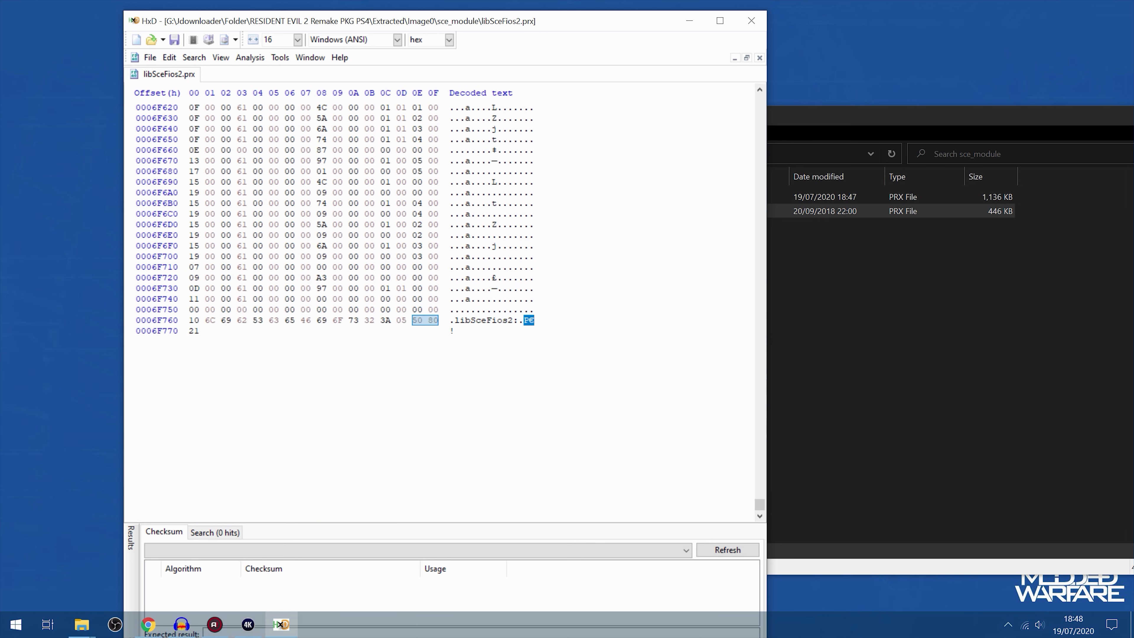
{"action": "left_click_drag", "start_coordinate": [397, 320], "coordinate": [422, 320]}
{"action": "left_click", "coordinate": [398, 321]}
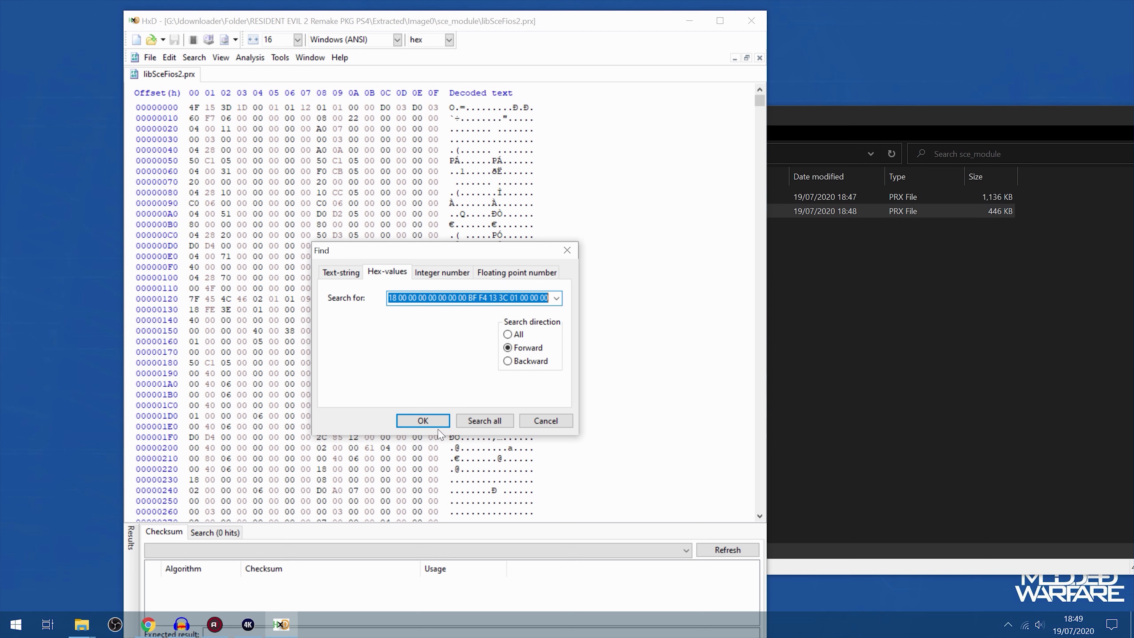
Repeat the hex search to recheck the bytes at offset 0005D360 and at the end of libSceFios2.prx, and close HxD
{"action": "left_click", "coordinate": [422, 421]}
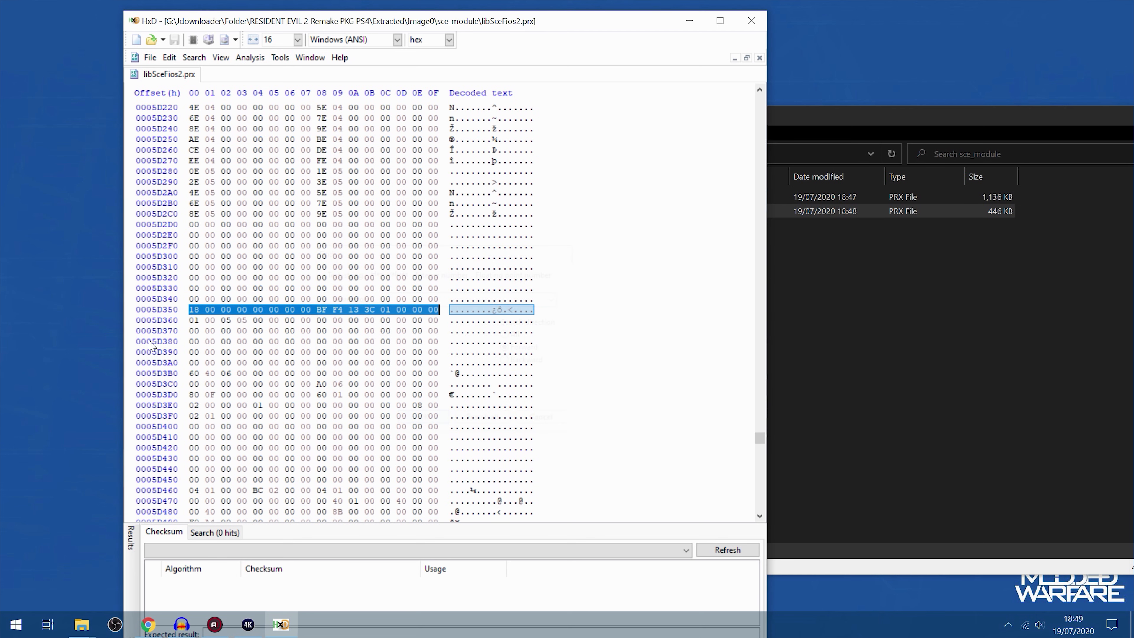
{"action": "left_click_drag", "start_coordinate": [190, 320], "coordinate": [231, 320]}
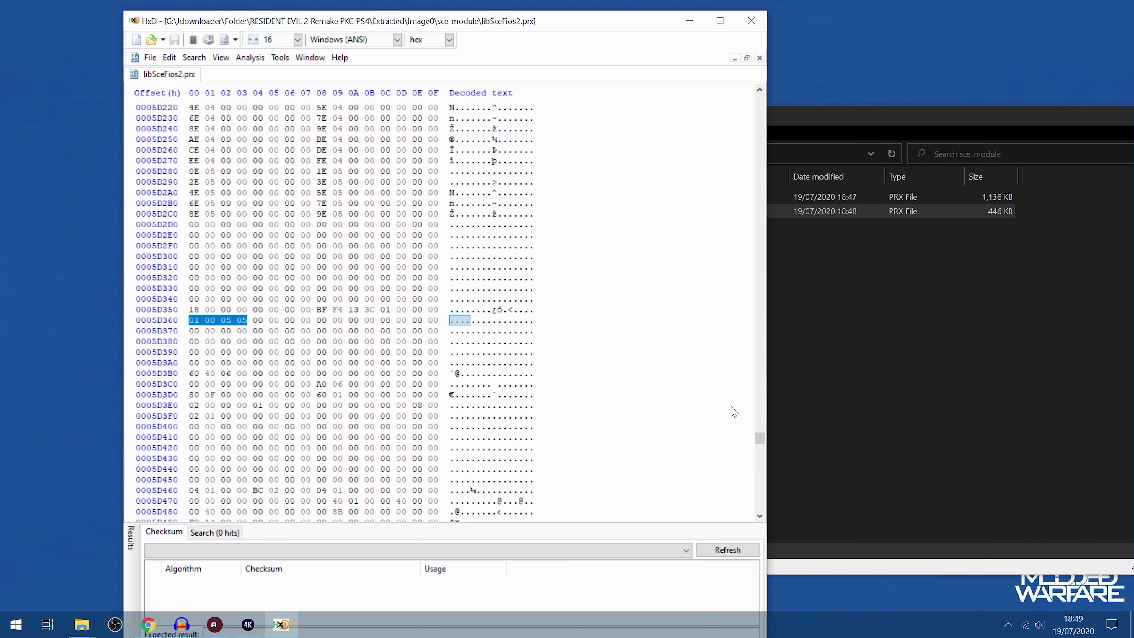
{"action": "left_click_drag", "start_coordinate": [760, 441], "coordinate": [759, 512]}
{"action": "scroll", "coordinate": [555, 454], "scroll_direction": "up", "scroll_amount": 5}
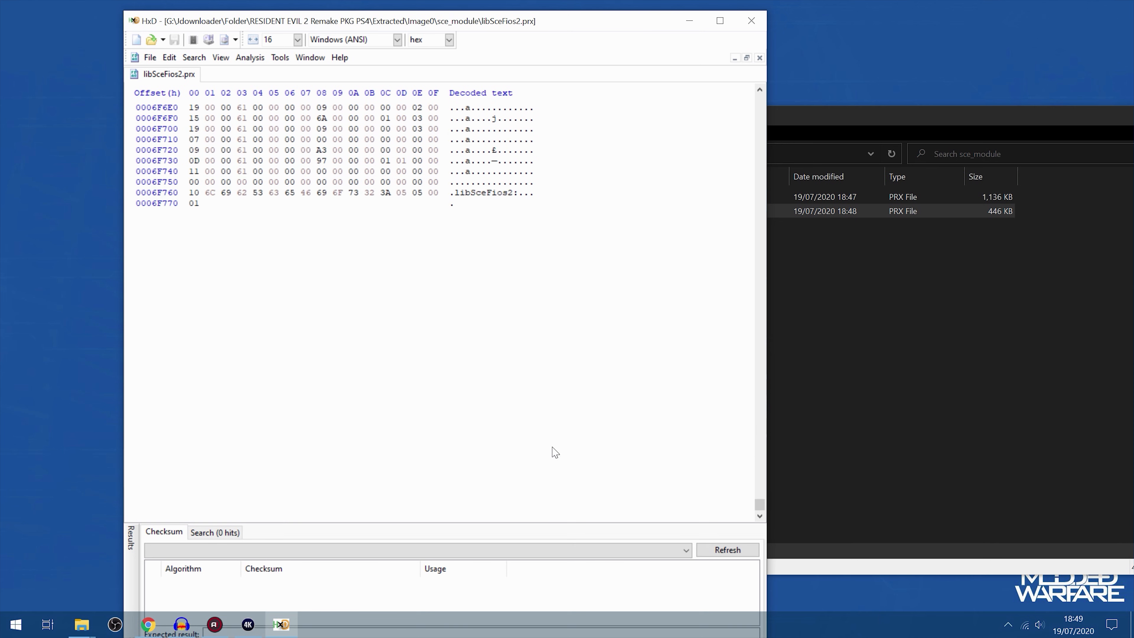
{"action": "scroll", "coordinate": [402, 290], "scroll_direction": "up", "scroll_amount": 1}
{"action": "left_click_drag", "start_coordinate": [397, 288], "coordinate": [407, 288]}
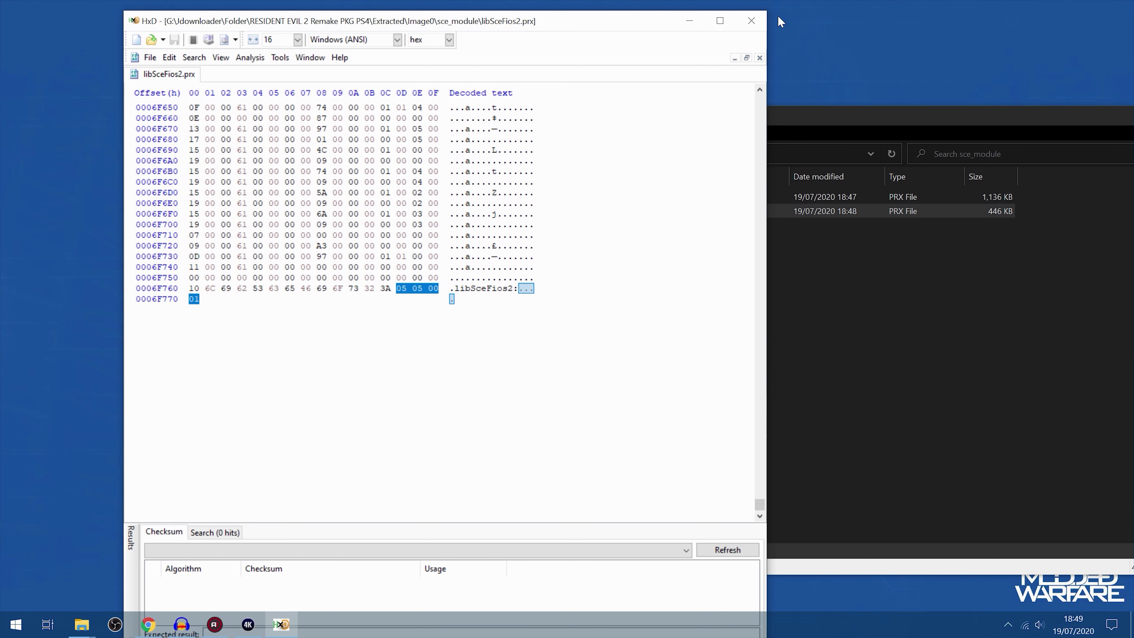
{"action": "left_click", "coordinate": [751, 21]}
Go back up to the Image0 folder and reposition its window on the desktop
{"action": "key", "text": "BackSpace"}
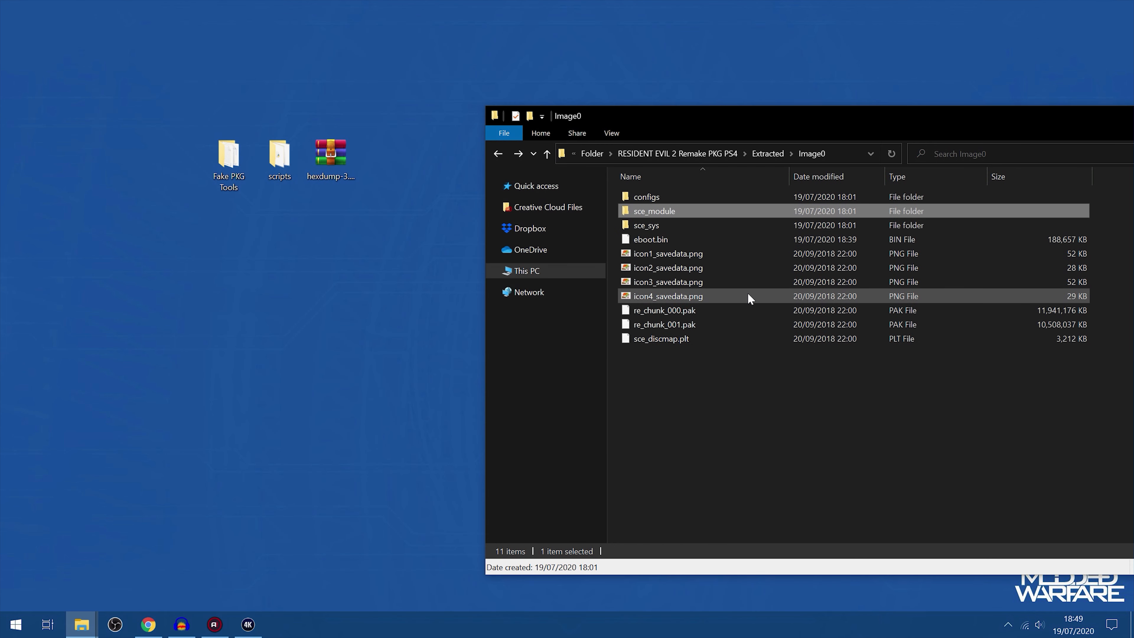
{"action": "key", "text": "Return"}
{"action": "left_click", "coordinate": [647, 158]}
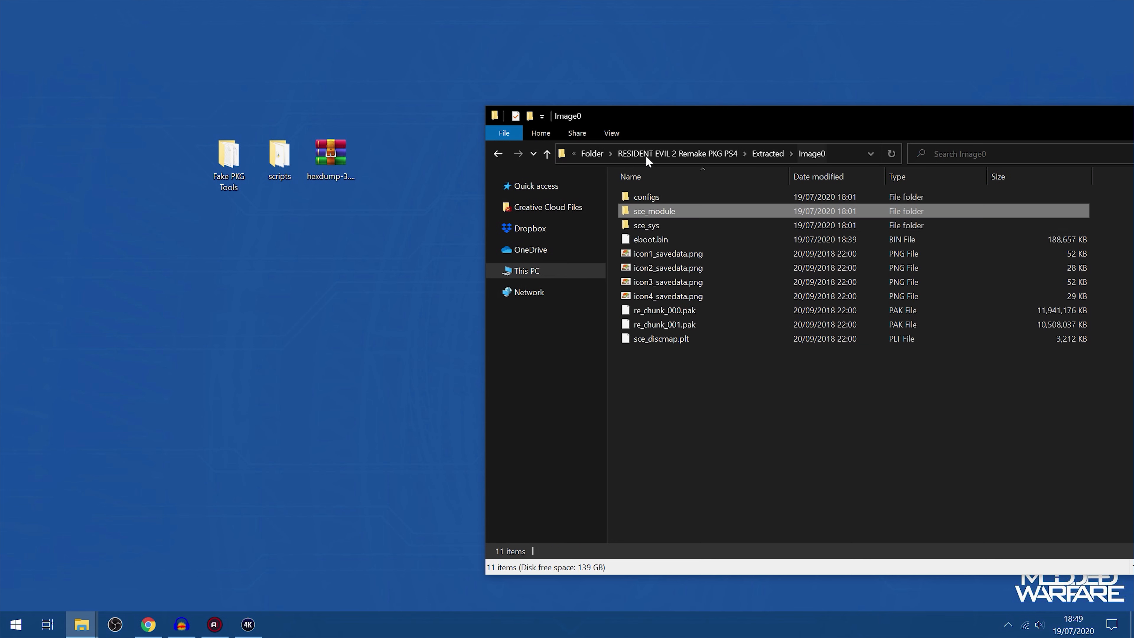
{"action": "left_click", "coordinate": [688, 337]}
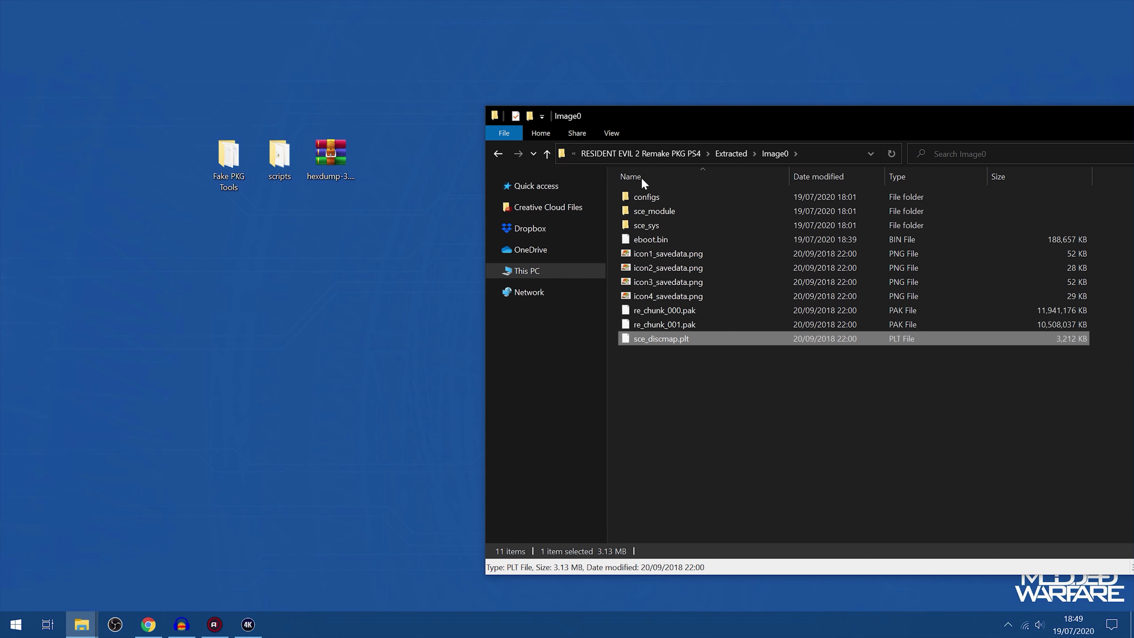
{"action": "left_click_drag", "start_coordinate": [704, 122], "coordinate": [599, 112]}
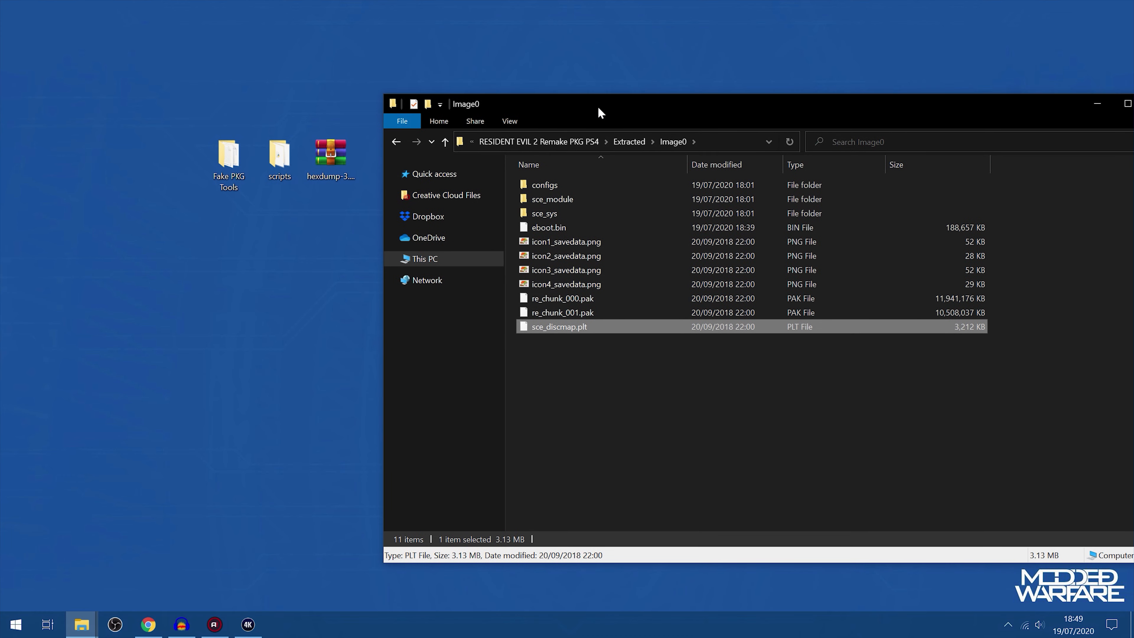
{"action": "left_click_drag", "start_coordinate": [692, 443], "coordinate": [781, 110]}
{"action": "left_click", "coordinate": [743, 372]}
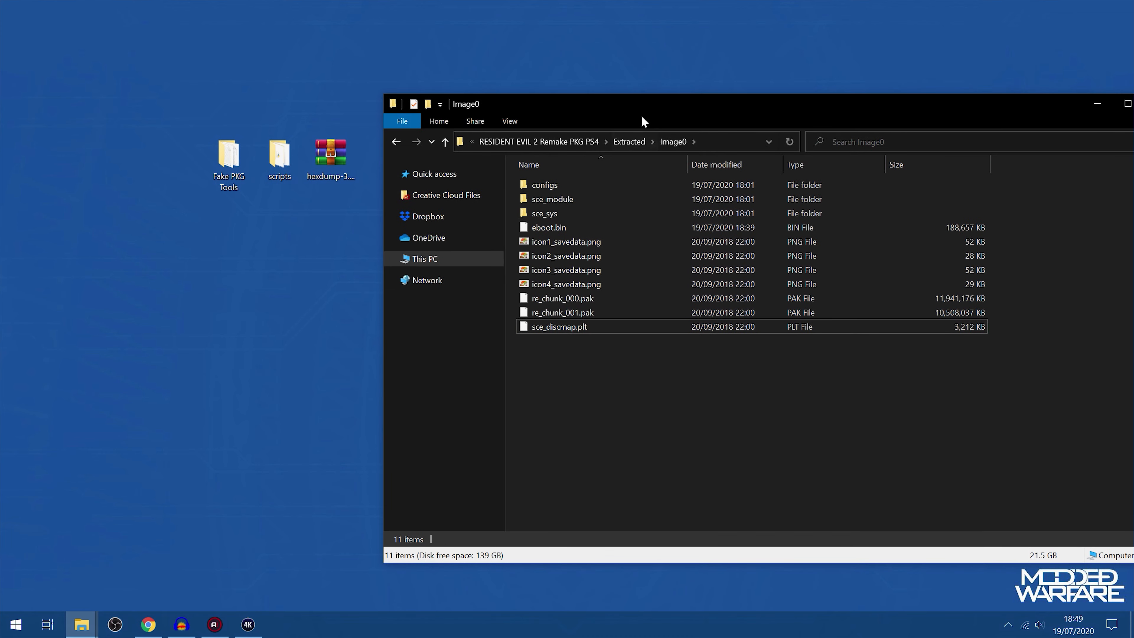
{"action": "left_click_drag", "start_coordinate": [646, 104], "coordinate": [672, 93]}
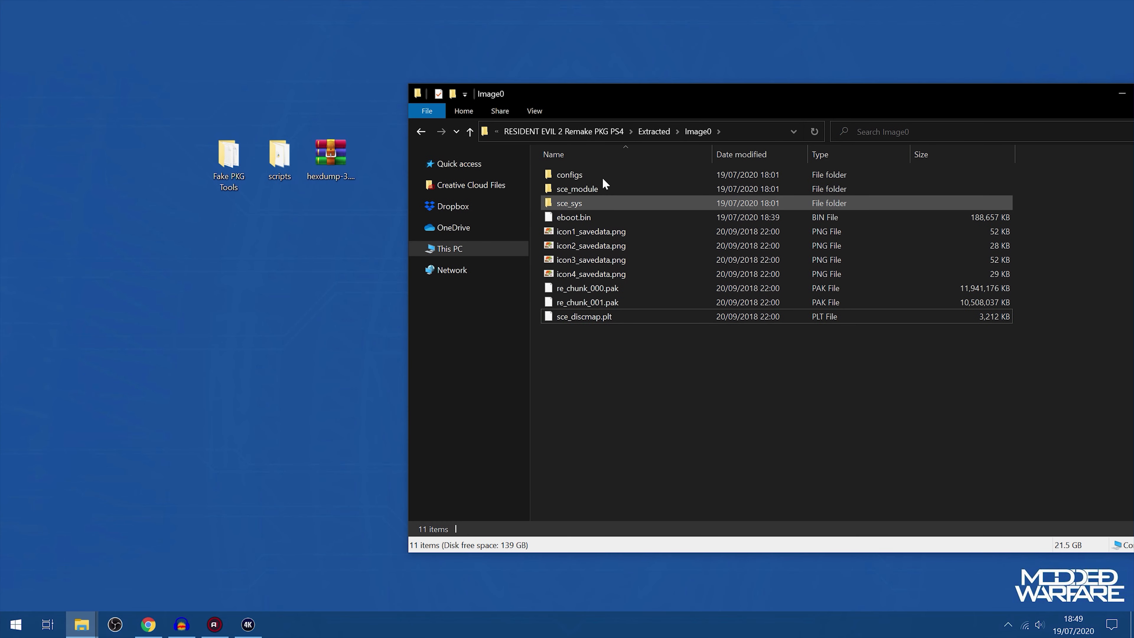
Look through the files of the Sc0 folder inside Extracted and return to the Image0 folder
{"action": "left_click", "coordinate": [646, 130]}
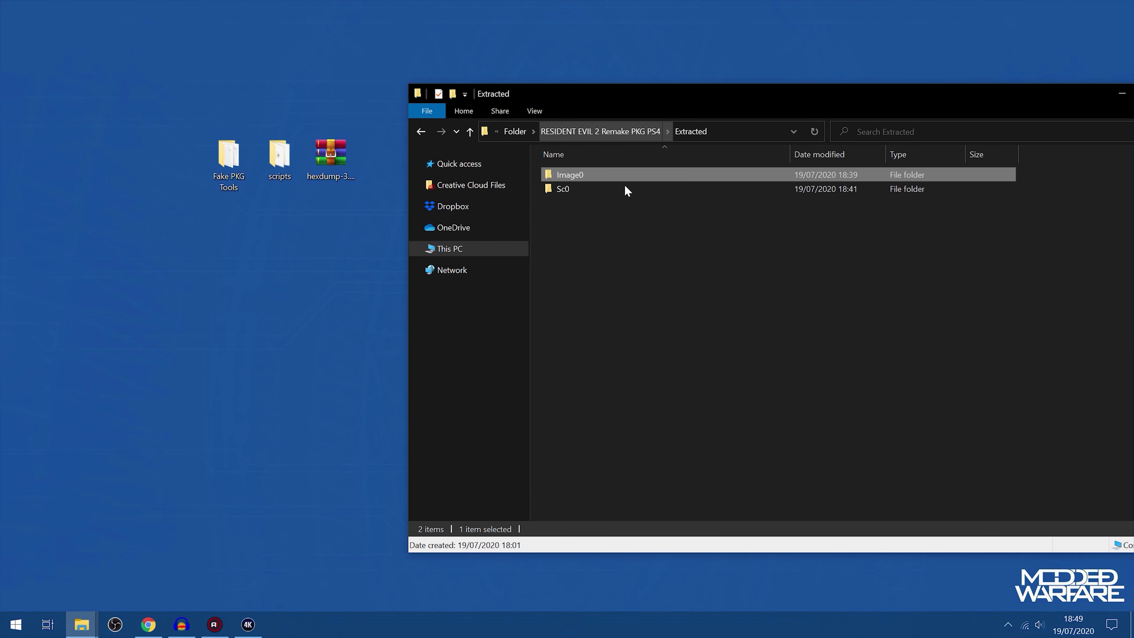
{"action": "double_click", "coordinate": [571, 186]}
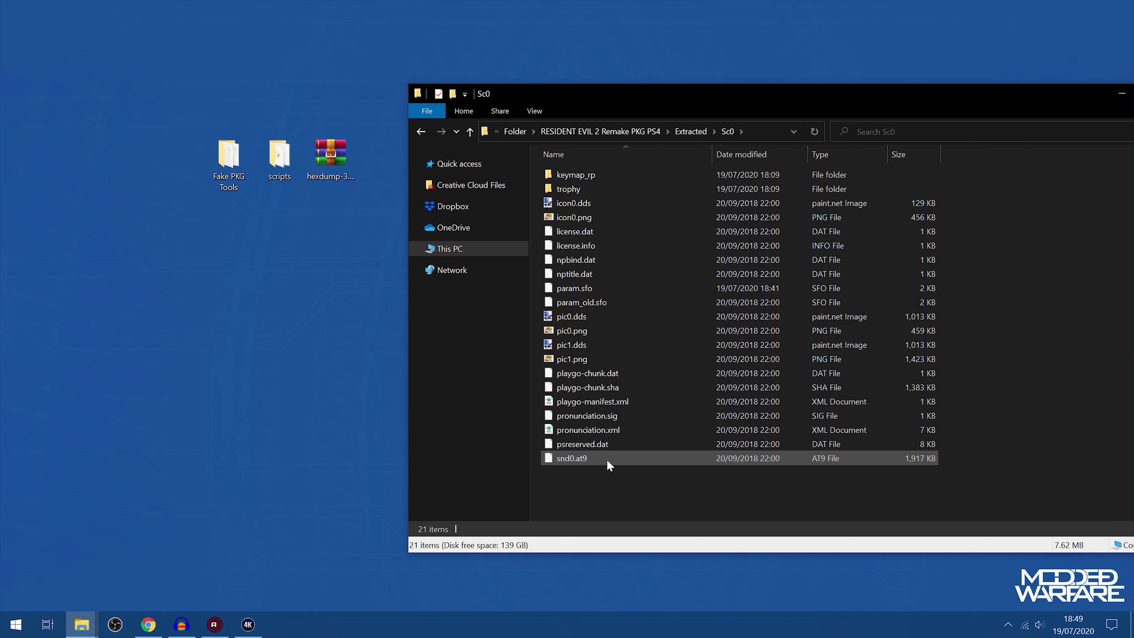
{"action": "left_click_drag", "start_coordinate": [598, 477], "coordinate": [618, 166]}
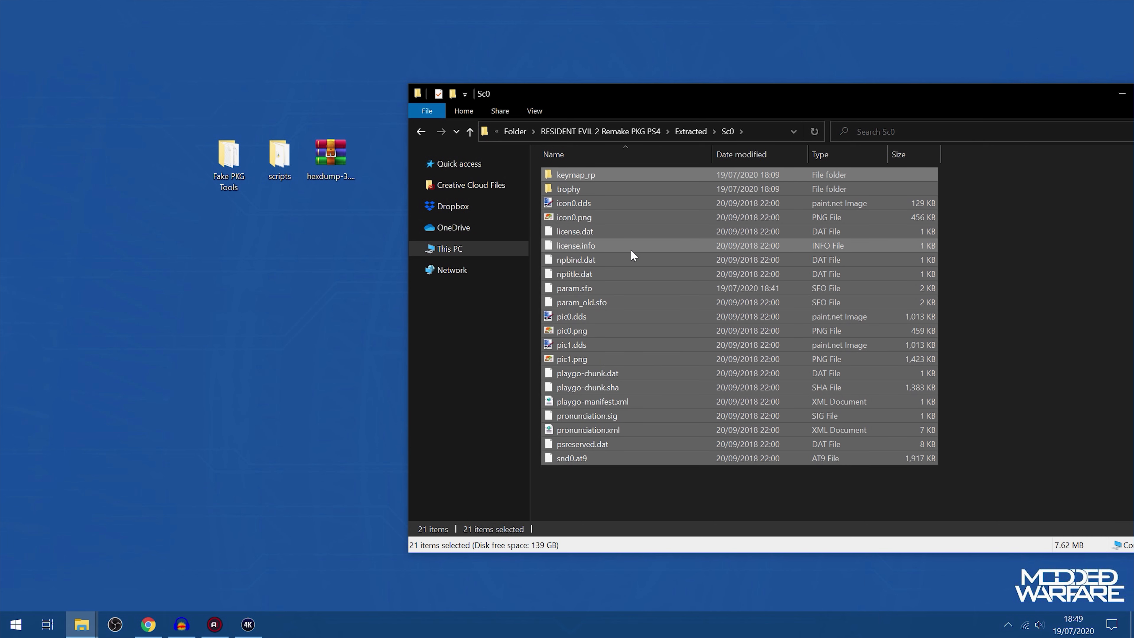
{"action": "key", "text": "alt+Left"}
{"action": "double_click", "coordinate": [565, 175]}
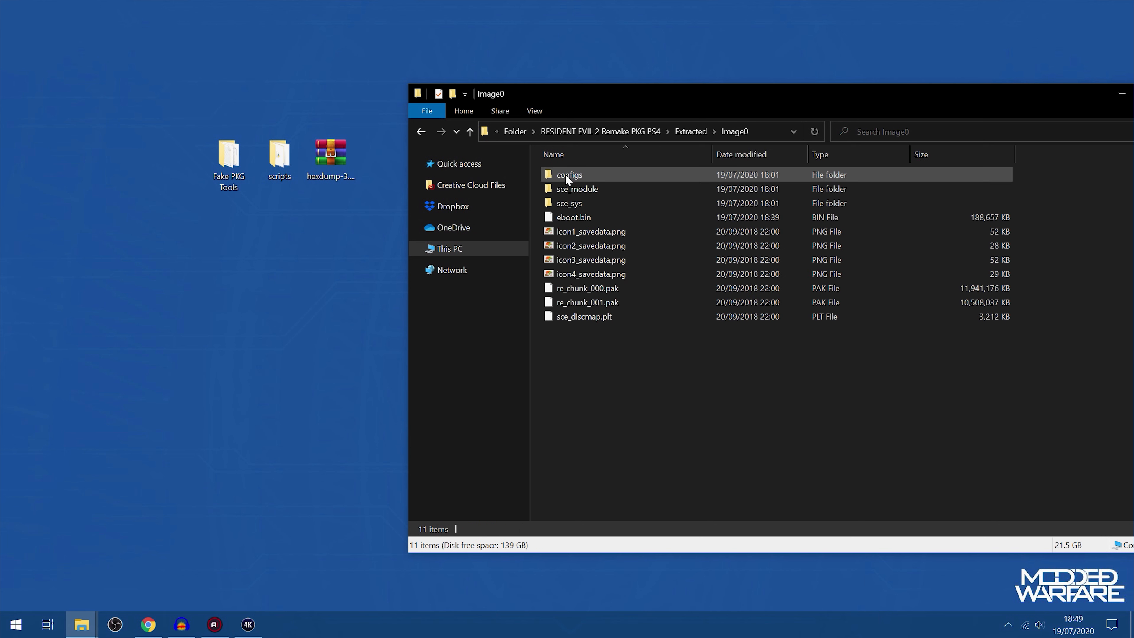
Paste the copied Sc0 files into the sce_sys folder of Image0 and go back up to the Extracted folder
{"action": "double_click", "coordinate": [578, 203]}
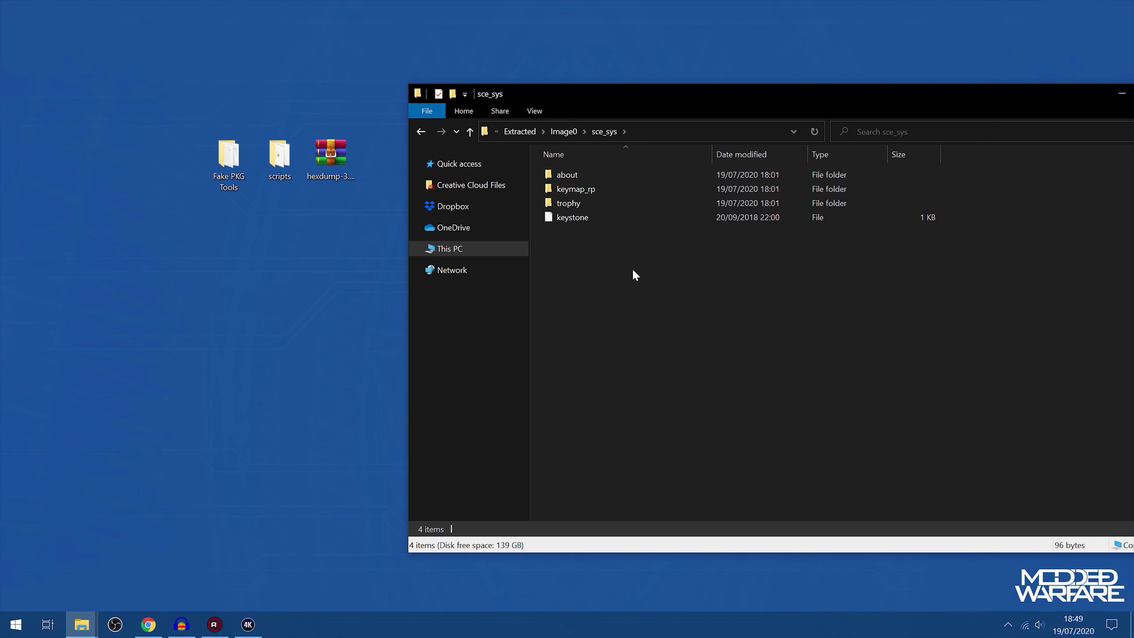
{"action": "key", "text": "ctrl+v"}
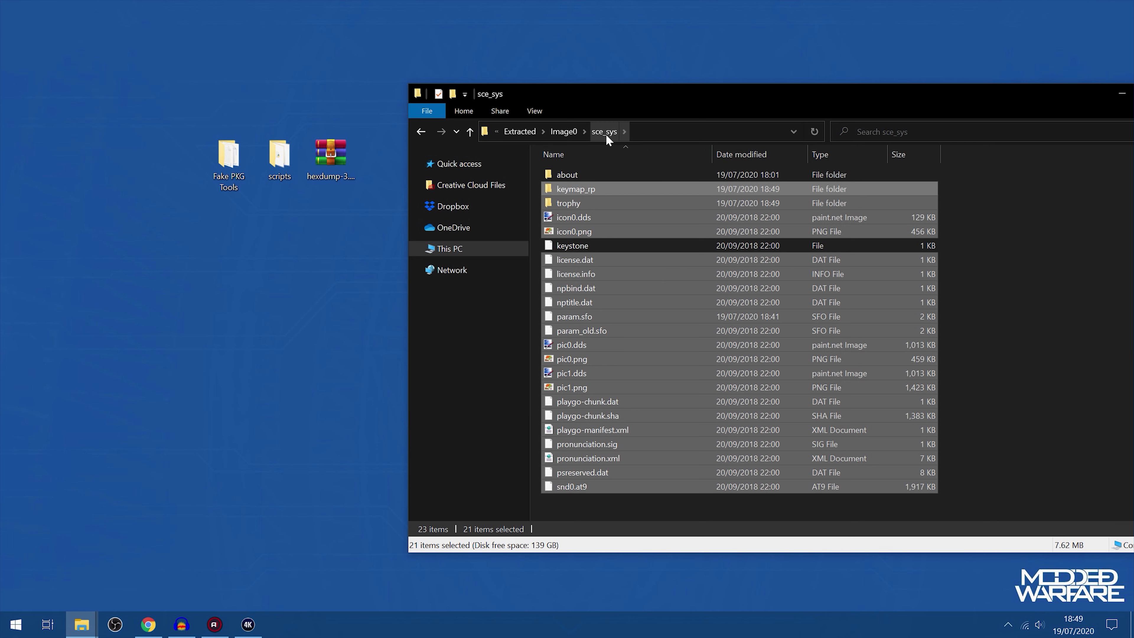
{"action": "key", "text": "BackSpace"}
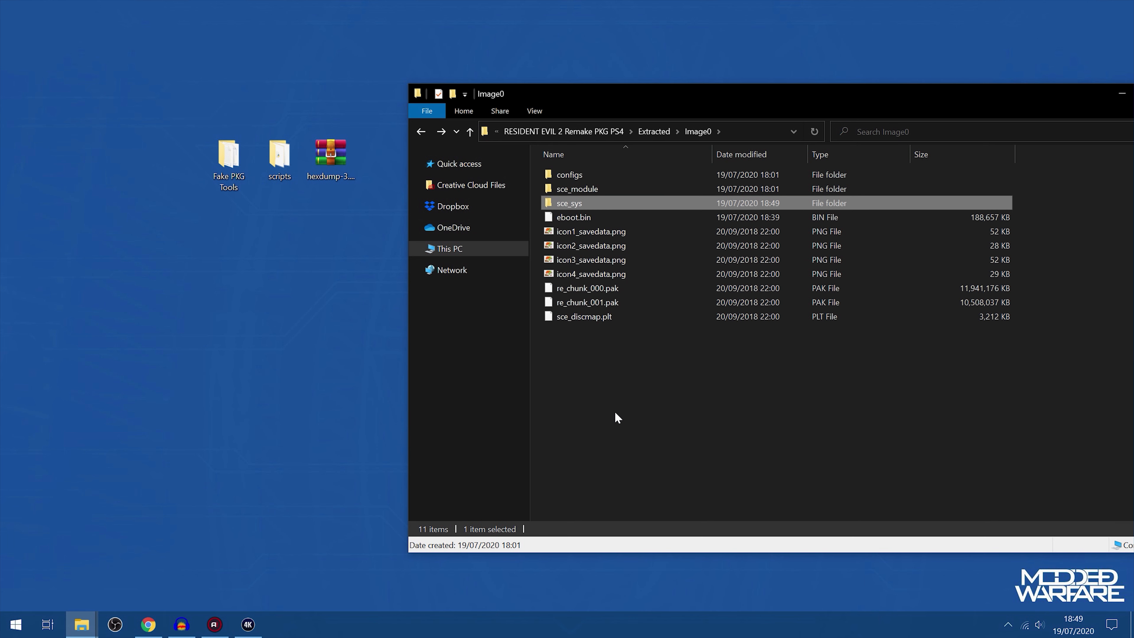
{"action": "left_click_drag", "start_coordinate": [657, 375], "coordinate": [664, 77]}
{"action": "left_click", "coordinate": [690, 448]}
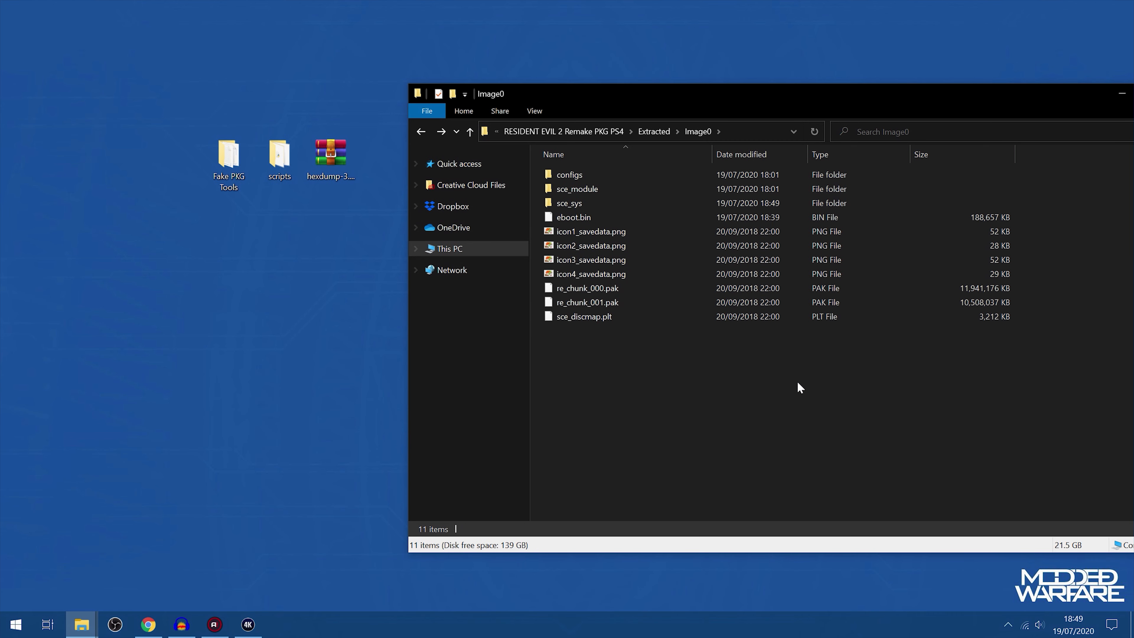
{"action": "key", "text": "BackSpace"}
{"action": "left_click_drag", "start_coordinate": [798, 112], "coordinate": [635, 144]}
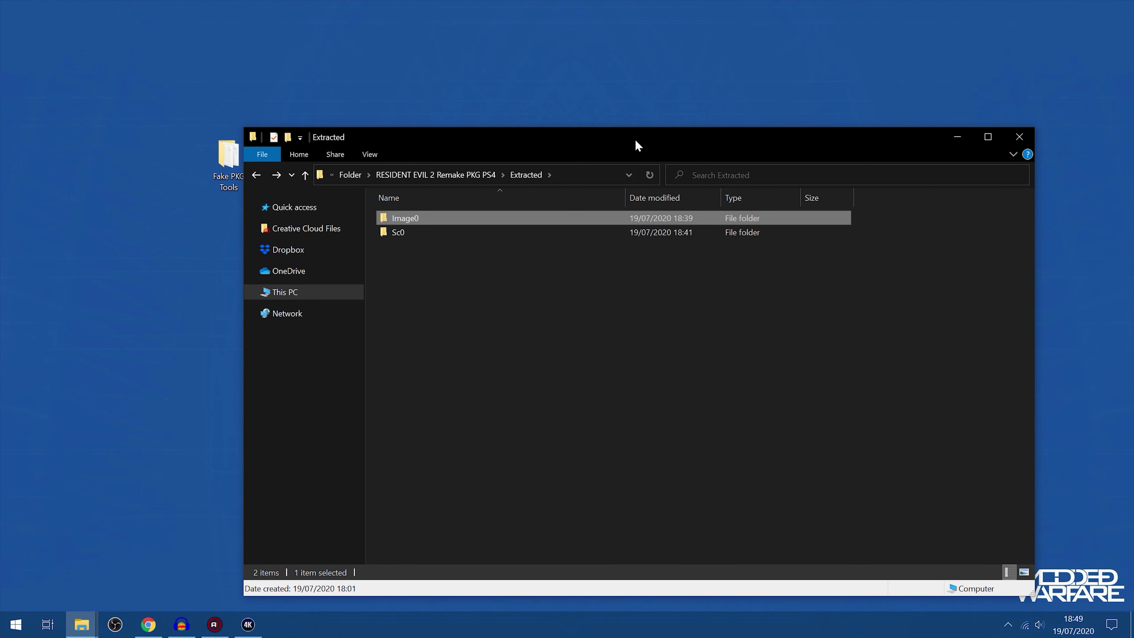
Launch gengp4.exe from the gengp4 folder of Fake PKG Tools and leave only its window on the desktop
{"action": "left_click", "coordinate": [955, 142]}
{"action": "double_click", "coordinate": [229, 156]}
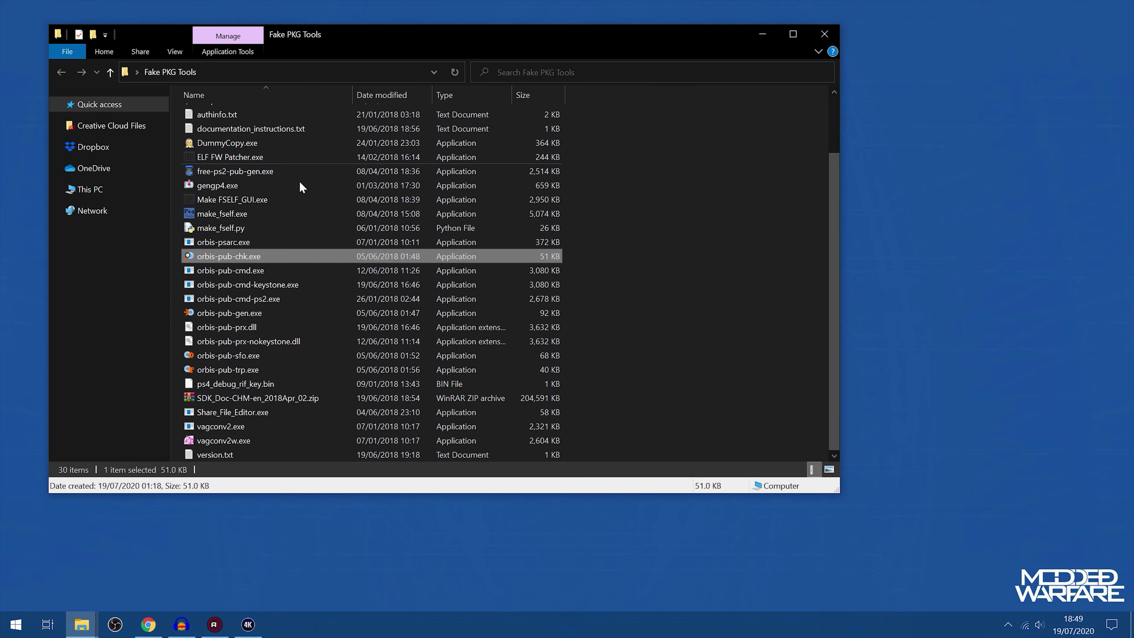
{"action": "scroll", "coordinate": [207, 196], "scroll_direction": "up", "scroll_amount": 2}
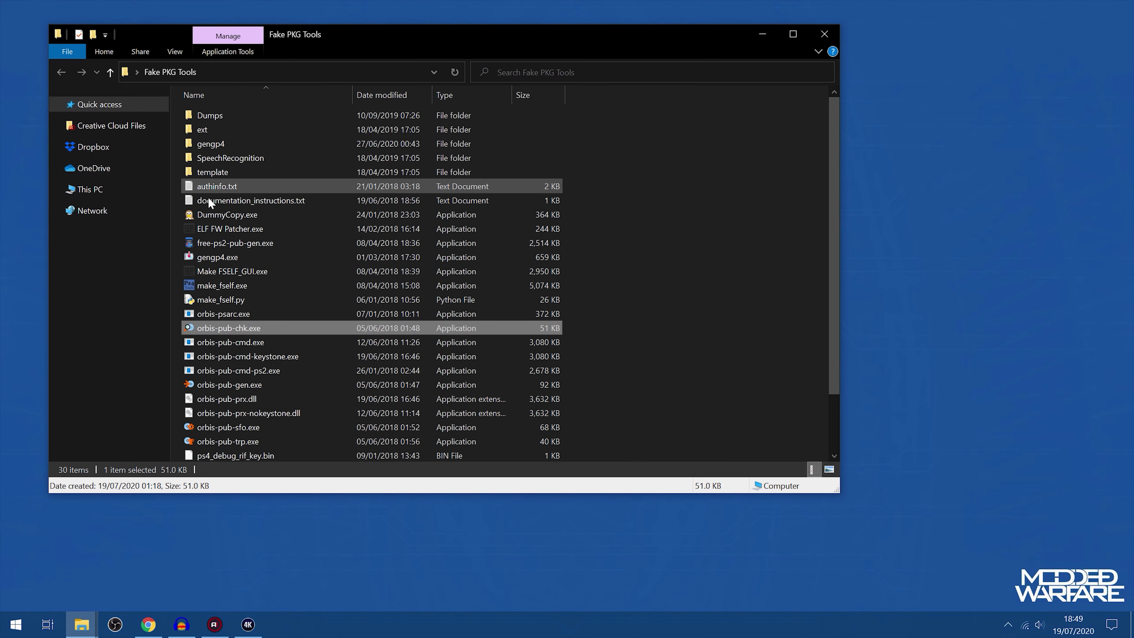
{"action": "double_click", "coordinate": [210, 143]}
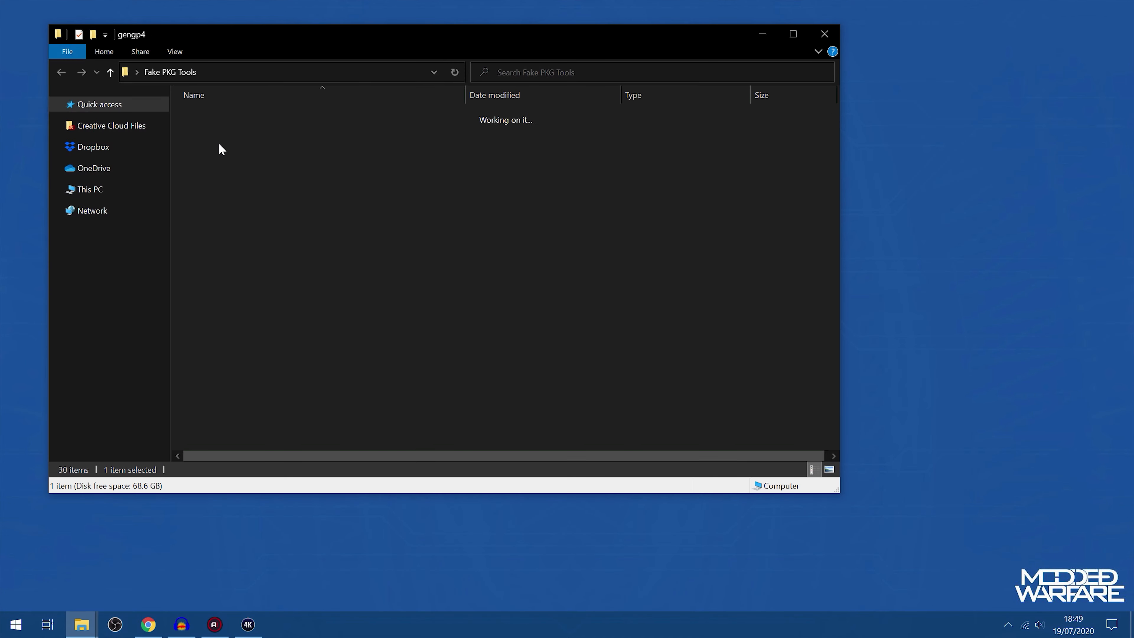
{"action": "double_click", "coordinate": [217, 117]}
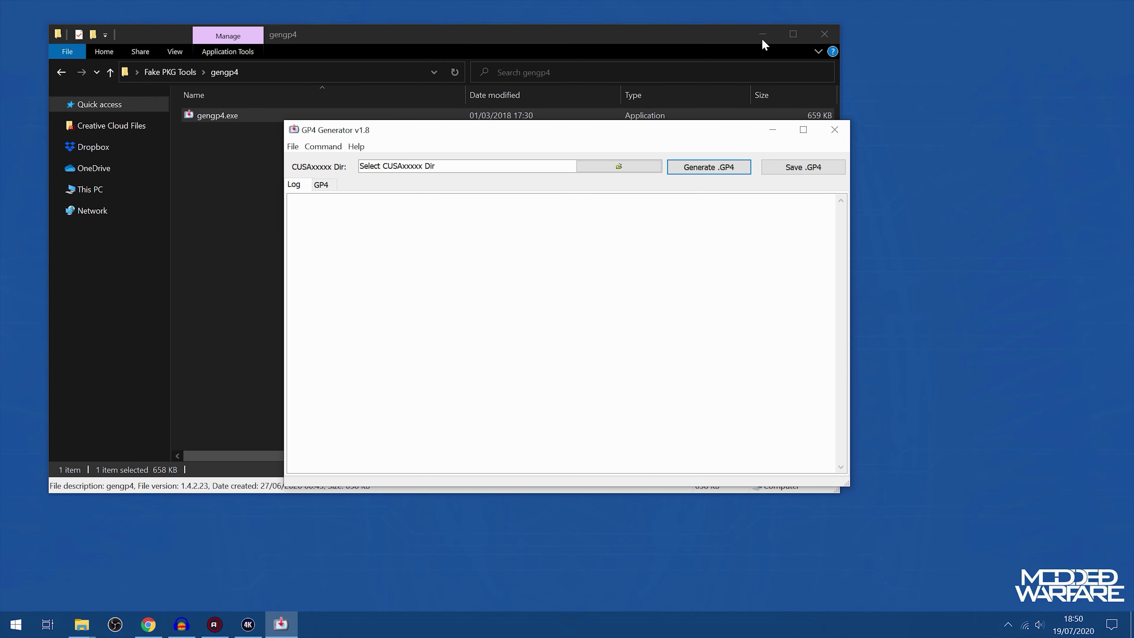
{"action": "left_click", "coordinate": [762, 35]}
{"action": "left_click_drag", "start_coordinate": [608, 118], "coordinate": [385, 170]}
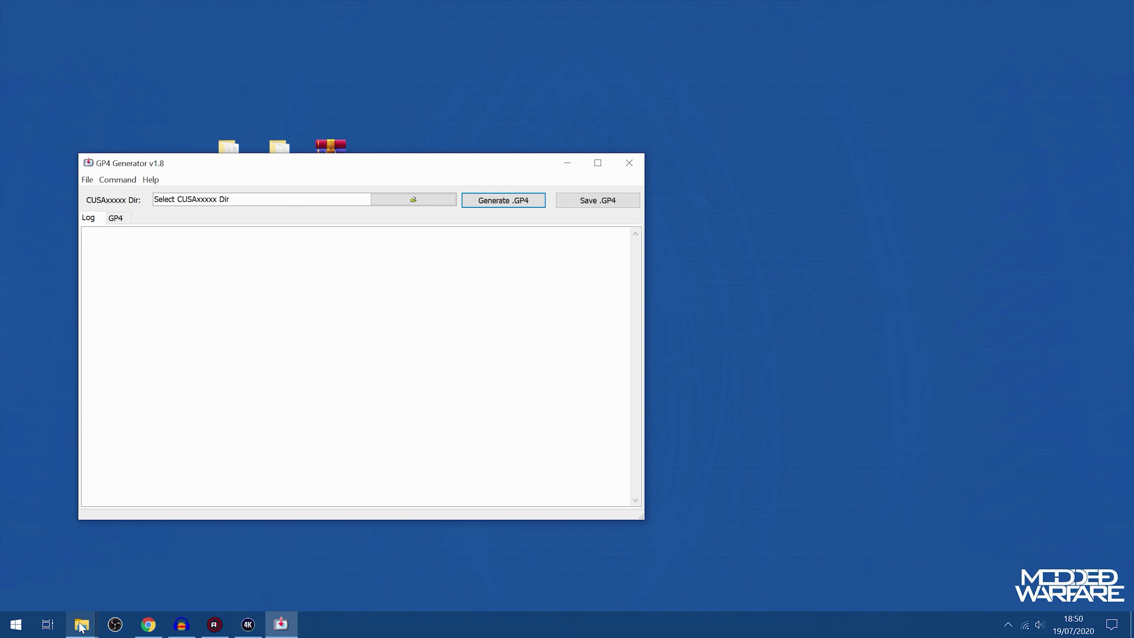
Set the GP4 Generator's CUSAxxxxx directory to the path of the Image0 folder inside Extracted
{"action": "mouse_move", "coordinate": [81, 624]}
{"action": "left_click", "coordinate": [86, 584]}
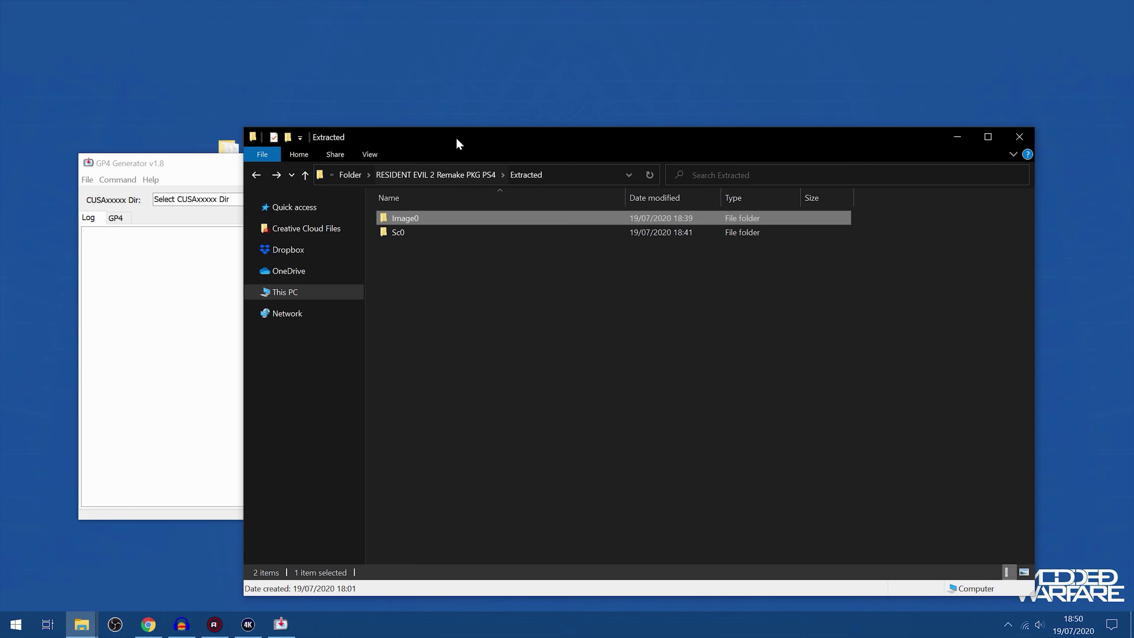
{"action": "left_click_drag", "start_coordinate": [458, 132], "coordinate": [688, 135]}
{"action": "double_click", "coordinate": [652, 208]}
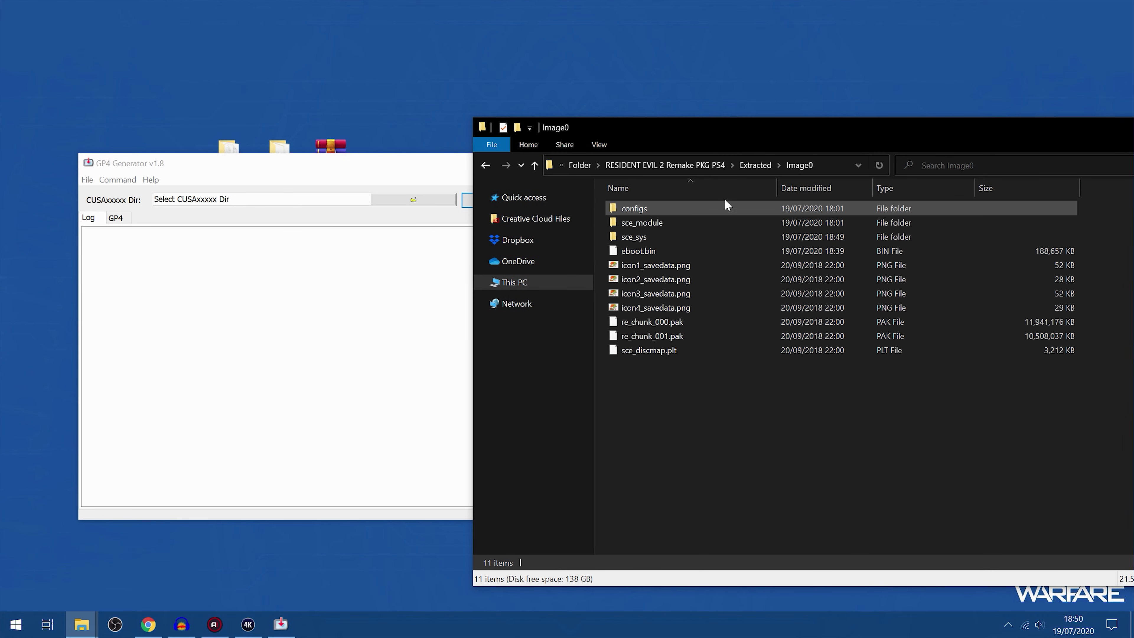
{"action": "left_click", "coordinate": [835, 165]}
{"action": "key", "text": "ctrl+c"}
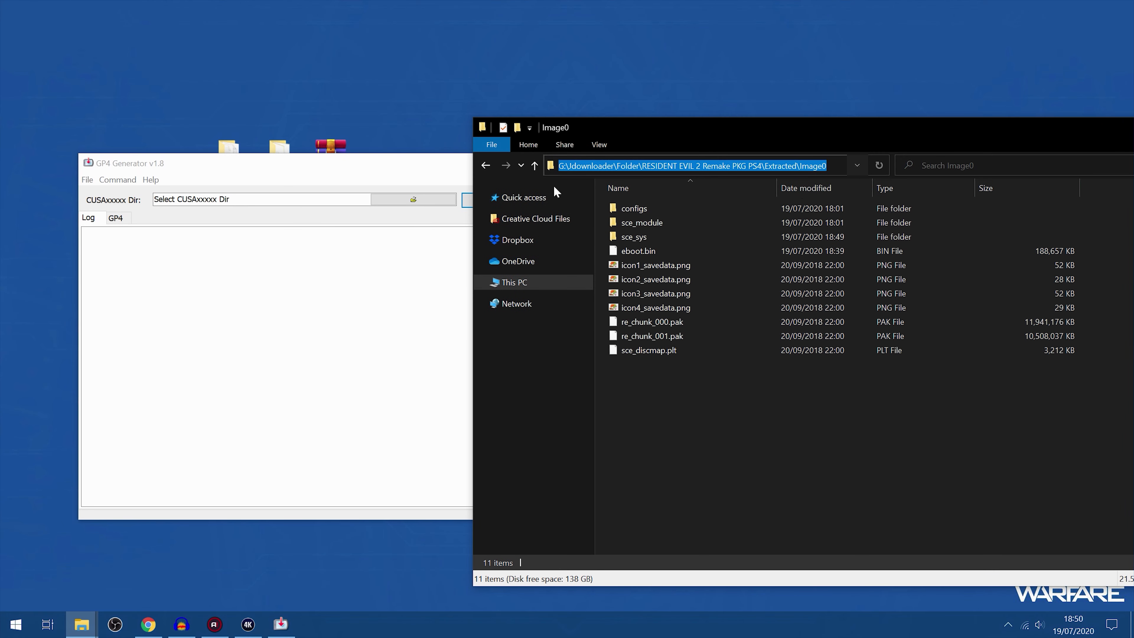
{"action": "key", "text": "alt+Tab"}
{"action": "key", "text": "ctrl+v"}
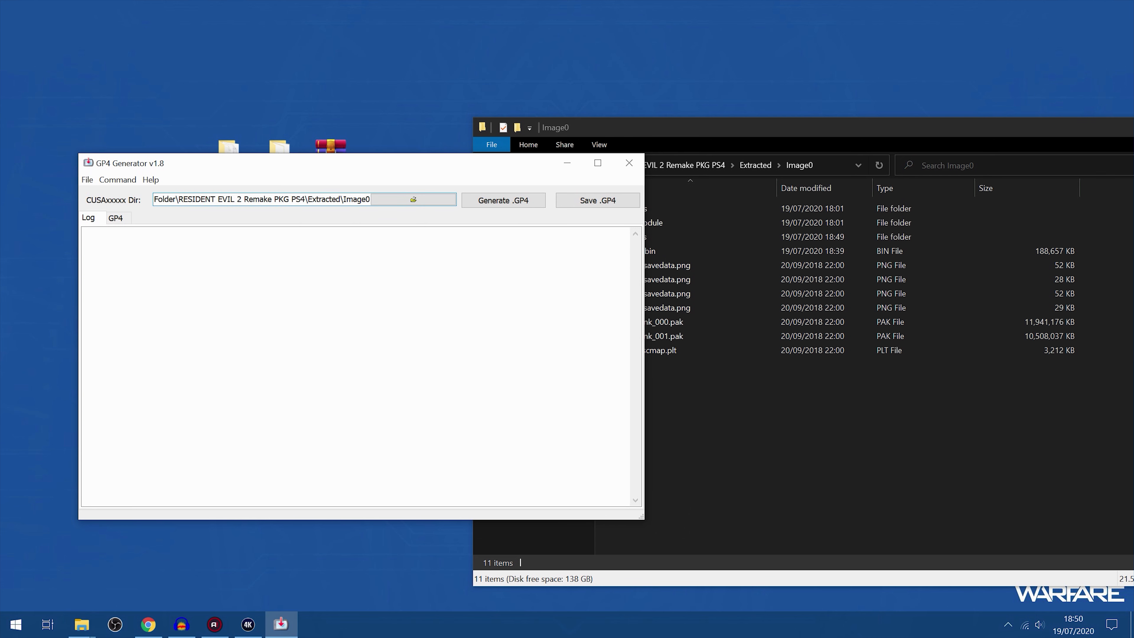
Generate the GP4 project, save it as CUSA09171.gp4 in Extracted, close the generator and select the file in its folder
{"action": "left_click", "coordinate": [527, 206]}
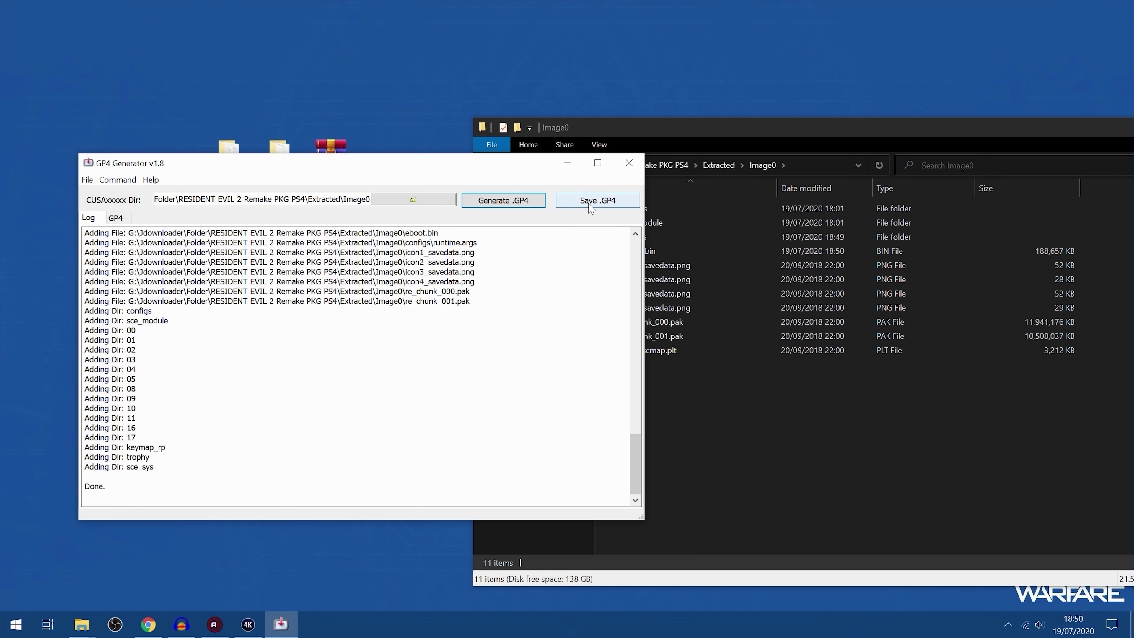
{"action": "left_click", "coordinate": [591, 207]}
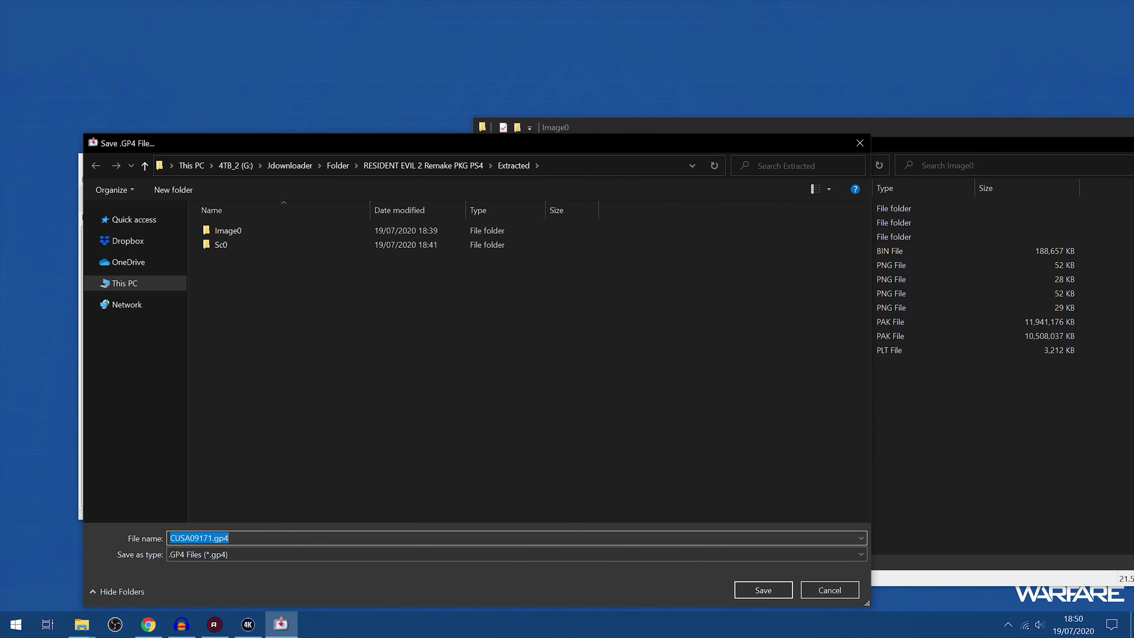
{"action": "left_click", "coordinate": [755, 587]}
{"action": "left_click", "coordinate": [655, 327]}
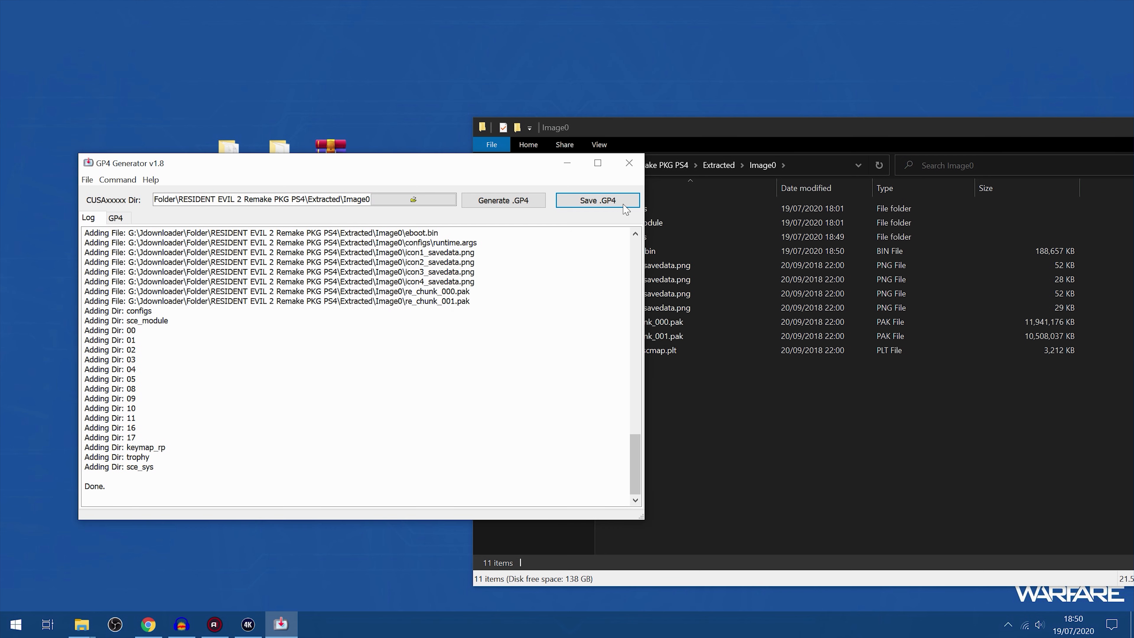
{"action": "left_click", "coordinate": [629, 164]}
{"action": "left_click", "coordinate": [754, 168]}
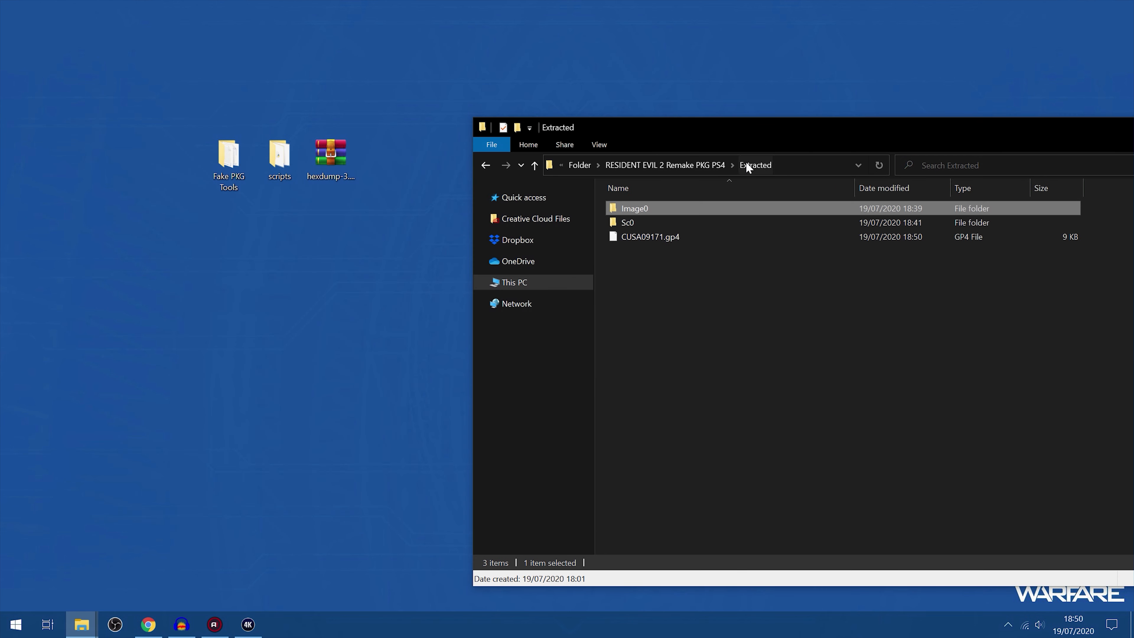
{"action": "left_click", "coordinate": [662, 237]}
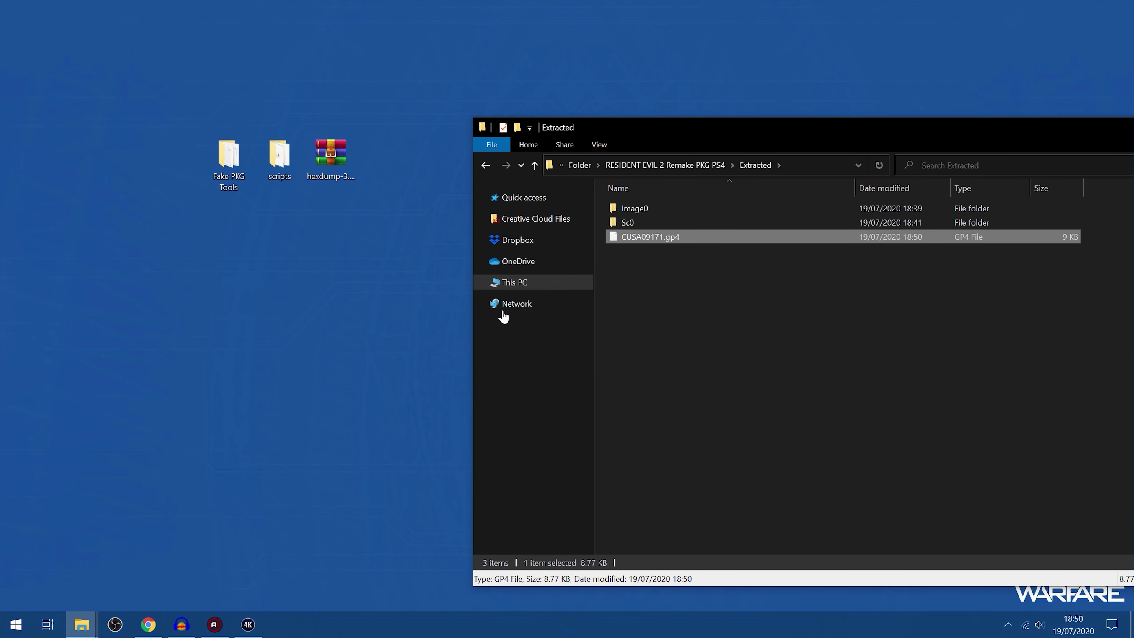
Launch orbis-pub-gen.exe from the Fake PKG Tools folder and minimize that folder's window
{"action": "left_click", "coordinate": [86, 625]}
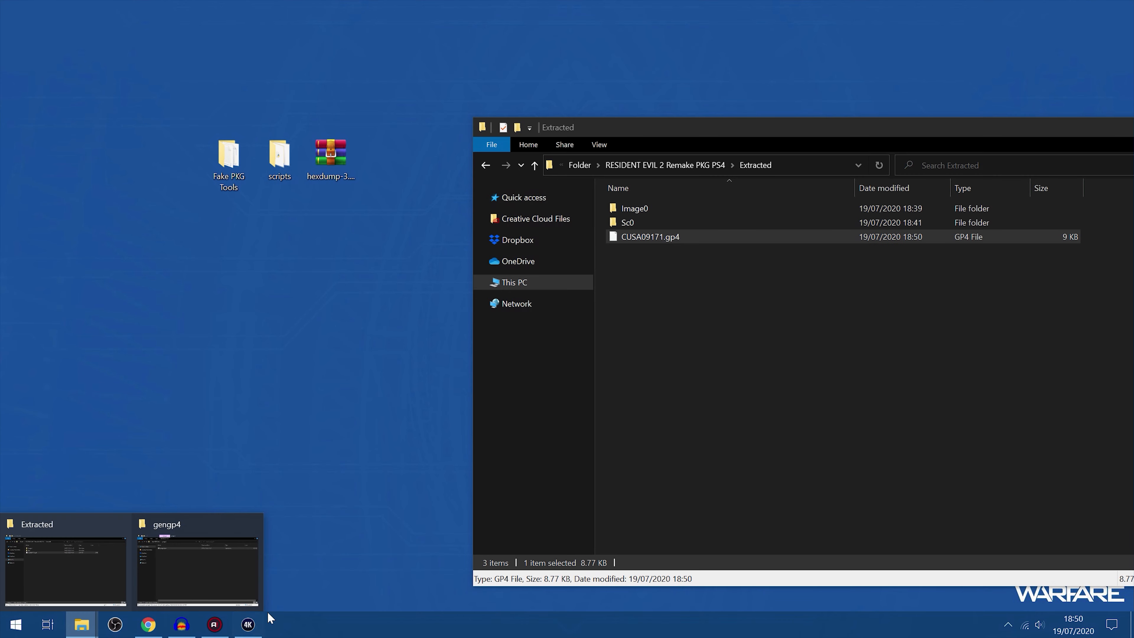
{"action": "left_click", "coordinate": [84, 628]}
{"action": "left_click", "coordinate": [84, 625]}
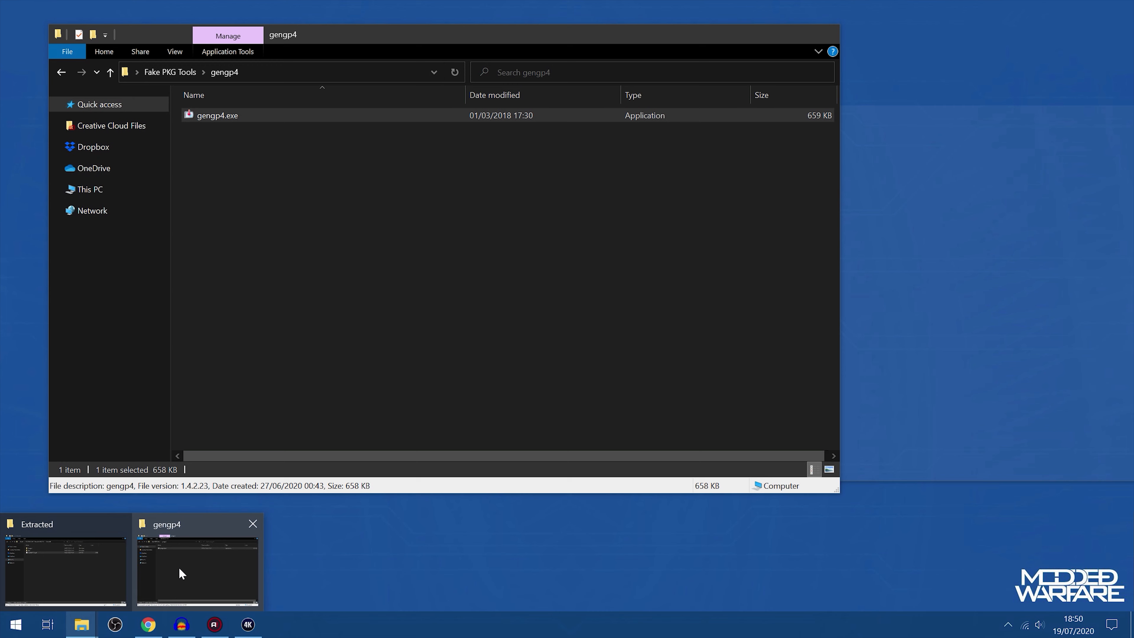
{"action": "left_click", "coordinate": [182, 572]}
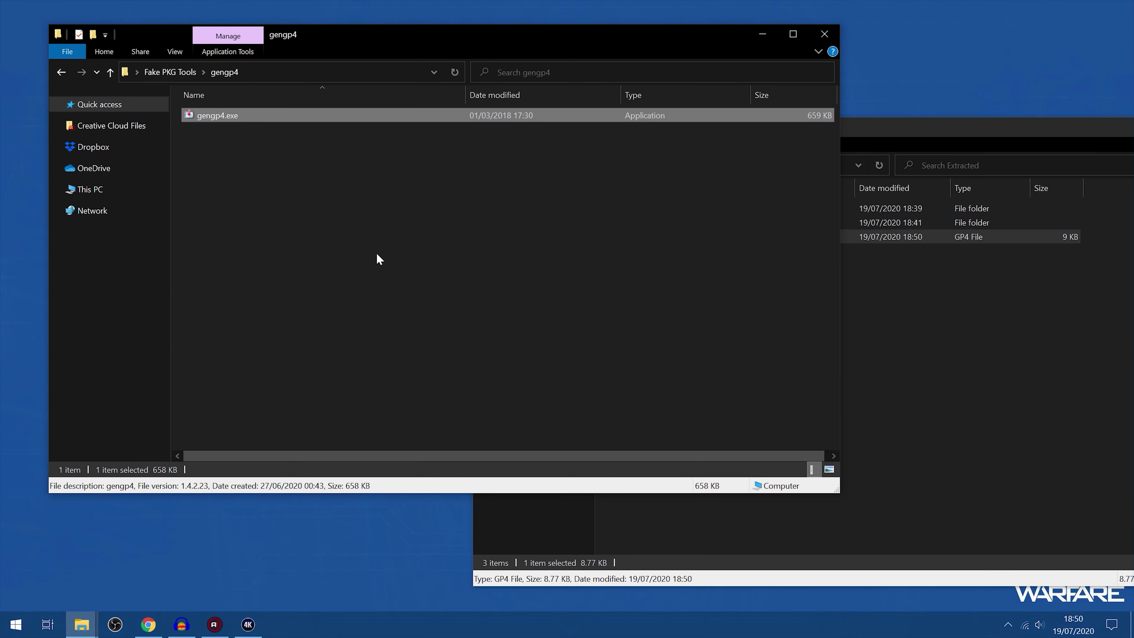
{"action": "key", "text": "BackSpace"}
{"action": "scroll", "coordinate": [283, 289], "scroll_direction": "down", "scroll_amount": 1}
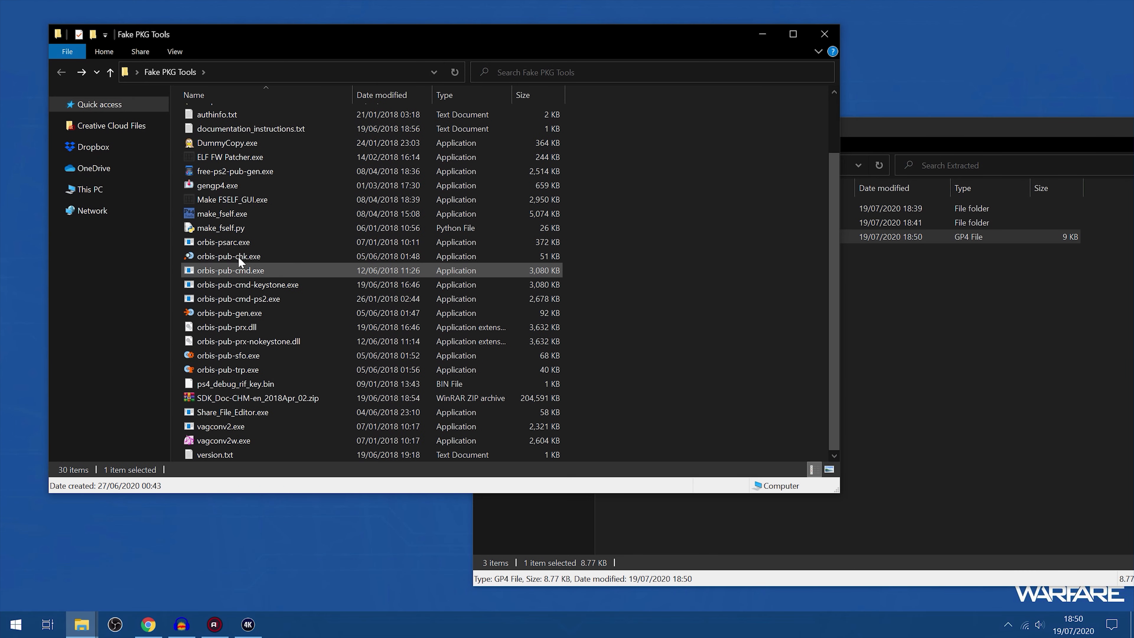
{"action": "left_click", "coordinate": [273, 313]}
{"action": "double_click", "coordinate": [274, 313]}
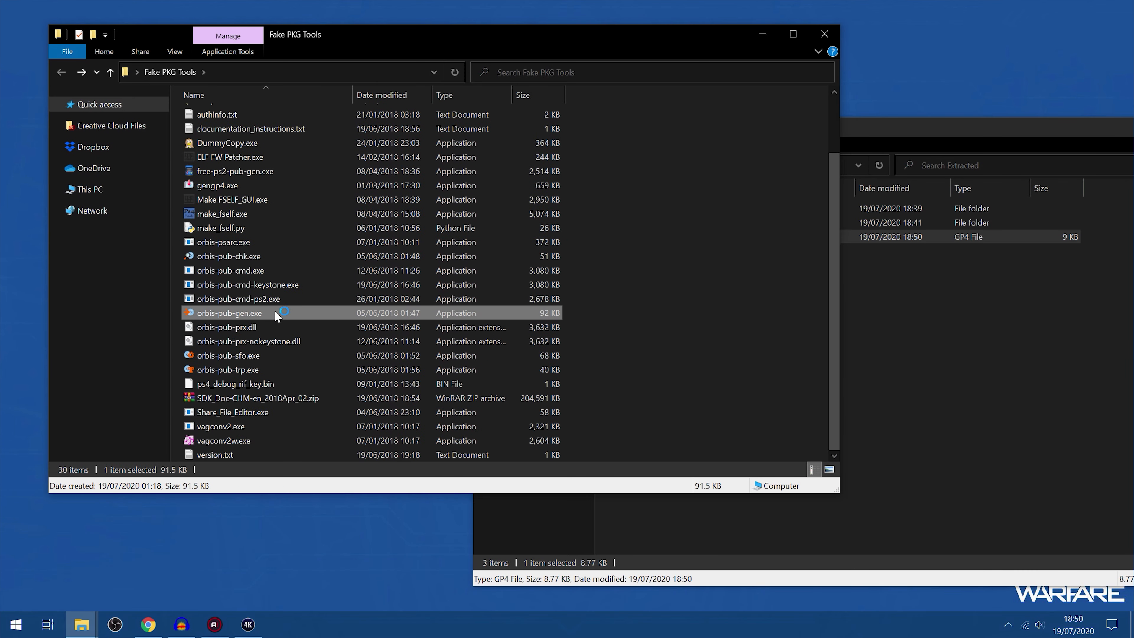
{"action": "left_click", "coordinate": [762, 34]}
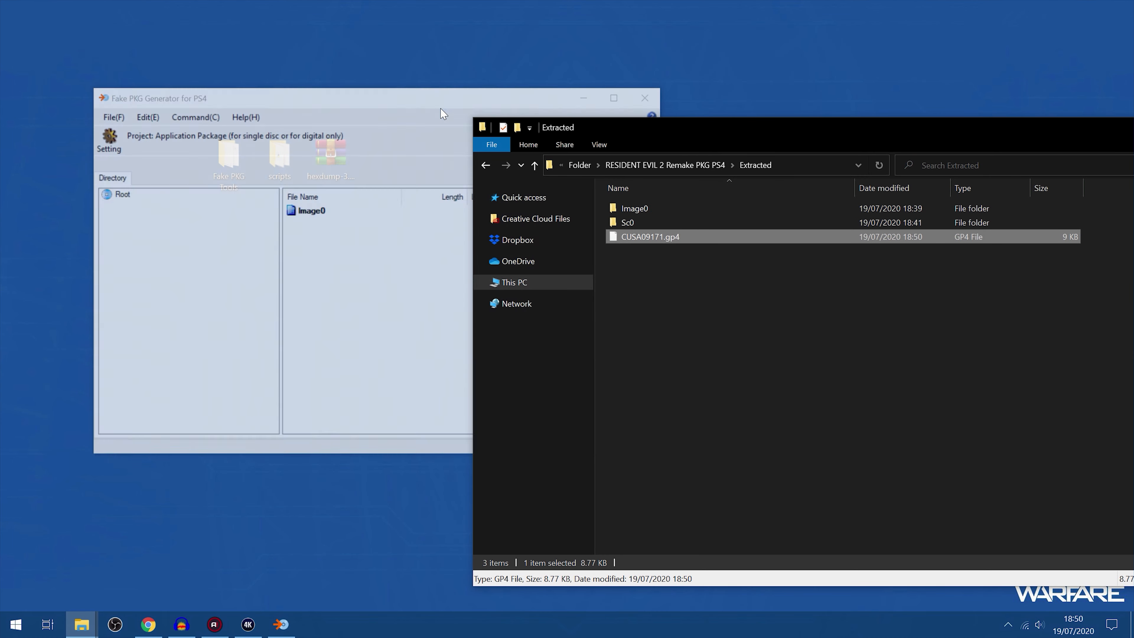
Open the project CUSA09171.gp4 from the Extracted folder in Fake PKG Generator
{"action": "left_click", "coordinate": [92, 140]}
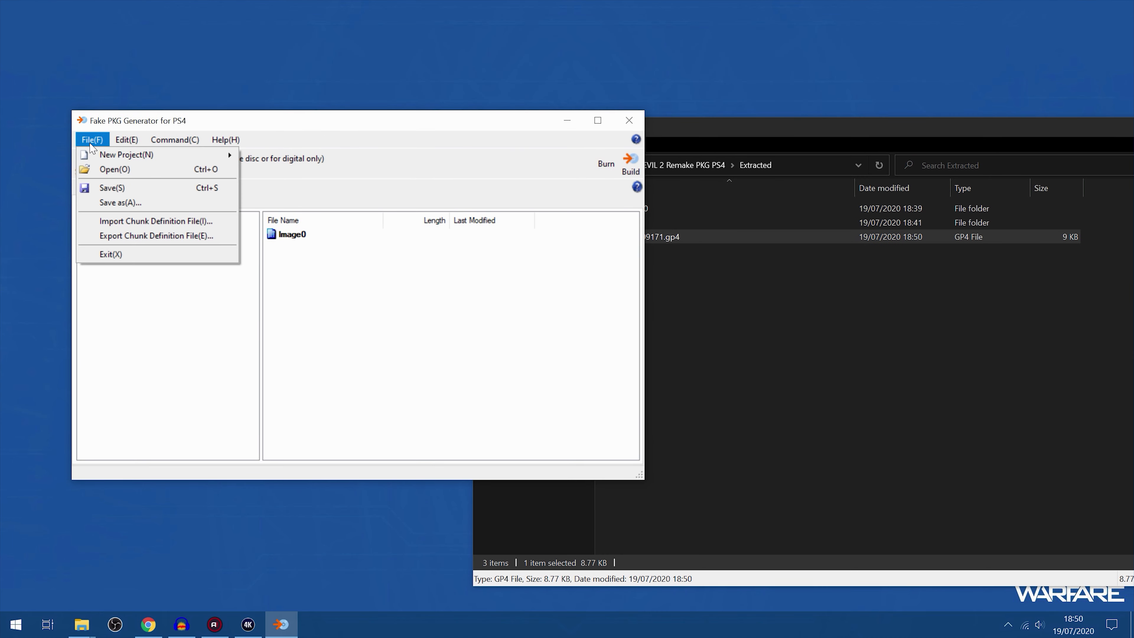
{"action": "left_click", "coordinate": [102, 169]}
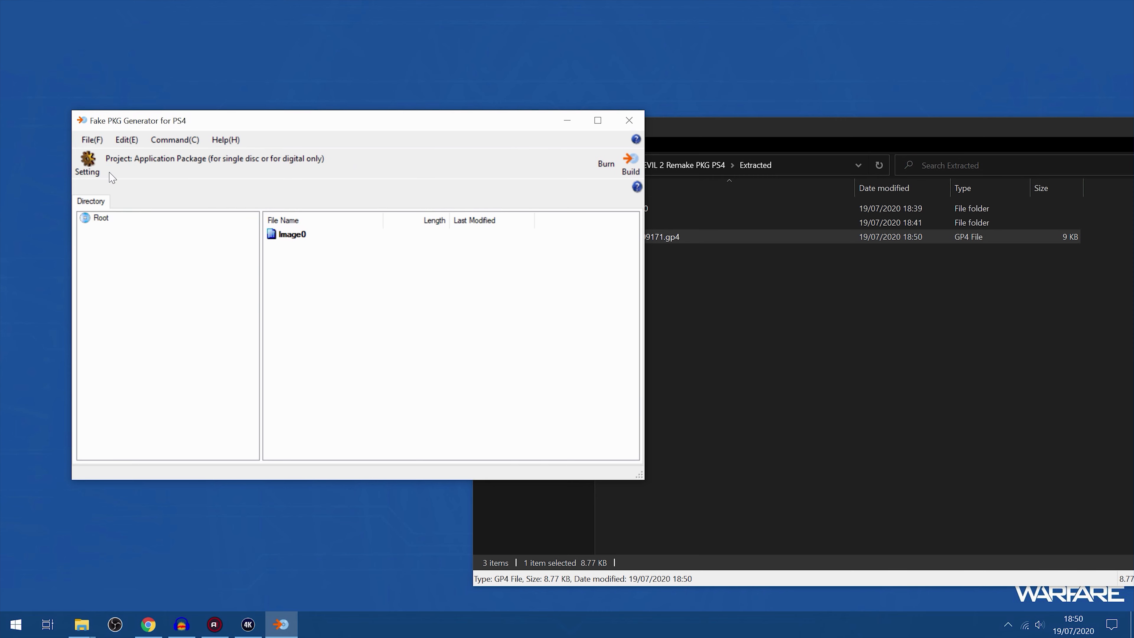
{"action": "left_click", "coordinate": [262, 257]}
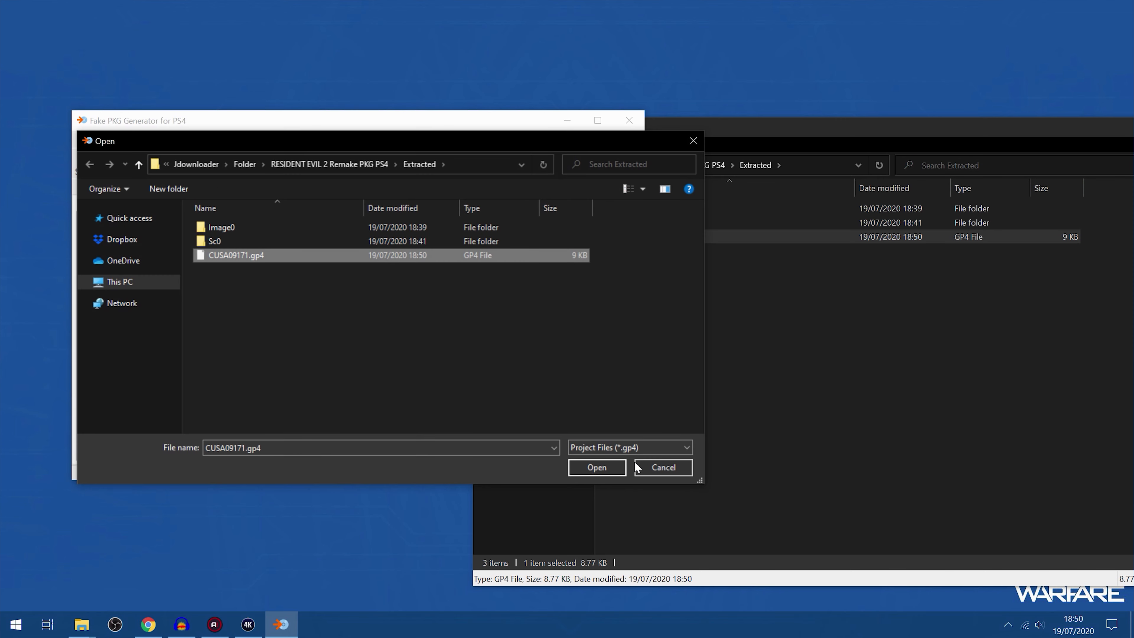
{"action": "left_click", "coordinate": [593, 467]}
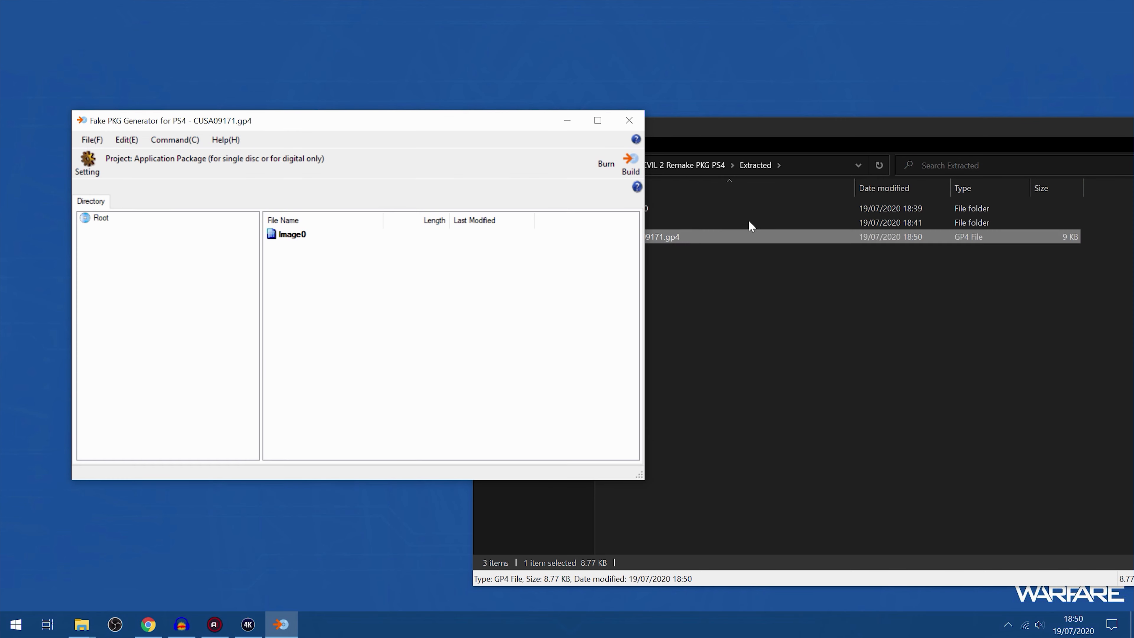
{"action": "left_click", "coordinate": [630, 163]}
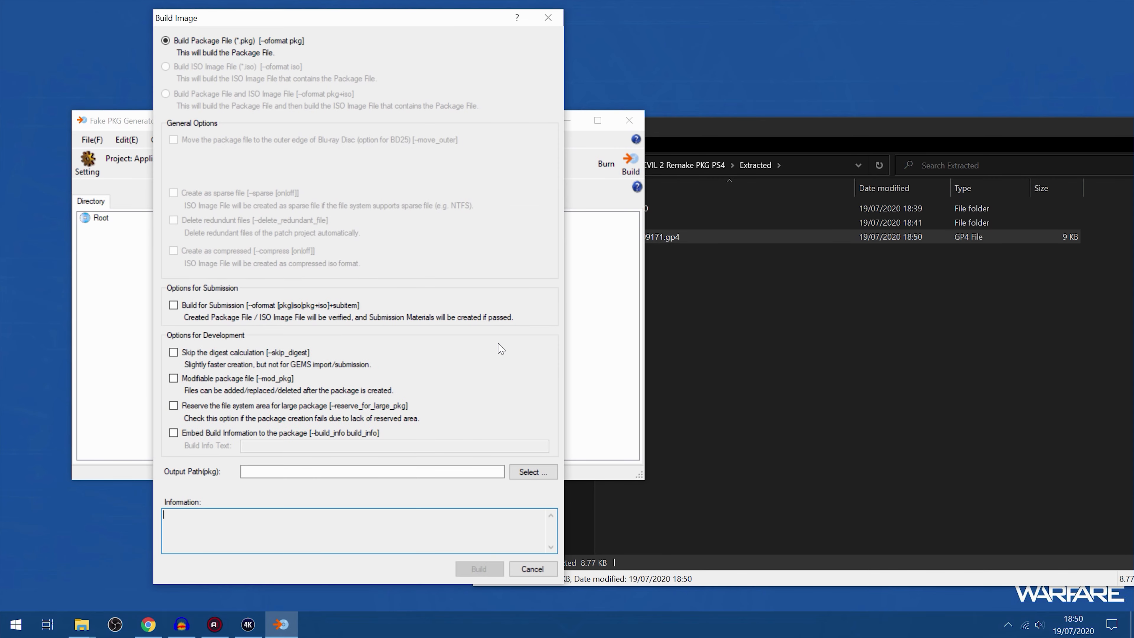
{"action": "left_click", "coordinate": [532, 472]}
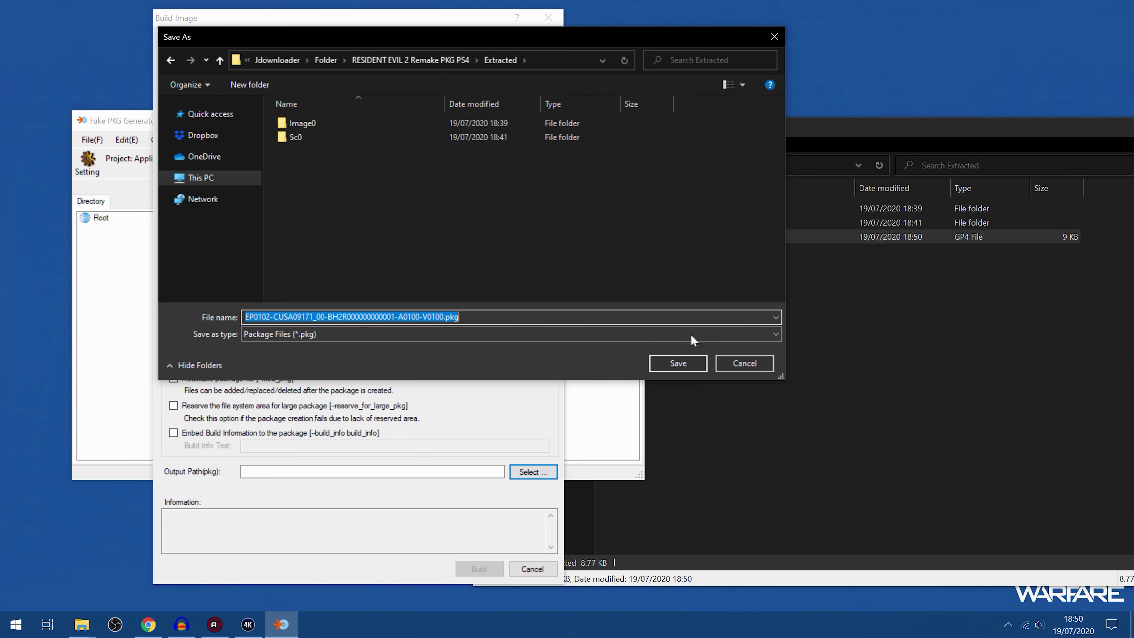
{"action": "left_click", "coordinate": [678, 362]}
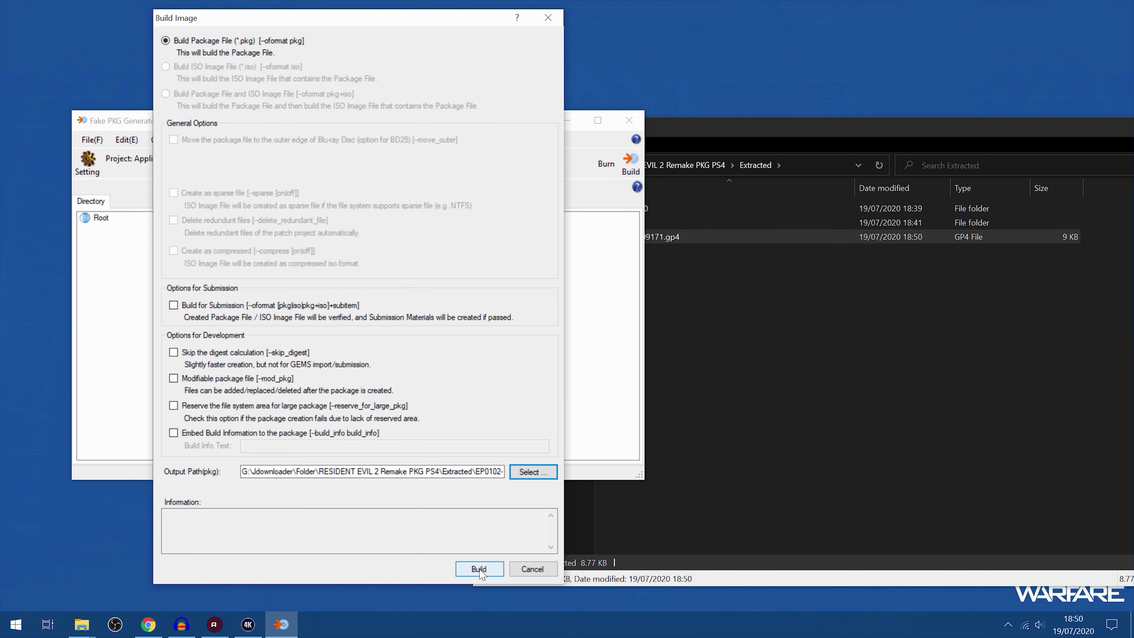
{"action": "left_click", "coordinate": [477, 569]}
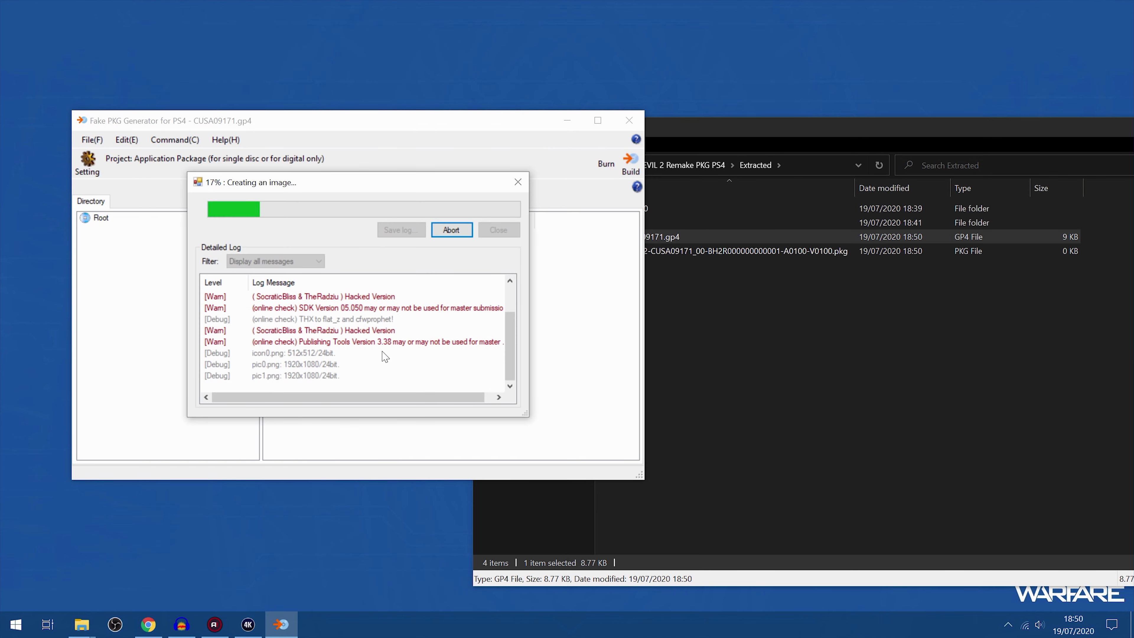
{"action": "left_click", "coordinate": [274, 374]}
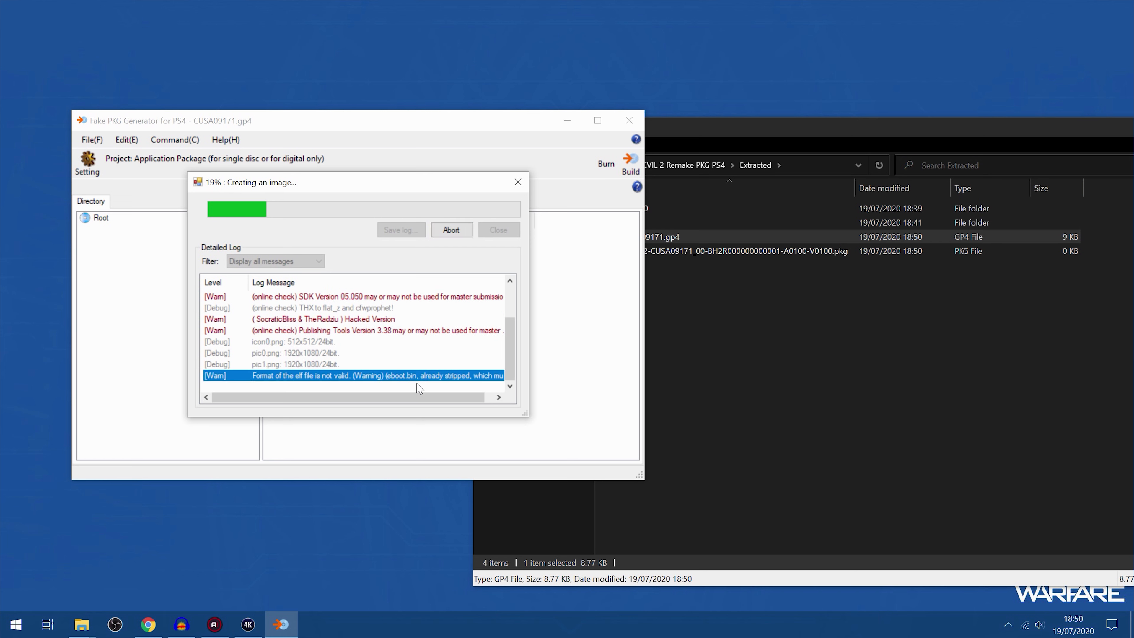
{"action": "left_click", "coordinate": [836, 329]}
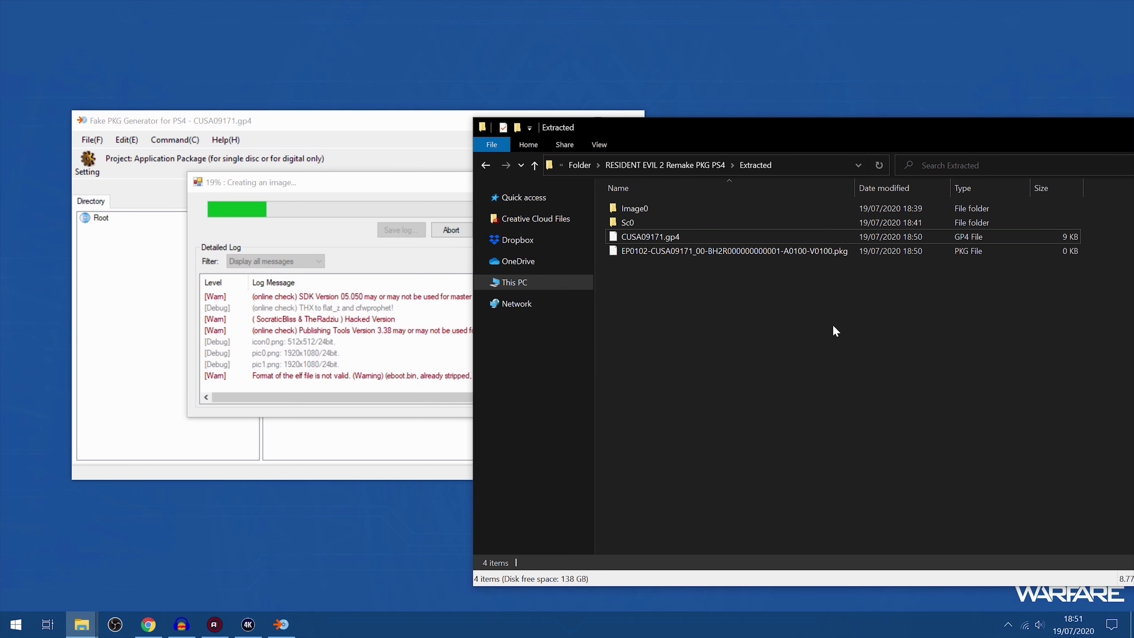
Review the build log's warnings and the output PKG in Extracted, and close the finished build dialog and Fake PKG Generator
{"action": "left_click", "coordinate": [308, 292]}
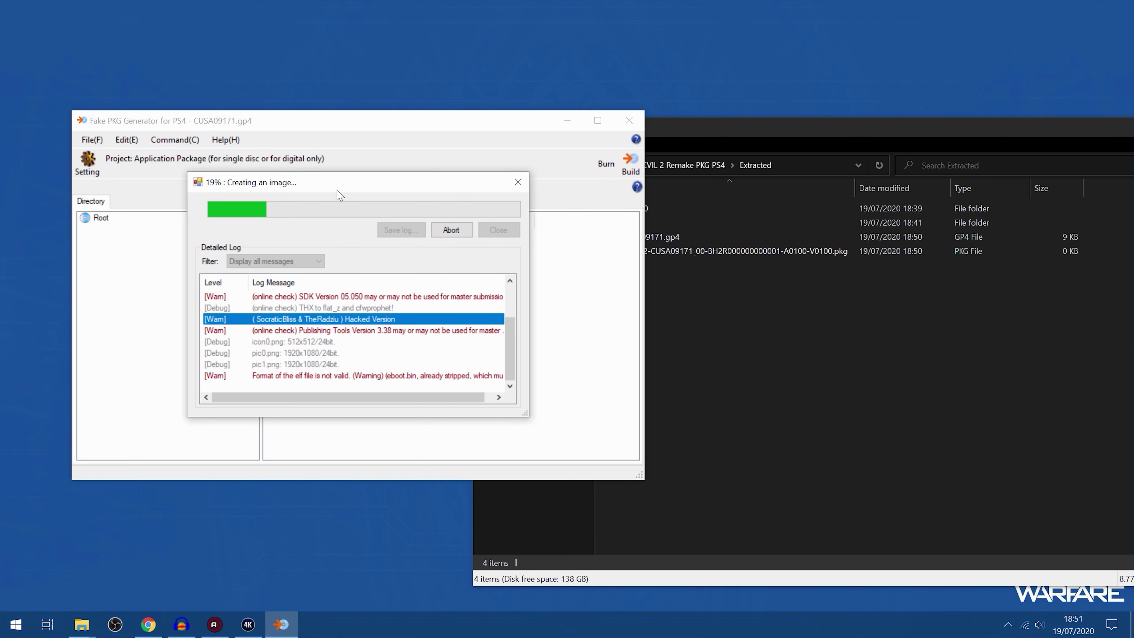
{"action": "left_click_drag", "start_coordinate": [365, 184], "coordinate": [351, 181]}
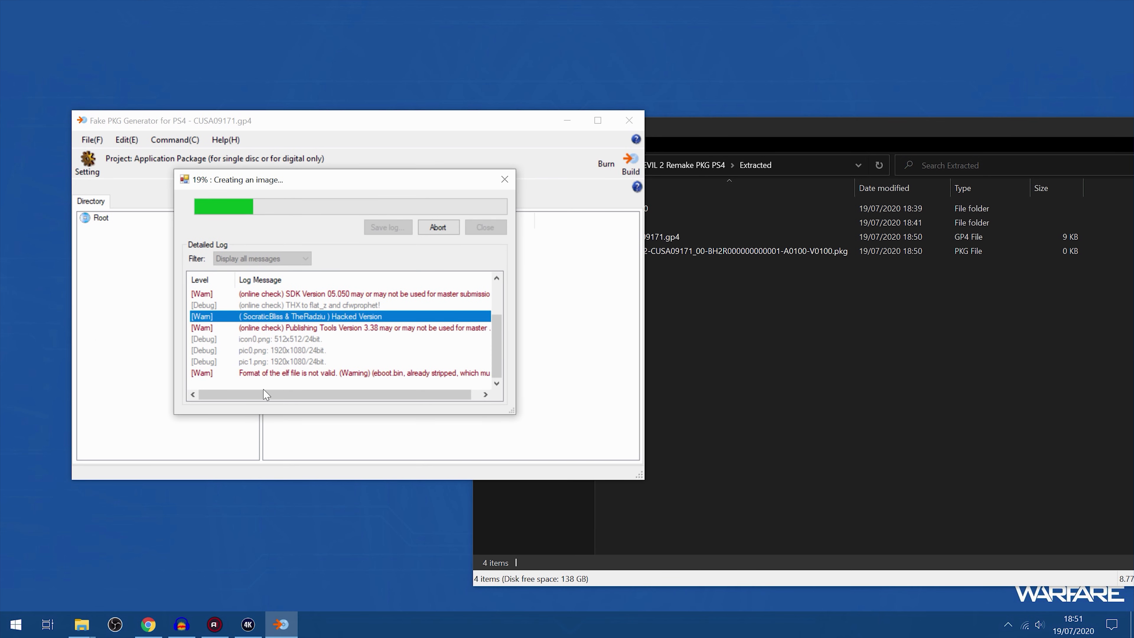
{"action": "left_click", "coordinate": [267, 374]}
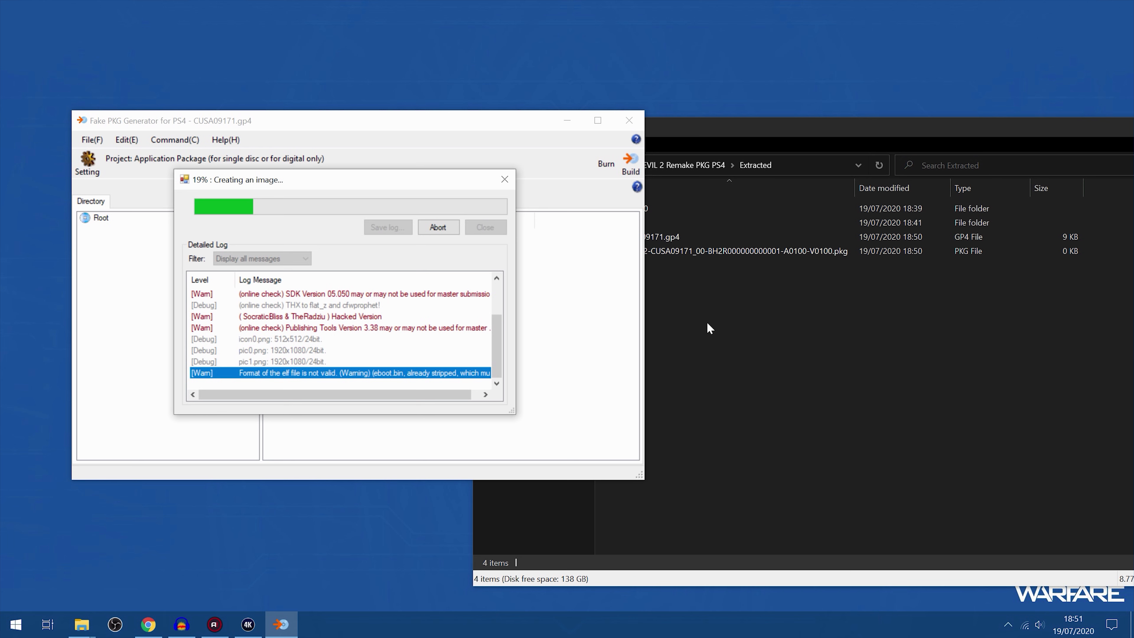
{"action": "left_click", "coordinate": [730, 327]}
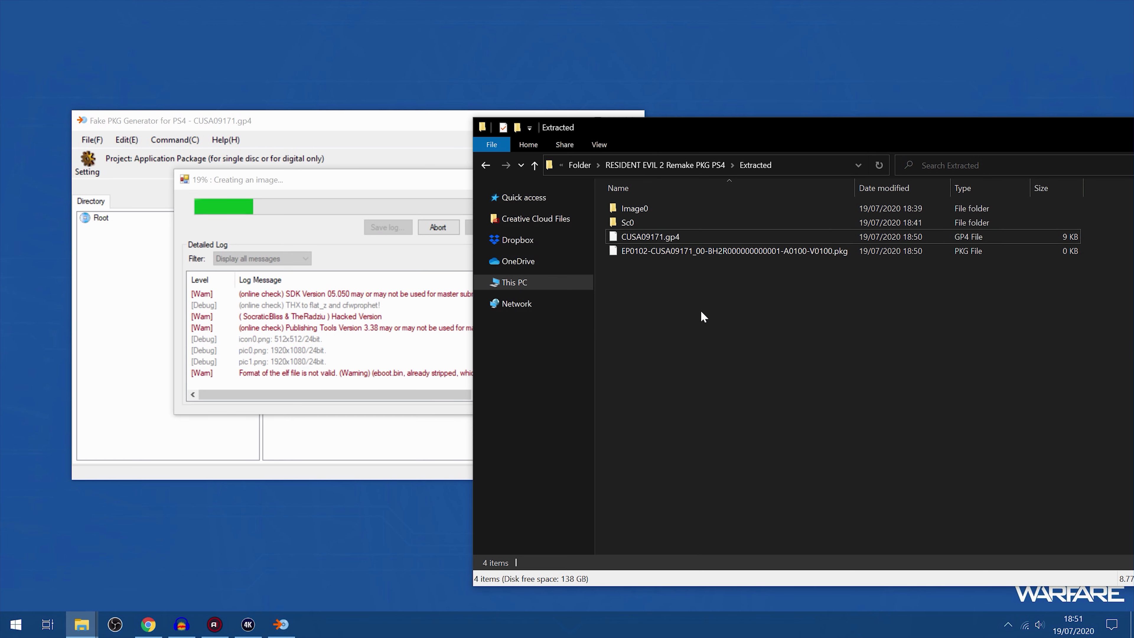
{"action": "left_click", "coordinate": [759, 252]}
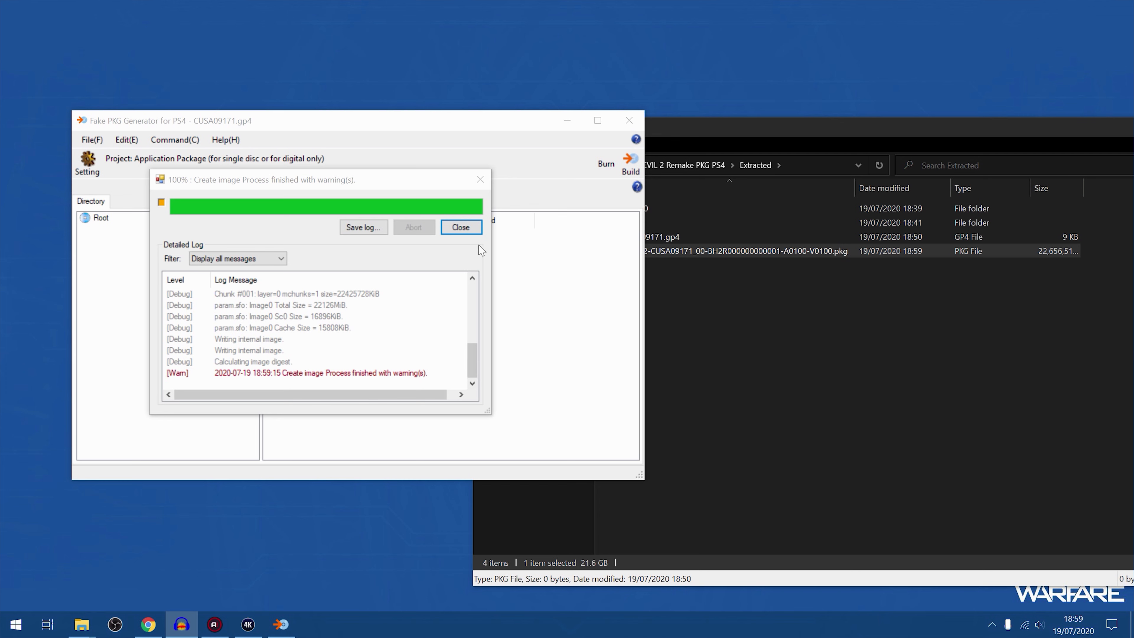
{"action": "left_click", "coordinate": [461, 226]}
{"action": "left_click", "coordinate": [628, 120]}
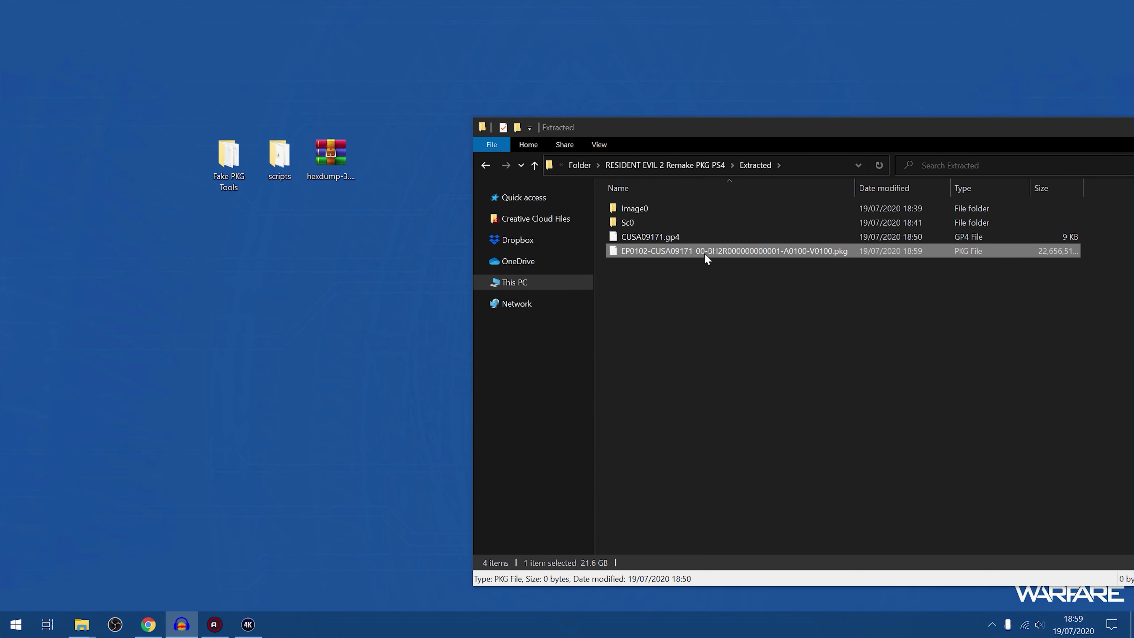
Launch PS4 Package Sender v1.2.exe from the PS4 Package Sender 1.2 folder and minimize that folder's window
{"action": "left_click_drag", "start_coordinate": [687, 127], "coordinate": [667, 117]}
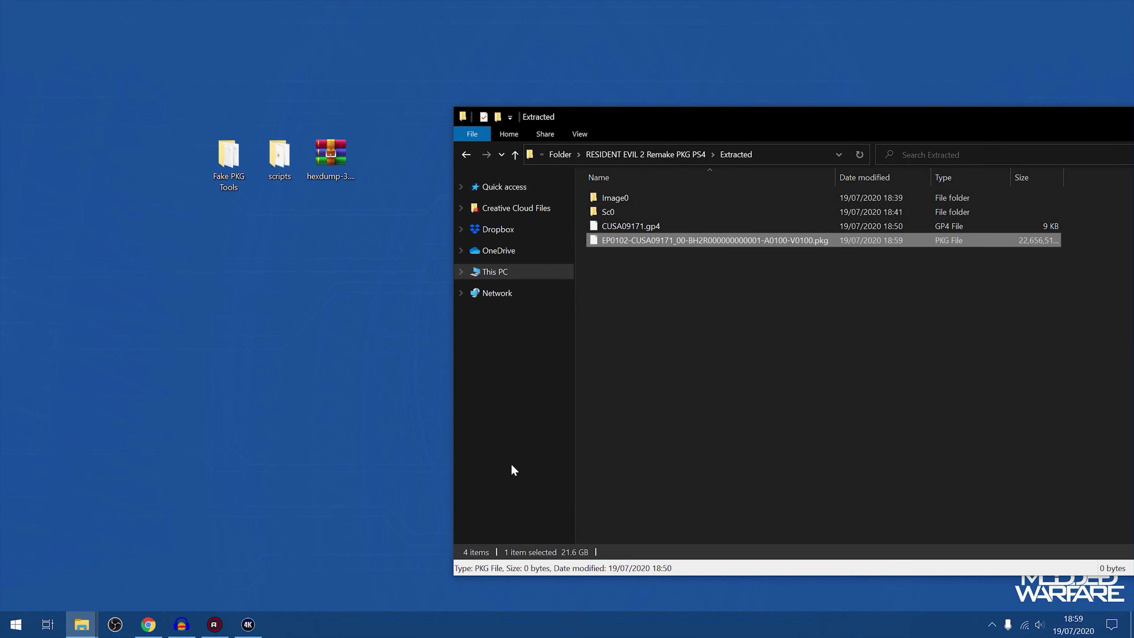
{"action": "left_click", "coordinate": [81, 624]}
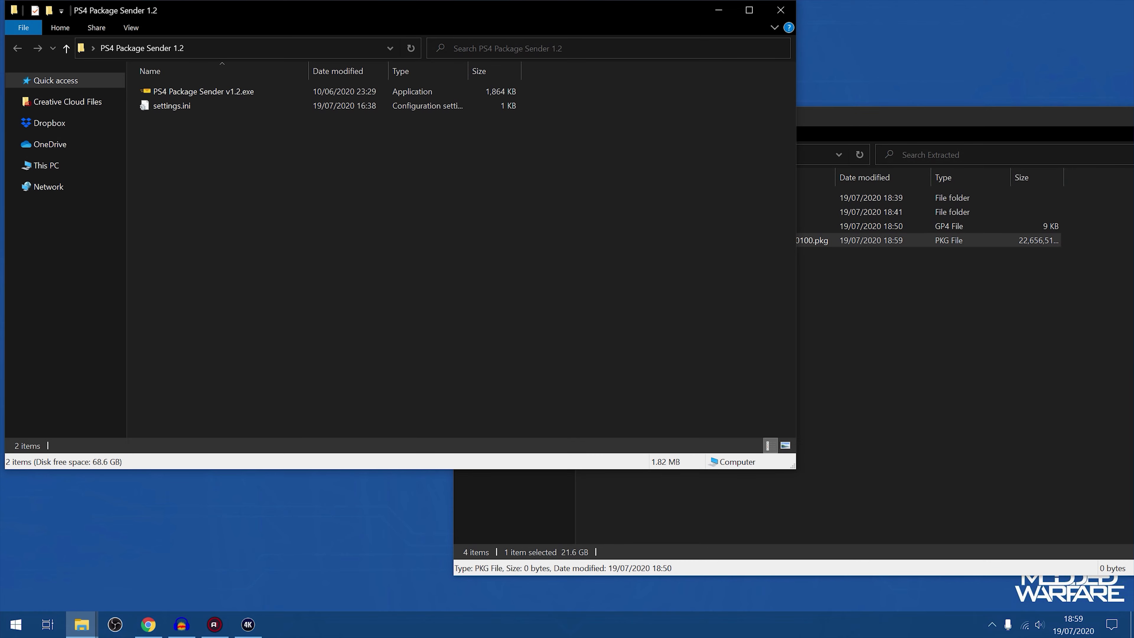
{"action": "left_click", "coordinate": [290, 91]}
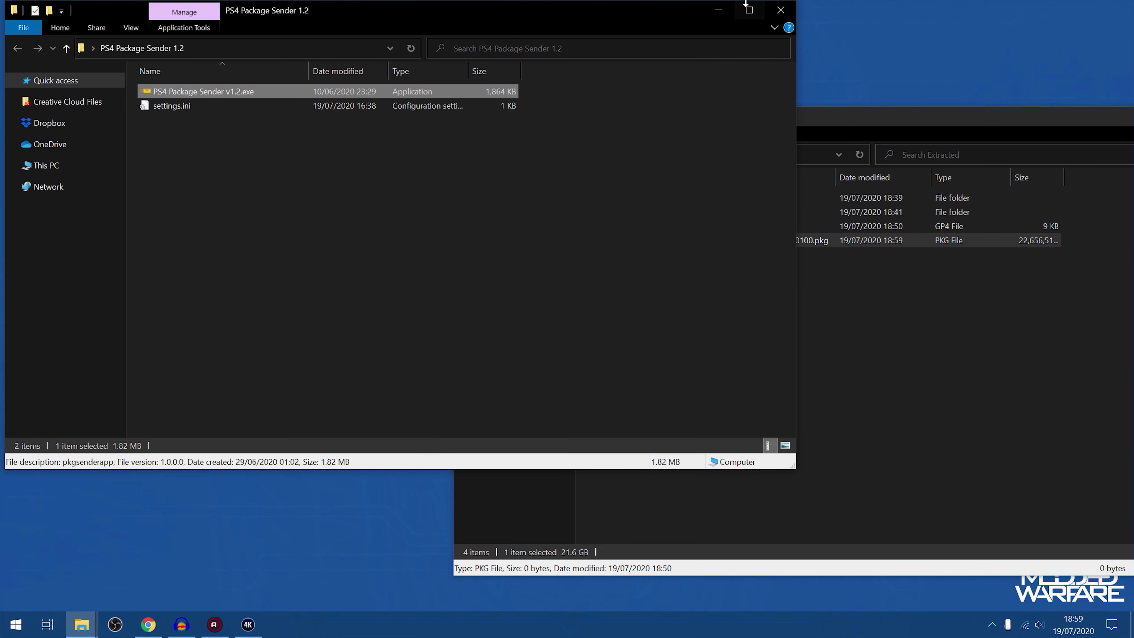
{"action": "left_click", "coordinate": [719, 10]}
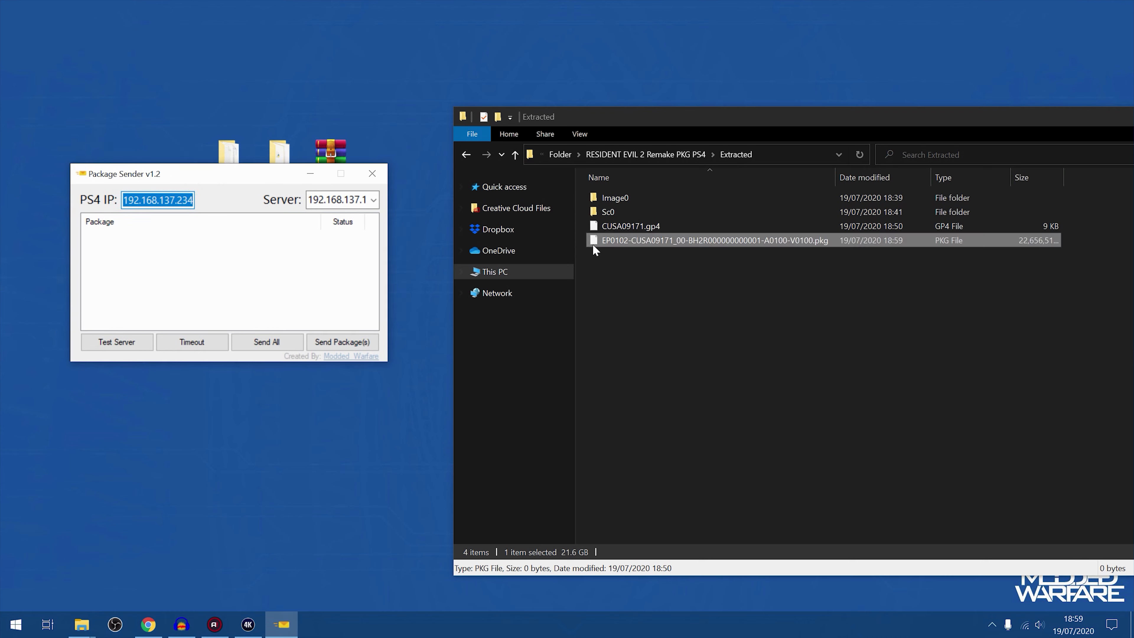
{"action": "left_click_drag", "start_coordinate": [670, 240], "coordinate": [181, 263]}
{"action": "left_click_drag", "start_coordinate": [969, 117], "coordinate": [838, 122]}
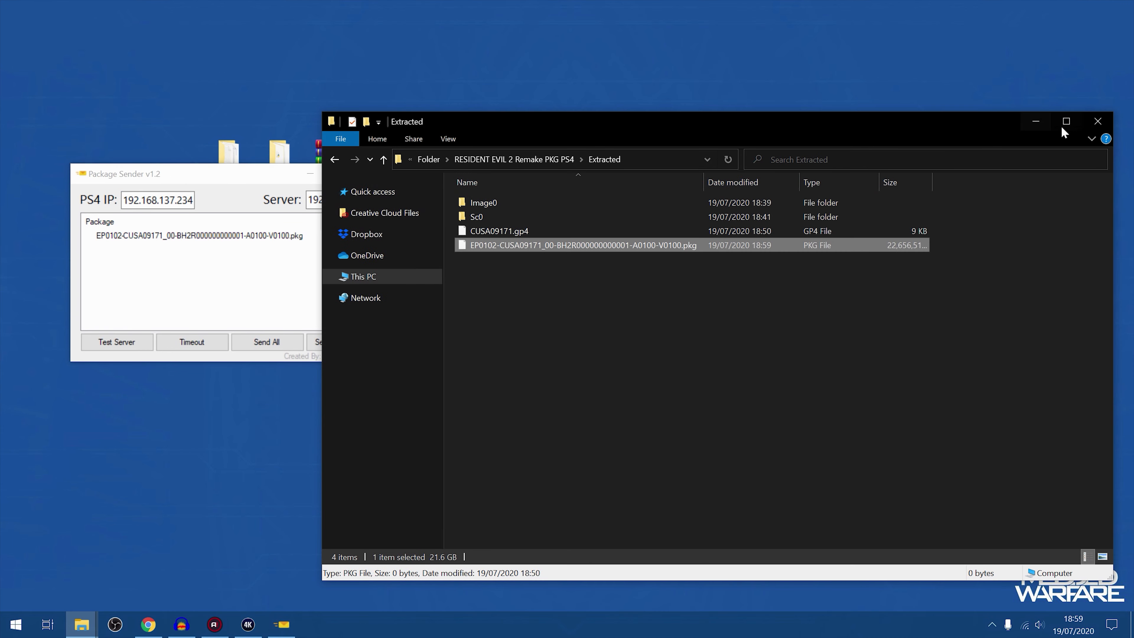
{"action": "left_click", "coordinate": [1035, 119]}
Start recording the PS4 screen in 4K Capture Utility and send the listed package to the PS4 with Package Sender
{"action": "left_click", "coordinate": [247, 623]}
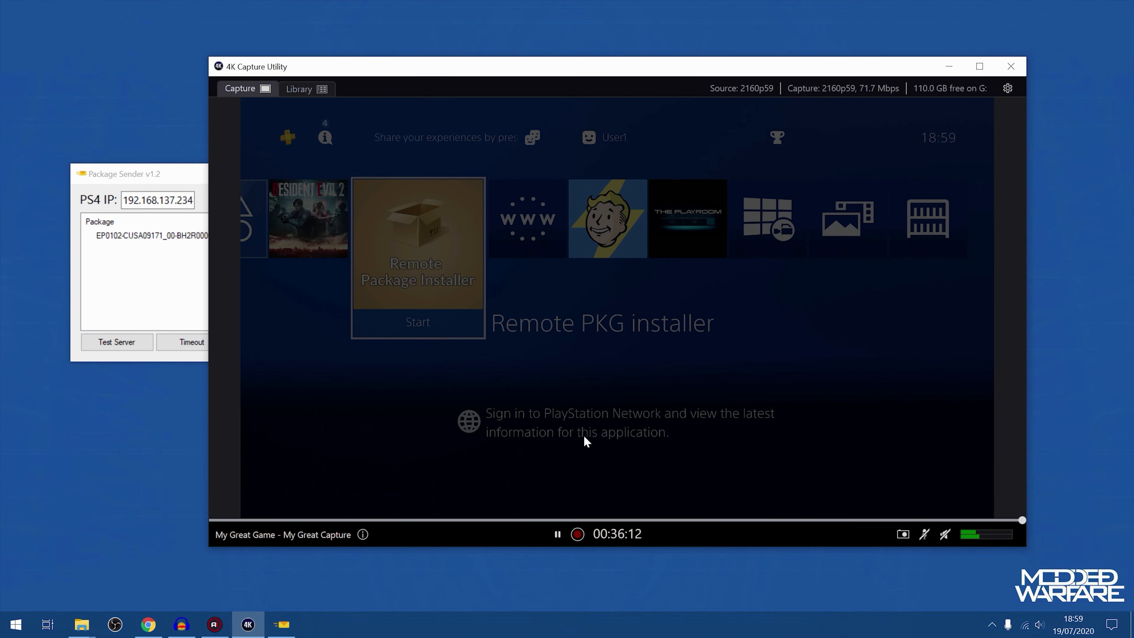
{"action": "left_click", "coordinate": [577, 534]}
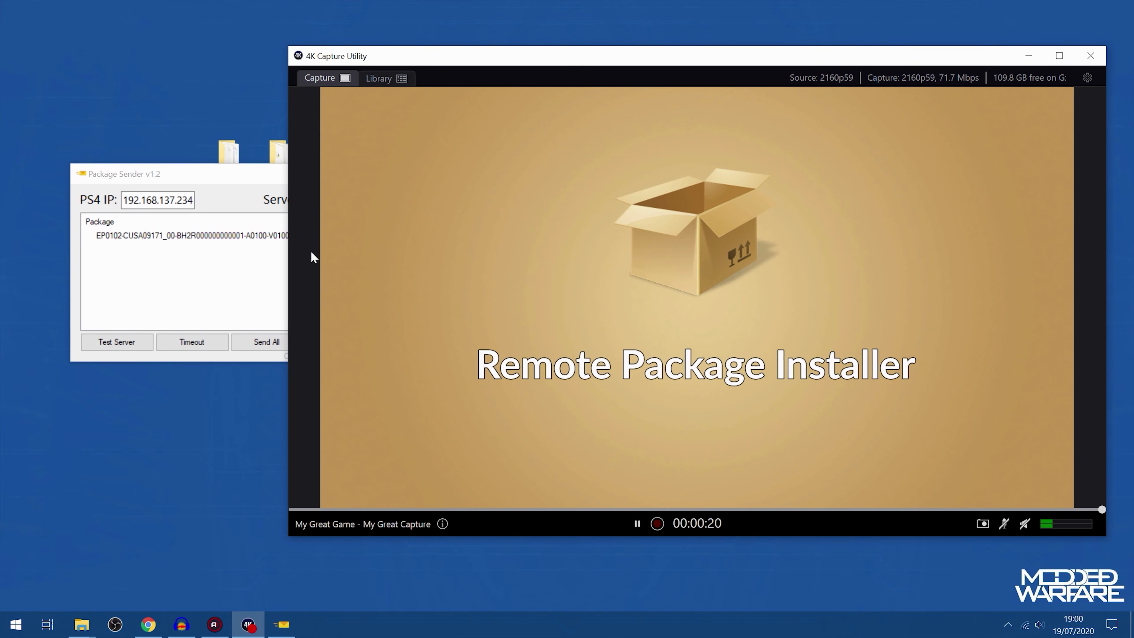
{"action": "left_click", "coordinate": [248, 239]}
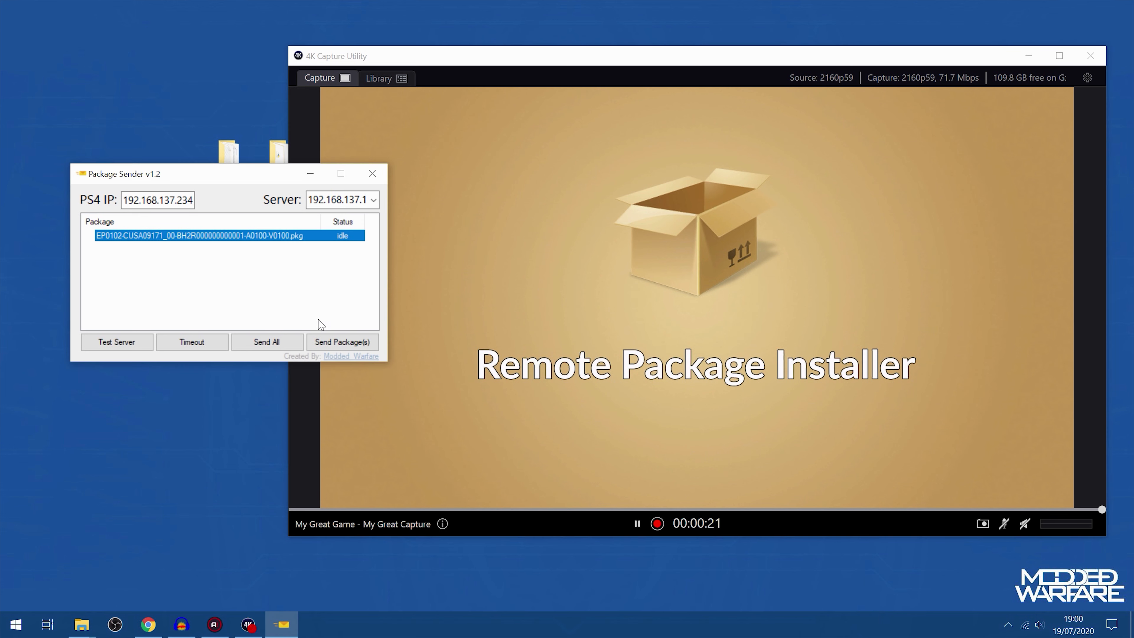
{"action": "left_click", "coordinate": [352, 343]}
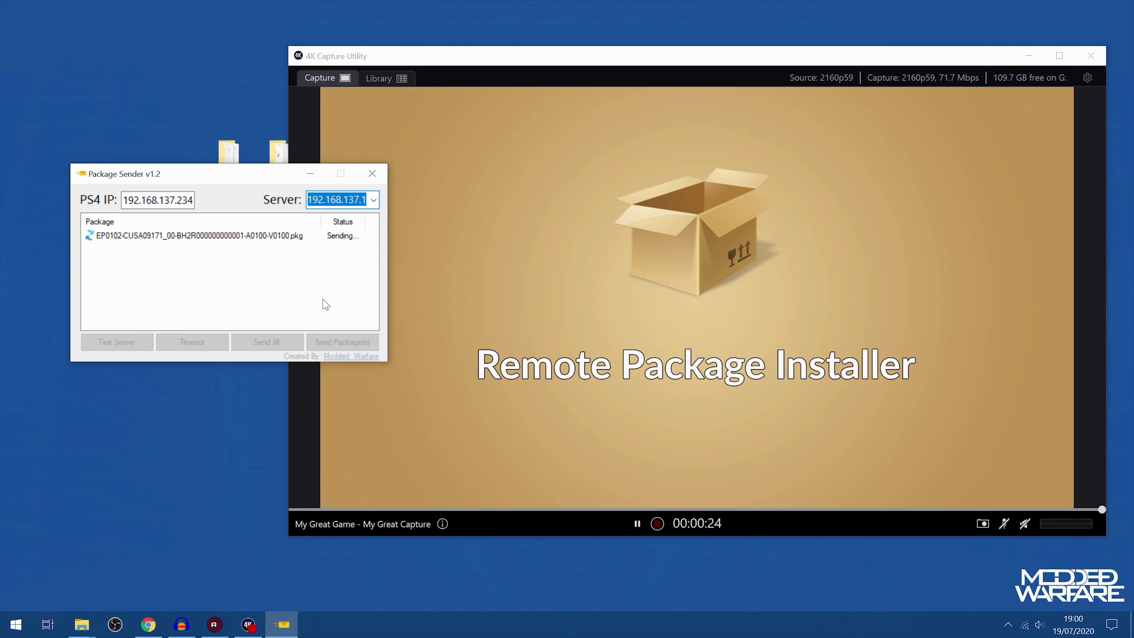
{"action": "left_click", "coordinate": [516, 66]}
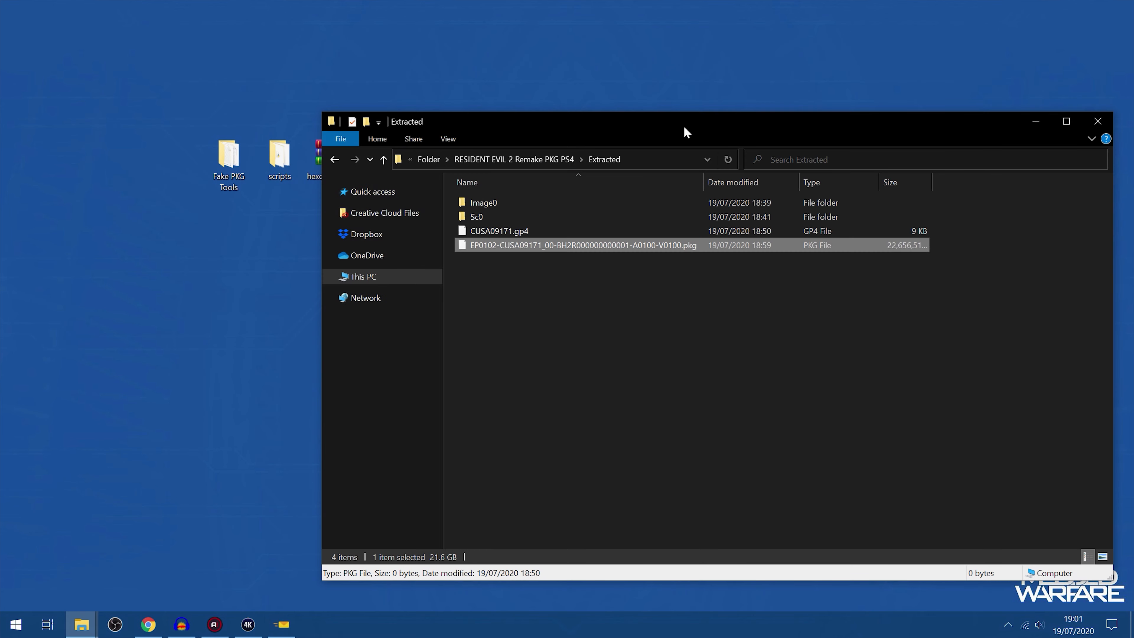
Launch orbis-pub-chk.exe from the Fake PKG Tools folder and minimize that folder's window
{"action": "left_click_drag", "start_coordinate": [686, 132], "coordinate": [778, 130]}
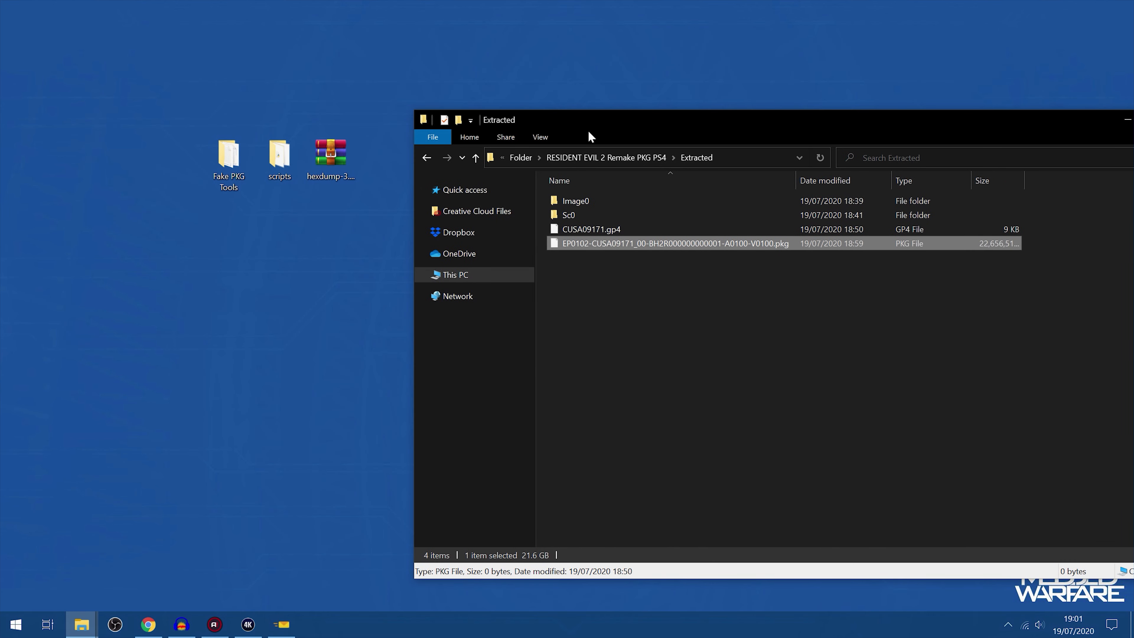
{"action": "left_click_drag", "start_coordinate": [592, 136], "coordinate": [555, 152]}
{"action": "double_click", "coordinate": [223, 165]}
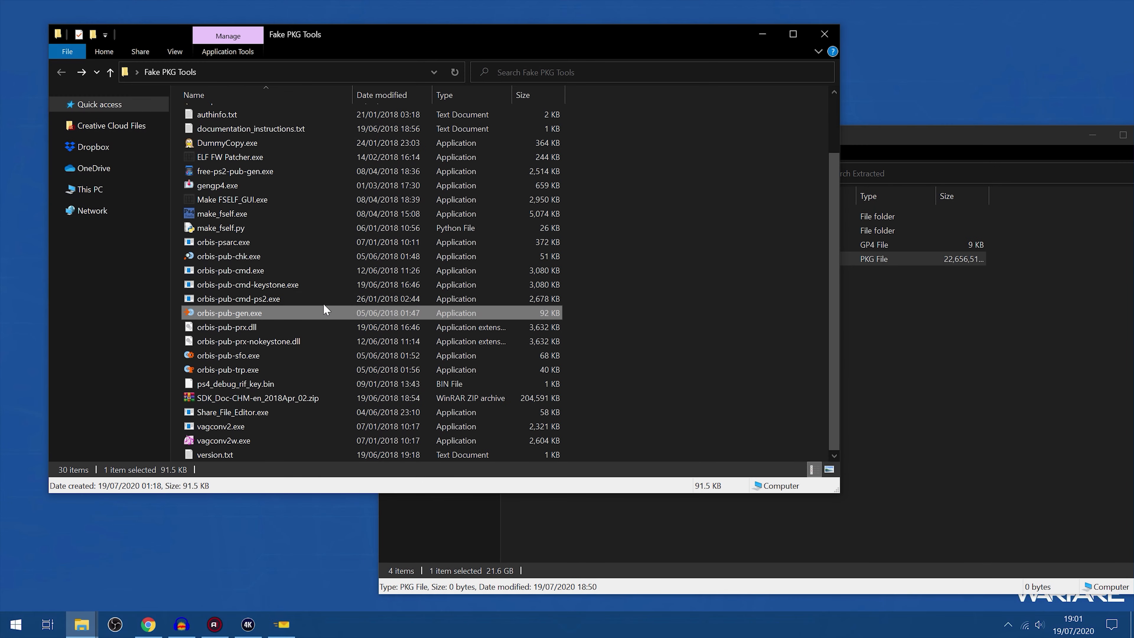
{"action": "left_click", "coordinate": [630, 352]}
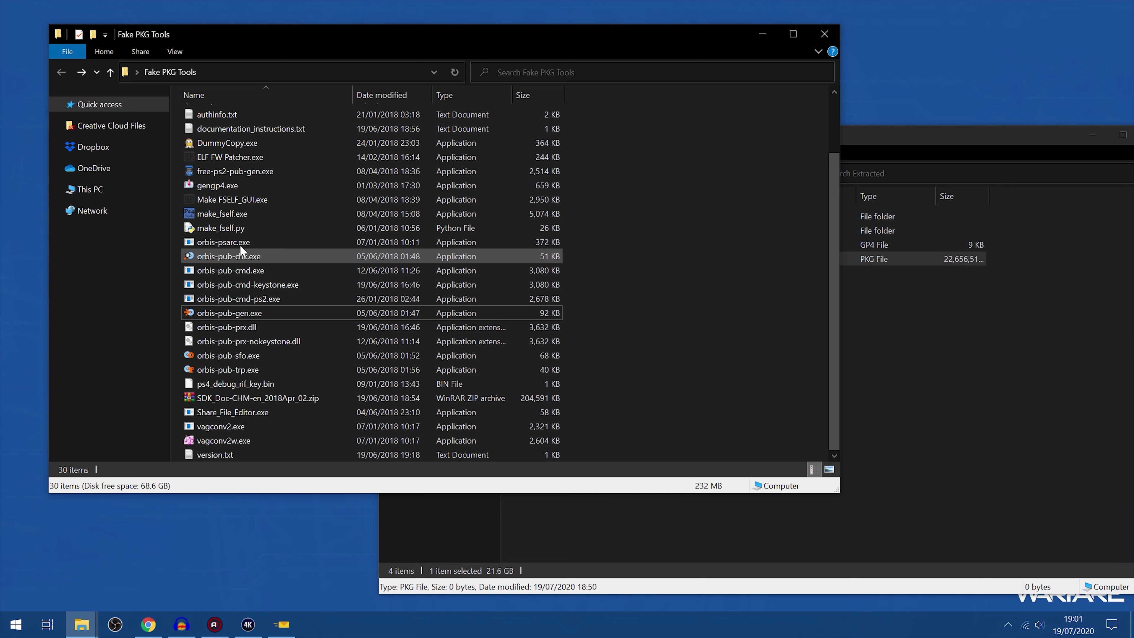
{"action": "left_click", "coordinate": [241, 256]}
{"action": "left_click", "coordinate": [763, 34]}
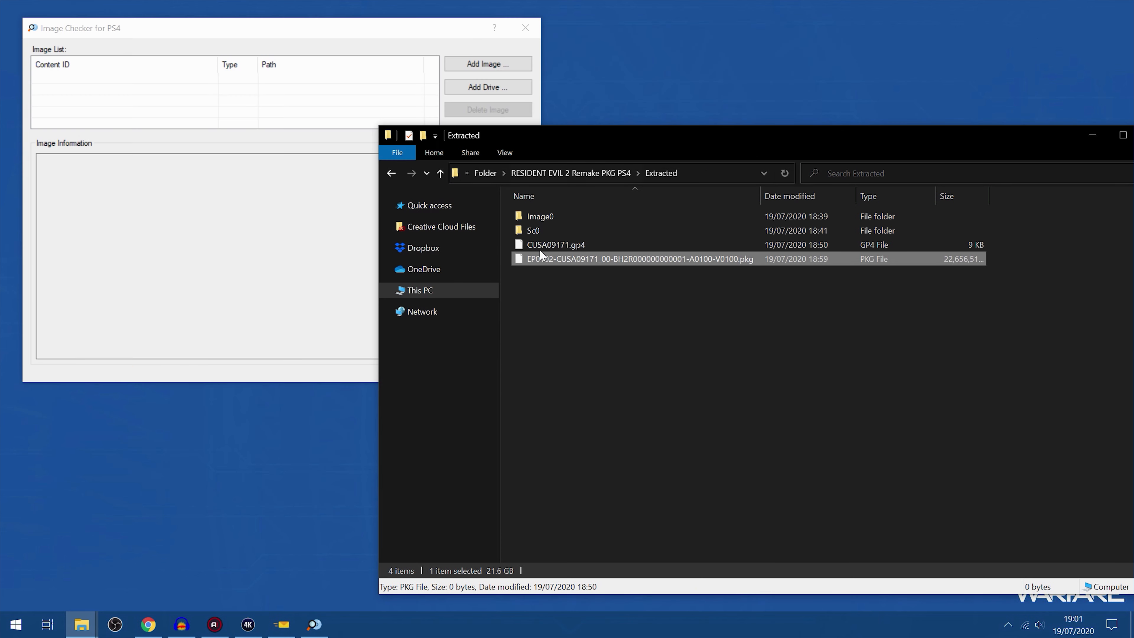
Load the rebuilt package from Extracted and the original package from RESIDENT EVIL 2 Remake PKG PS4 into Image Checker
{"action": "left_click_drag", "start_coordinate": [585, 263], "coordinate": [247, 91]}
{"action": "left_click", "coordinate": [130, 290]}
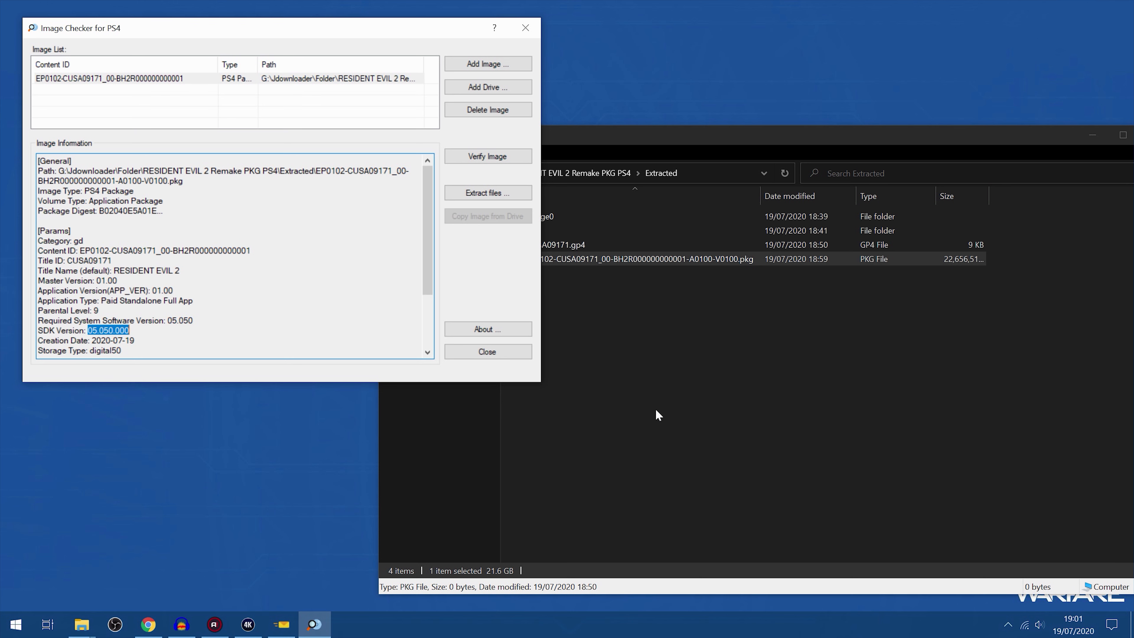
{"action": "left_click", "coordinate": [807, 411]}
{"action": "double_click", "coordinate": [542, 216]}
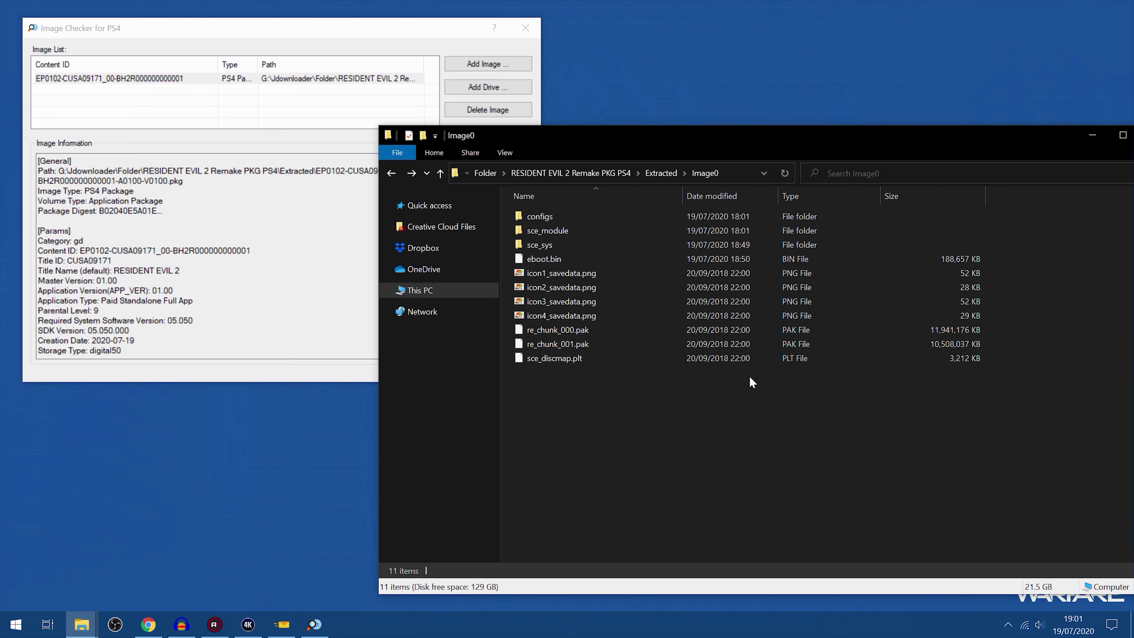
{"action": "left_click", "coordinate": [566, 174]}
{"action": "left_click", "coordinate": [572, 231]}
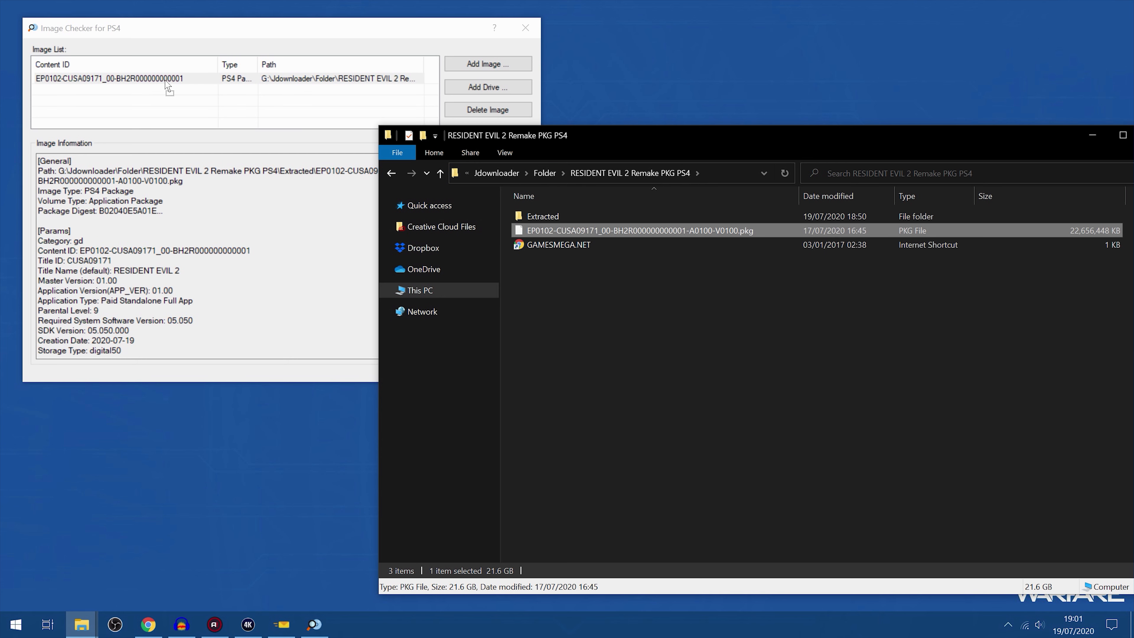
{"action": "left_click_drag", "start_coordinate": [572, 232], "coordinate": [172, 106]}
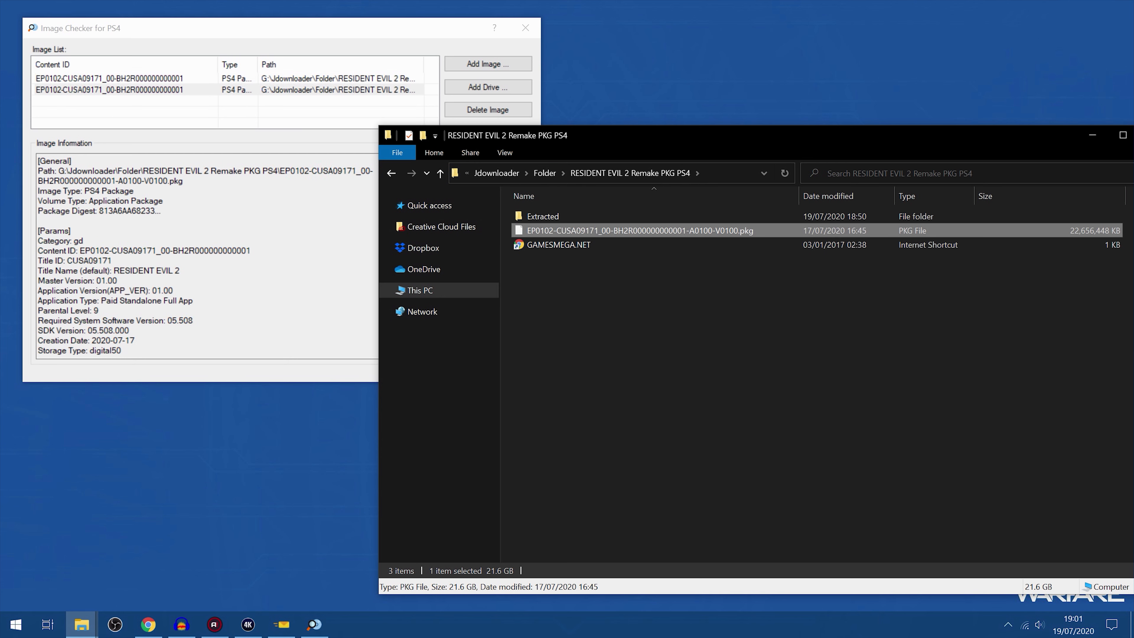
Compare the required system software and SDK versions of both packages, close Image Checker and minimize the game folder
{"action": "left_click", "coordinate": [102, 321]}
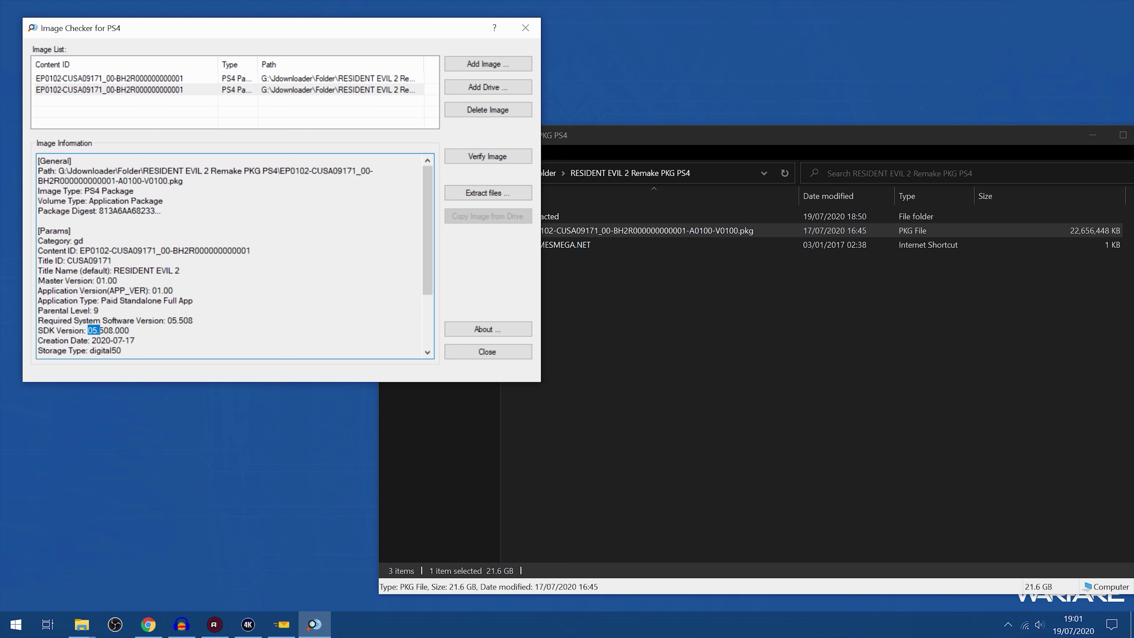
{"action": "left_click", "coordinate": [123, 80]}
{"action": "left_click_drag", "start_coordinate": [93, 330], "coordinate": [113, 330]}
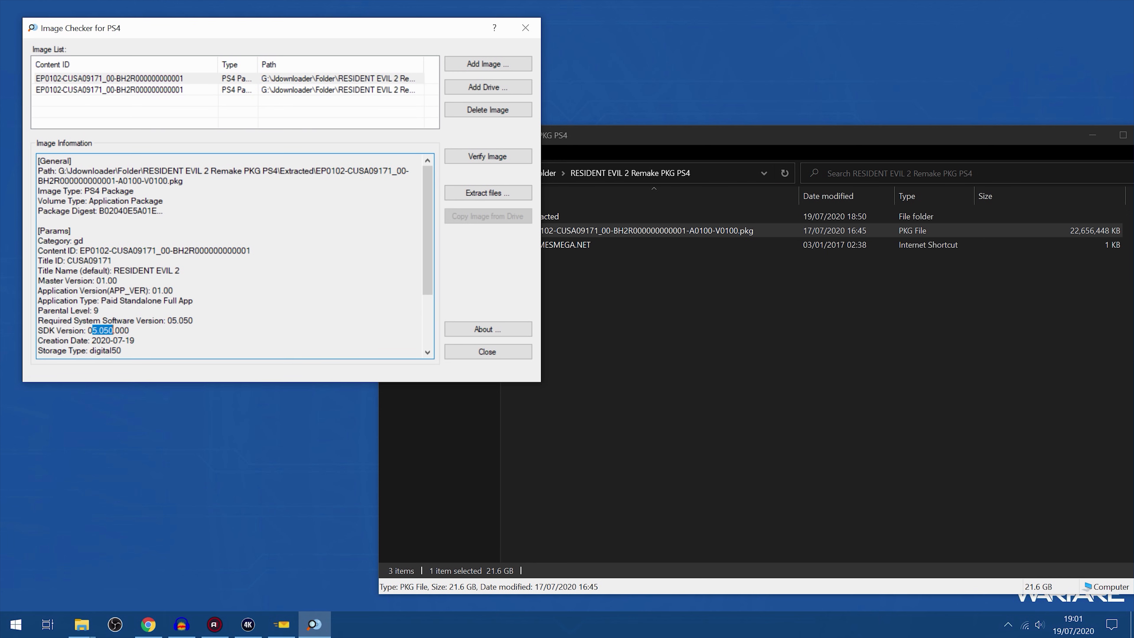
{"action": "left_click", "coordinate": [525, 27]}
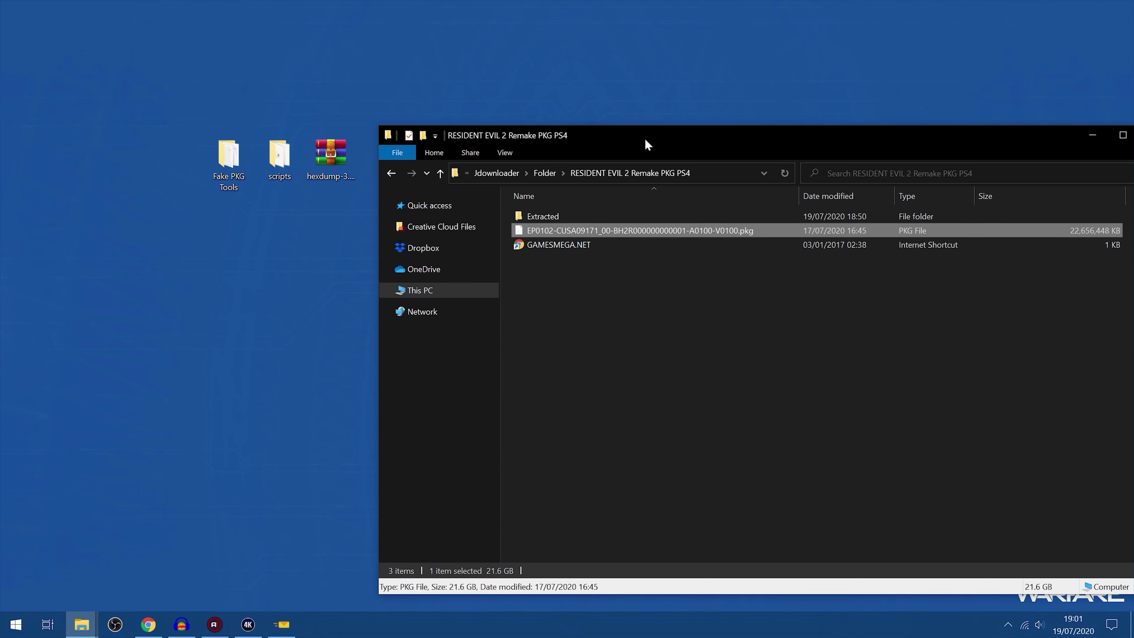
{"action": "left_click_drag", "start_coordinate": [647, 144], "coordinate": [474, 141]}
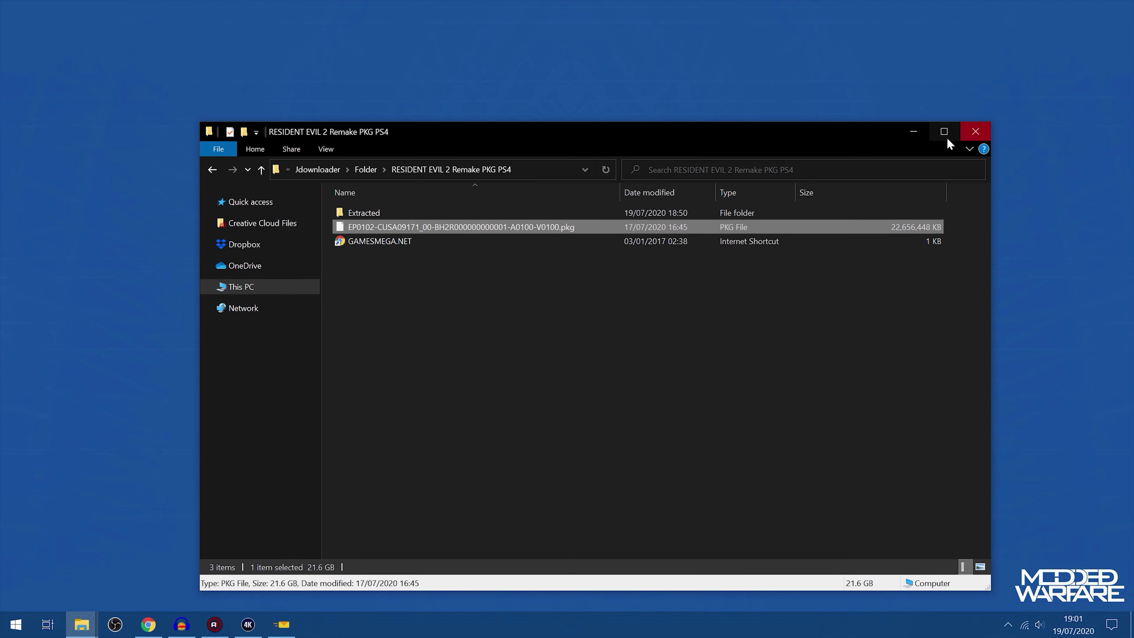
{"action": "left_click", "coordinate": [914, 134]}
{"action": "left_click", "coordinate": [510, 267]}
{"action": "key", "text": "ctrl+a"}
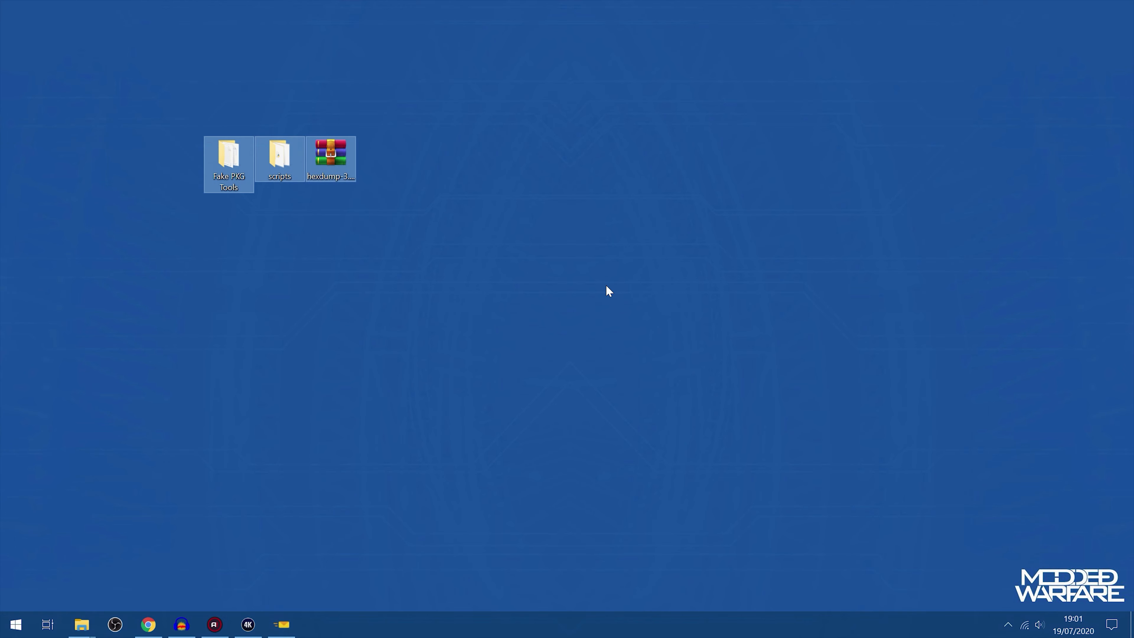
{"action": "left_click", "coordinate": [606, 286]}
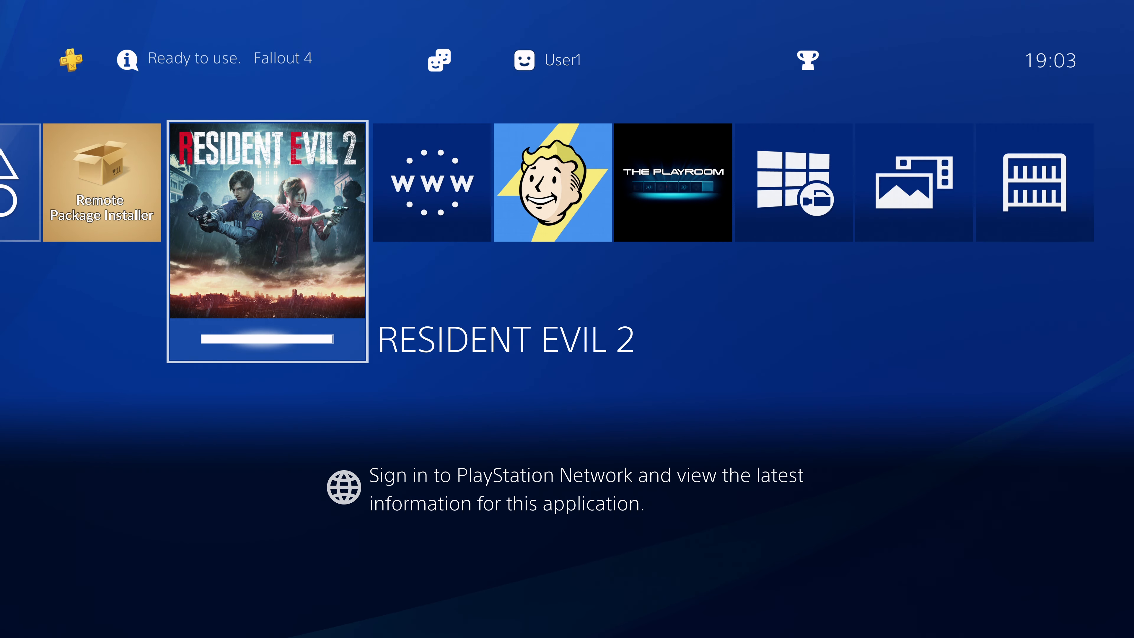
Start RESIDENT EVIL 2 from the PS4 home screen
{"action": "key", "text": "Right"}
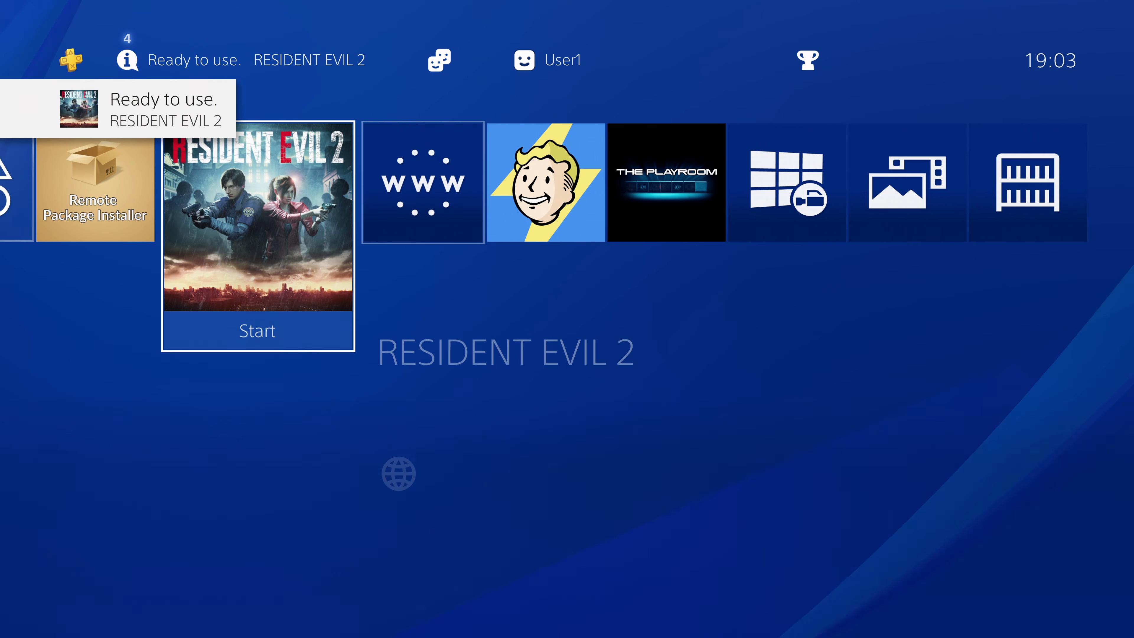
{"action": "key", "text": "Left"}
{"action": "key", "text": "Right"}
{"action": "key", "text": "Left"}
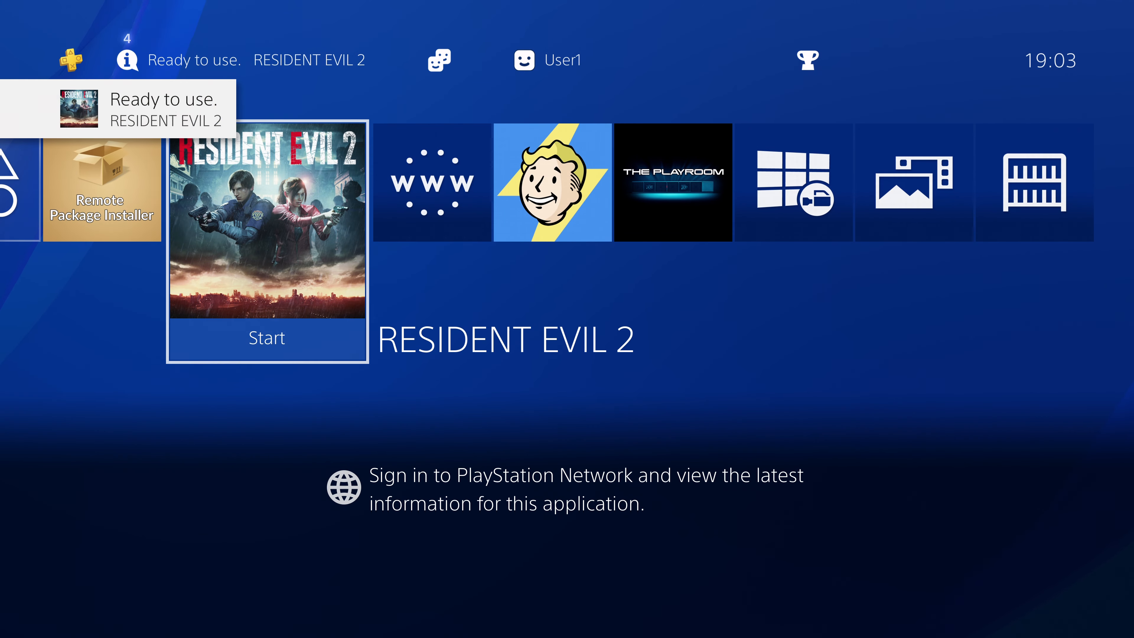
{"action": "key", "text": "Return"}
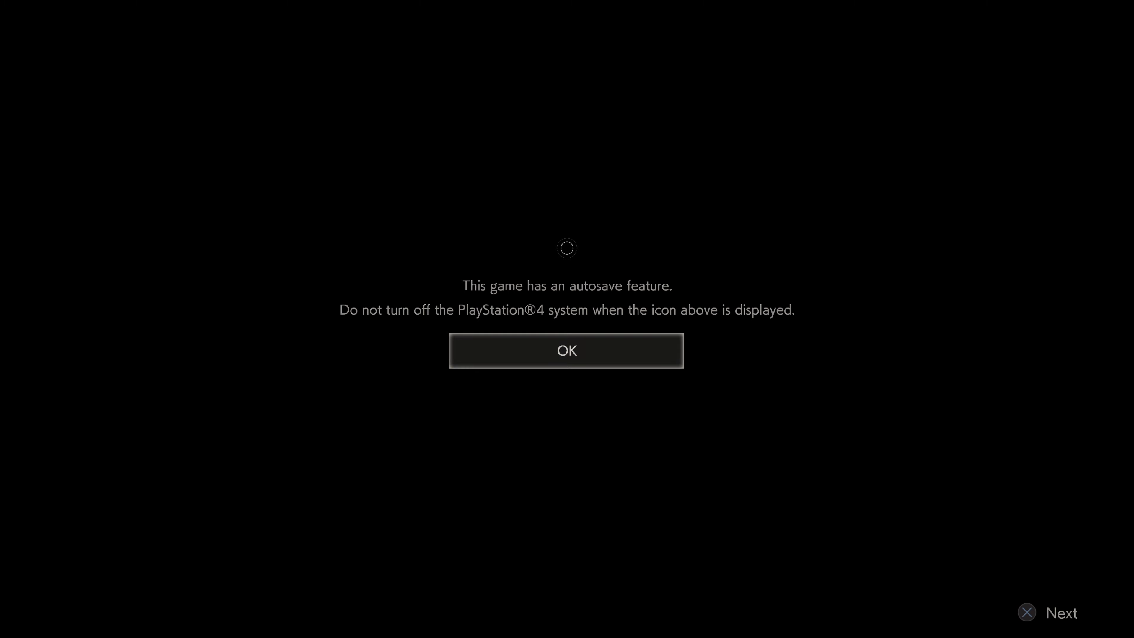
Acknowledge the autosave notice and accept the game's Initial Settings with English voice and display language
{"action": "key", "text": "Return"}
{"action": "key", "text": "Down"}
{"action": "key", "text": "Down"}
{"action": "key", "text": "Down"}
{"action": "key", "text": "Down"}
{"action": "key", "text": "Down"}
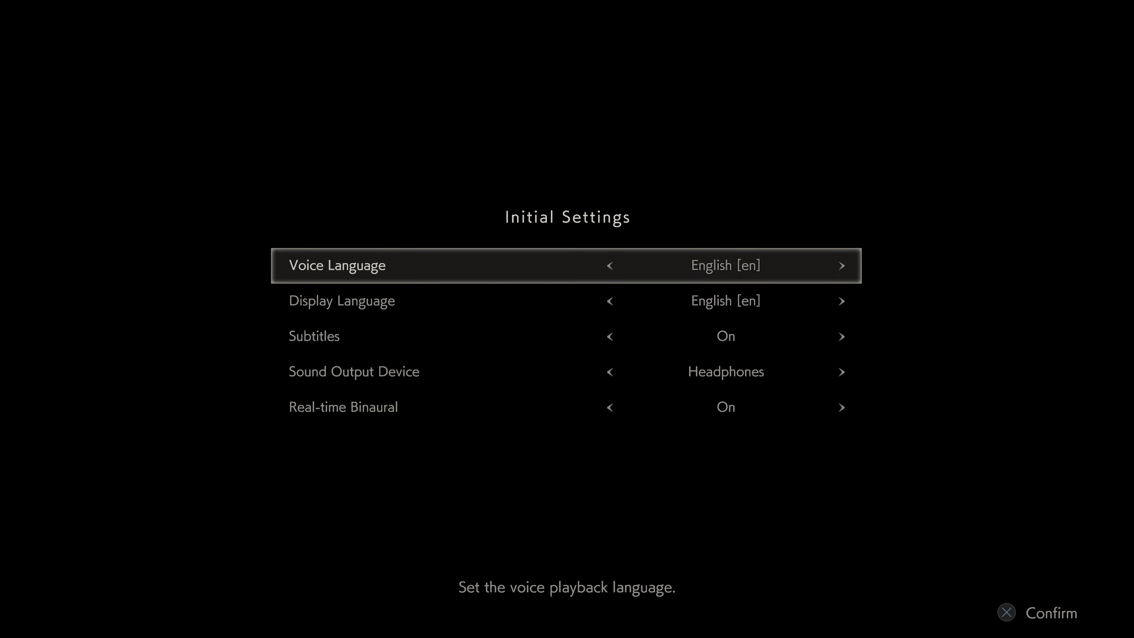
{"action": "key", "text": "Down"}
{"action": "key", "text": "Return"}
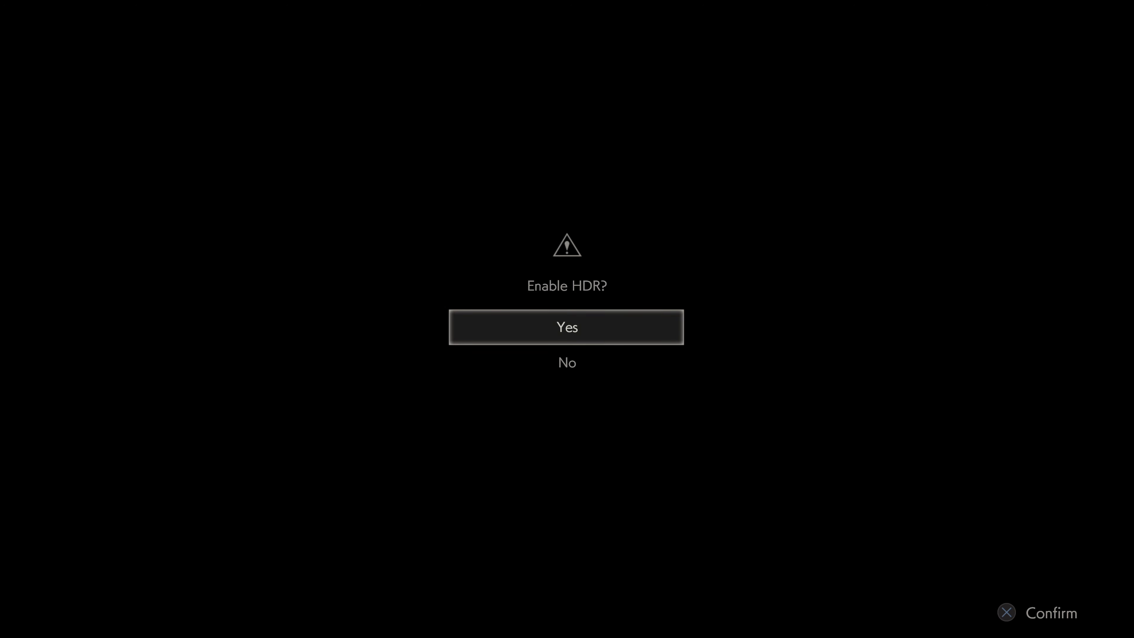
Answer the HDR prompt and start a new game in STANDARD mode
{"action": "key", "text": "Return"}
{"action": "key", "text": "Return"}
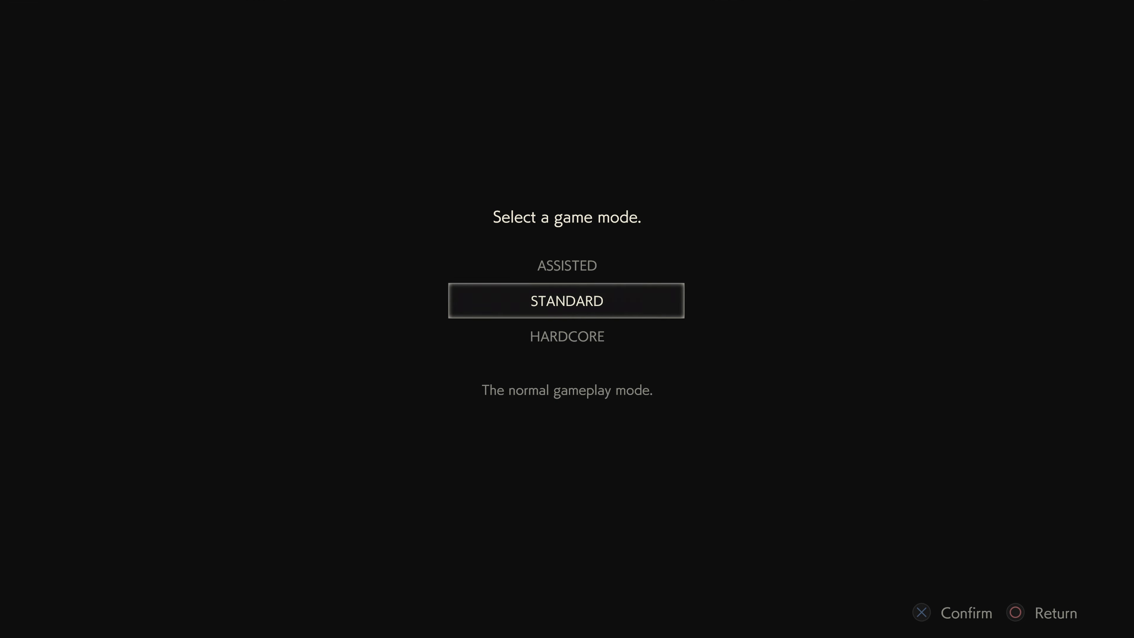
{"action": "key", "text": "Return"}
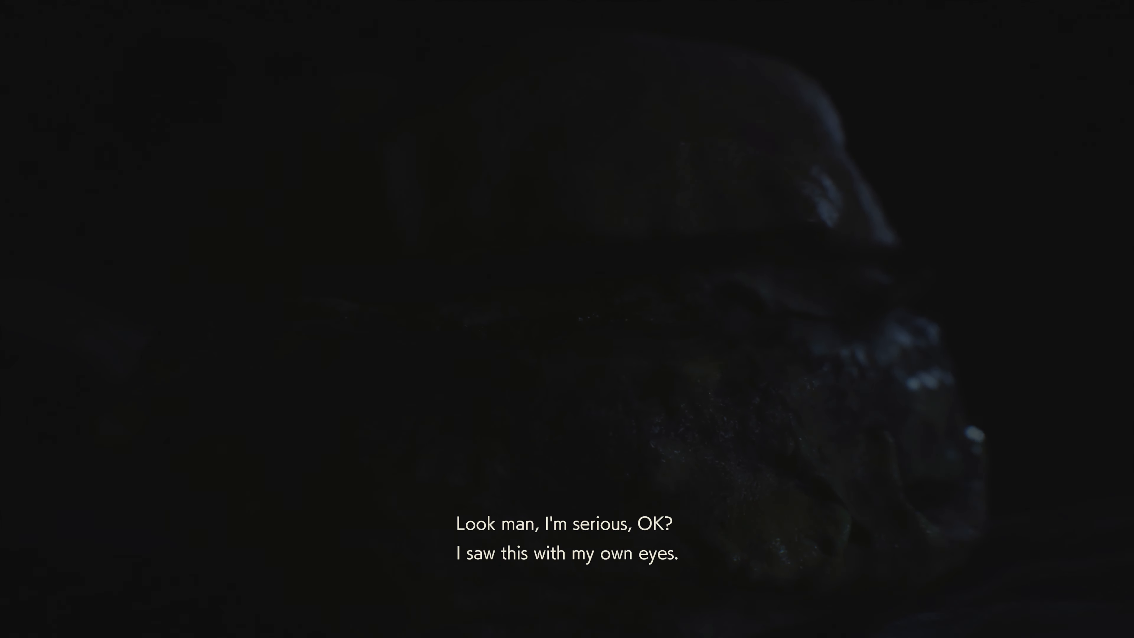
Cancel the save, return from the pause screen to the game and move the character around the gas station
{"action": "key", "text": "Escape"}
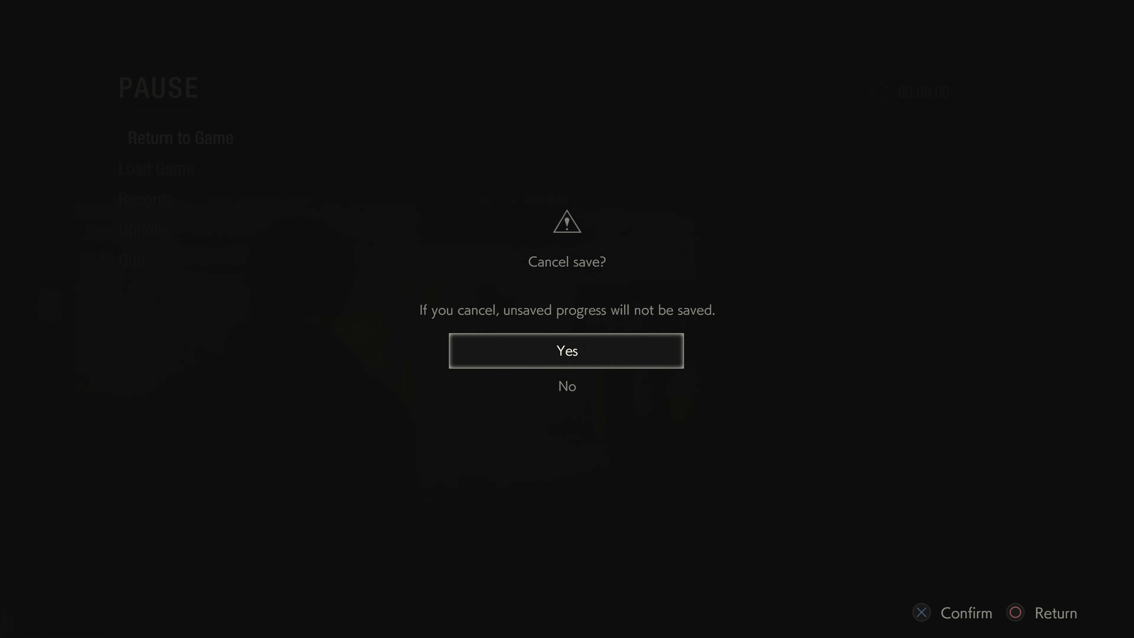
{"action": "key", "text": "Return"}
{"action": "key", "text": "Down"}
{"action": "key", "text": "Up"}
{"action": "key", "text": "Return"}
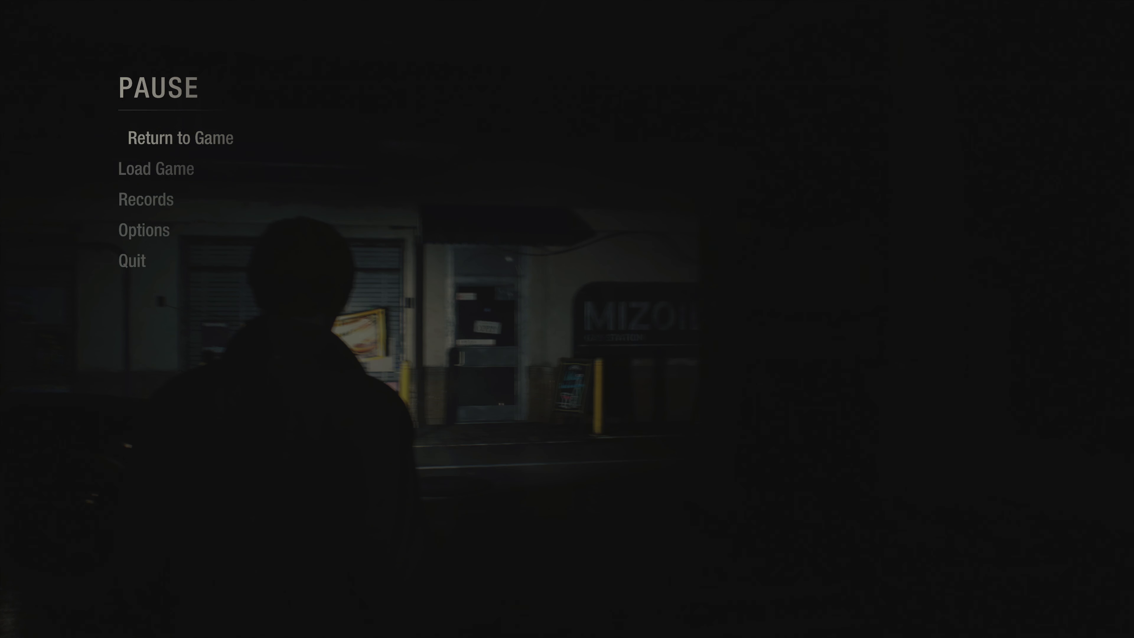
{"action": "key", "text": "w"}
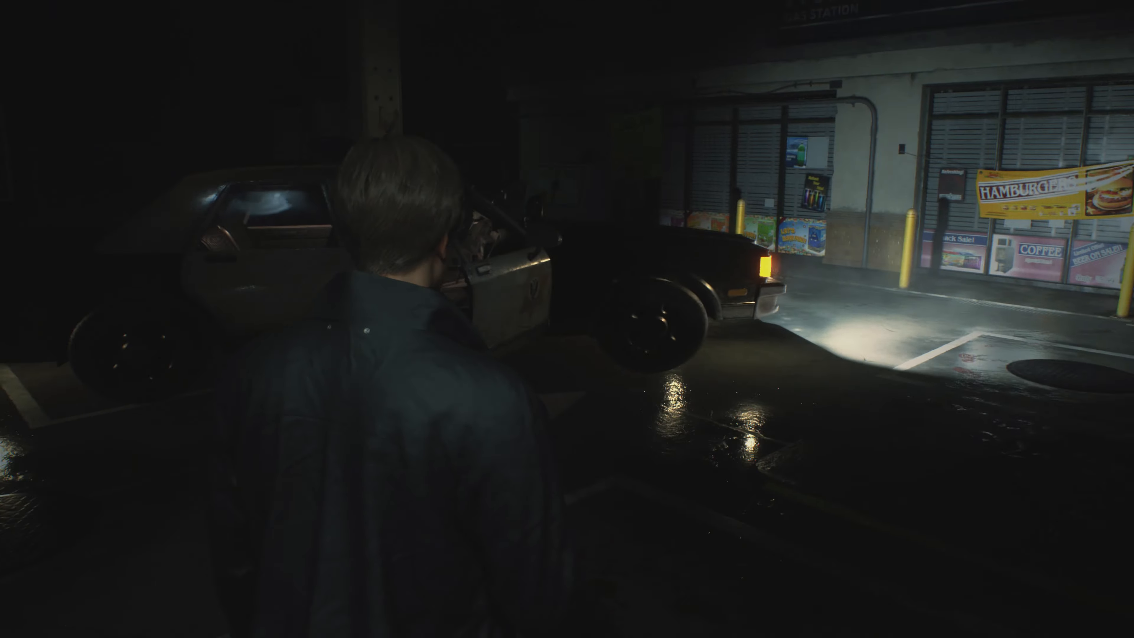
{"action": "key", "text": "w"}
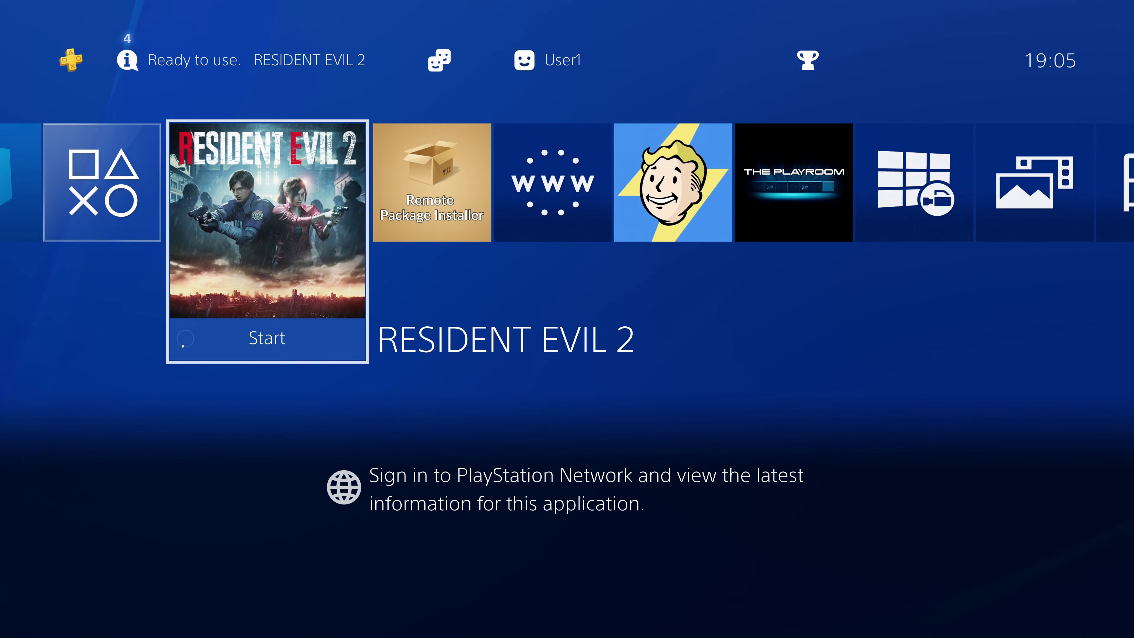
Check the console's system software version under System Information in the PS4 settings, and leave the settings
{"action": "key", "text": "Up"}
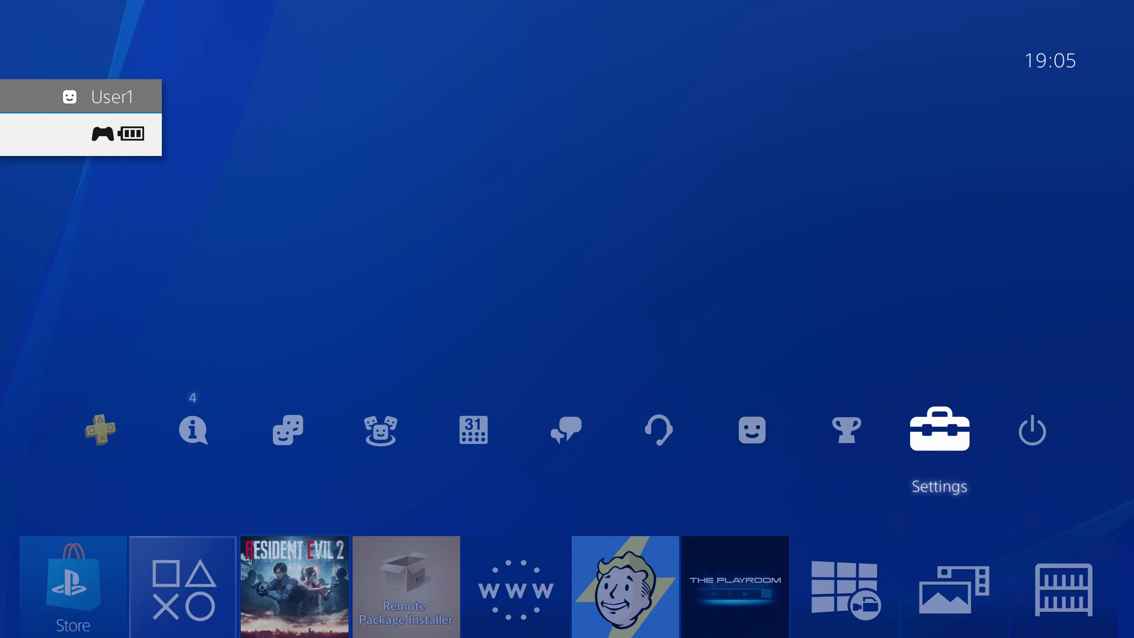
{"action": "key", "text": "Right"}
{"action": "key", "text": "Left"}
{"action": "key", "text": "Return"}
{"action": "key", "text": "Down"}
{"action": "key", "text": "Down"}
{"action": "key", "text": "Down"}
{"action": "key", "text": "Down"}
{"action": "key", "text": "Down"}
{"action": "key", "text": "Down"}
{"action": "key", "text": "Down"}
{"action": "key", "text": "Down"}
{"action": "key", "text": "Down"}
{"action": "key", "text": "Down"}
{"action": "key", "text": "Down"}
{"action": "key", "text": "Down"}
{"action": "key", "text": "Down"}
{"action": "key", "text": "Down"}
{"action": "key", "text": "Down"}
{"action": "key", "text": "Down"}
{"action": "key", "text": "Down"}
{"action": "key", "text": "Down"}
{"action": "key", "text": "Down"}
{"action": "key", "text": "Down"}
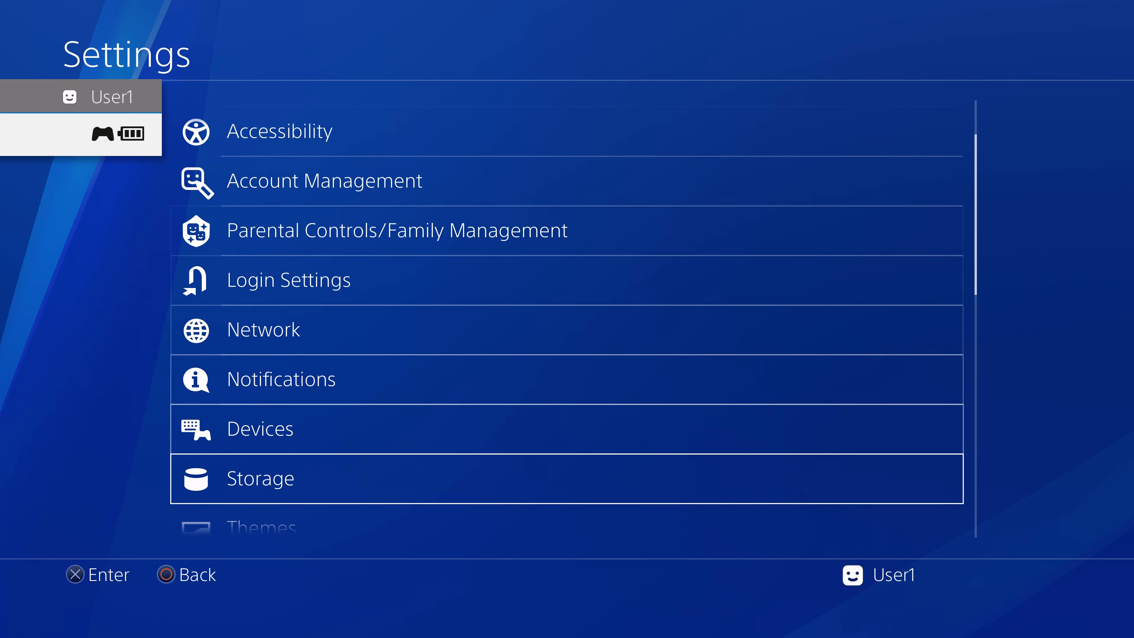
{"action": "key", "text": "Up"}
{"action": "key", "text": "Up"}
{"action": "key", "text": "Return"}
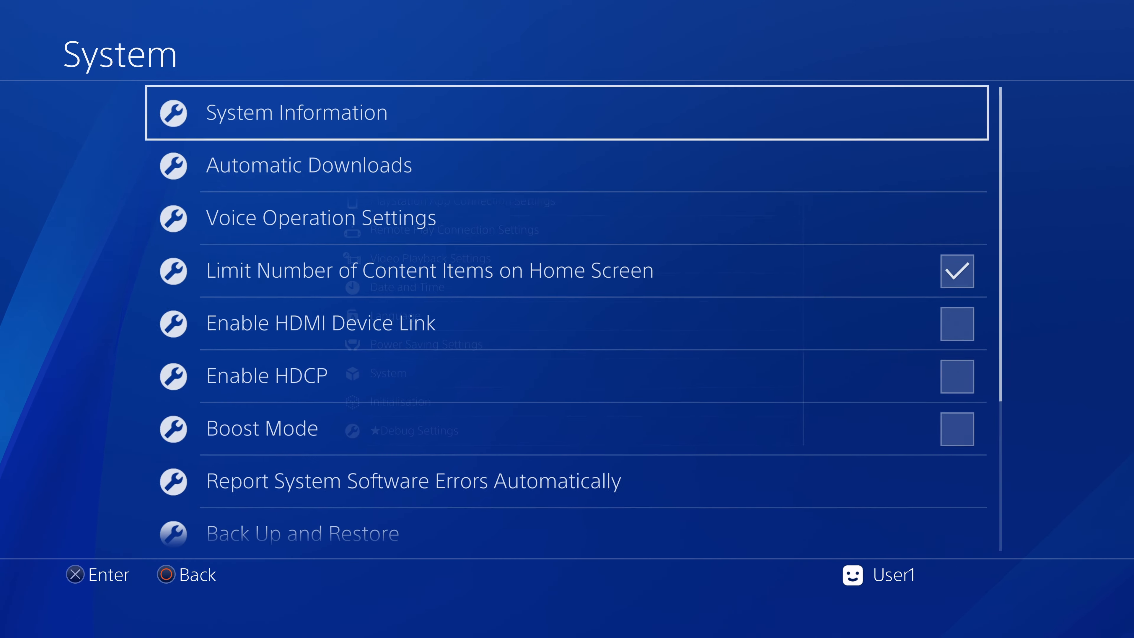
{"action": "key", "text": "Return"}
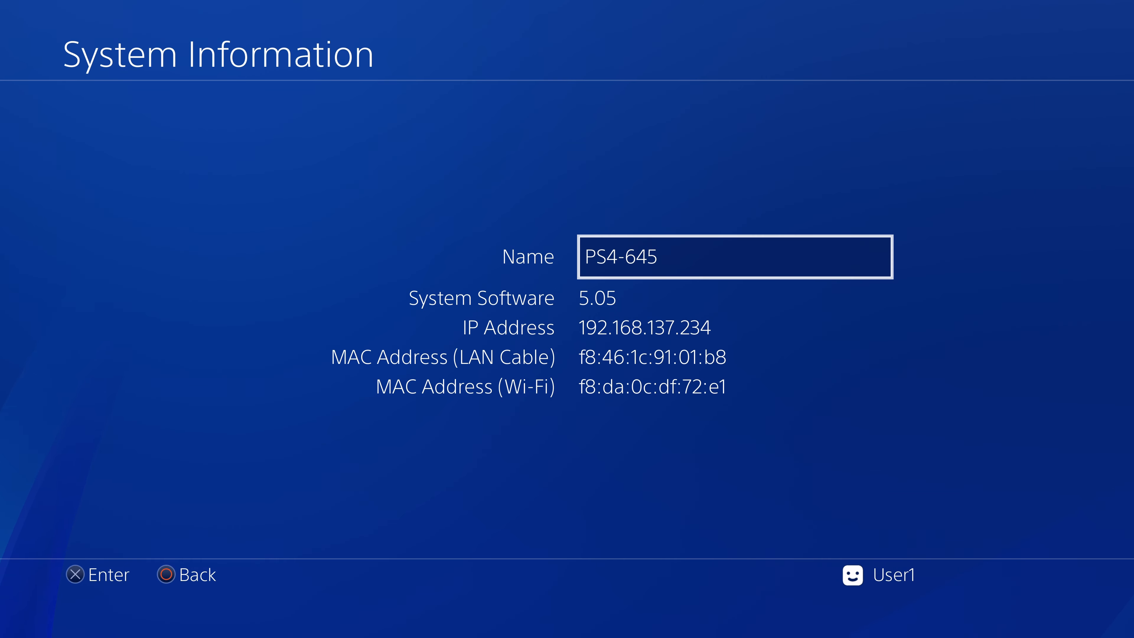
{"action": "key", "text": "Escape"}
{"action": "key", "text": "Escape"}
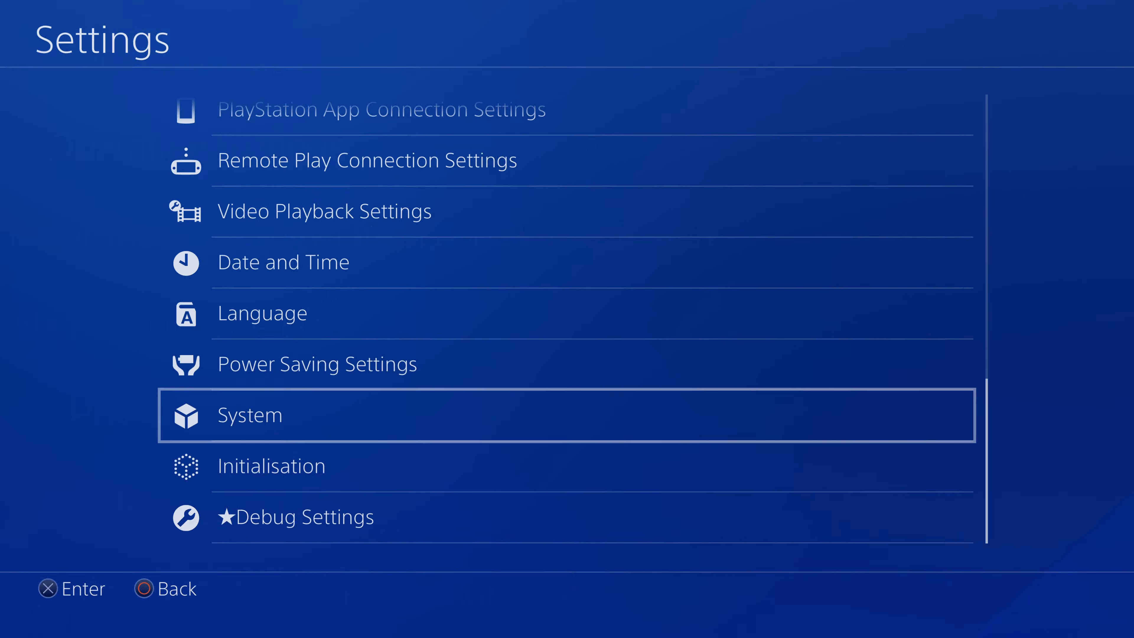
{"action": "key", "text": "Escape"}
Resume the paused RESIDENT EVIL 2 session and return to the PS4 home screen
{"action": "key", "text": "Down"}
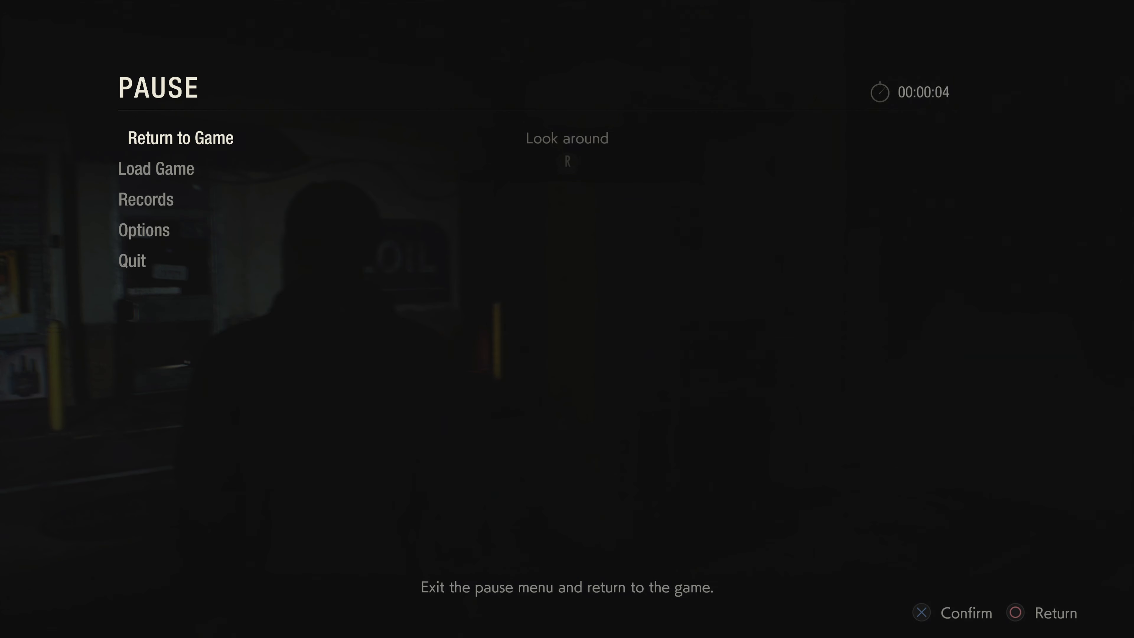
{"action": "key", "text": "Return"}
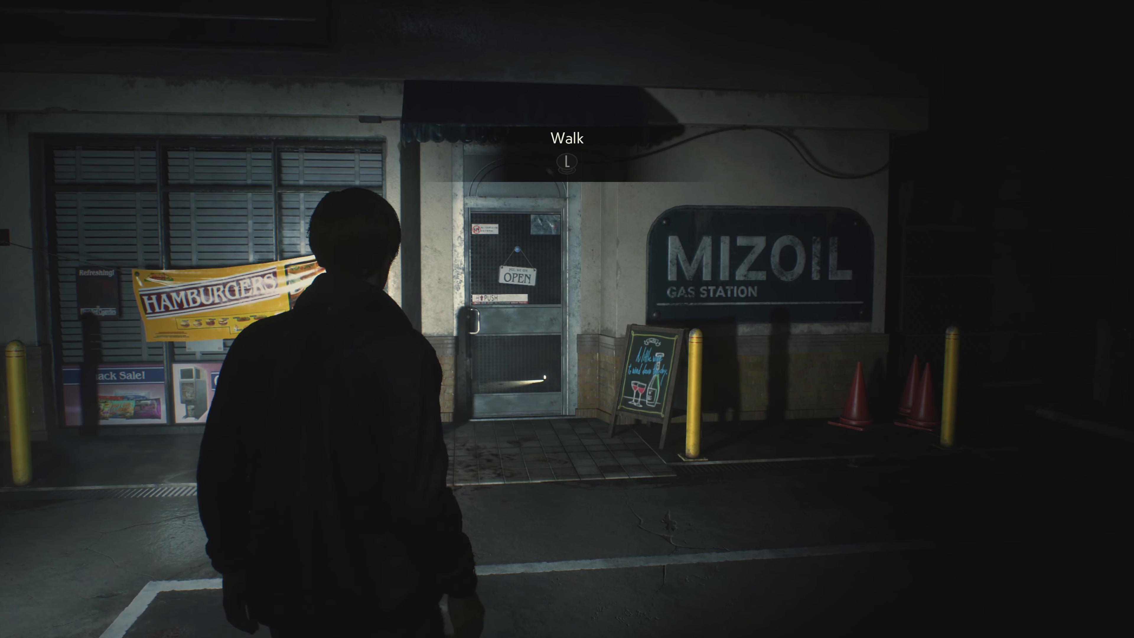
{"action": "key", "text": "Escape"}
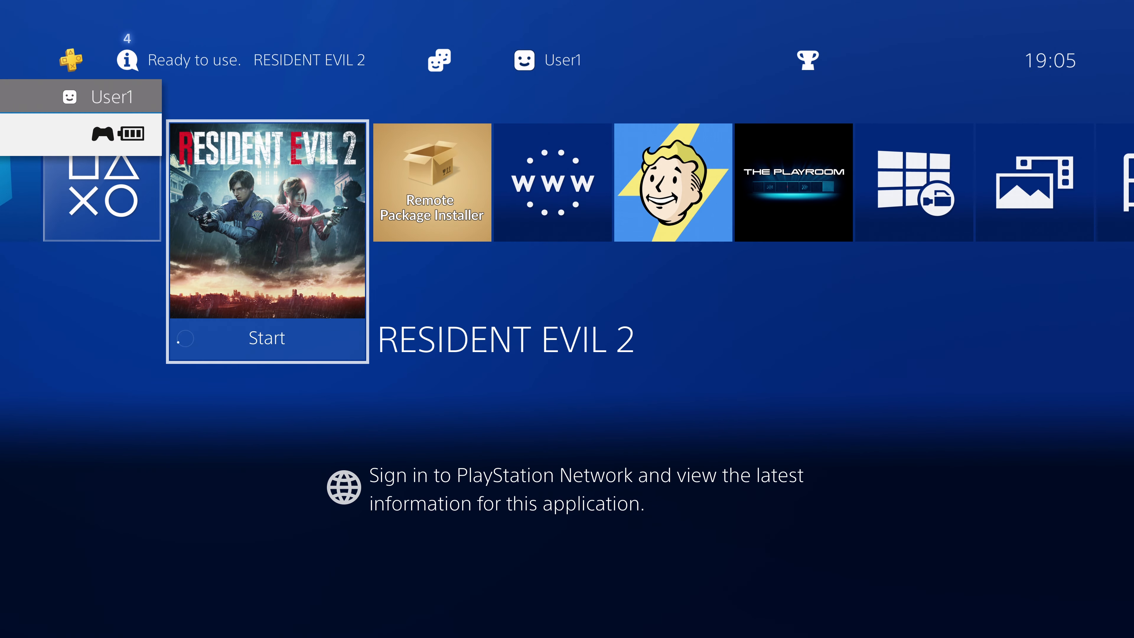